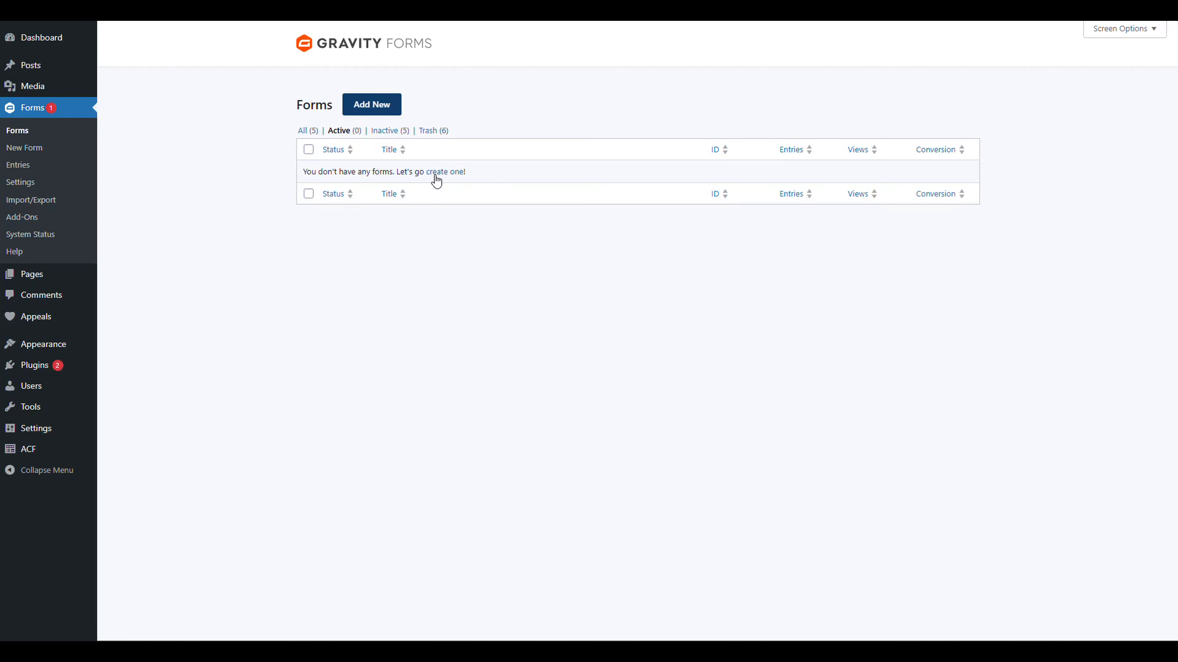
Step: Create a new form titled Hike 2026 and collapse the Standard, Advanced, Post and Pricing field groups
left_click(435, 177)
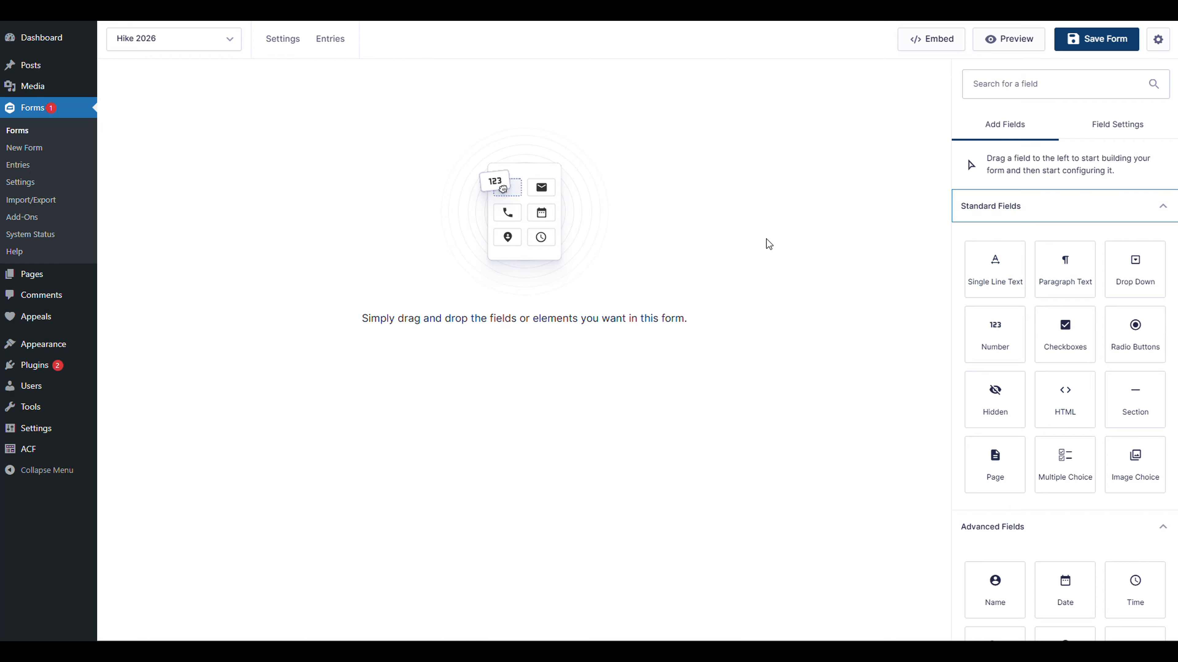
left_click(1005, 211)
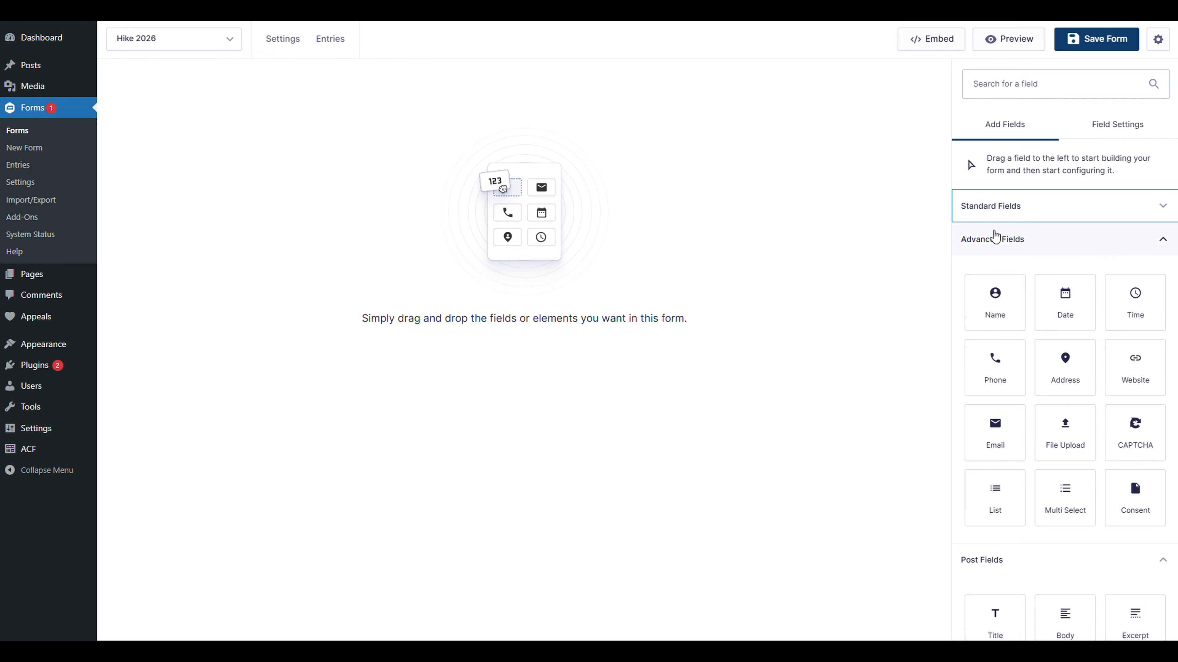
left_click(1004, 244)
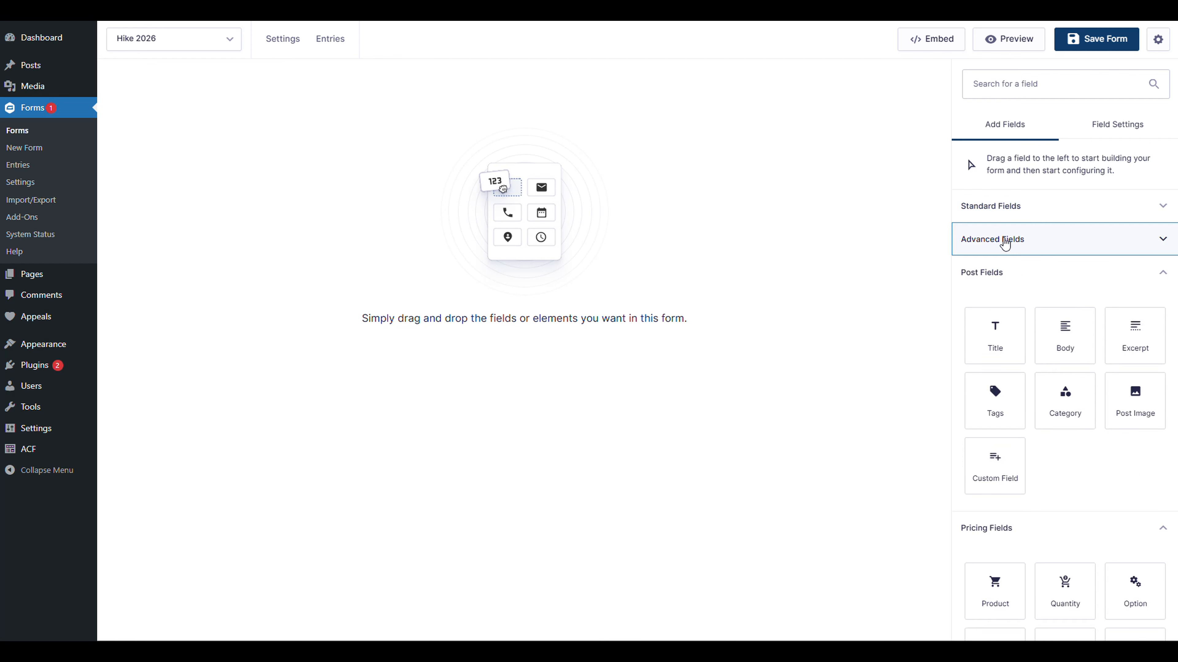
left_click(1048, 273)
left_click(1038, 302)
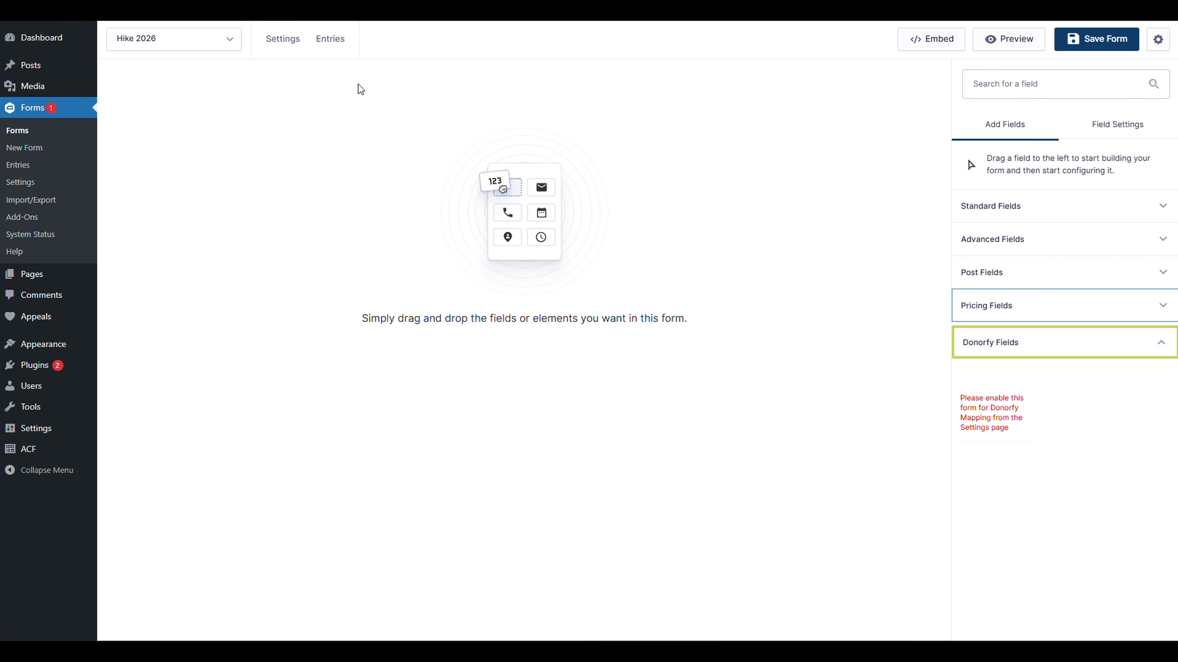
Step: Open the form's Donorfy Mapping settings and enable field mapping
mouse_move(299, 49)
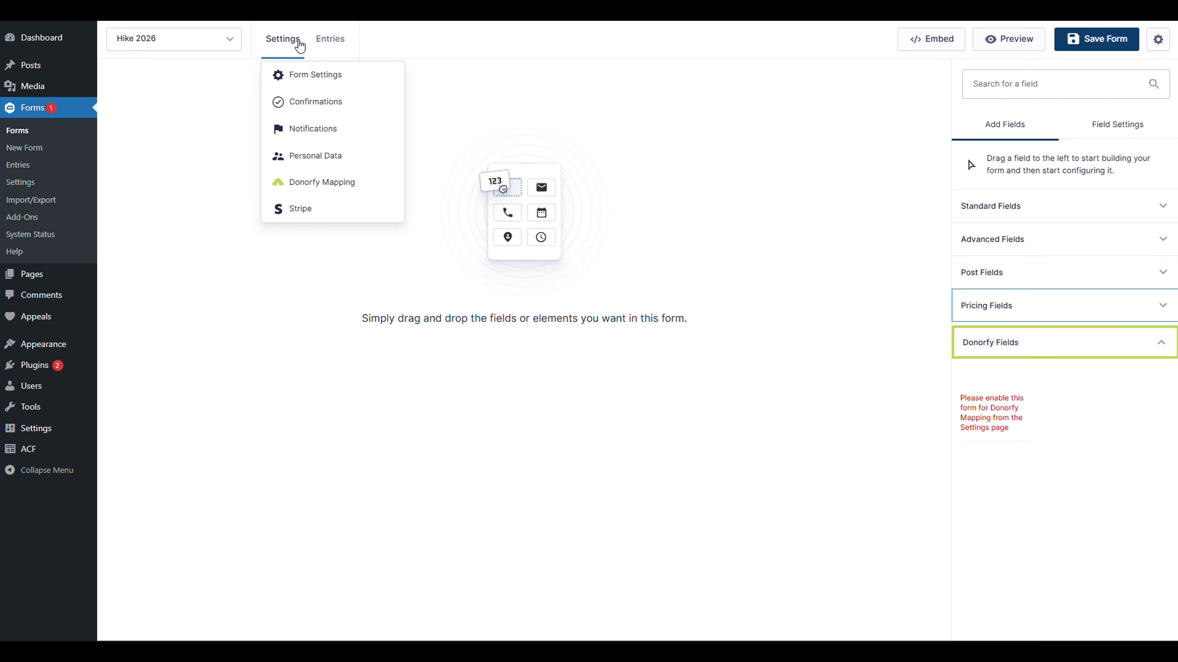
left_click(316, 184)
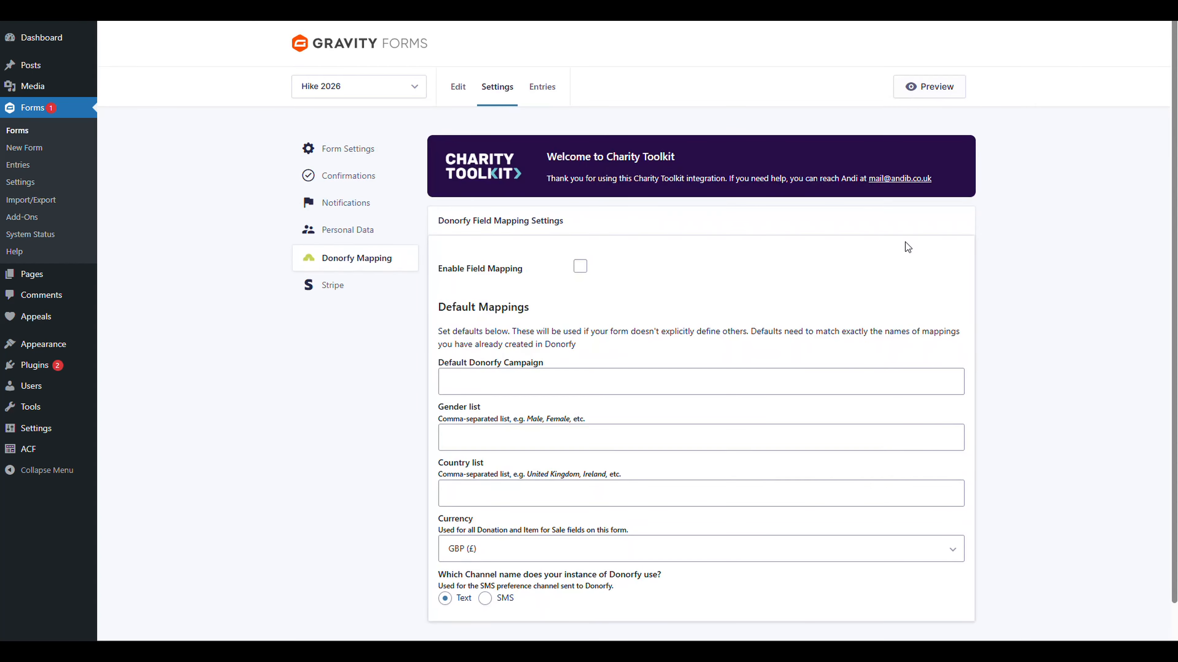
scroll(579, 204, "down", 1)
left_click(580, 211)
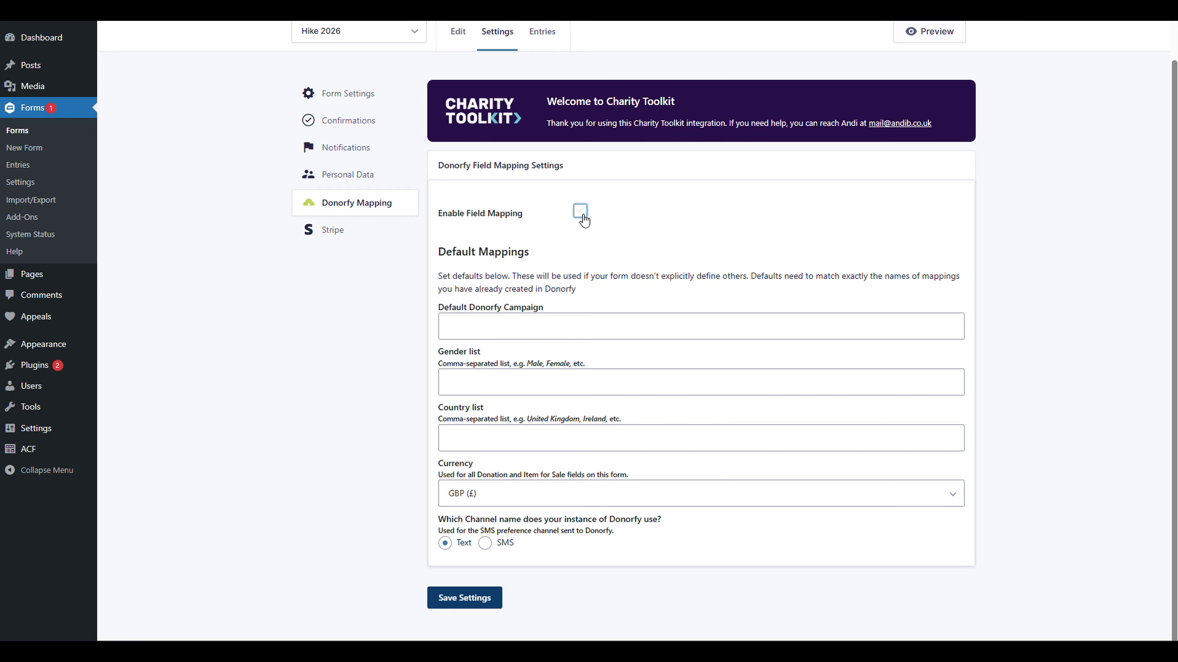
left_click(583, 215)
Step: Switch to Donorfy, copy the Hike 2026 campaign's description and paste it as the form's default Donorfy campaign
key("Tab")
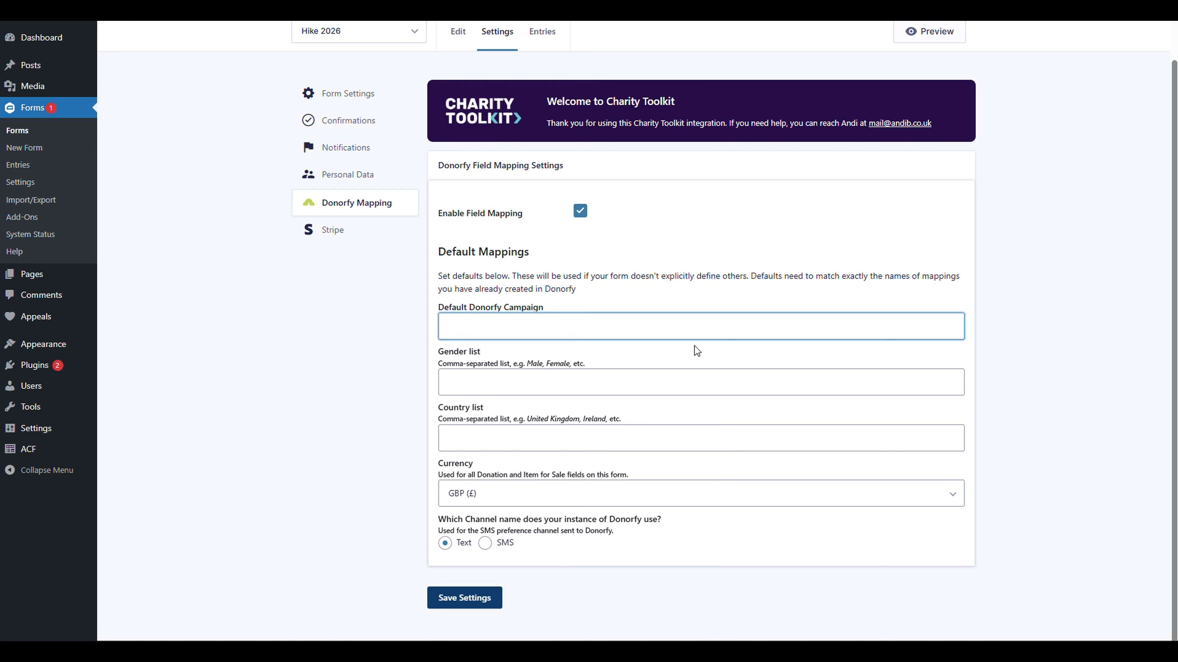
key("ctrl+Tab")
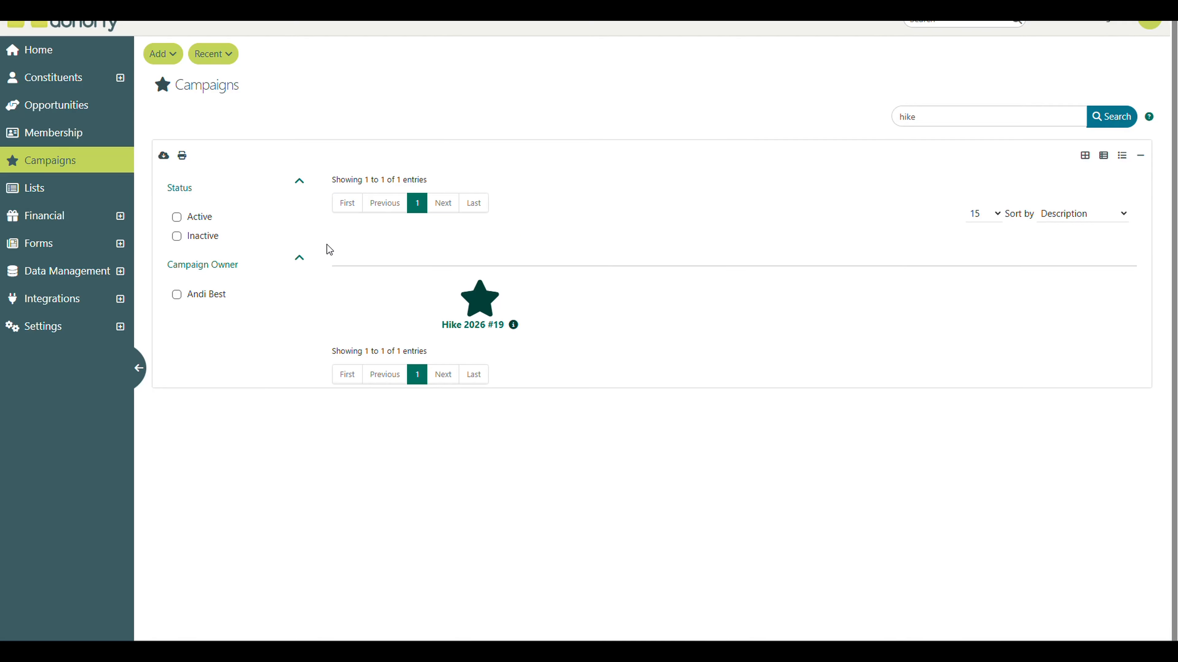
left_click(474, 326)
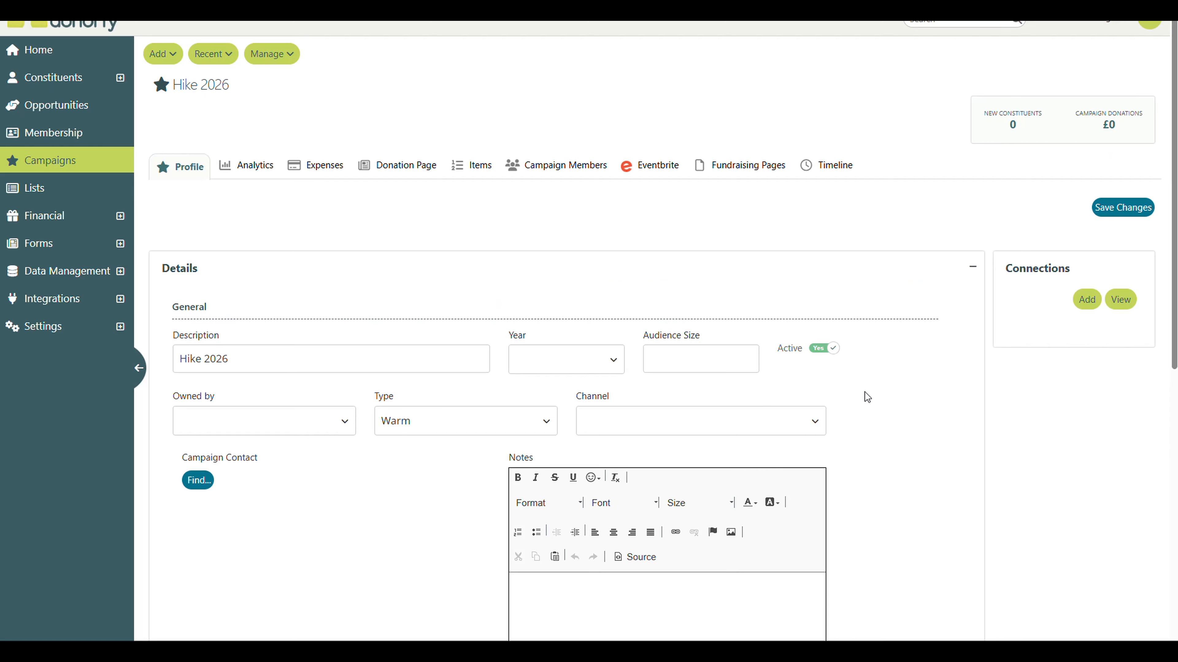
left_click_drag(254, 361, 106, 345)
key("ctrl+c")
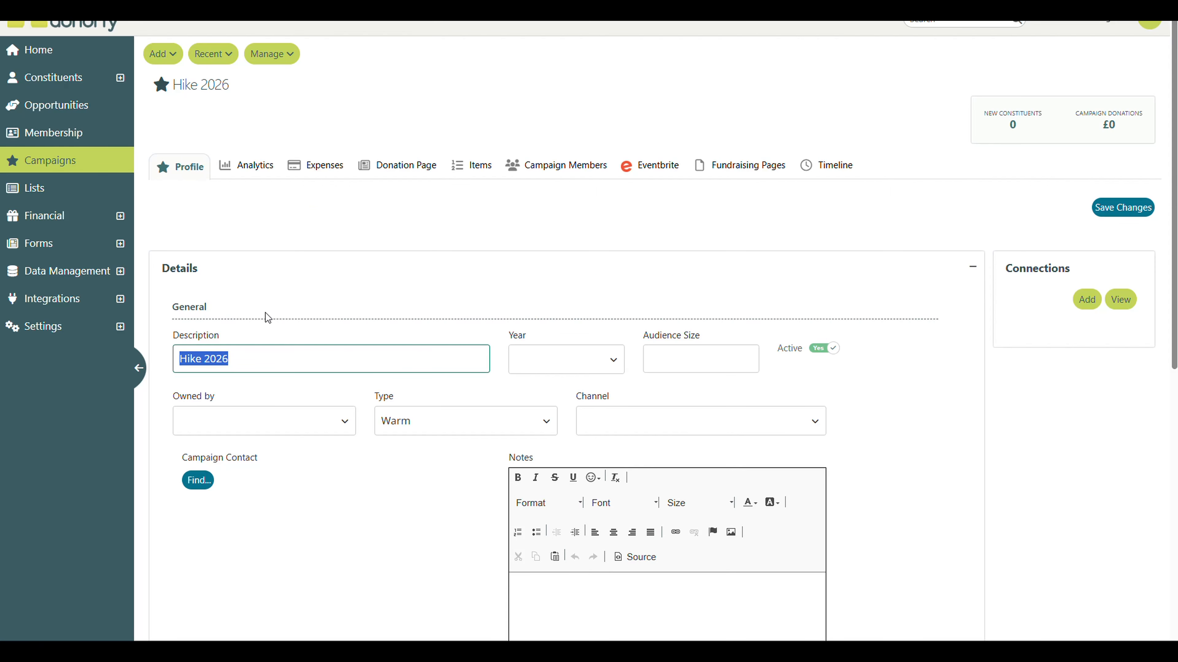
left_click(301, 210)
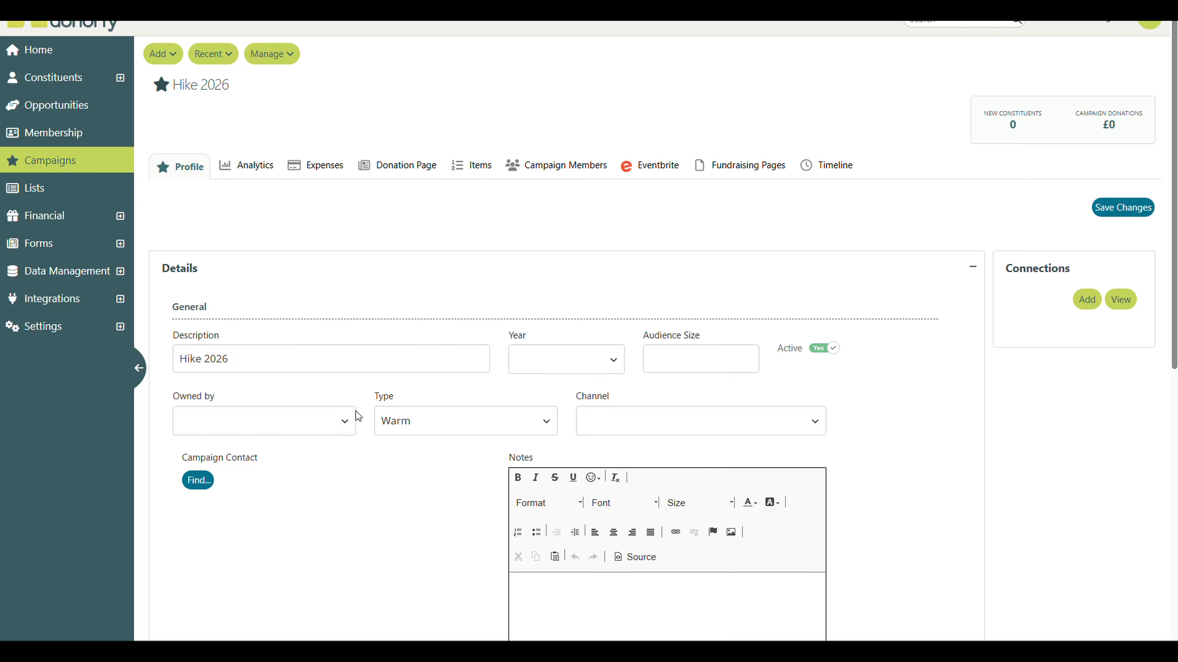
left_click(244, 349)
left_click(394, 438)
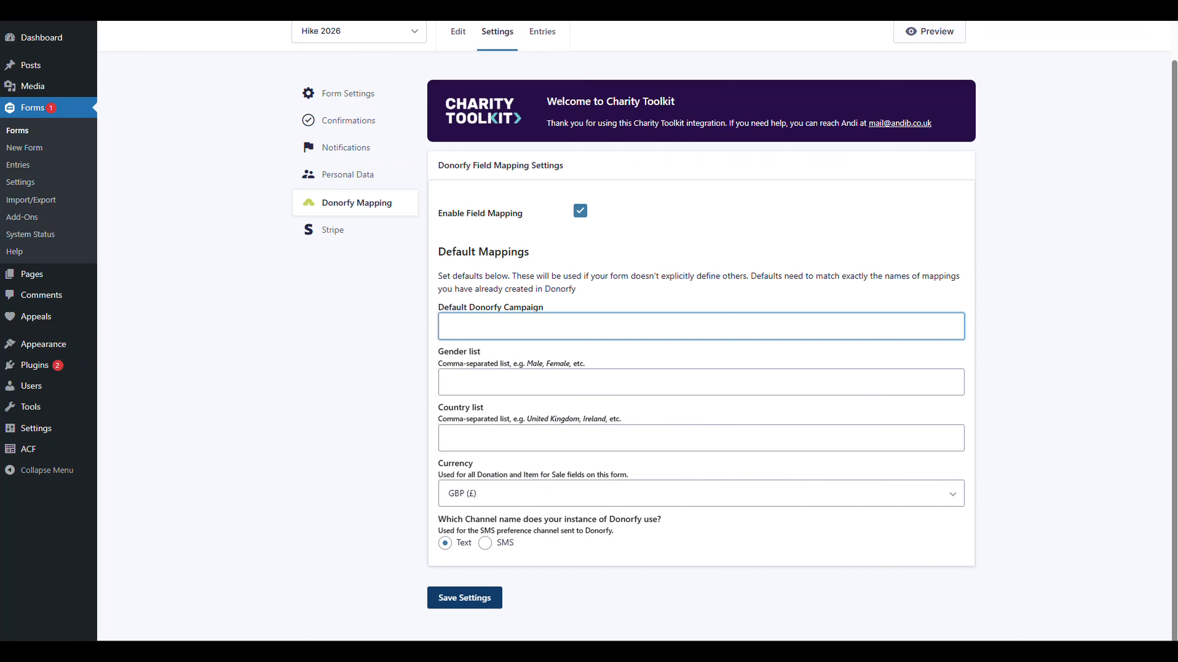
key("ctrl+v")
Step: Set the gender list to "Male, Female" and the country list to "United Kingdom, Japan"
left_click(449, 382)
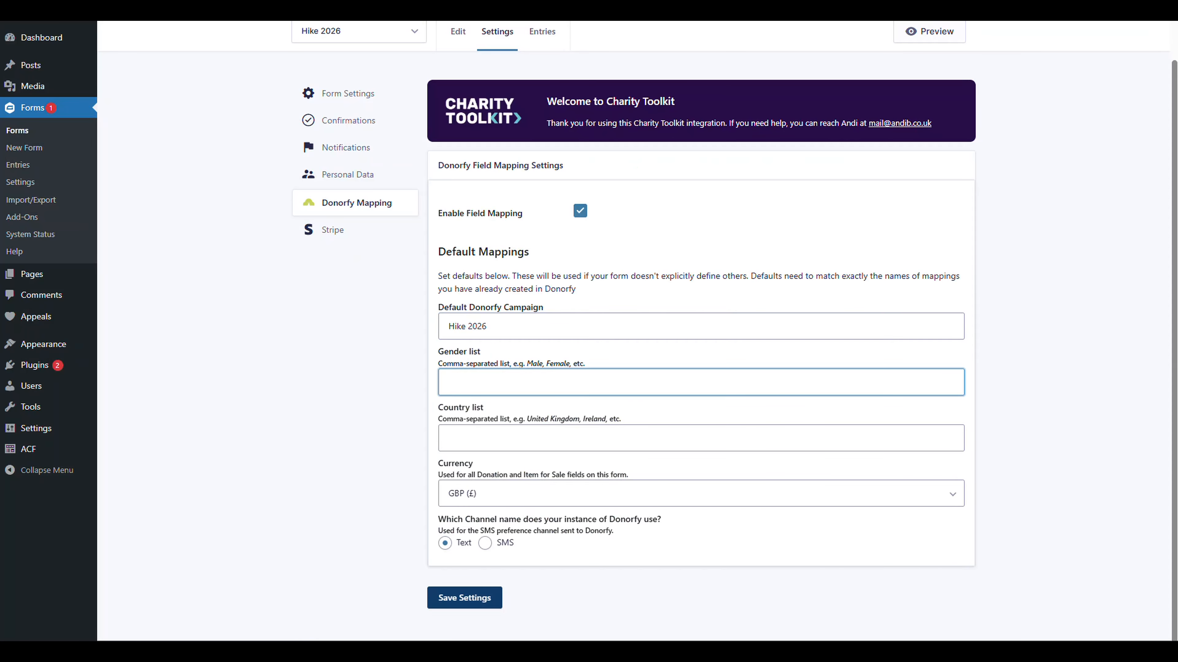
type("Male, Female")
key("Tab")
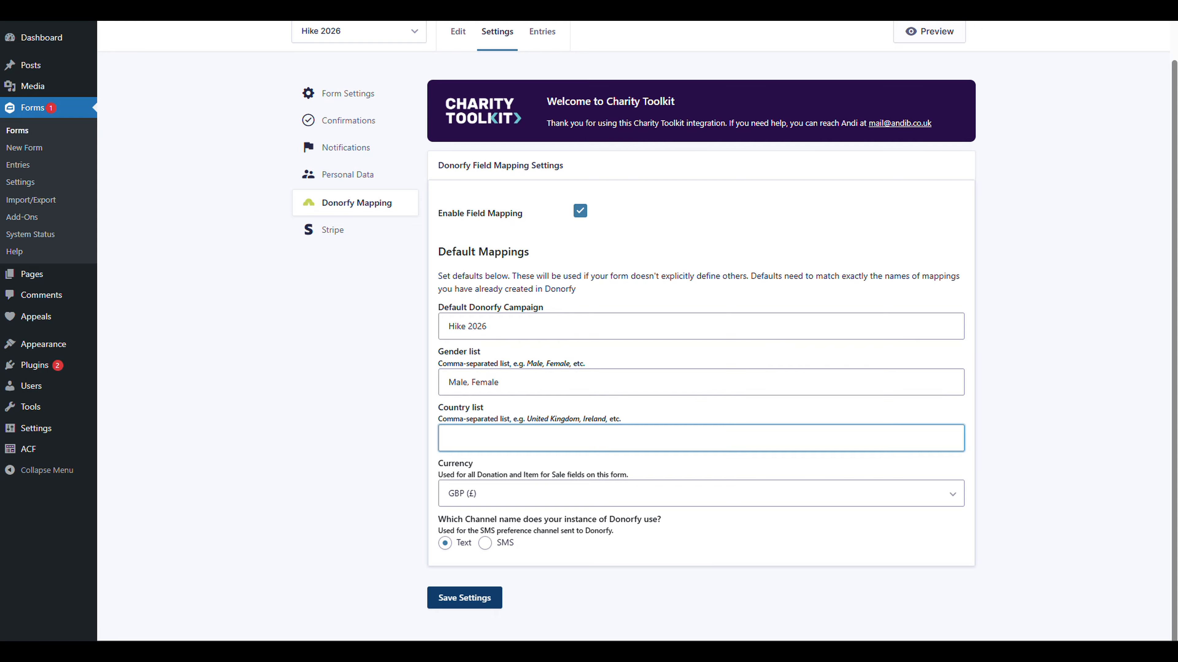
left_click(517, 385)
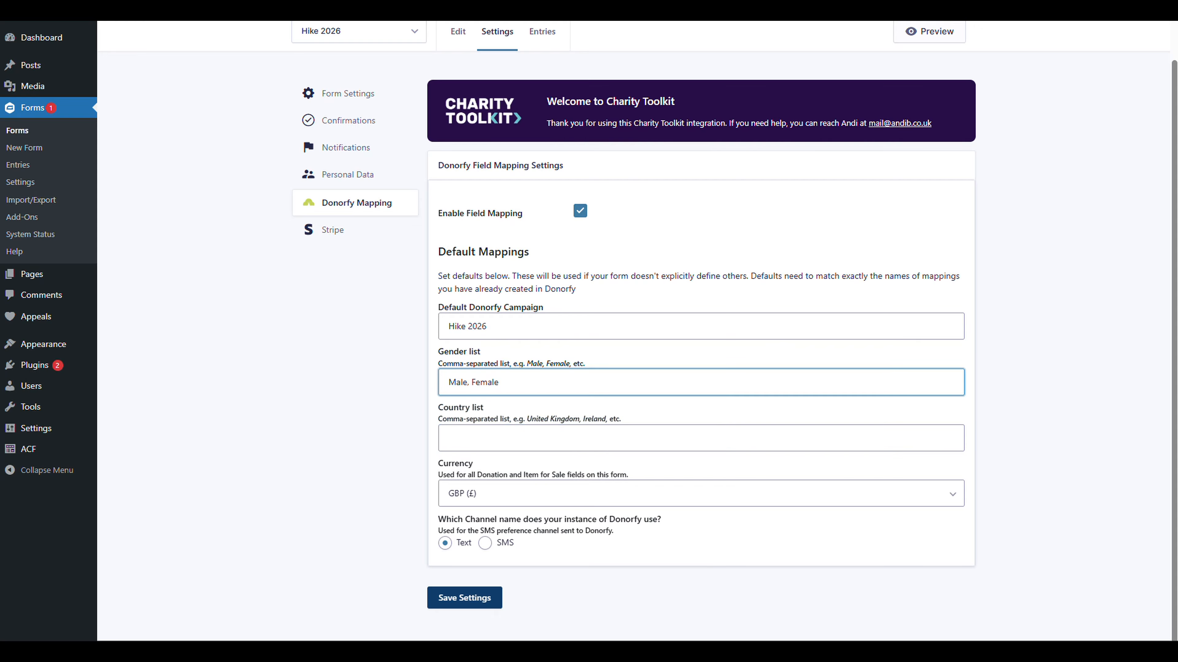
left_click(832, 439)
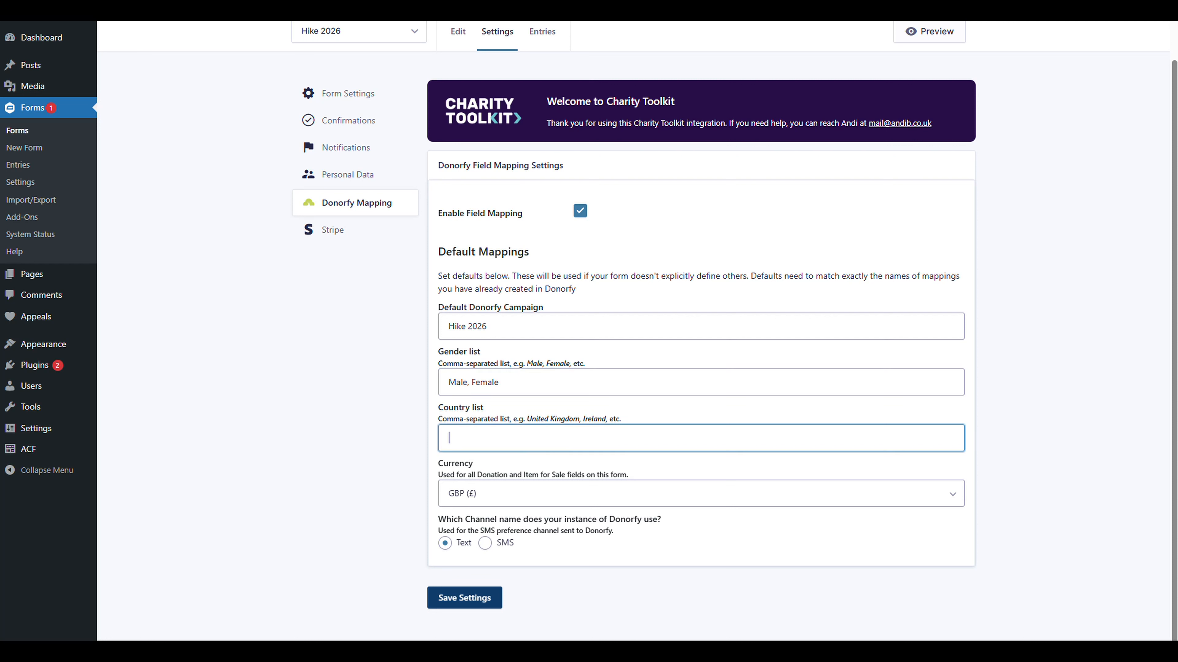
type("United Kingdom, Japan")
Step: Set the Donorfy channel name to Text and save the mapping settings
left_click(485, 546)
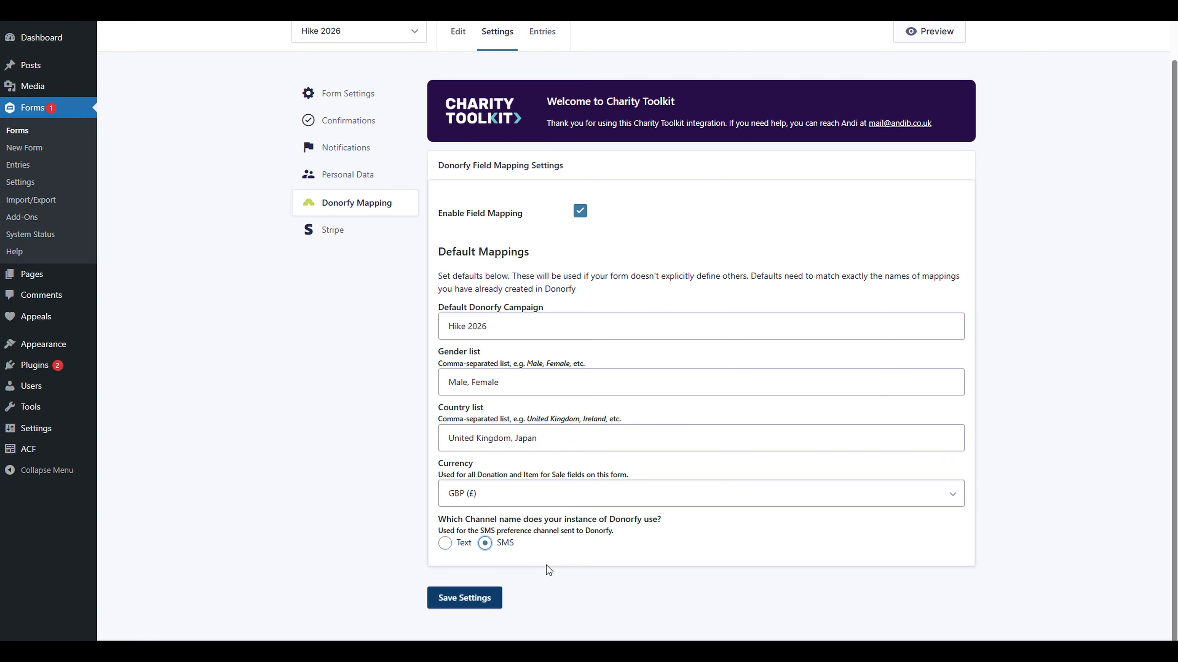
left_click(446, 545)
left_click(483, 601)
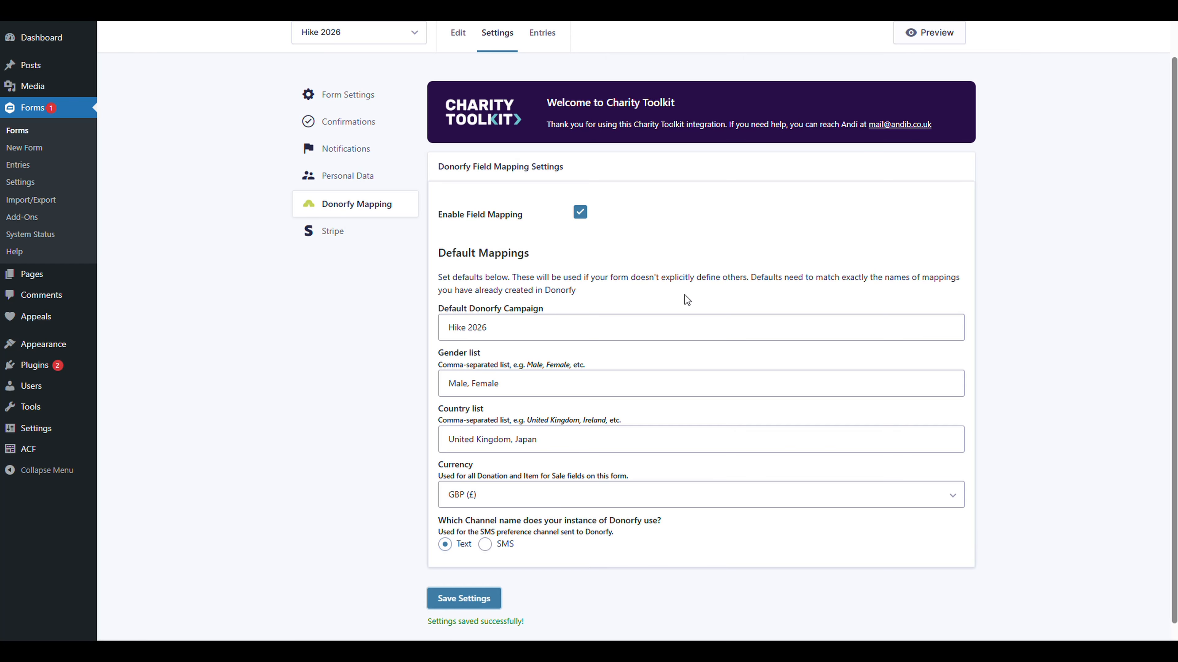
Step: Return to the form editor and collapse the four field groups above Donorfy Fields
left_click(458, 45)
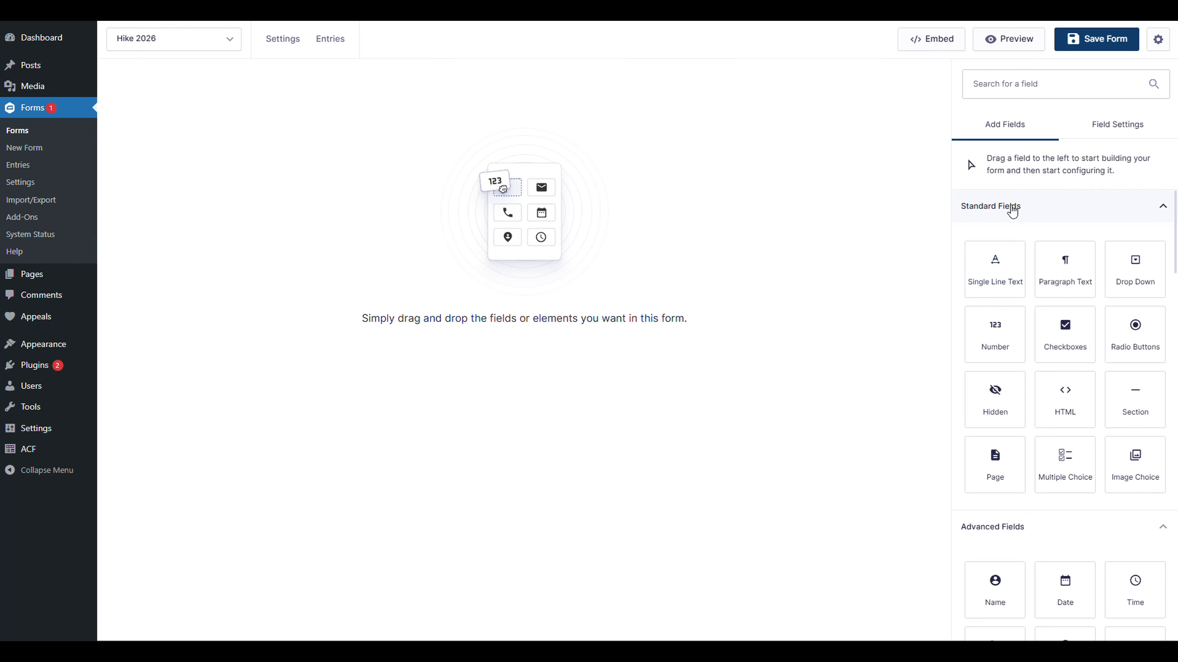
left_click(1009, 209)
left_click(1006, 239)
left_click(1015, 278)
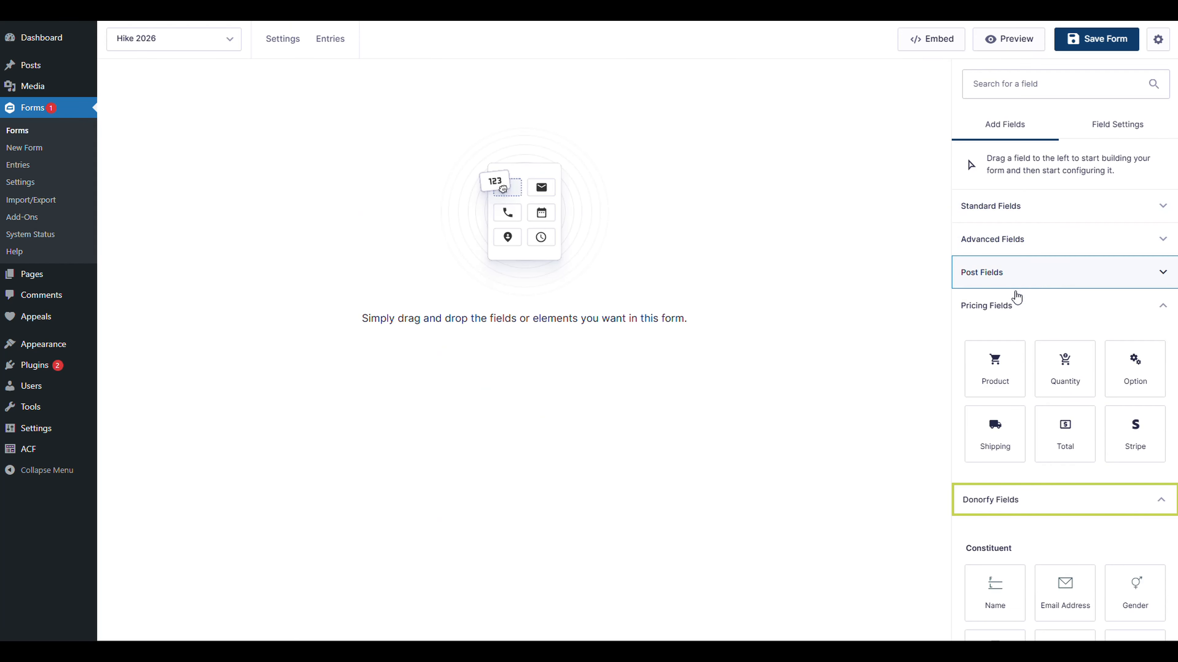
left_click(1017, 306)
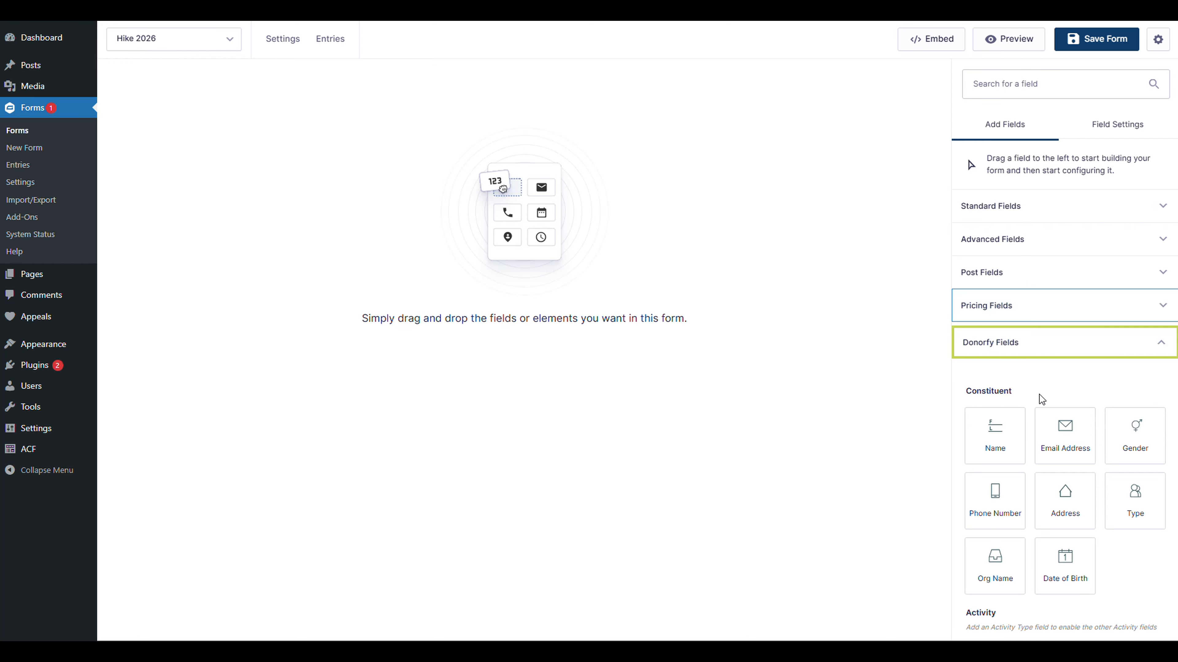
Step: Review the available Donorfy fields, from the Constituent group through Activity, Communications, Transaction and Gift Aid
scroll(1039, 392, "down", 1)
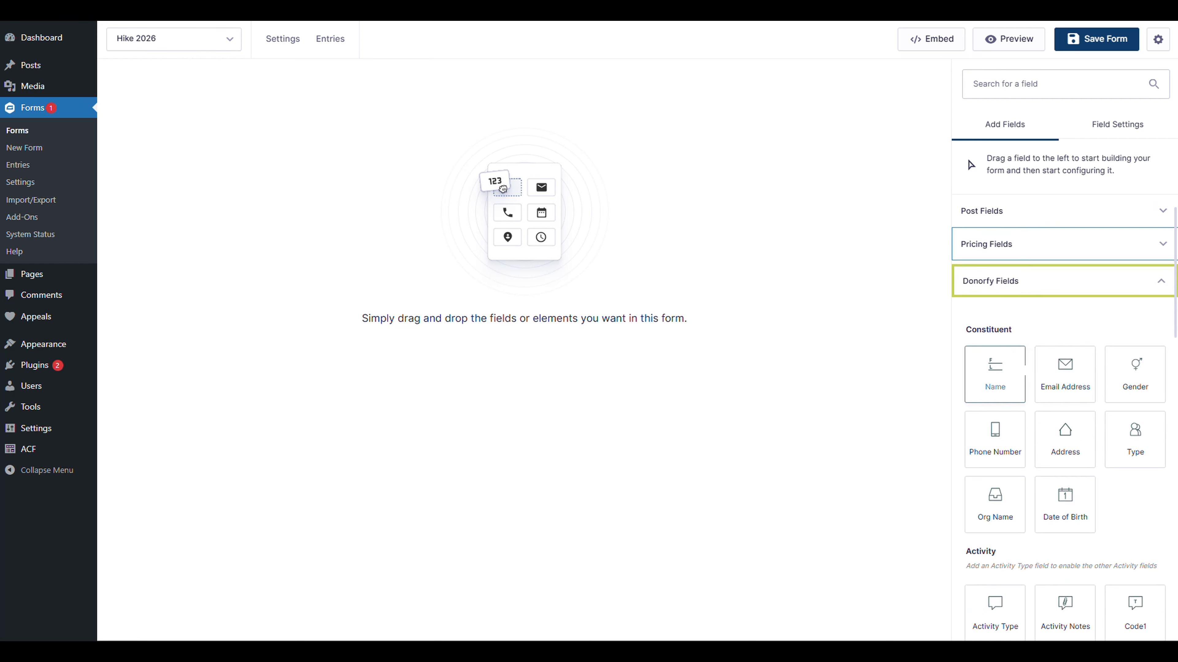
scroll(1011, 375, "down", 7)
scroll(1025, 371, "down", 15)
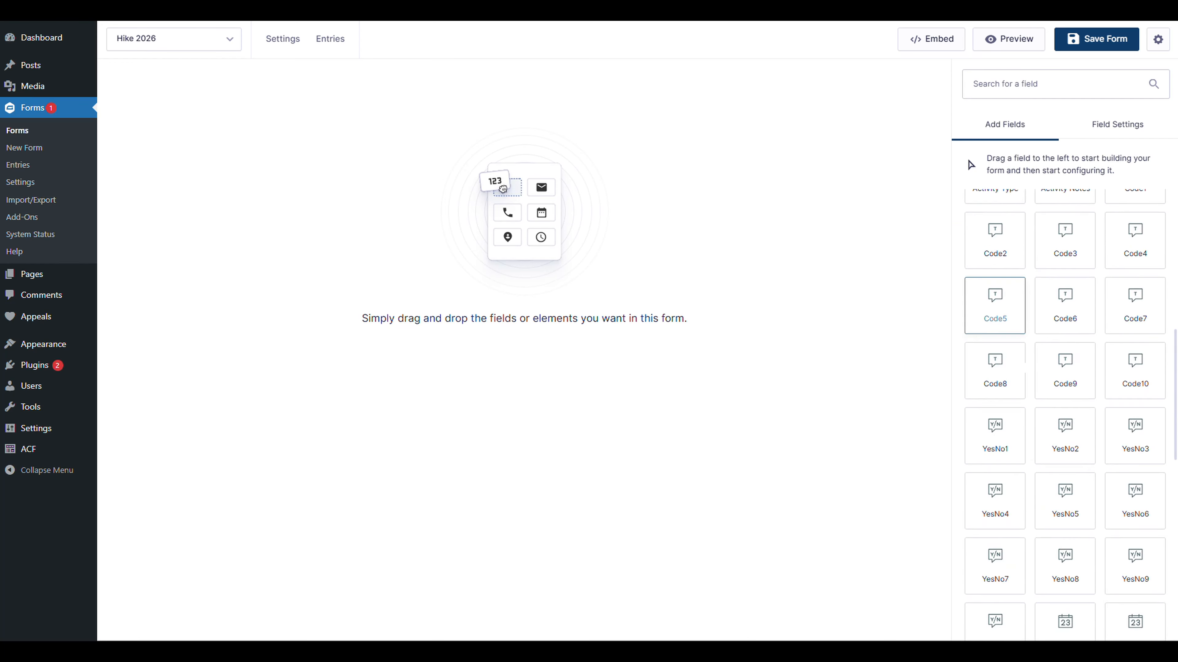
scroll(1028, 371, "down", 3)
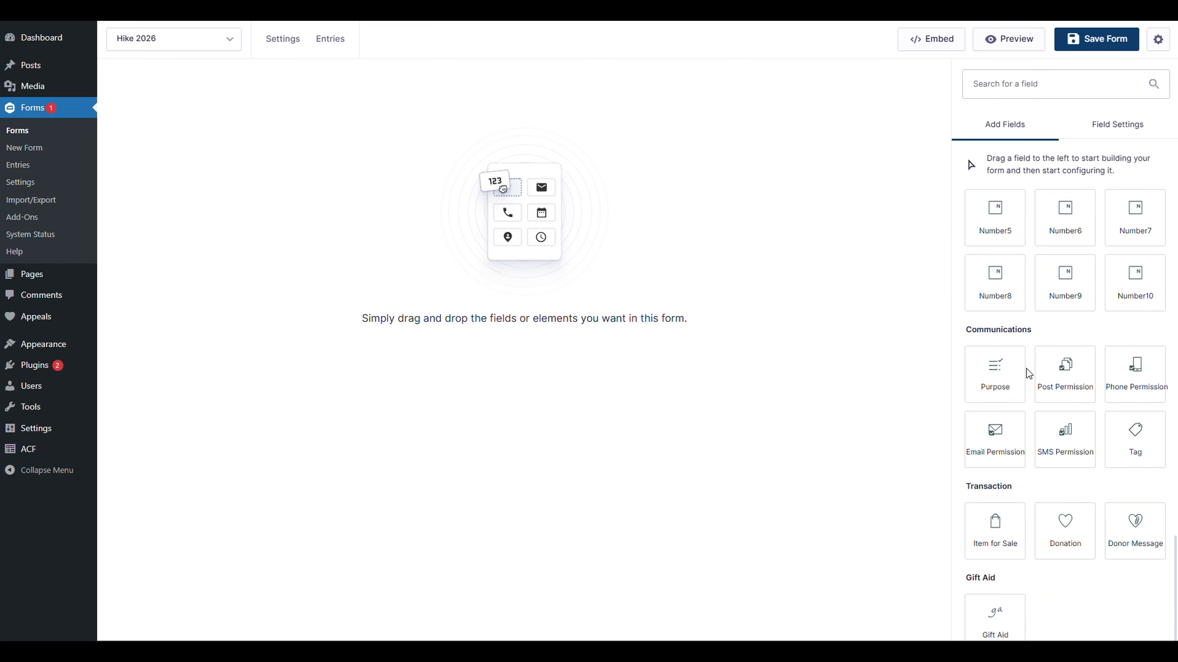
scroll(1053, 487, "up", 18)
scroll(1053, 436, "up", 5)
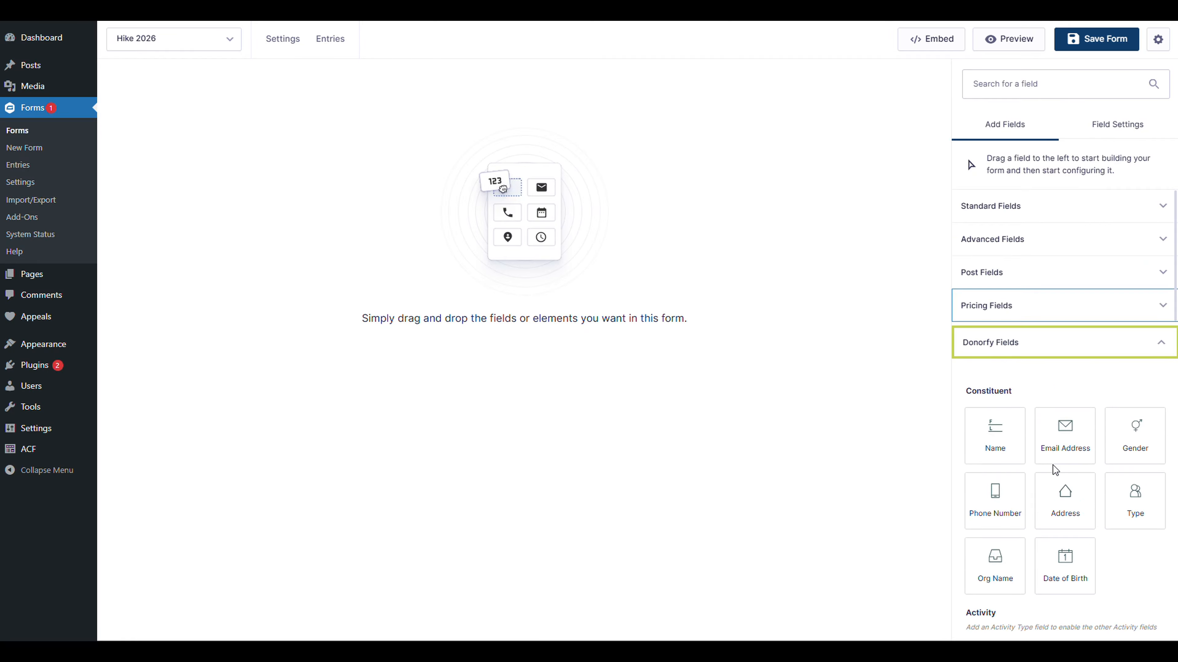
Step: Add the Donorfy constituent Name field to the form and set its label to "Your name"
scroll(1057, 381, "down", 3)
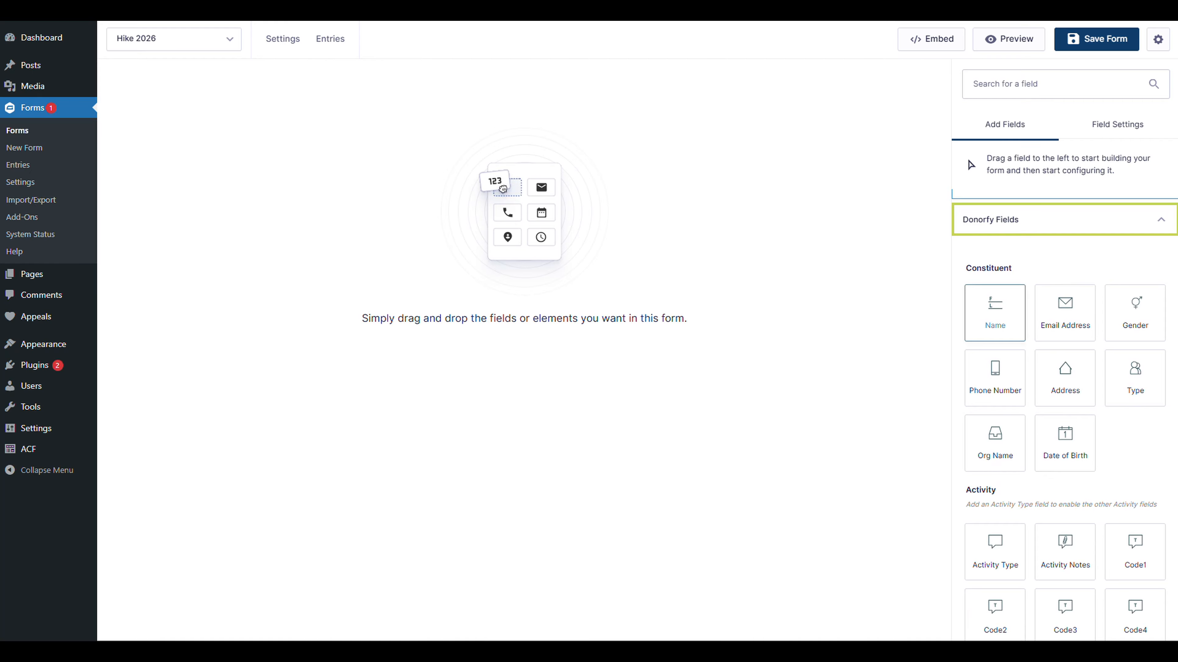
left_click_drag(994, 314, 580, 181)
mouse_move(312, 132)
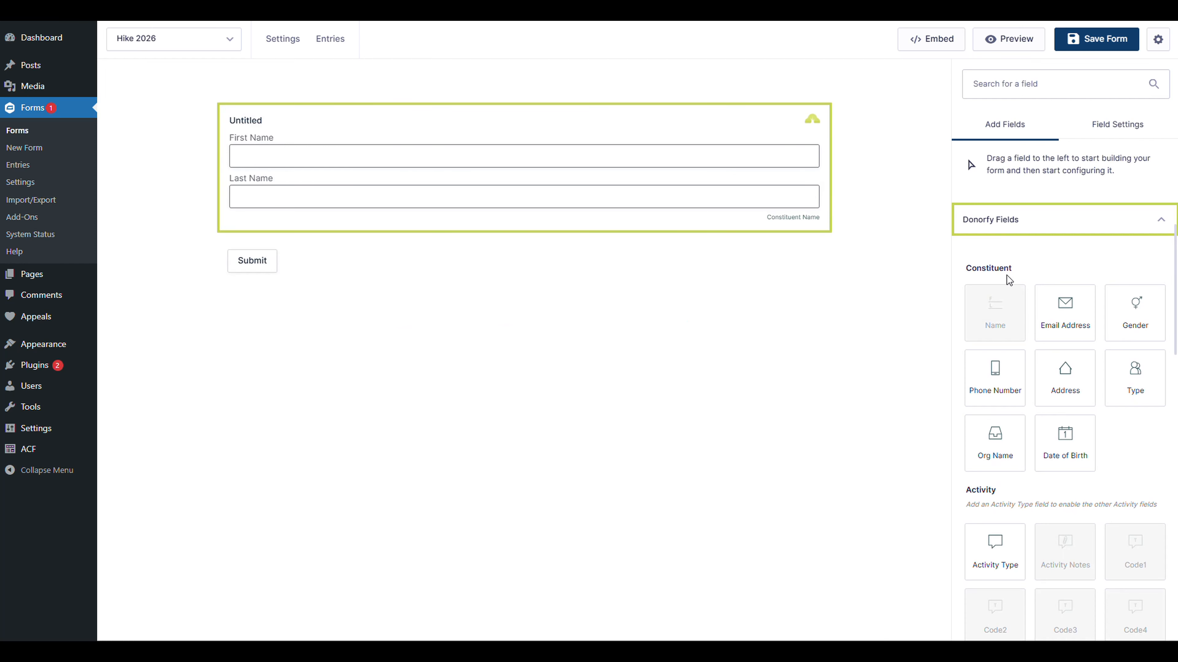
left_click(572, 164)
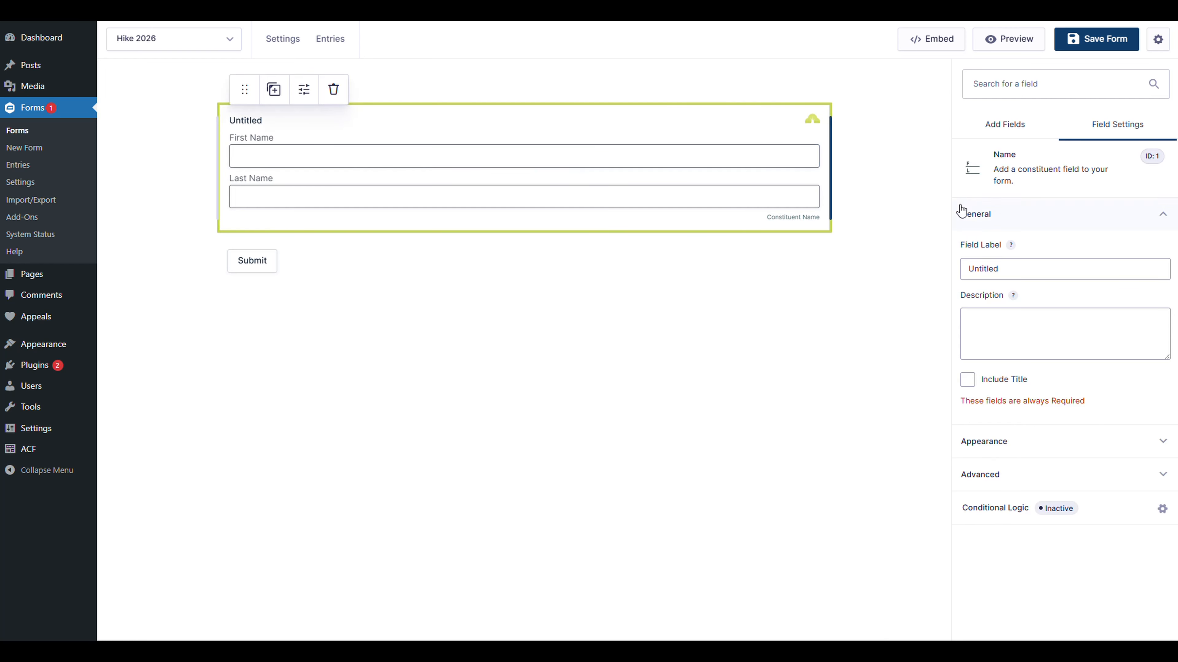
left_click_drag(1004, 271, 912, 253)
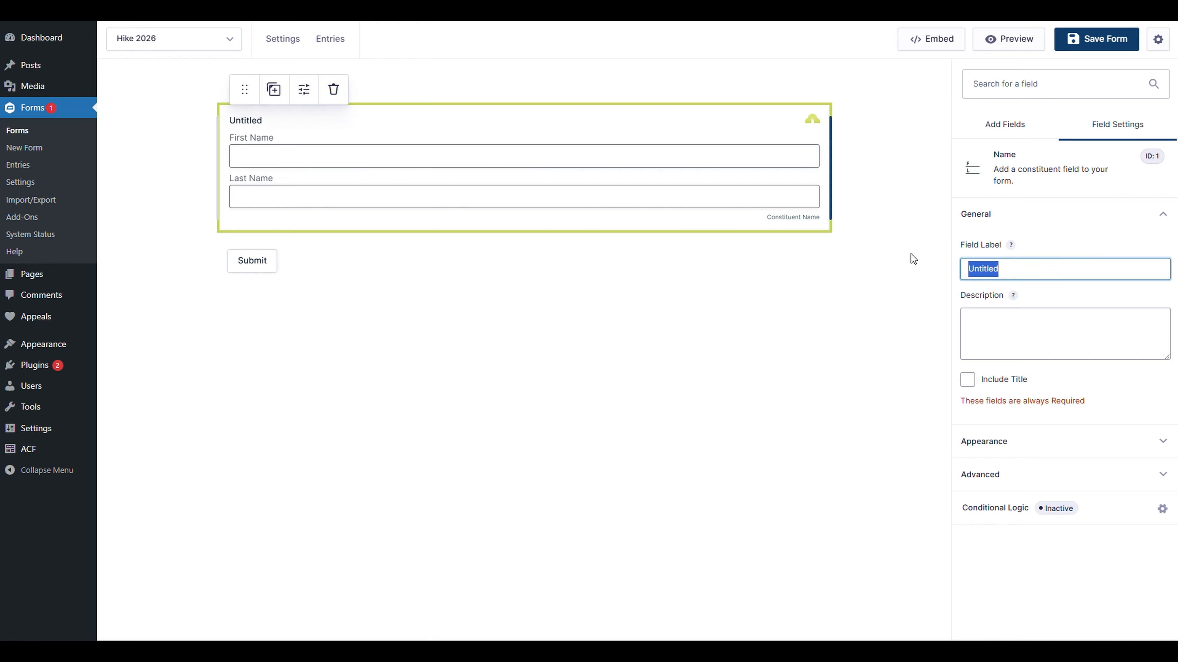
type("Your name")
left_click(866, 262)
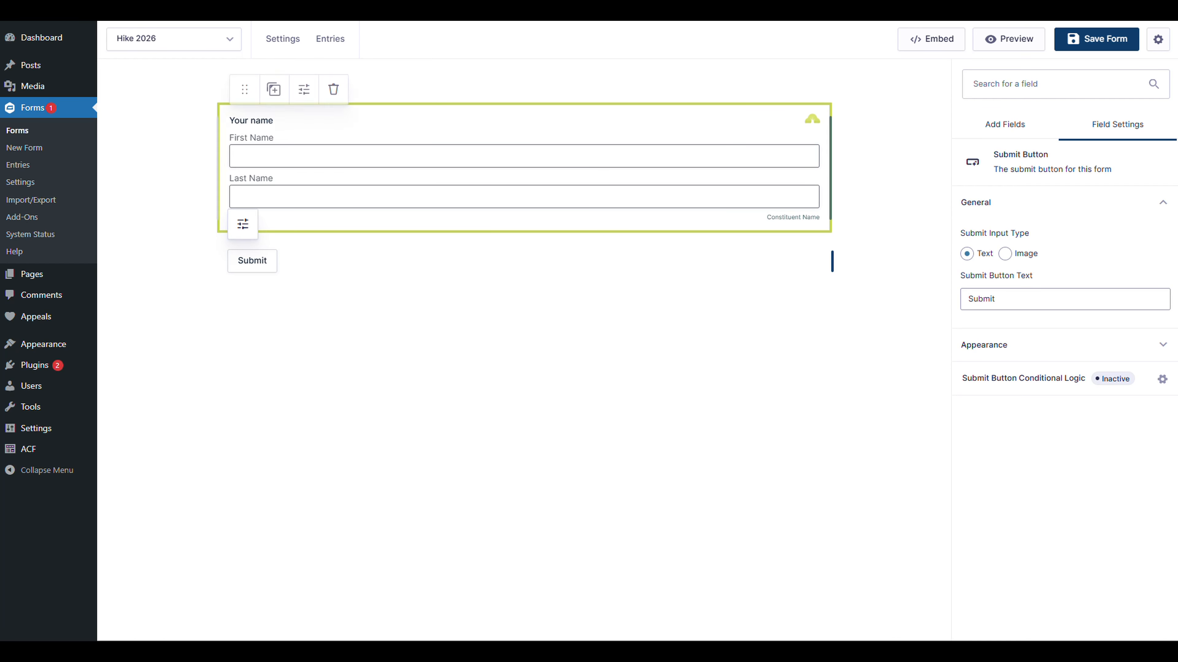
Step: Examine the name field's Constituent Name mapping tag and its field label setting
left_click_drag(779, 217, 826, 219)
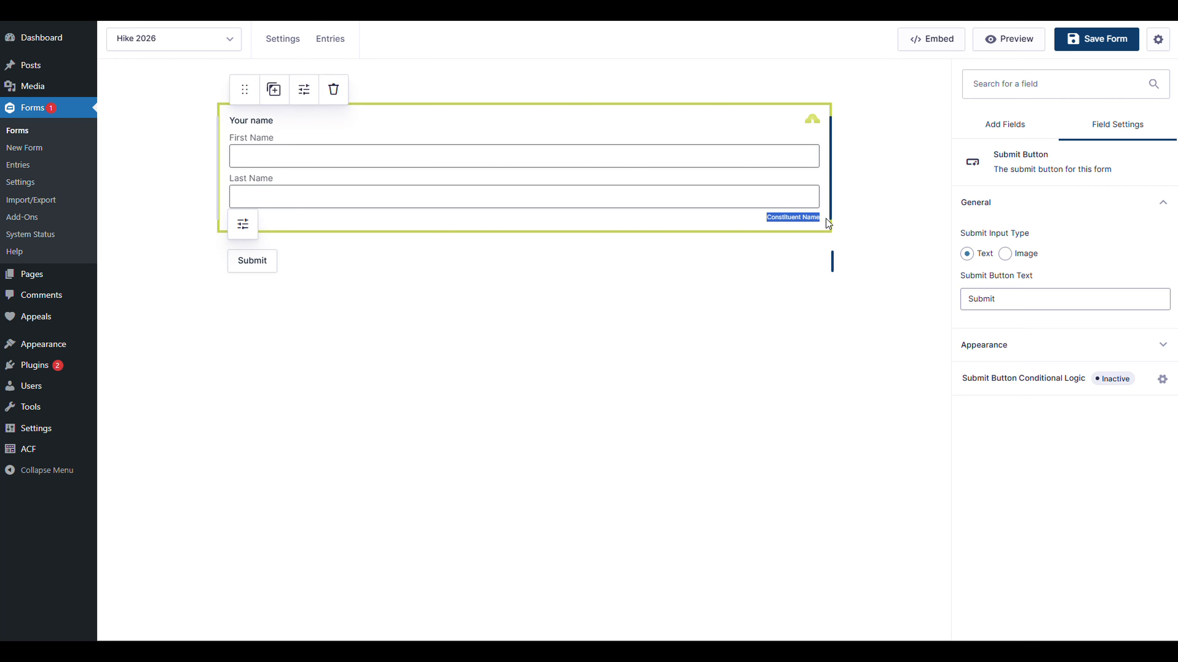
left_click(875, 241)
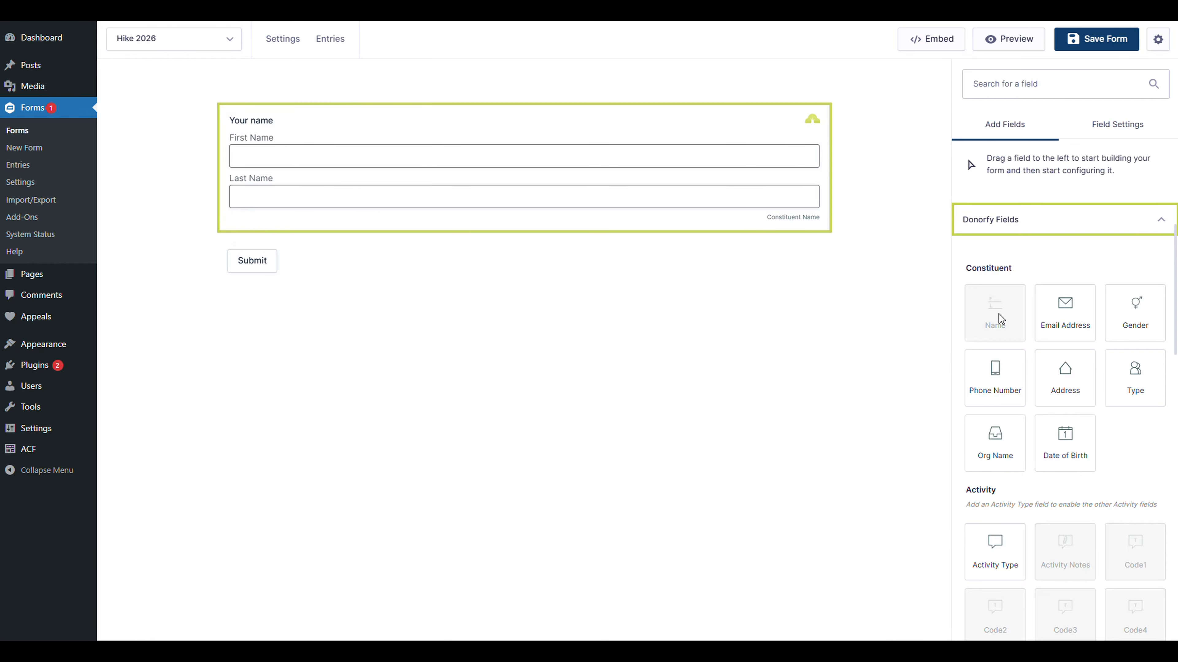
left_click(974, 311)
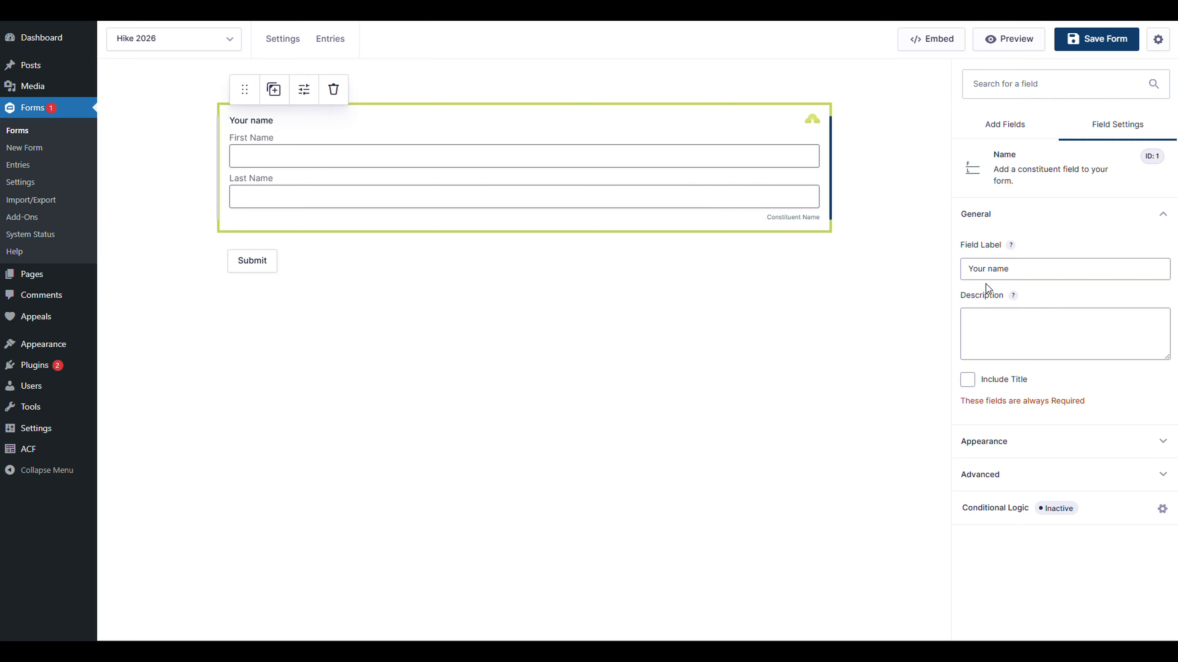
left_click_drag(1027, 269, 916, 261)
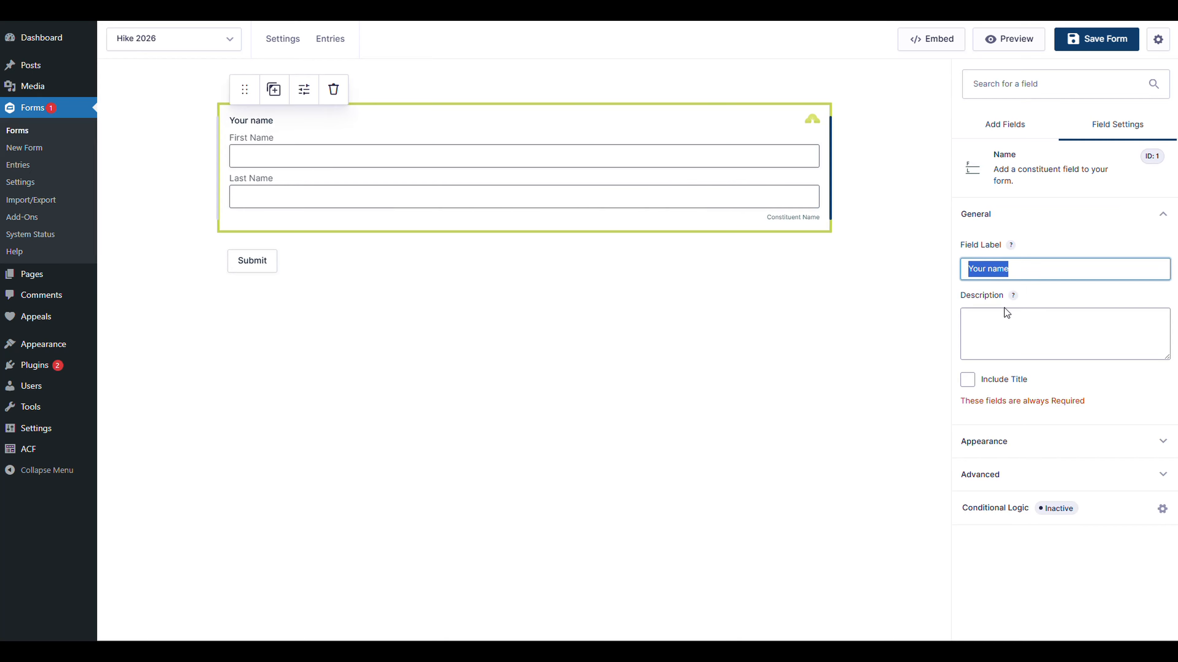
Step: Include a Title input in the form's name field, leaving its description blank
key("Tab")
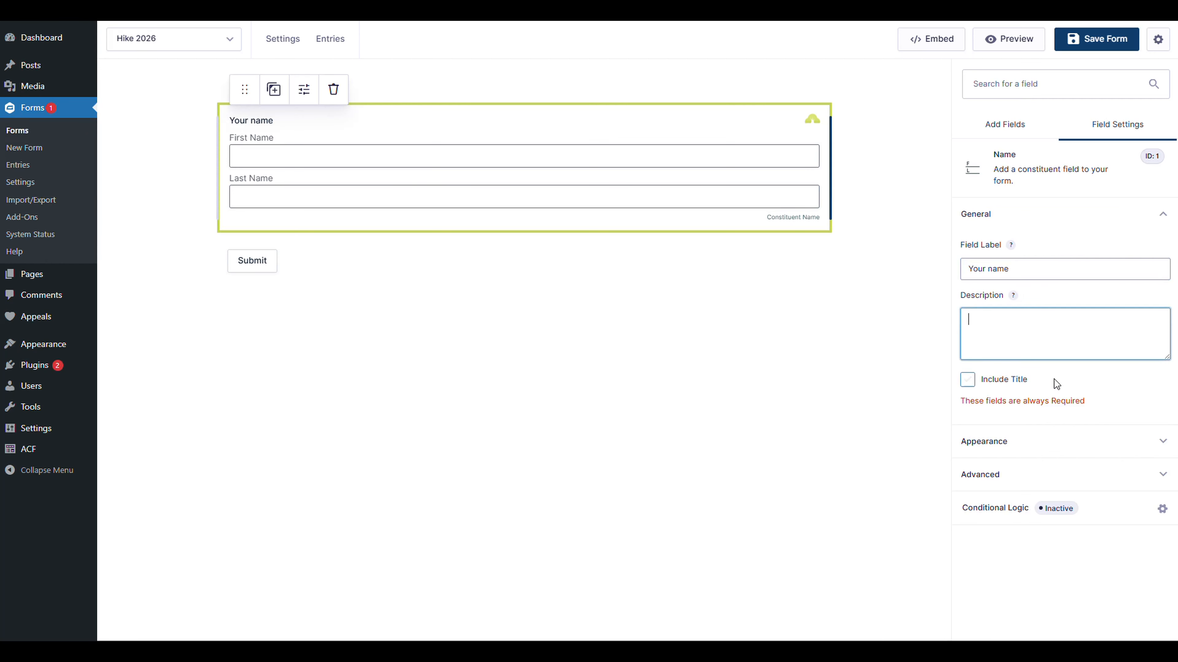
key("Tab")
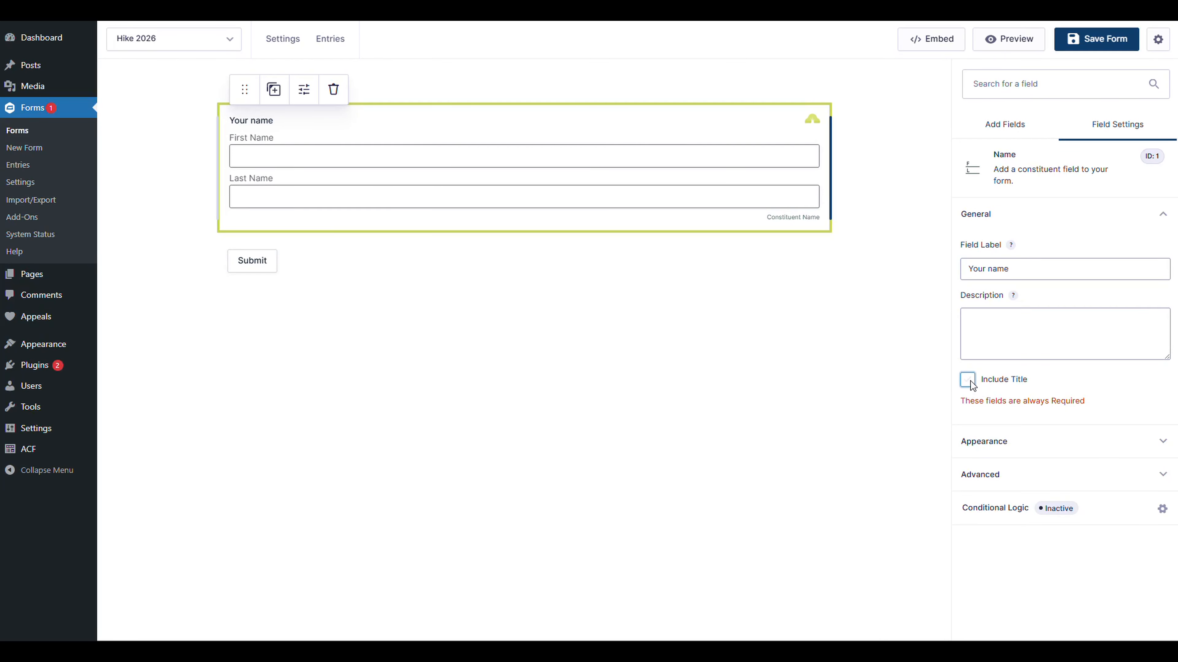
left_click(968, 383)
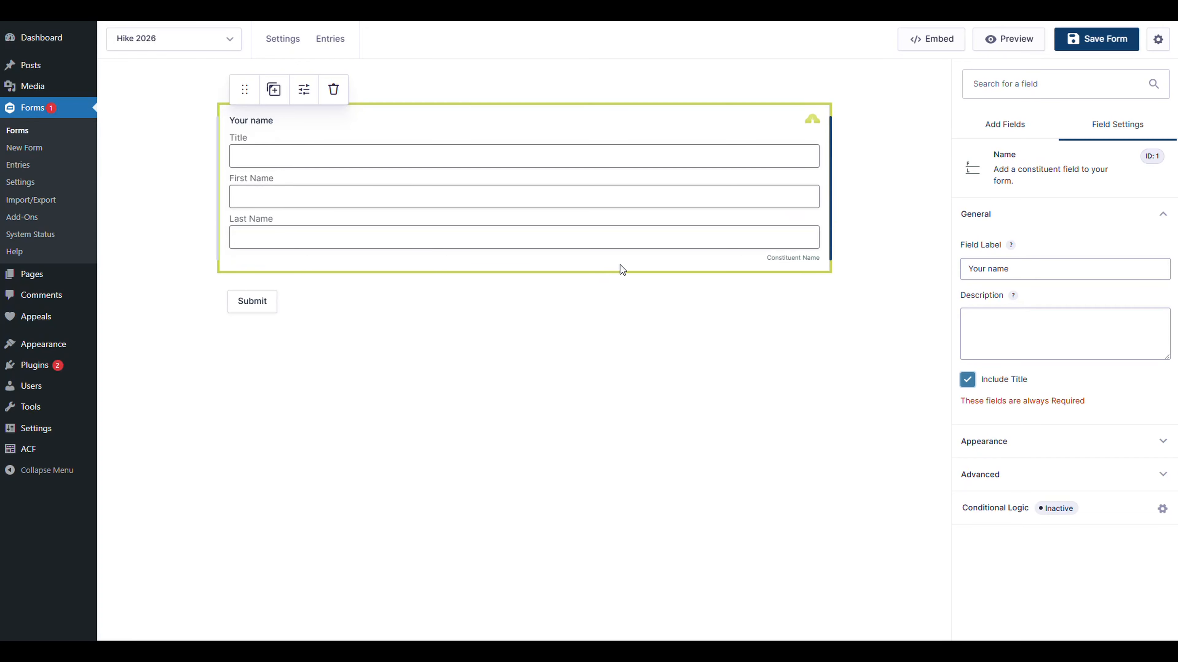
Step: Examine the name field's Appearance and Advanced settings, including the custom CSS class and admin field label
left_click(1032, 446)
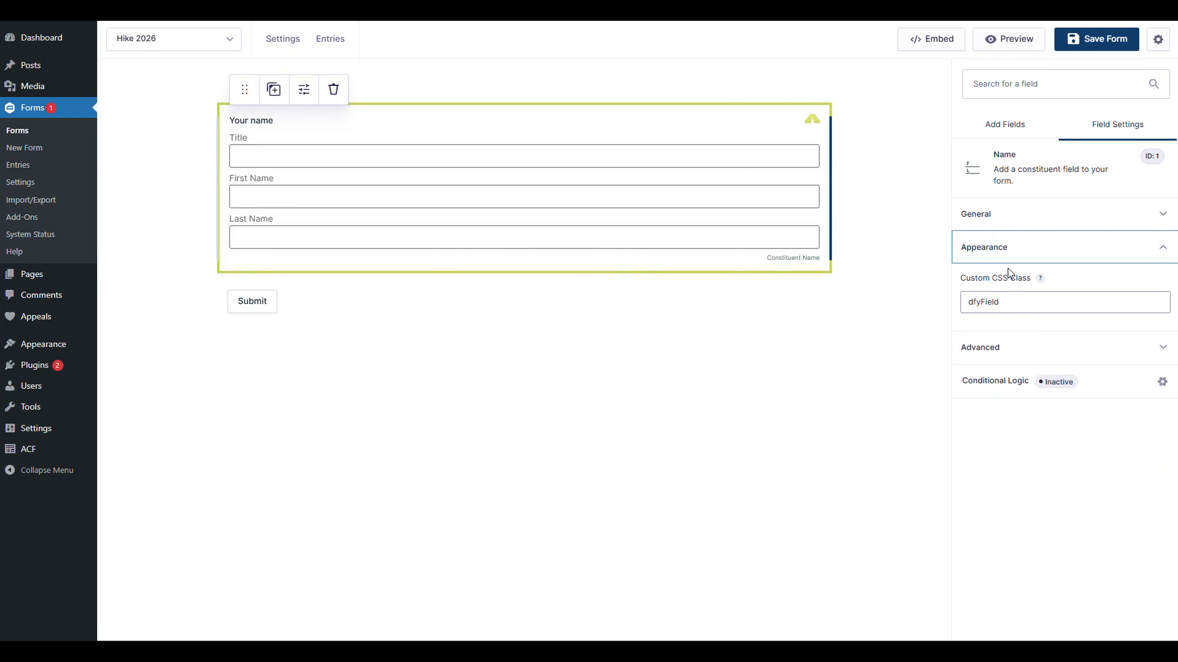
left_click(1009, 253)
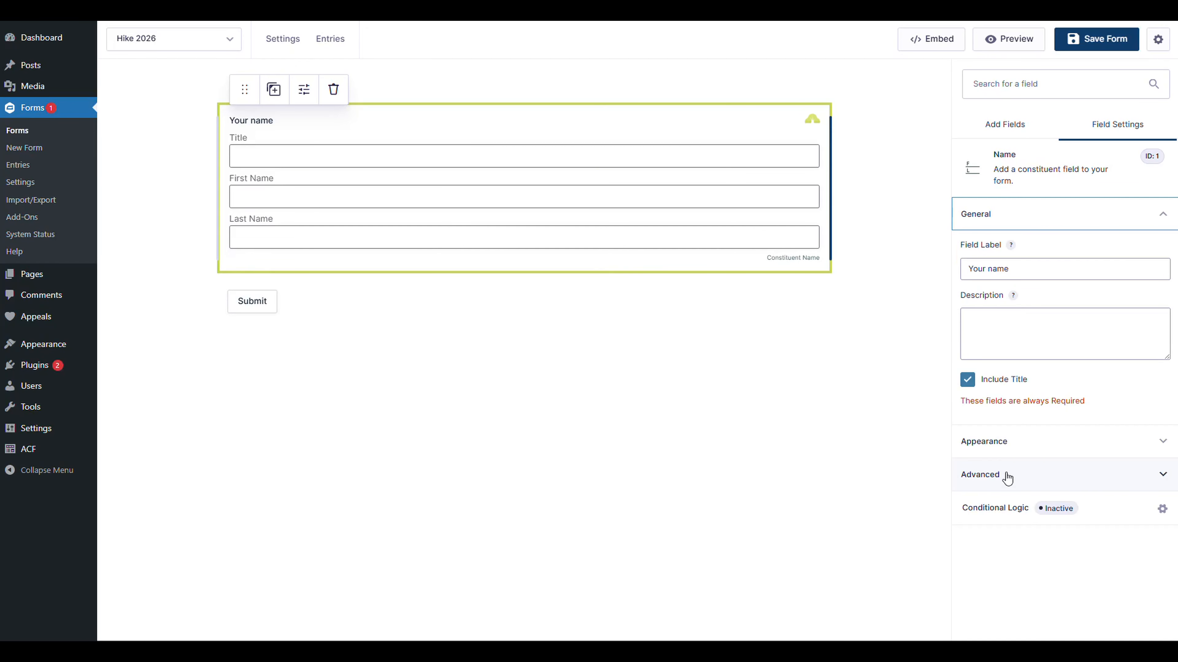
left_click(1007, 478)
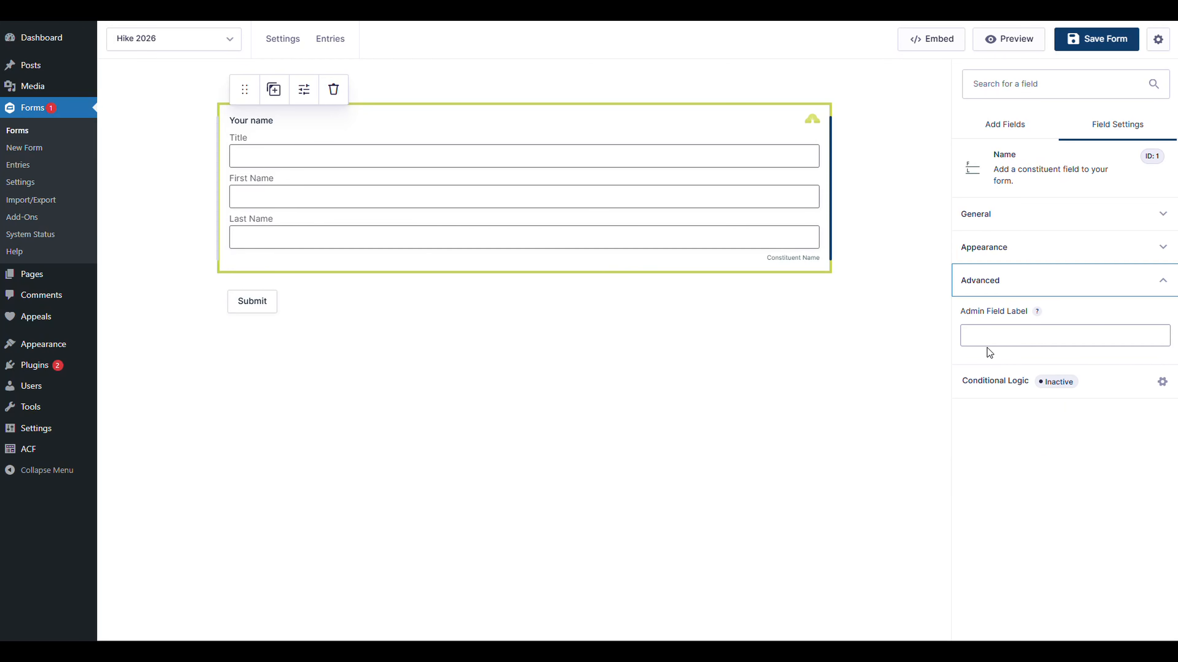
left_click_drag(963, 314, 1021, 313)
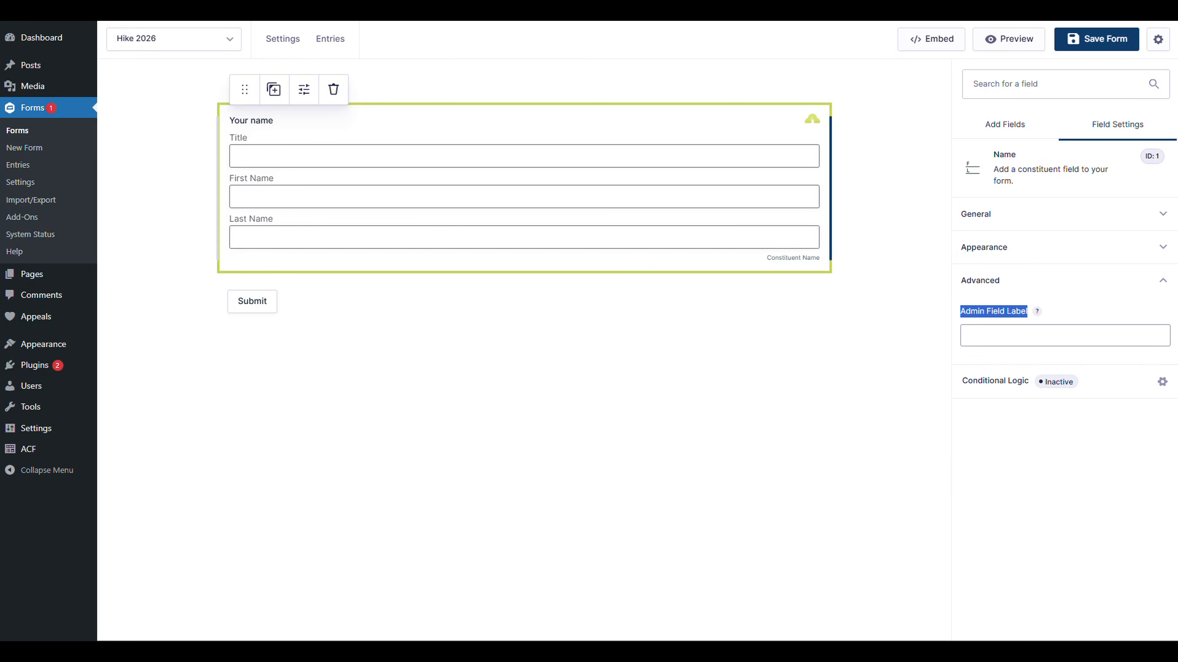
left_click(1020, 335)
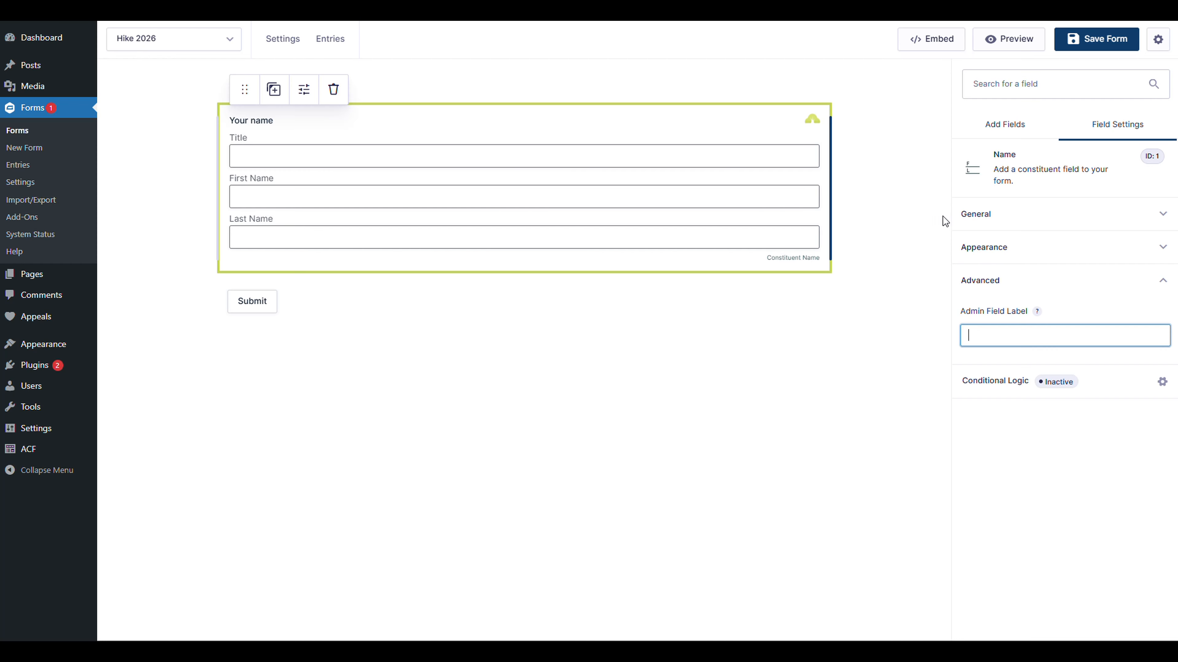
Step: Add the Donorfy Email Address field below the name field and set its label to "Your email address"
left_click(992, 124)
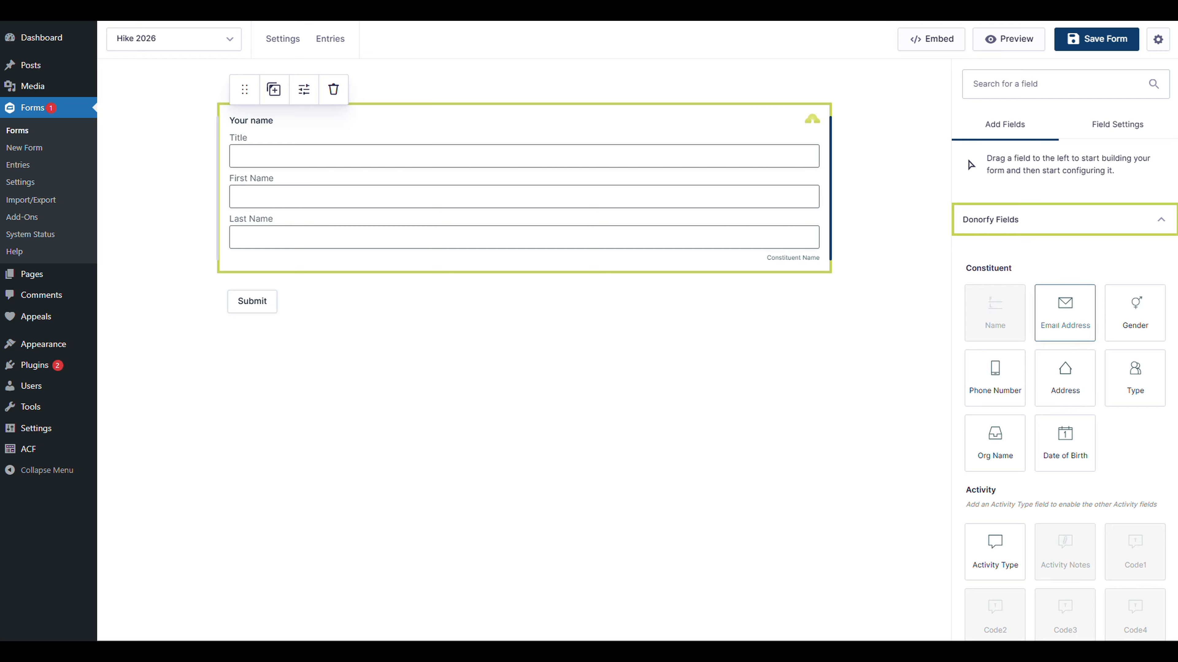
left_click_drag(1065, 313, 770, 310)
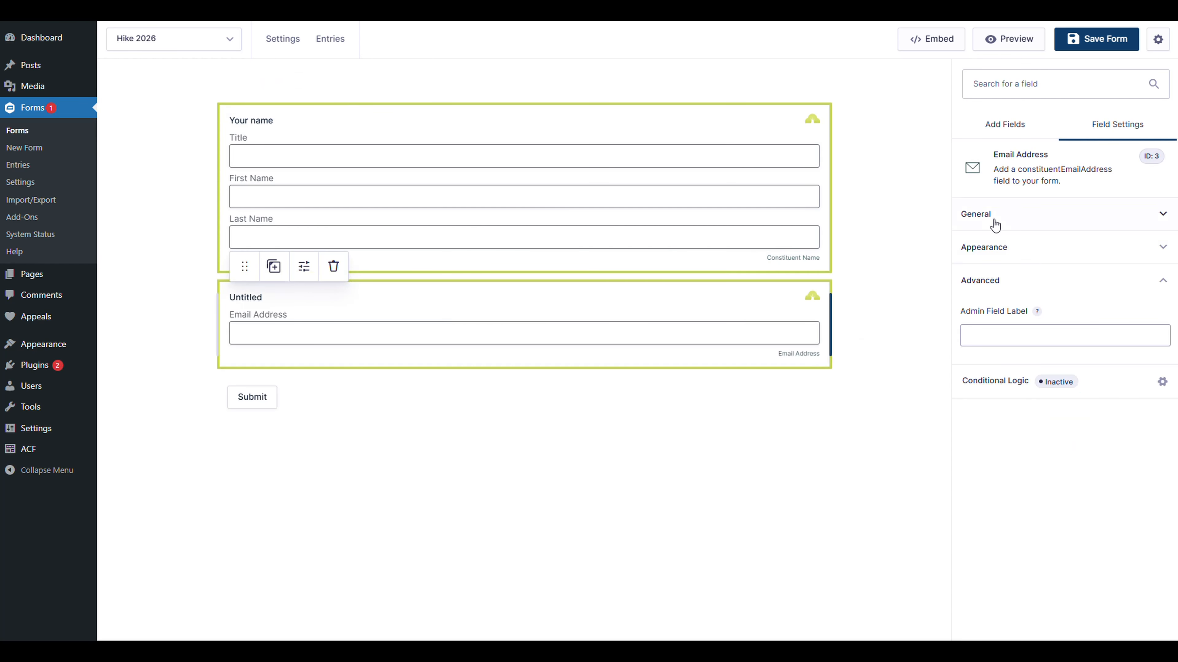
left_click(991, 219)
double_click(1029, 278)
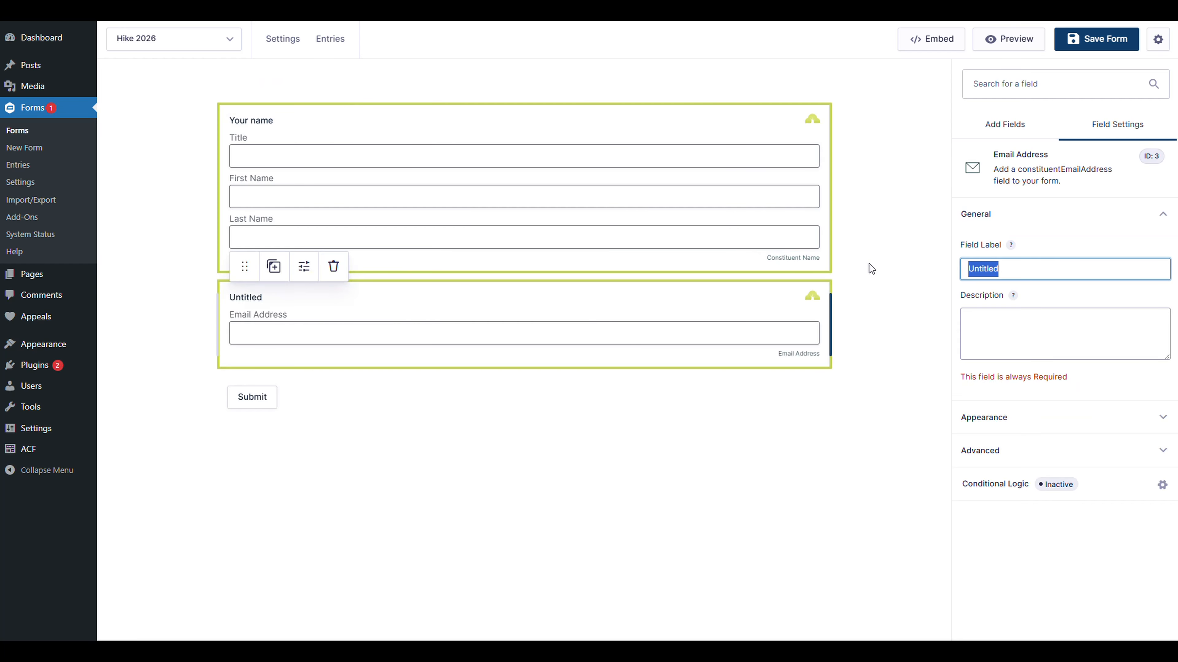
type("You")
key("BackSpace")
type("ur ")
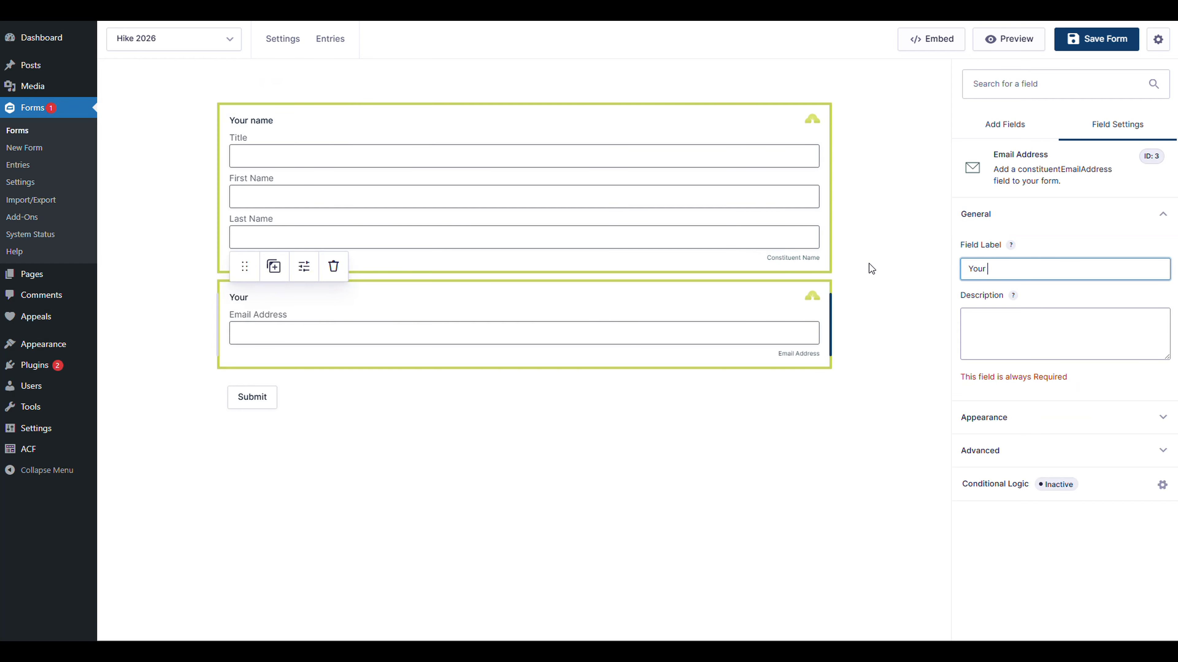
type("email address")
left_click(691, 397)
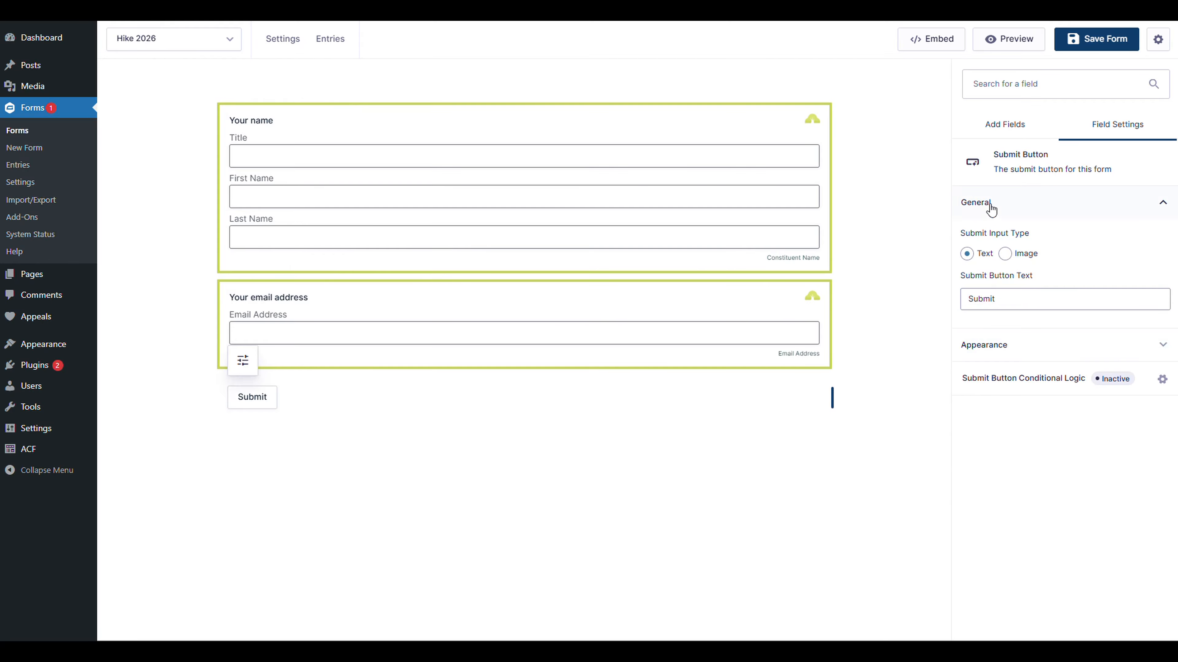
Step: Add the Donorfy Gender field below the email address field and label it "Your gender"
left_click(990, 135)
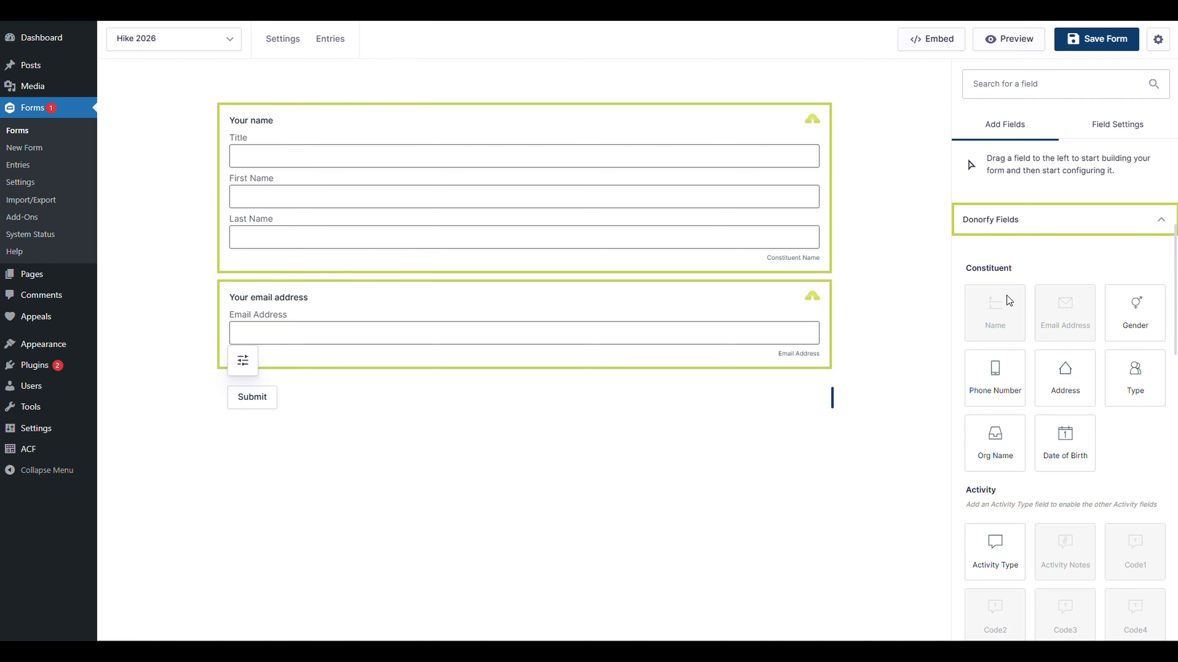
left_click_drag(1134, 313, 644, 390)
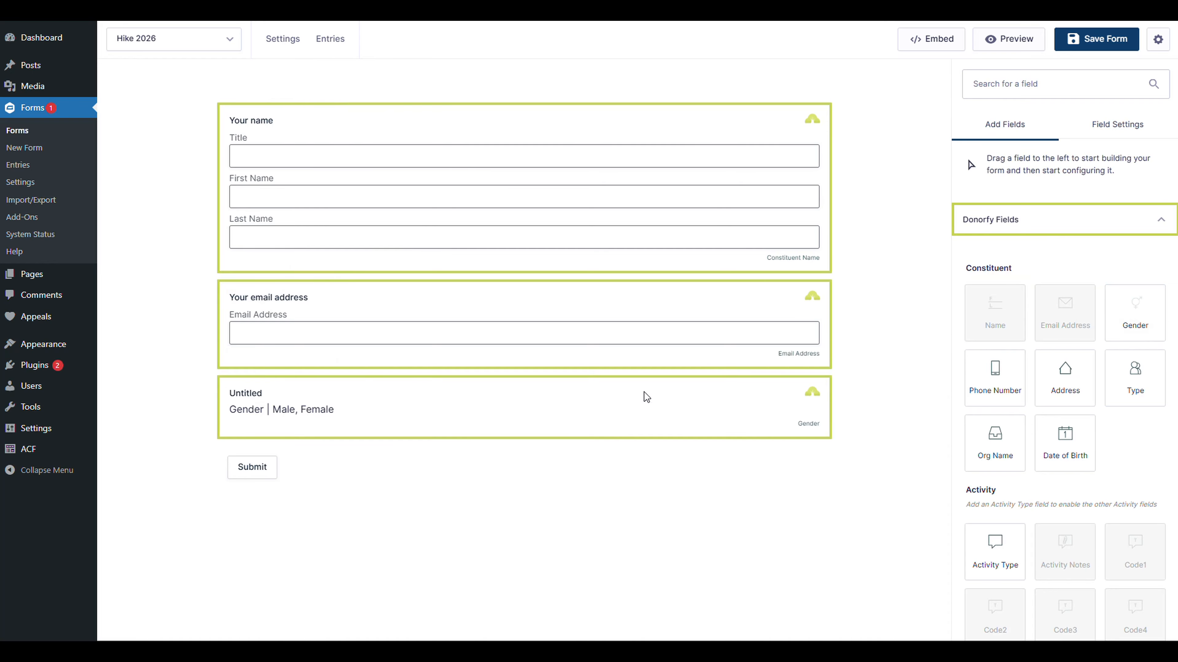
left_click_drag(273, 409, 343, 415)
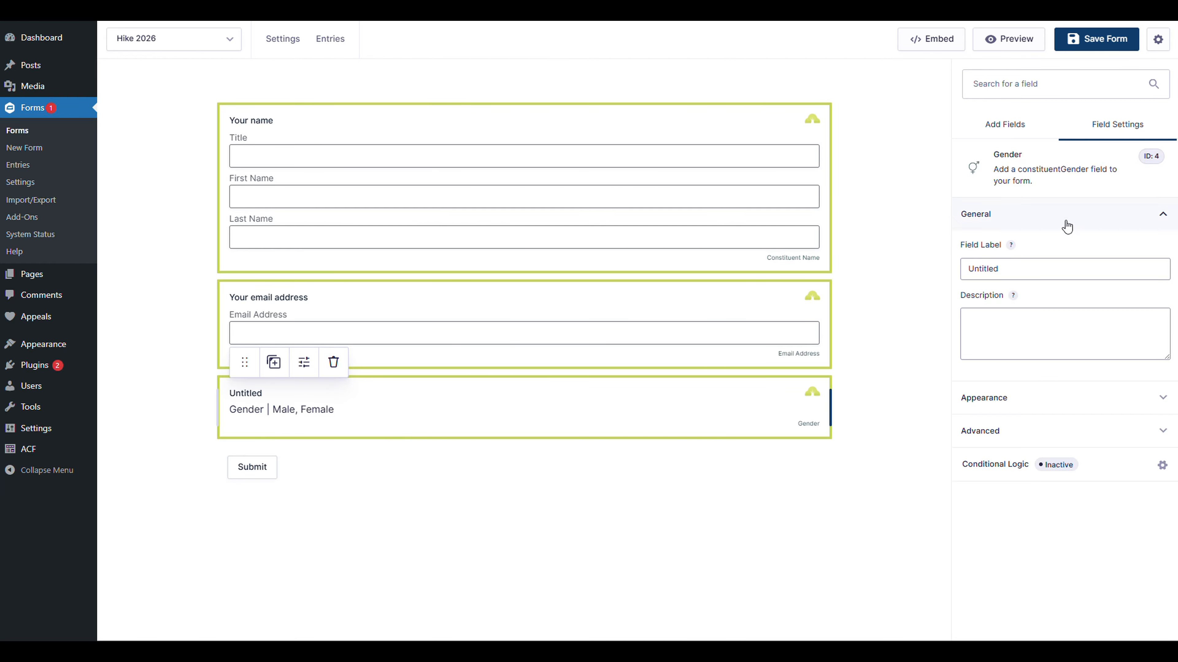
left_click_drag(1030, 269, 852, 266)
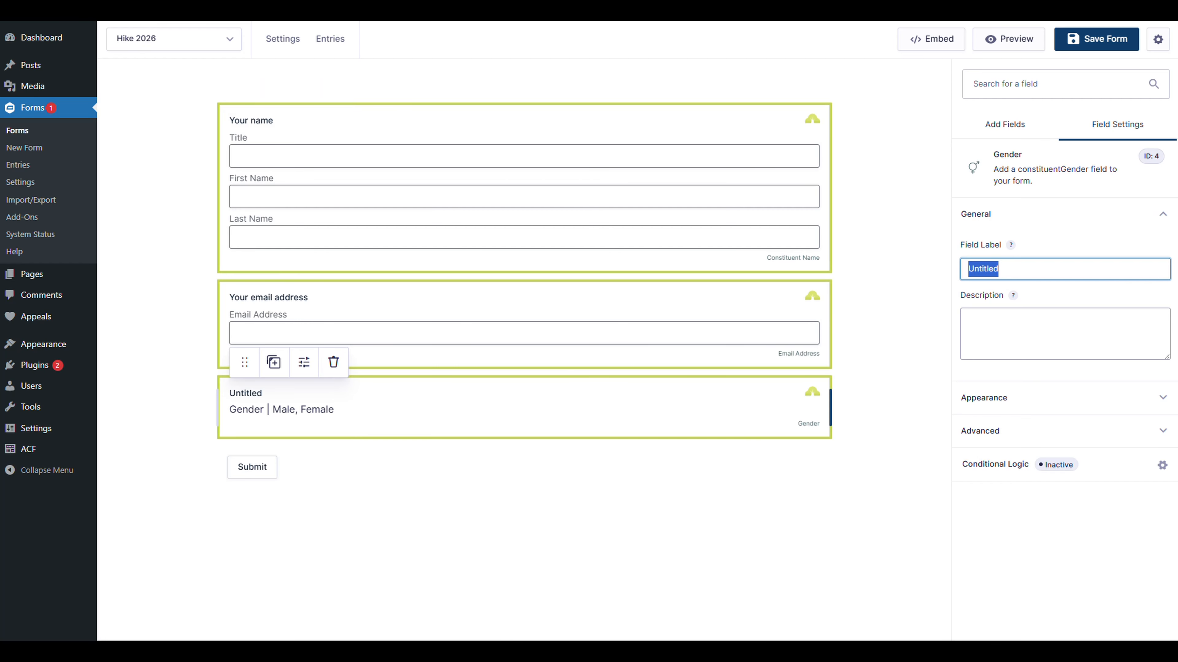
type("Your gender")
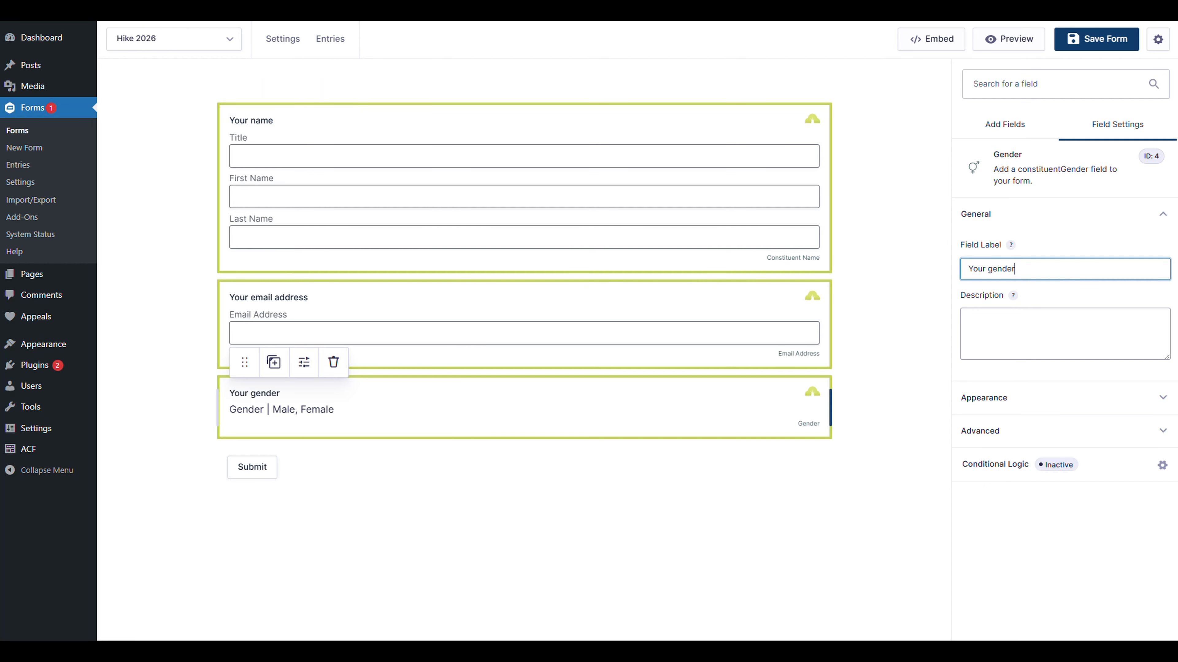
left_click(868, 275)
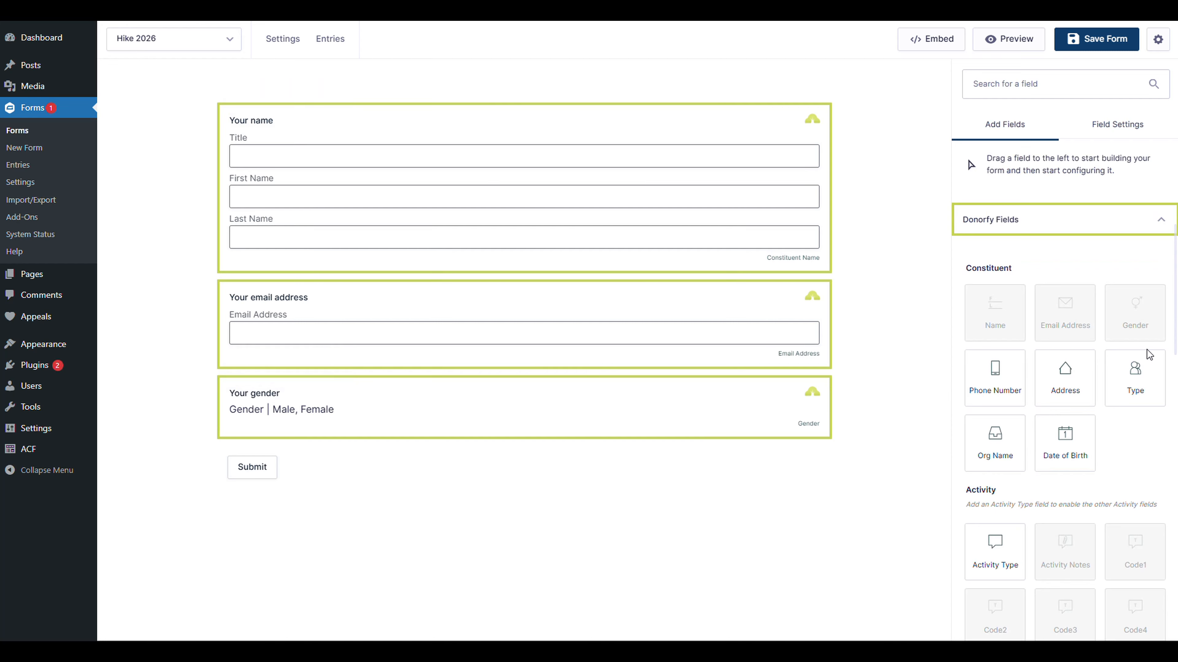
Step: Add the Donorfy Phone Number field below the gender field and label it "Your phone number"
left_click_drag(995, 378, 771, 450)
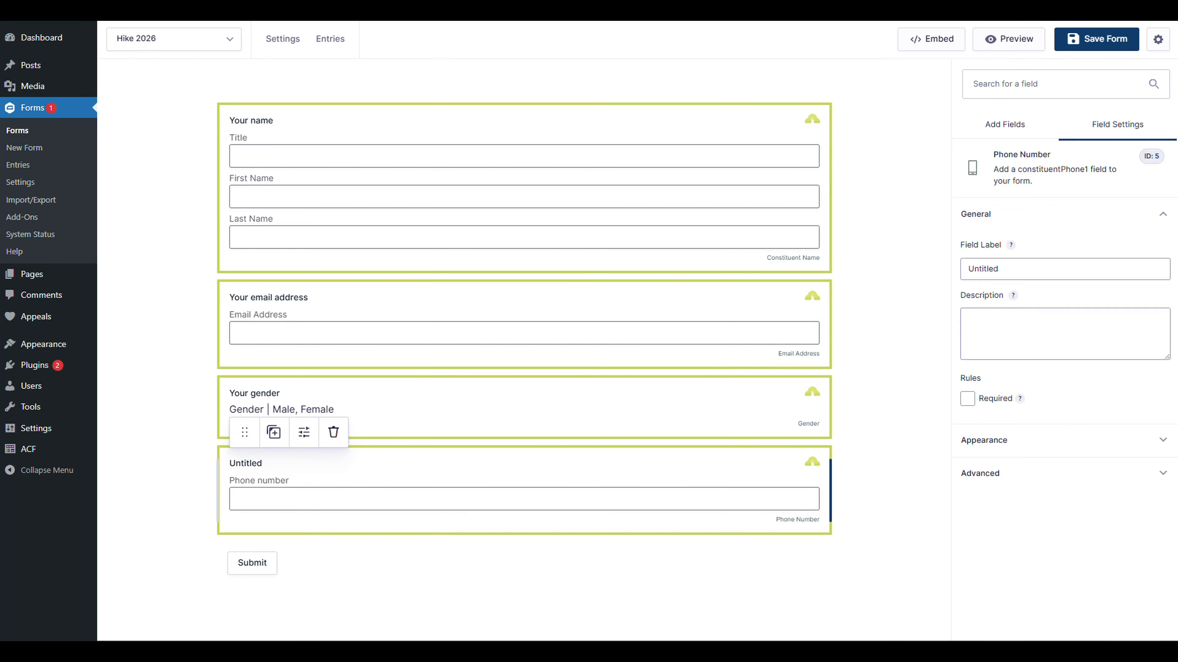
type("Your phone ny")
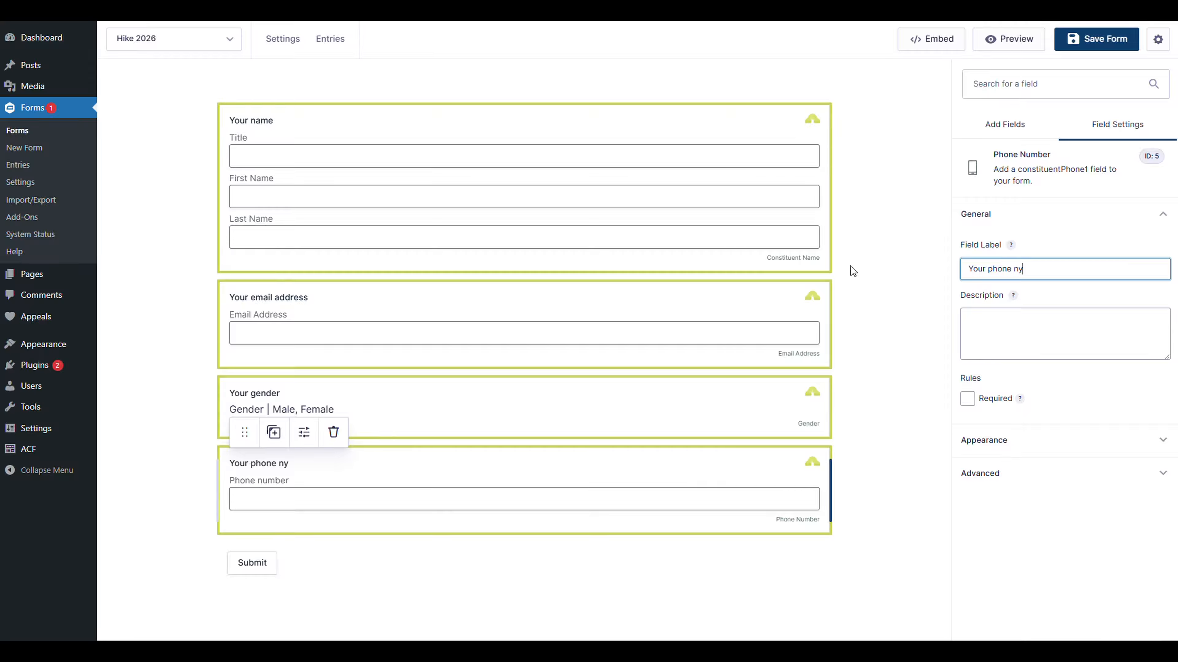
key("BackSpace")
type("umber")
left_click(851, 266)
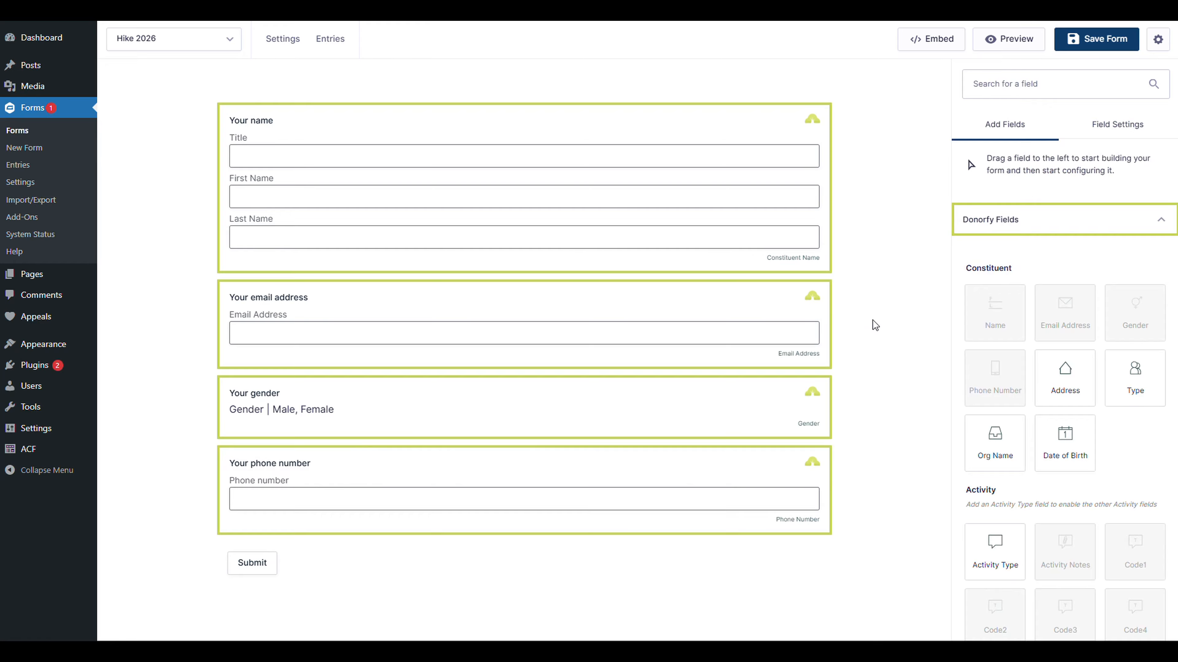
Step: Compare the Required rule settings of the email address and phone number fields
left_click(827, 314)
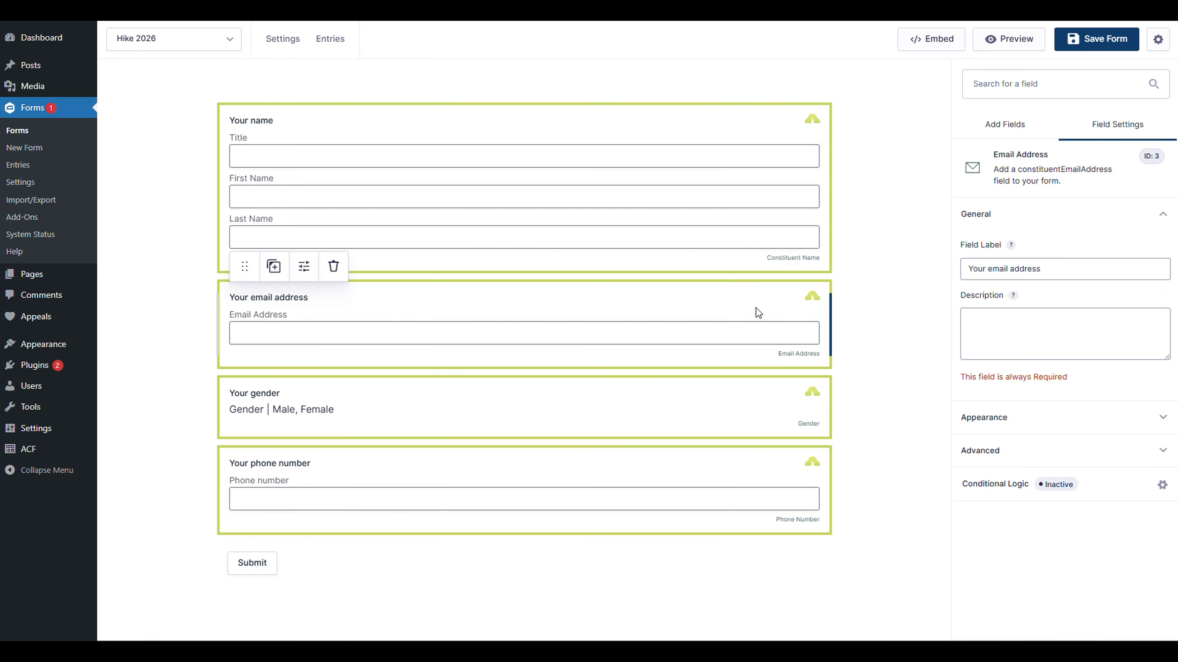
left_click(283, 330)
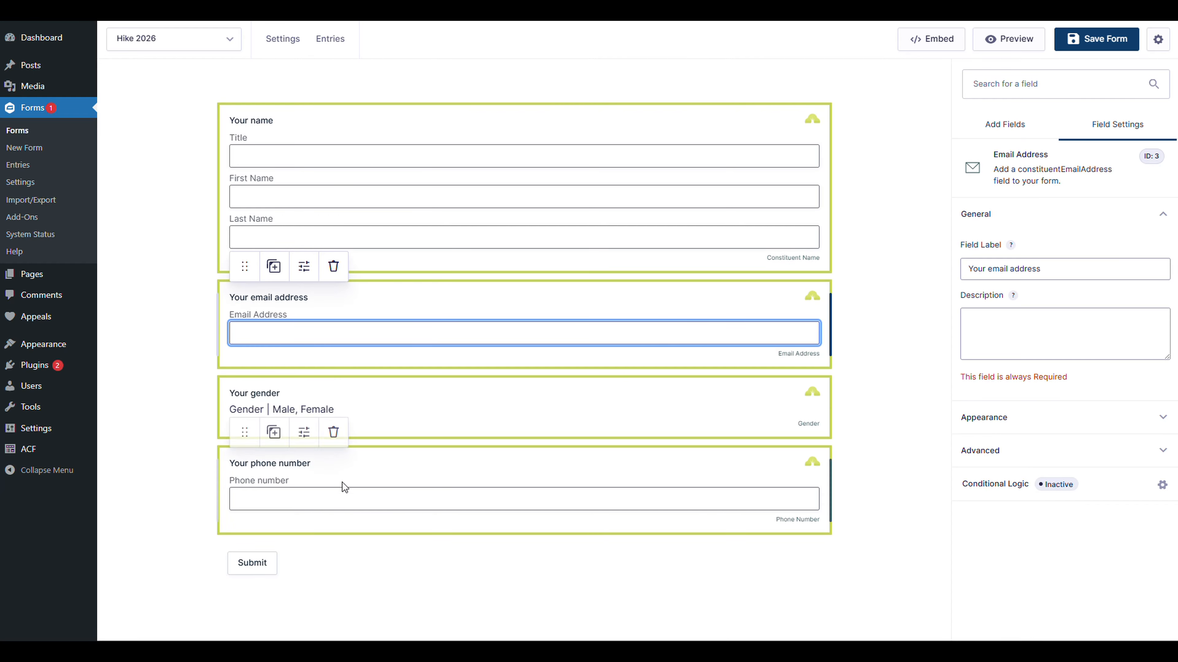
left_click(389, 502)
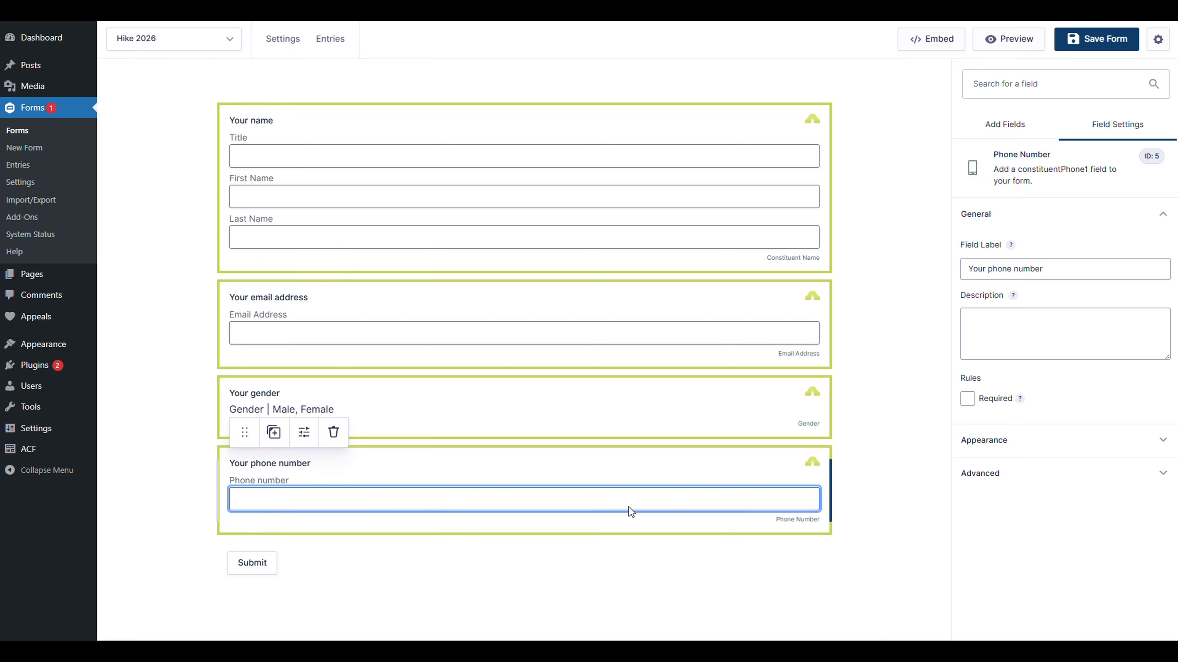
left_click(622, 342)
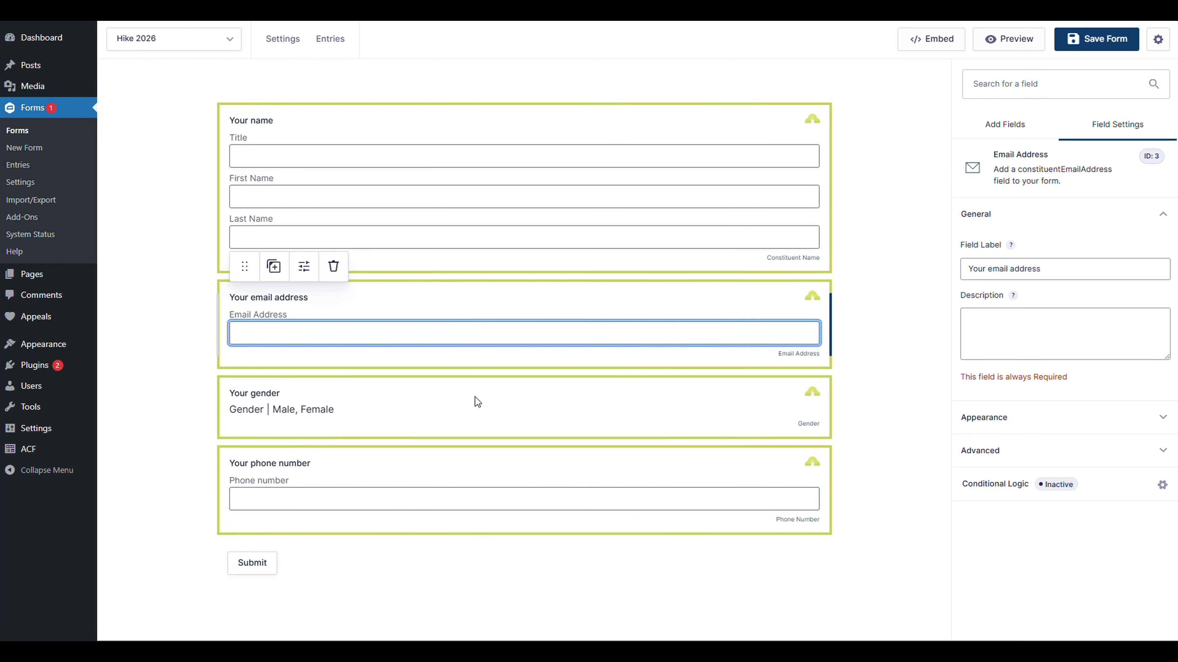
left_click(518, 485)
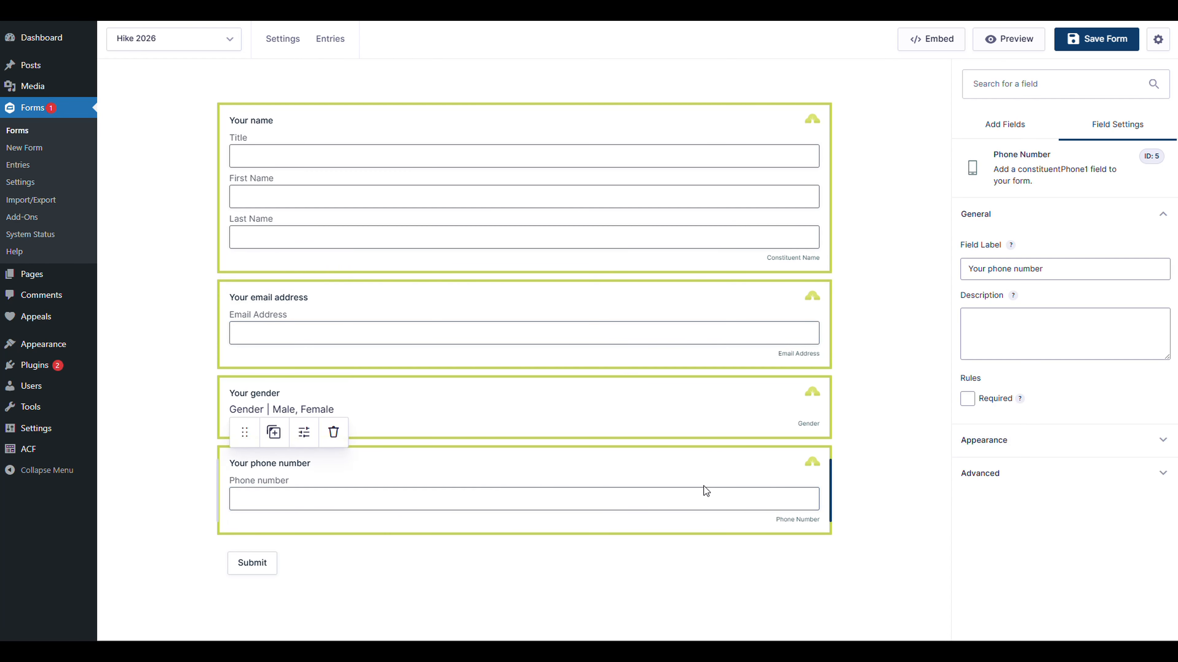
left_click(968, 400)
left_click(968, 400)
left_click(423, 344)
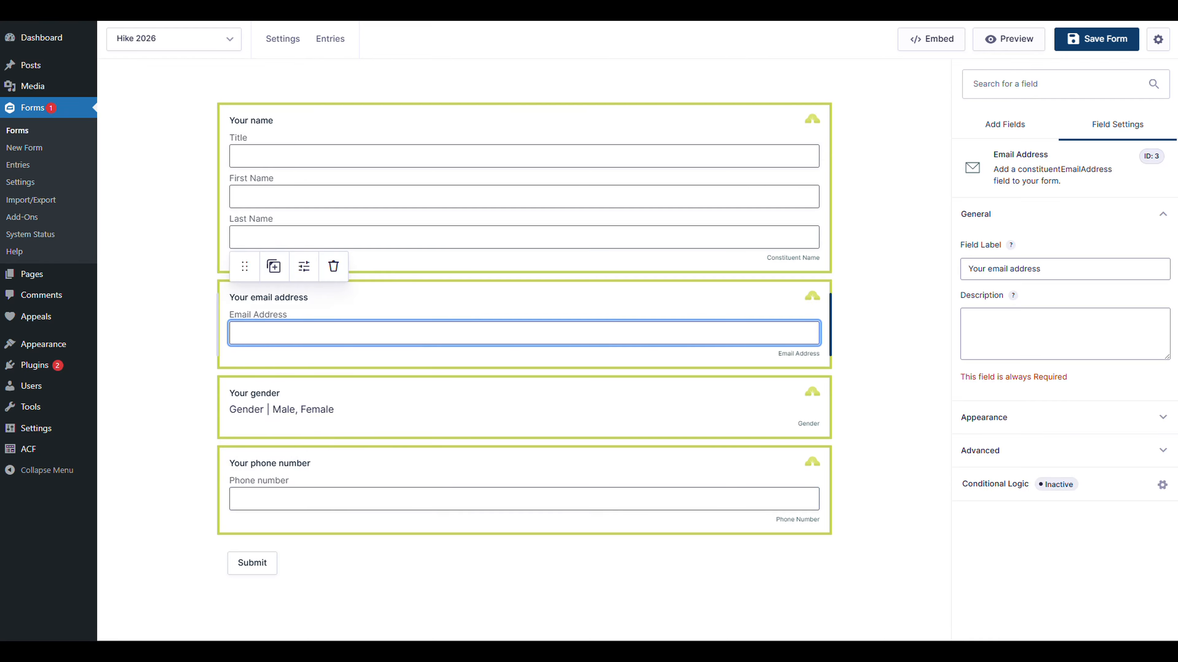
left_click_drag(962, 383, 1076, 381)
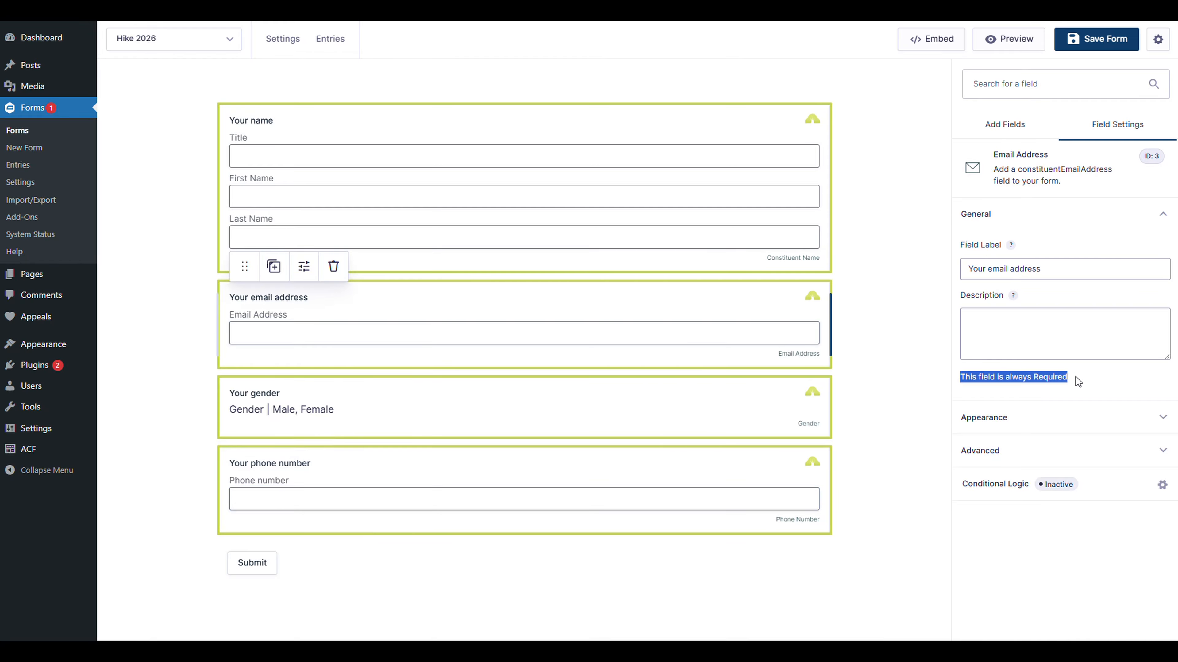
left_click(1080, 382)
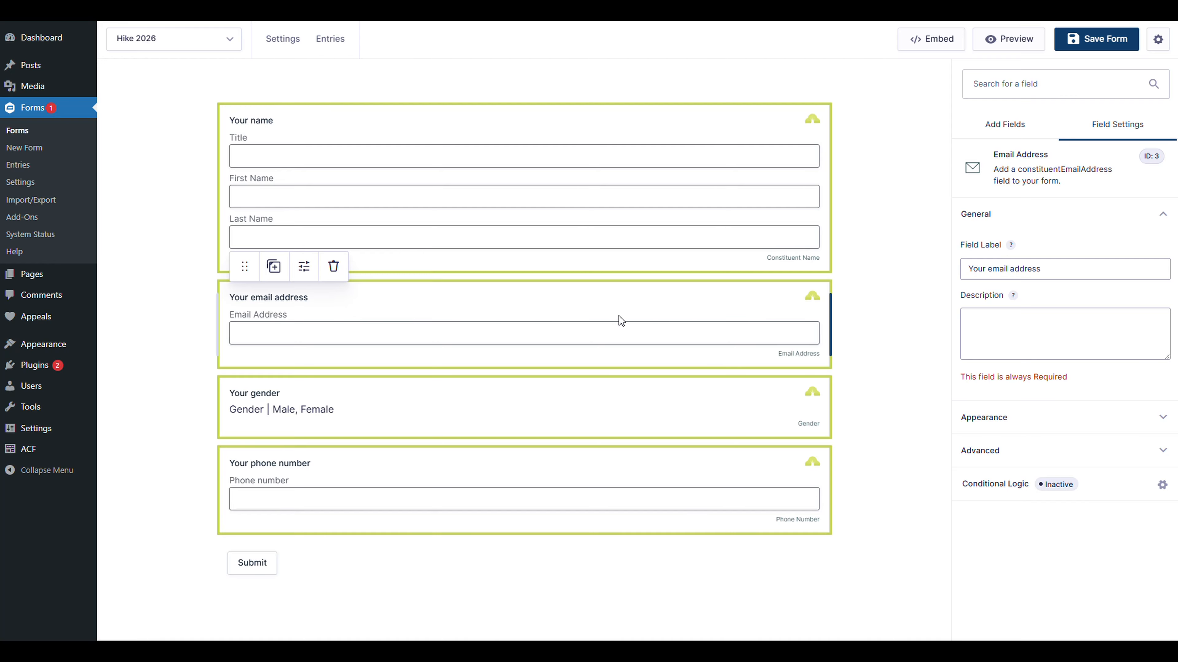
Step: Switch conditional logic on for the name field to view its rule options, switch it off again and close the settings
left_click(652, 221)
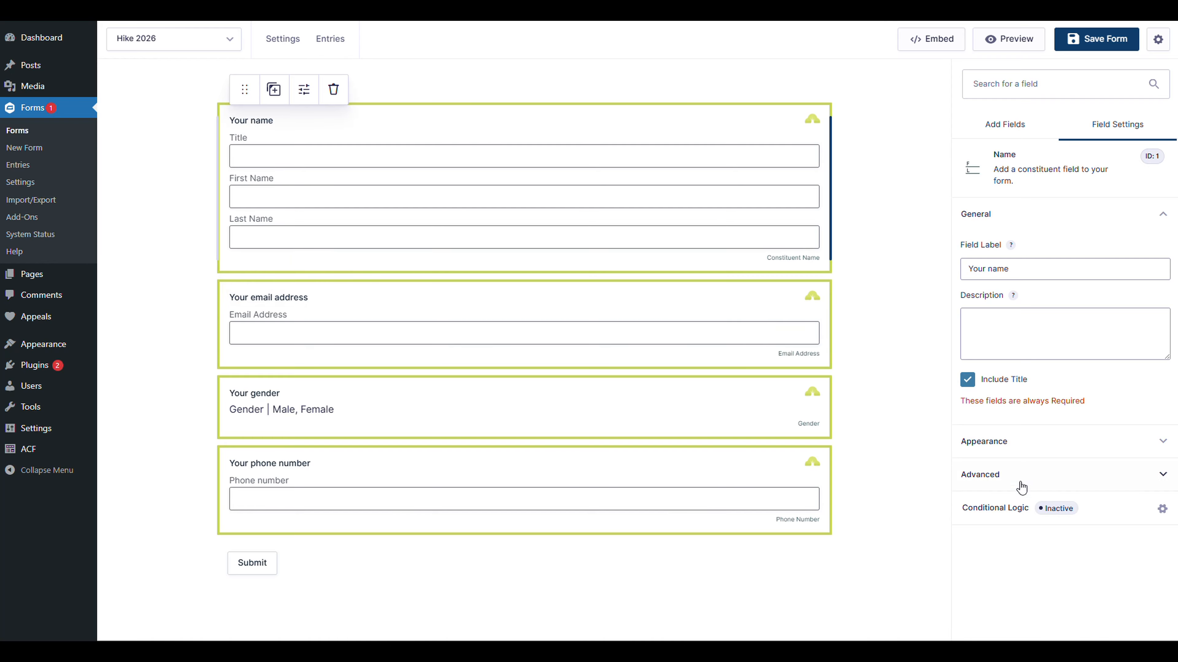
left_click(1101, 519)
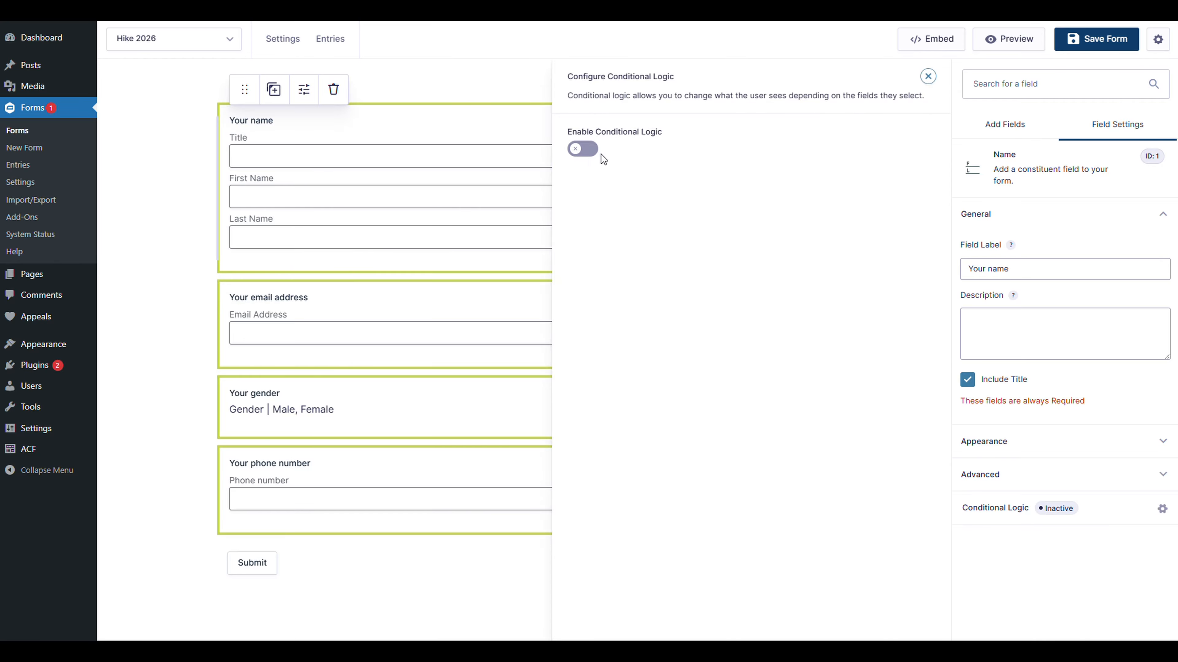
left_click(585, 149)
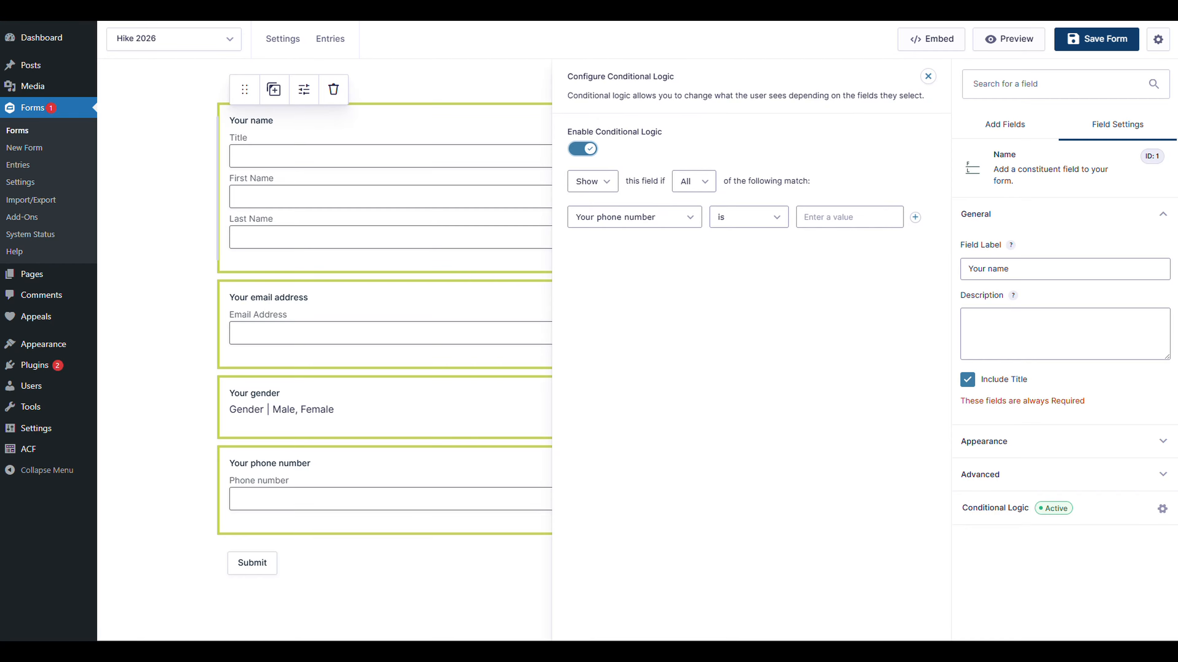
left_click(583, 149)
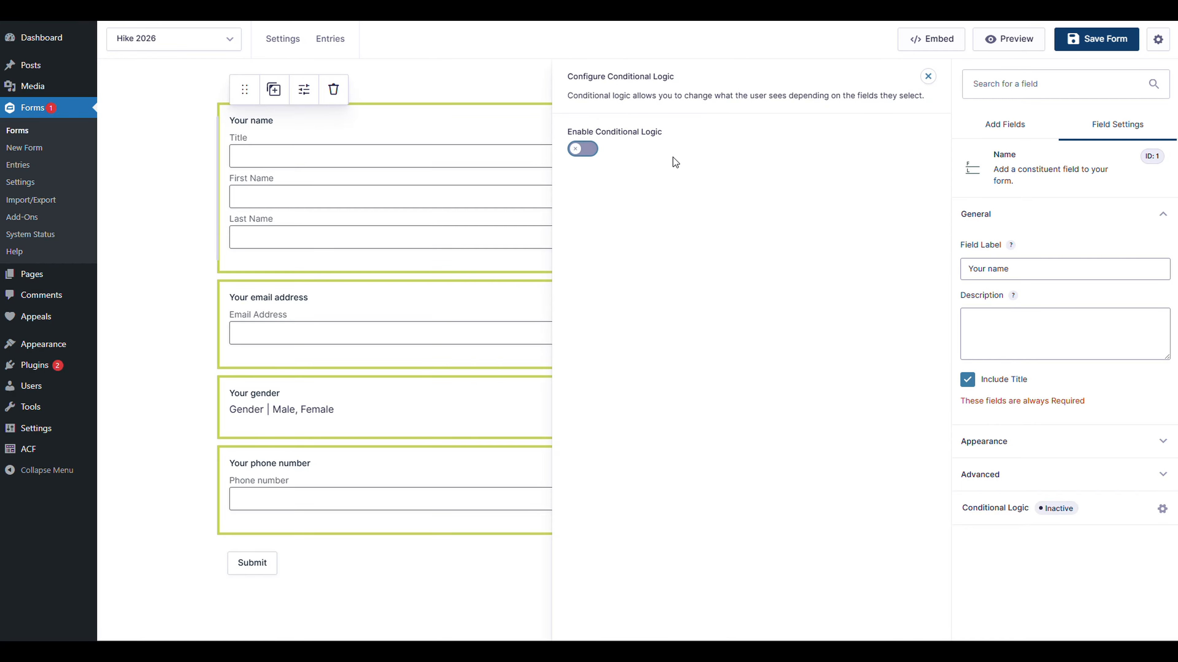
left_click(928, 76)
left_click(876, 465)
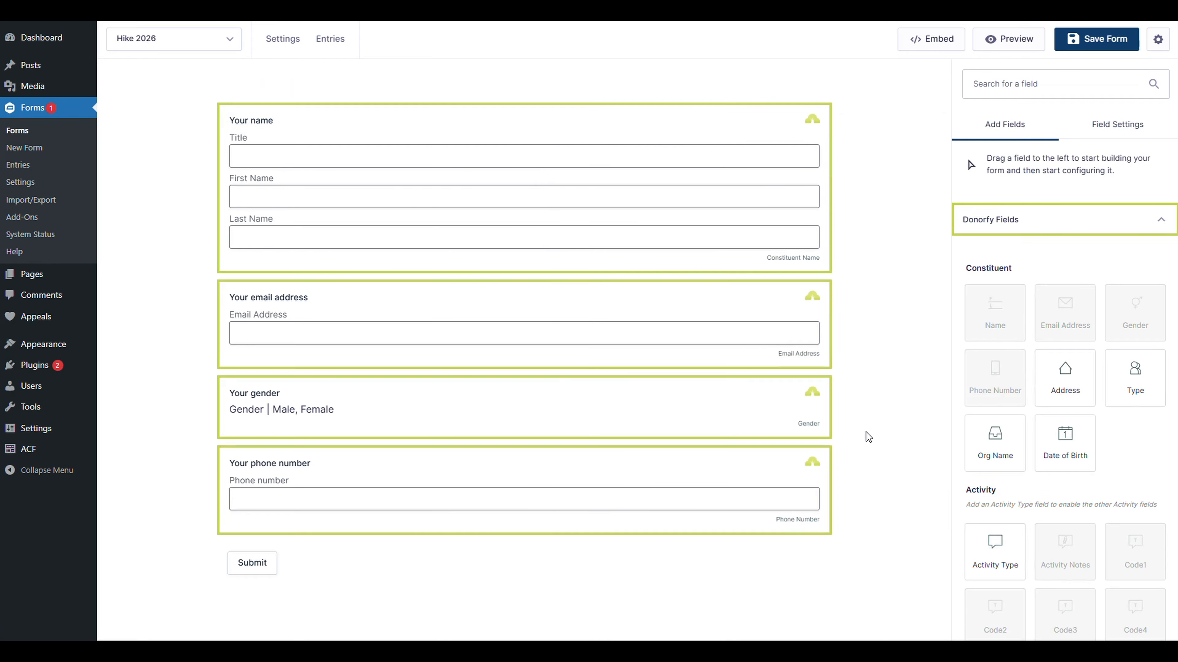
Step: Add the Donorfy Address field below the phone number field and label it "Your address"
left_click_drag(1065, 378, 791, 545)
scroll(874, 464, "down", 5)
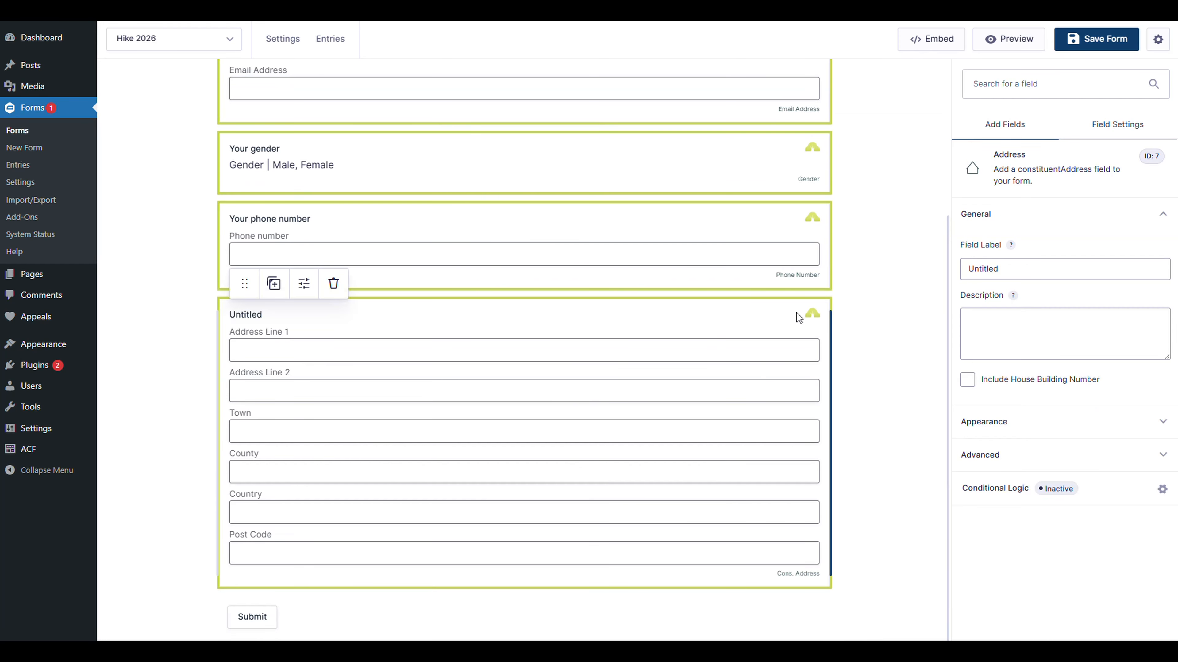
type("Your address")
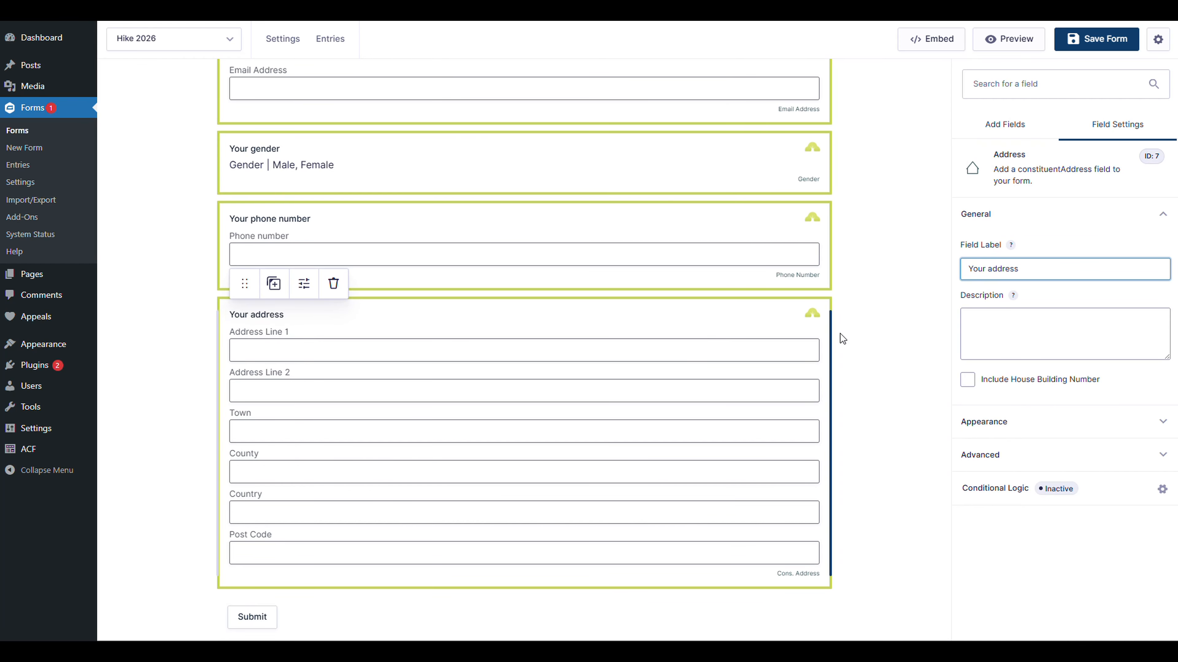
left_click(849, 348)
left_click(750, 434)
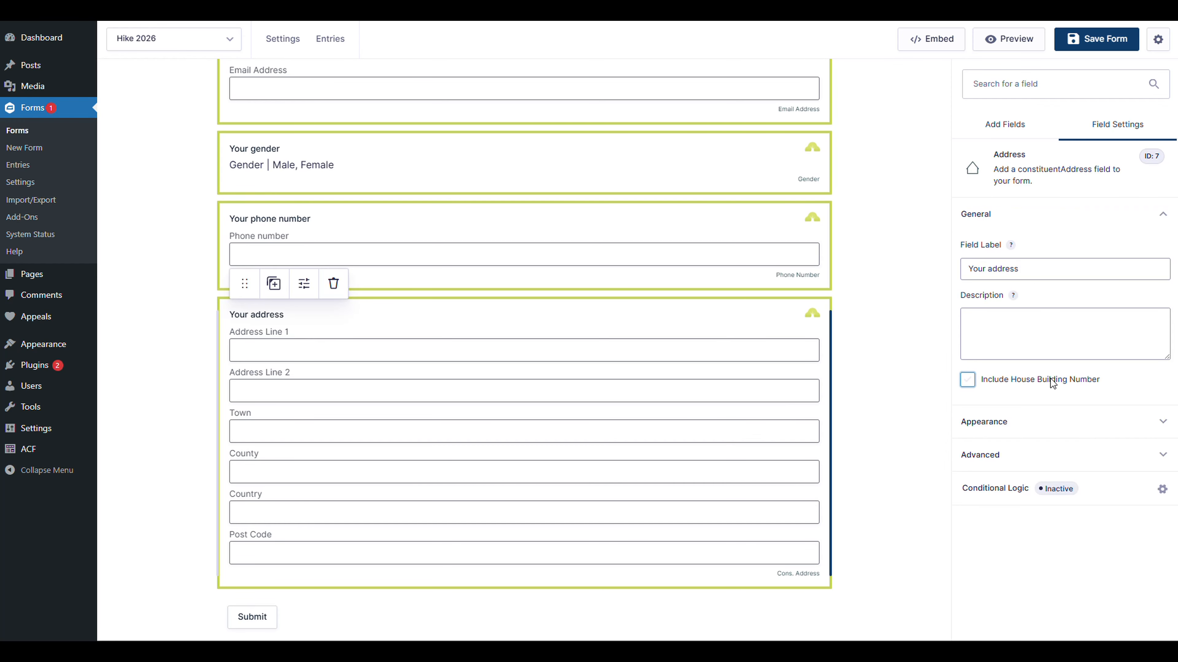
Step: Include the House/Building Number line in the address field to preview it, and remove it again
left_click(968, 381)
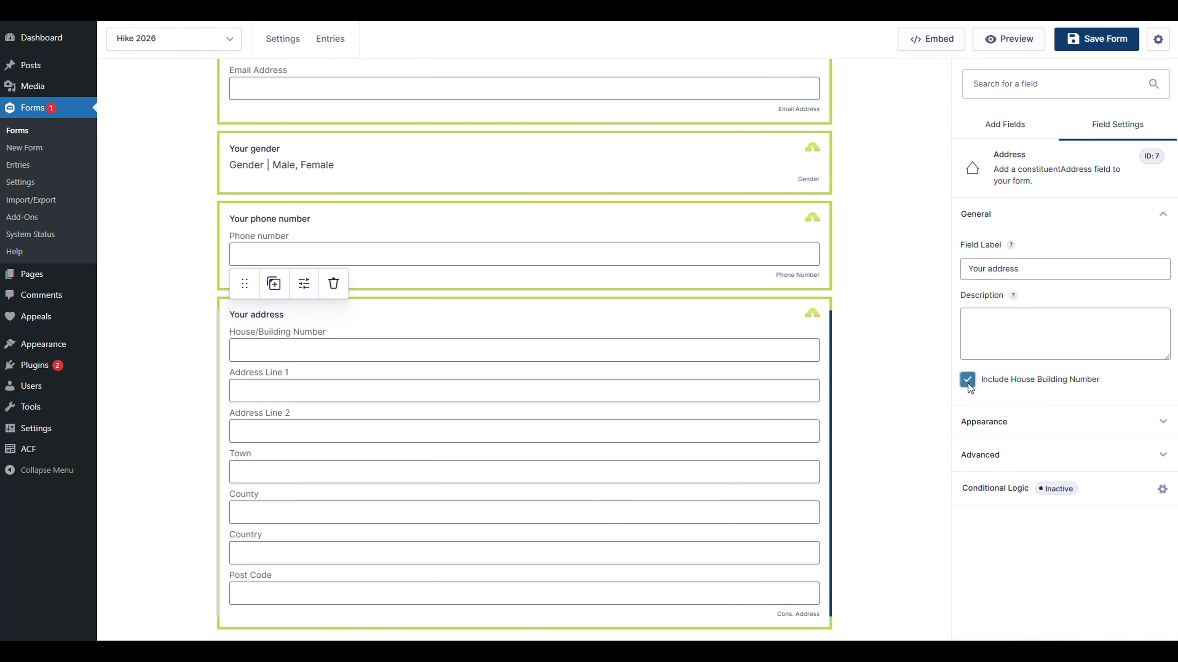
left_click(970, 388)
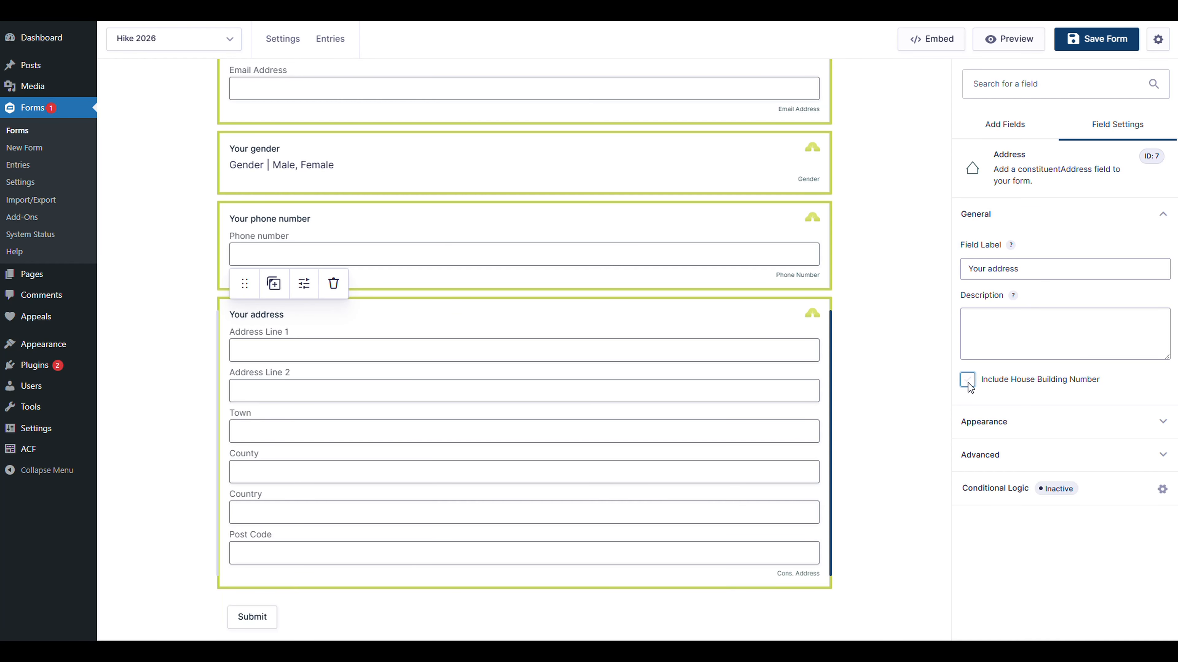
left_click(970, 388)
left_click(970, 388)
Step: Add the Donorfy constituent Type field below the address field and label it "Cons Type"
left_click(988, 126)
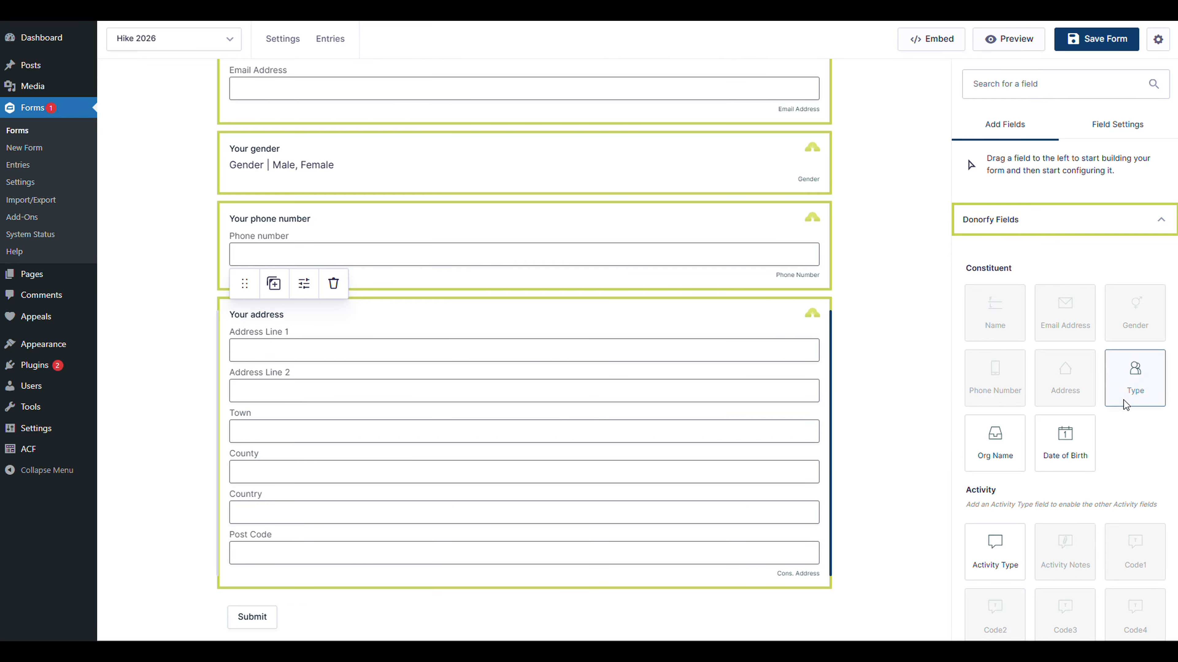
left_click_drag(1131, 385, 814, 607)
scroll(862, 547, "down", 3)
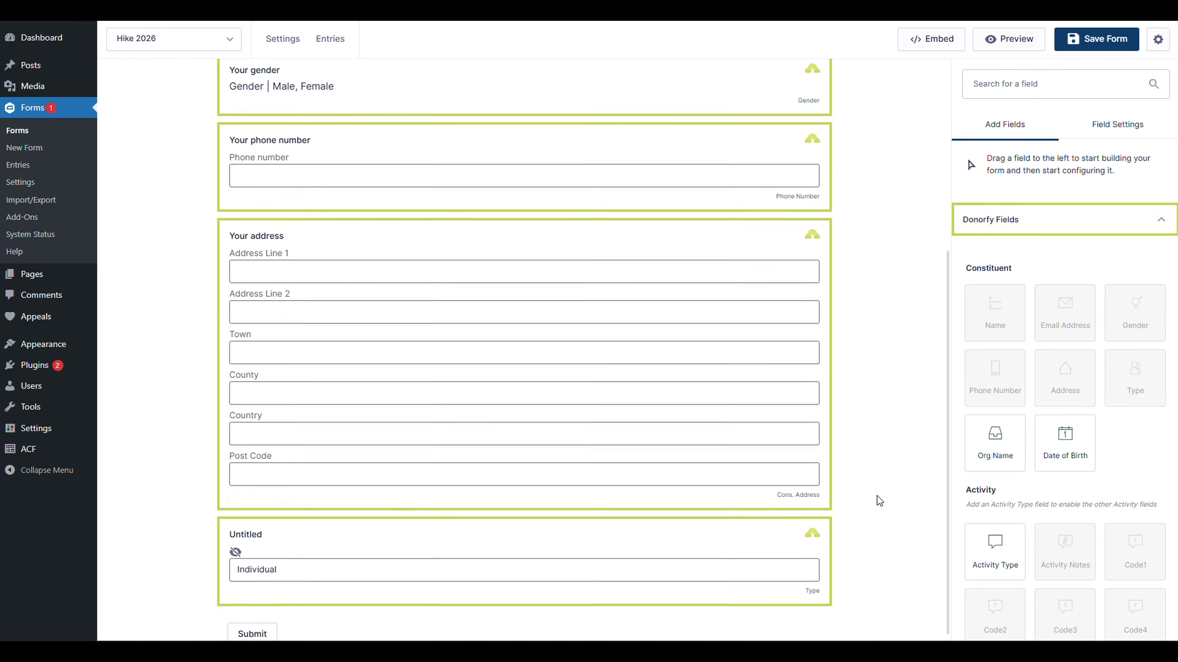
left_click(710, 523)
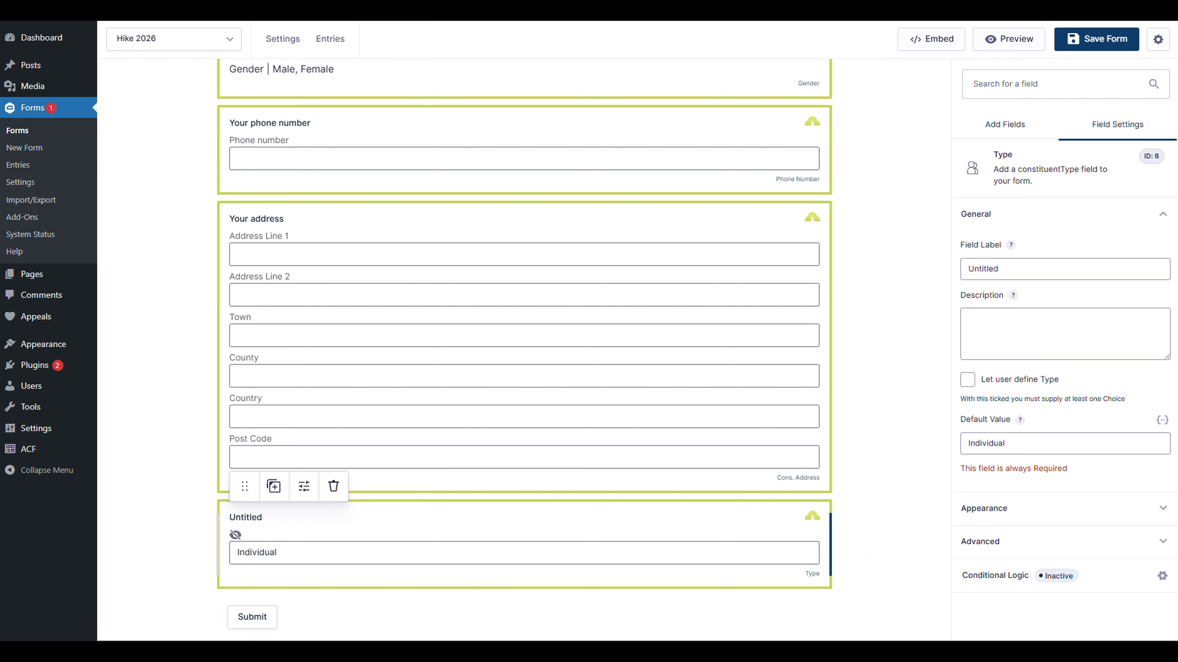
left_click_drag(1032, 269, 916, 261)
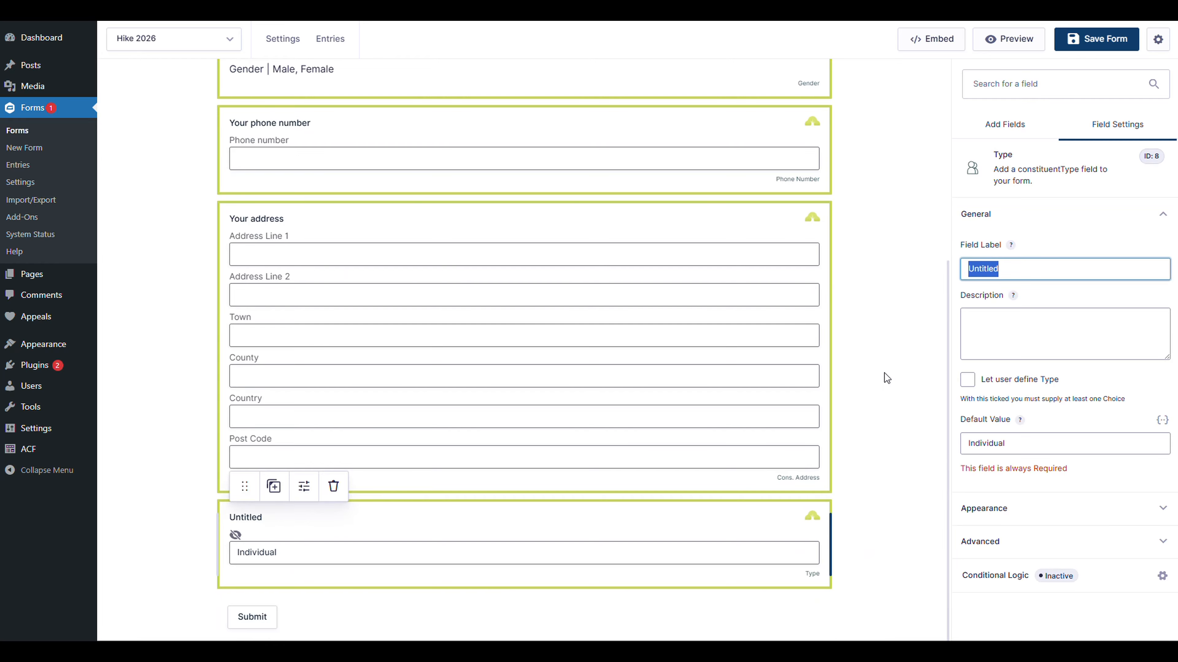
type("Cons Type")
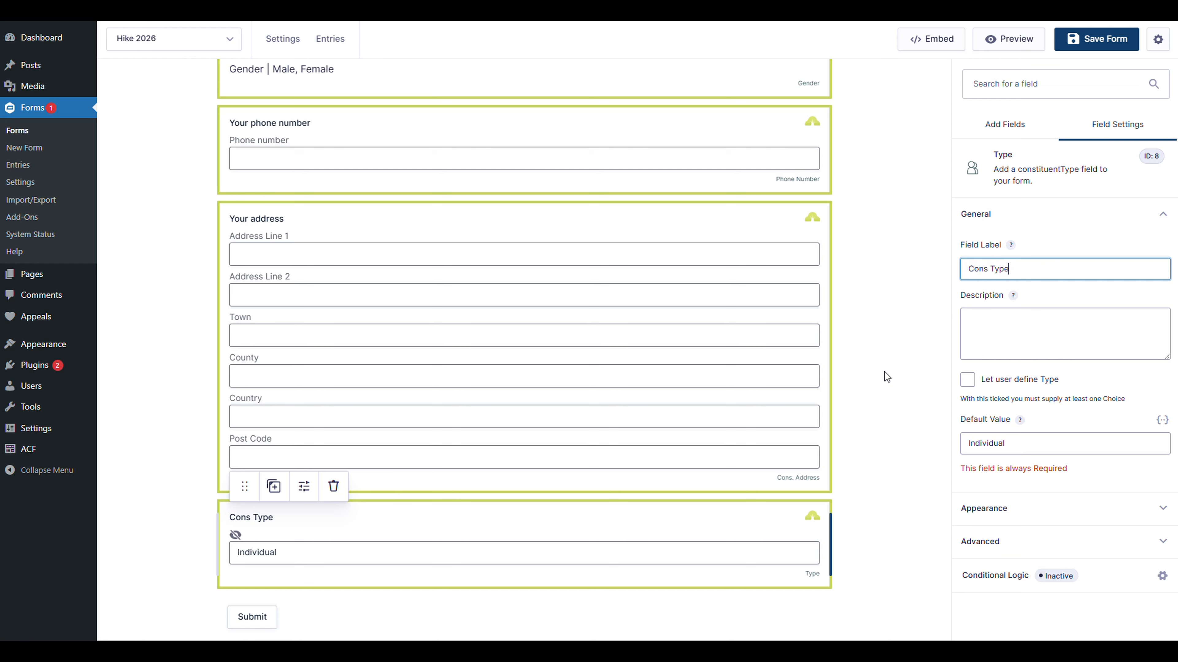
left_click(883, 377)
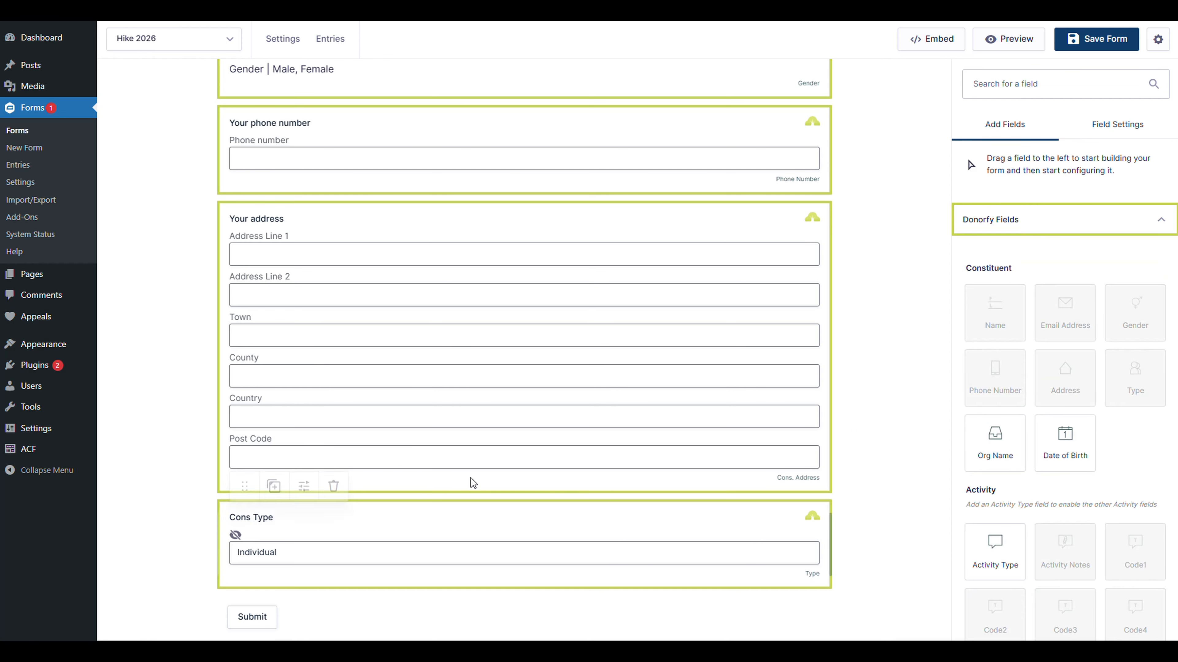
Step: Examine the Cons Type field's user-defined option, default value, Required rule and hidden marker
left_click(690, 513)
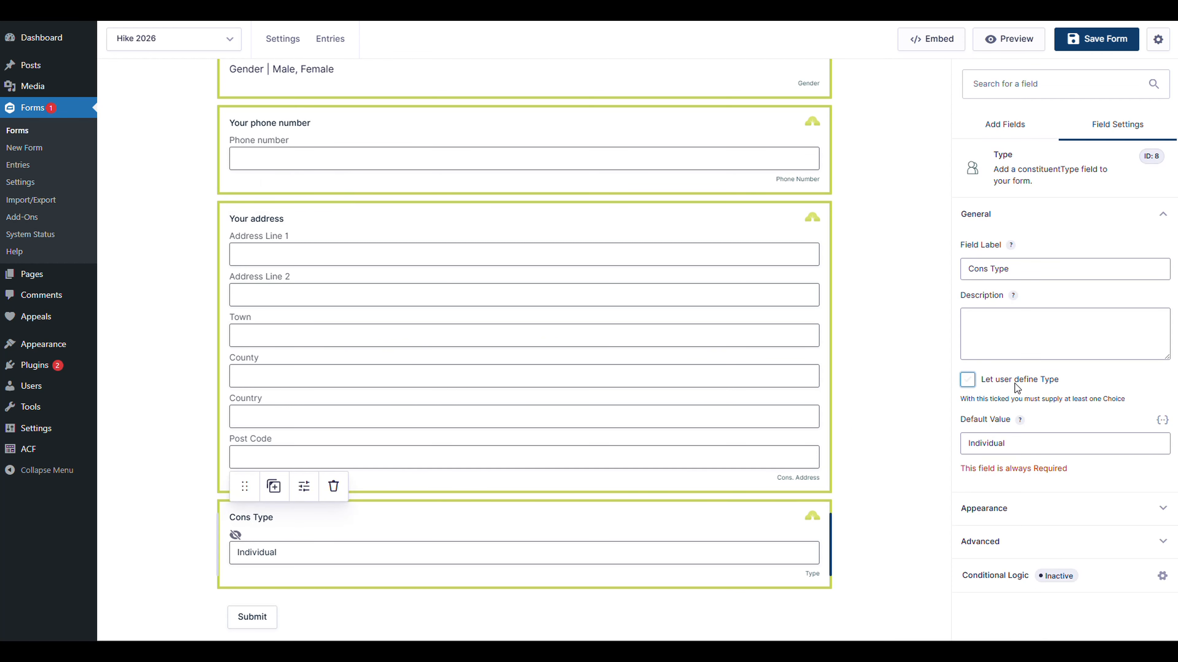
left_click_drag(963, 426, 1017, 421)
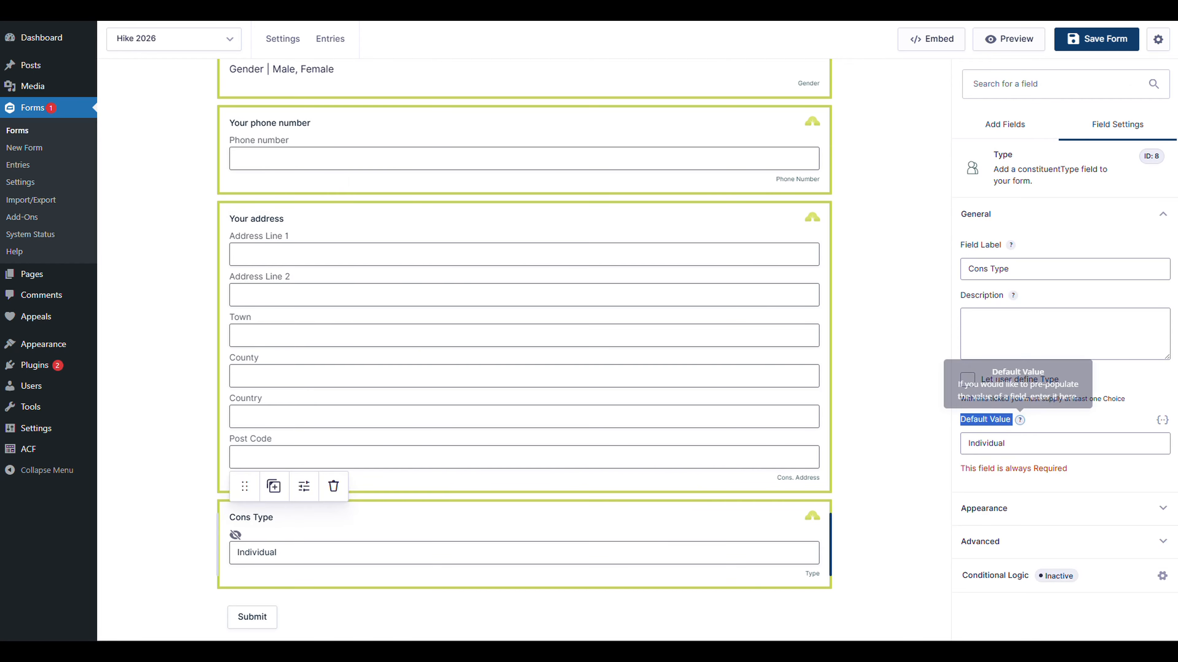
double_click(970, 444)
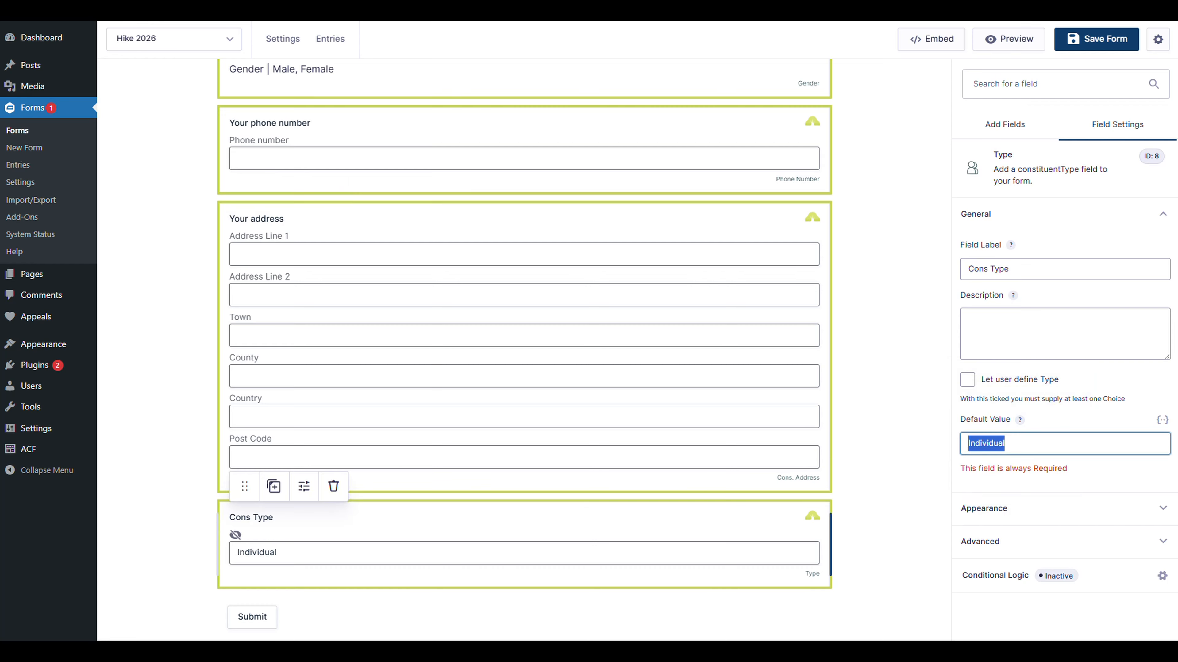
left_click_drag(962, 472, 1091, 480)
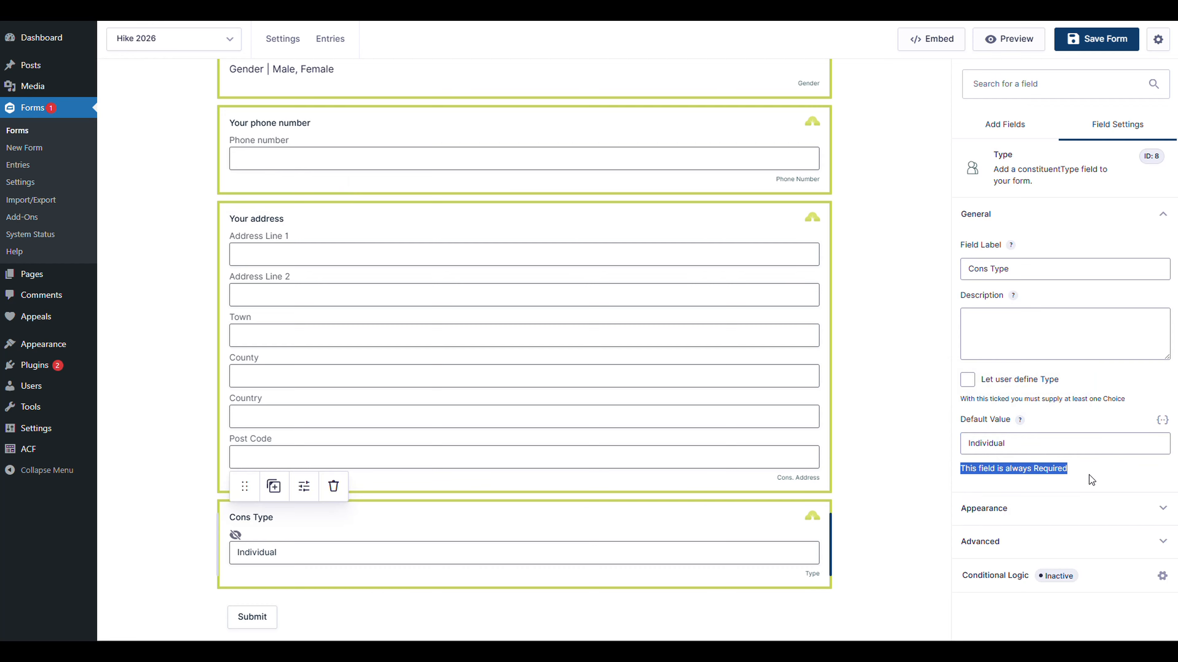
left_click(233, 535)
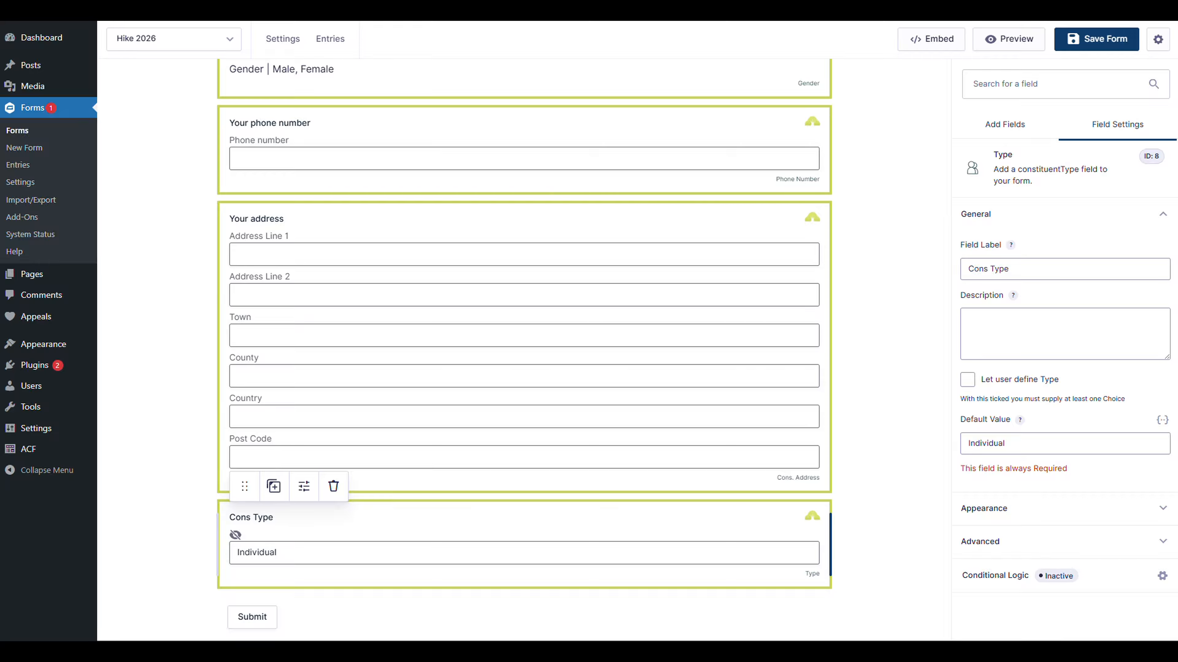
Step: Try "Organisations" as the default value of the Cons Type field, and undo the change
left_click_drag(1004, 443, 941, 460)
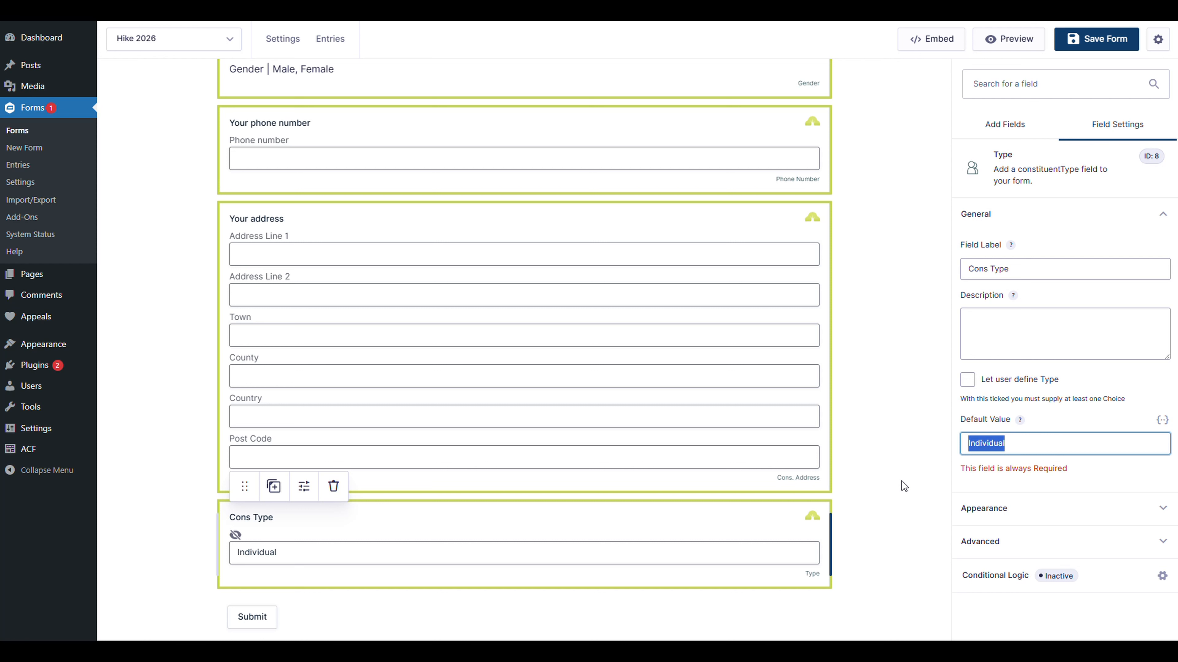
type("Organisations")
key("ctrl+z")
left_click(901, 482)
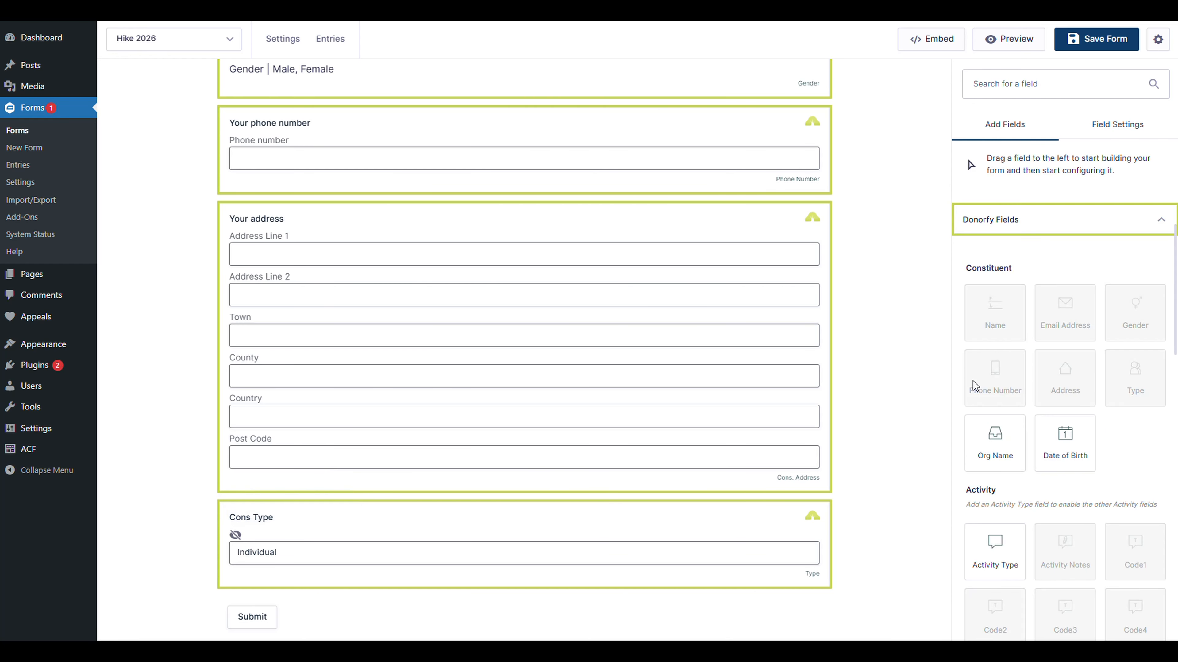
Step: Let the user define the type in the Cons Type field and add an empty third choice
left_click(686, 522)
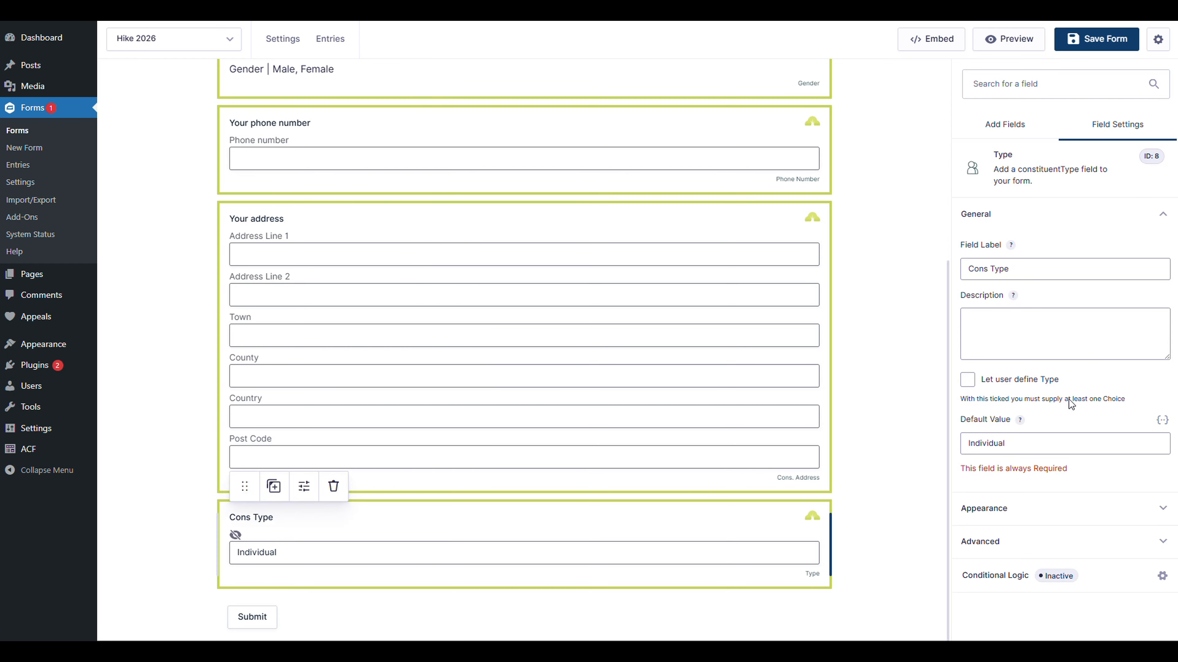
left_click(967, 380)
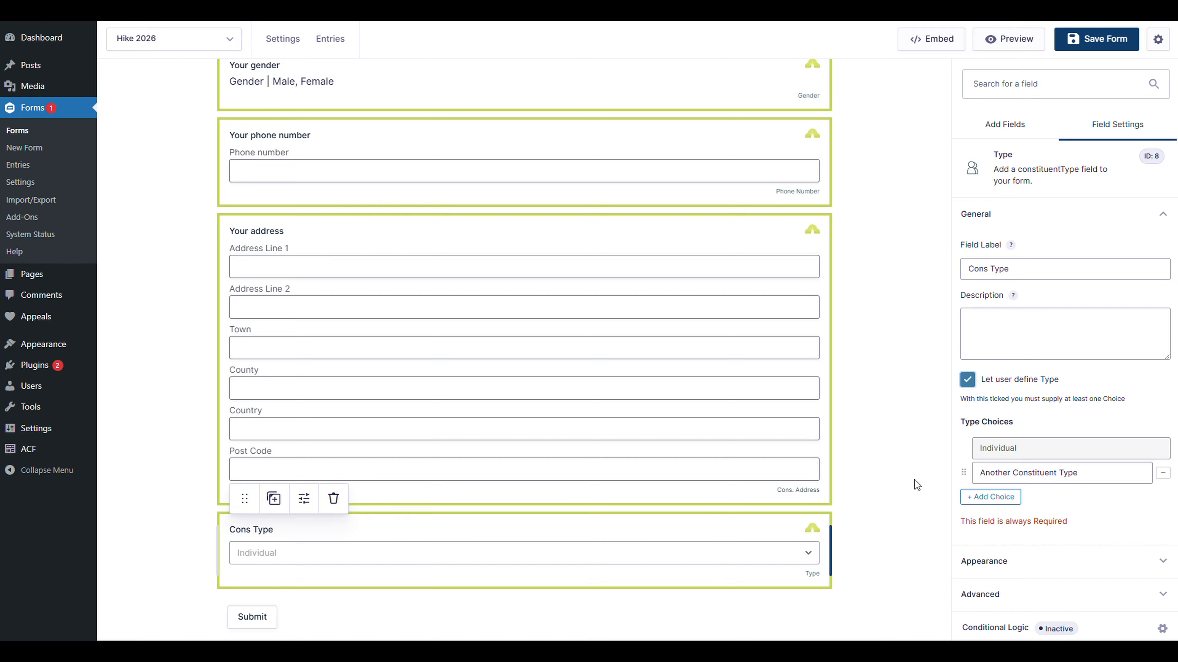
key("Tab")
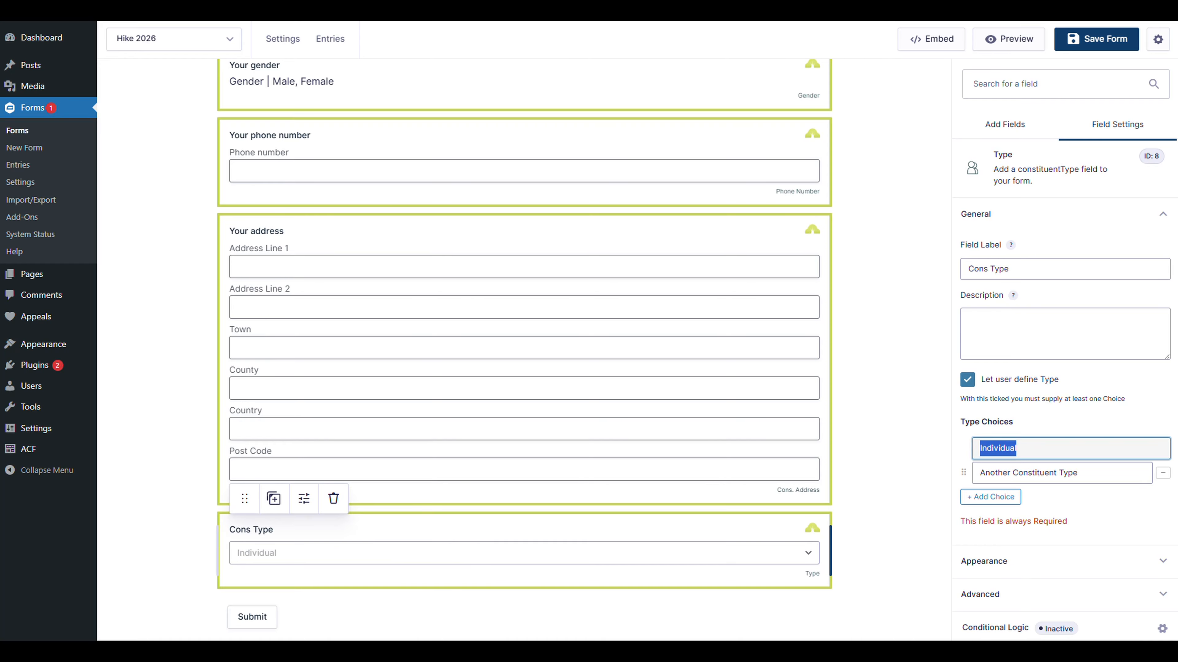
key("Tab")
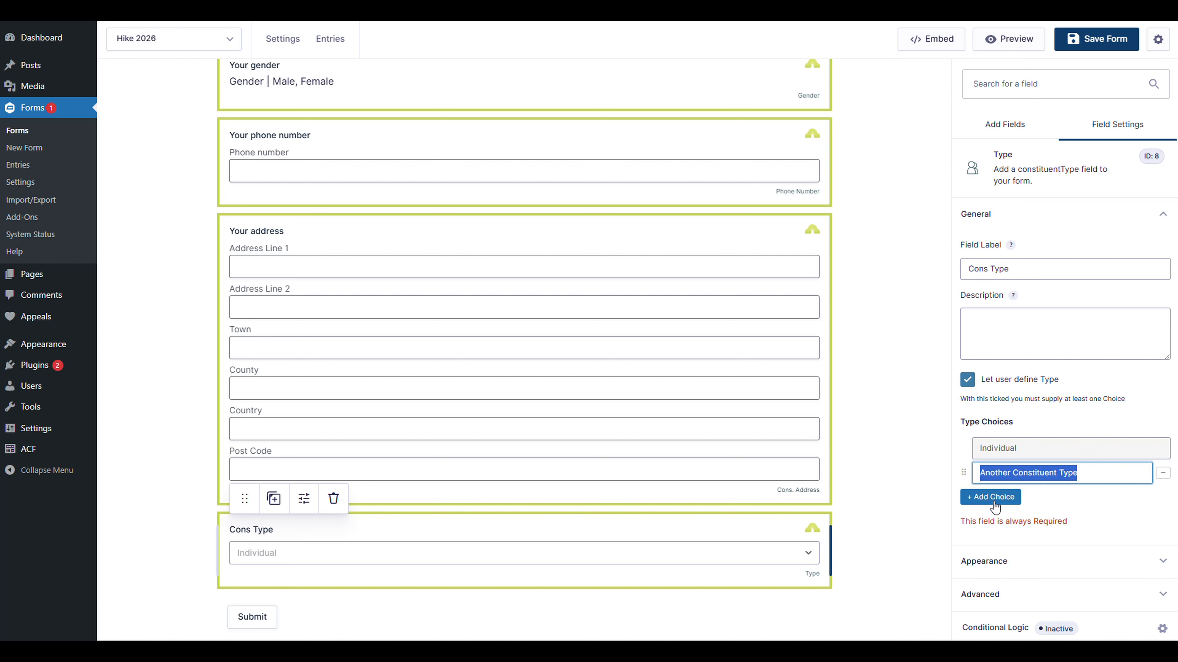
left_click(991, 507)
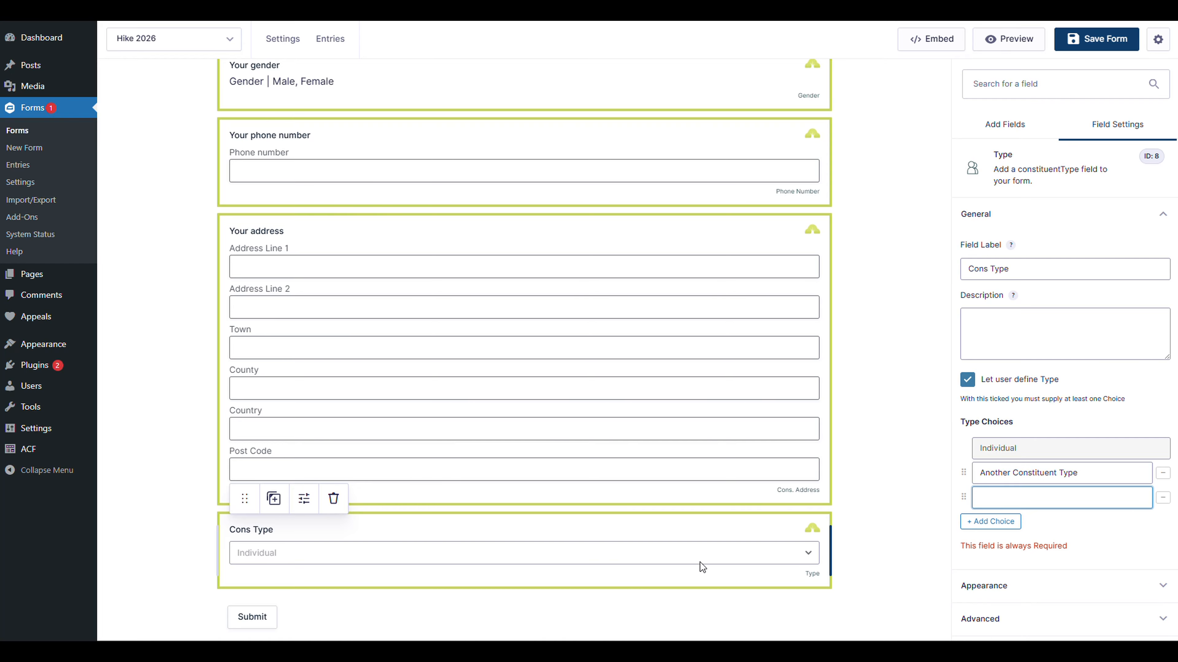
Step: Turn off the user-defined option of the Cons Type field and delete the field from the form
left_click(967, 380)
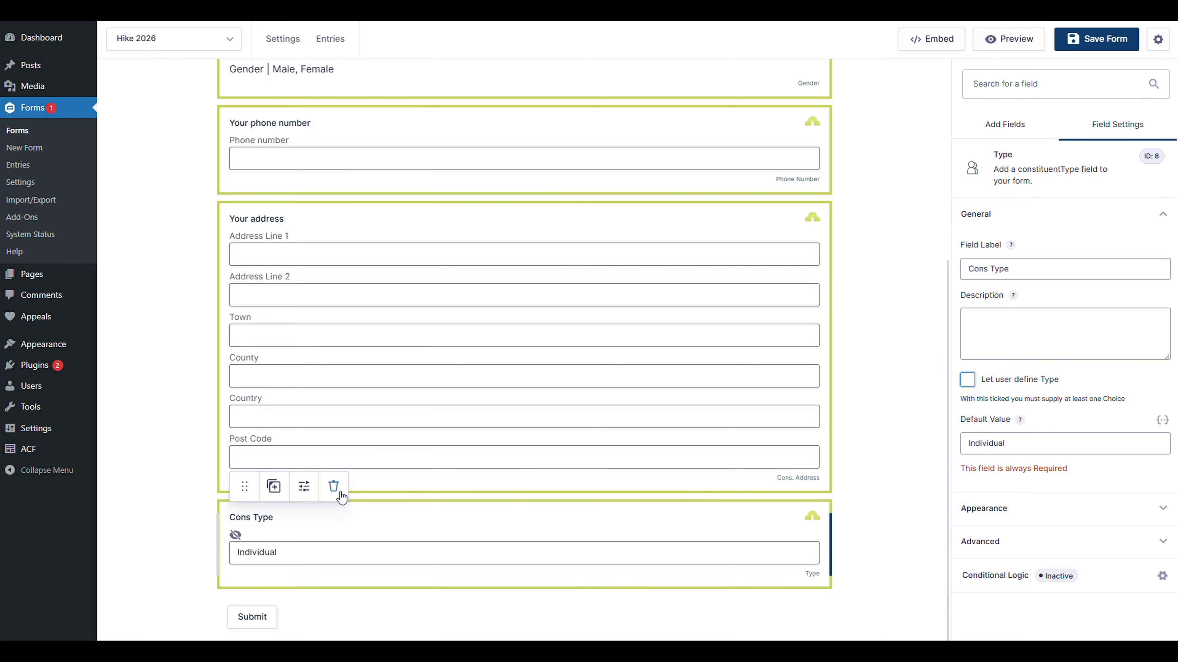
left_click(333, 486)
left_click(497, 360)
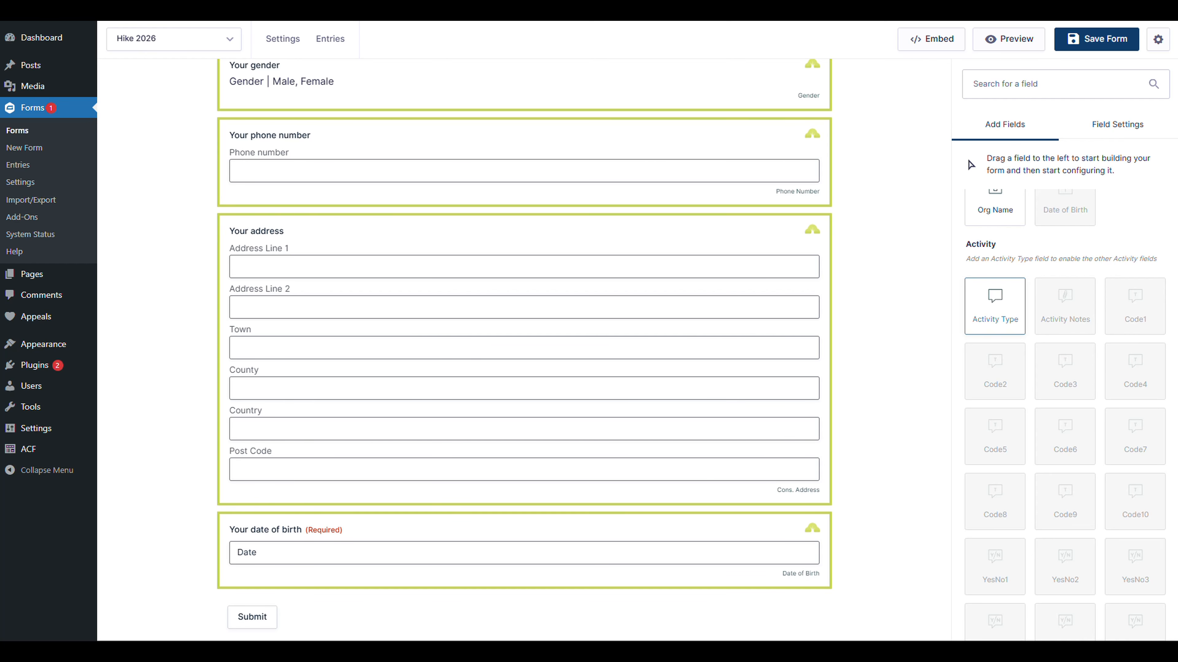
Step: Add the Donorfy Activity Type field below the date of birth field and label it "Activity Type"
left_click_drag(995, 306, 737, 603)
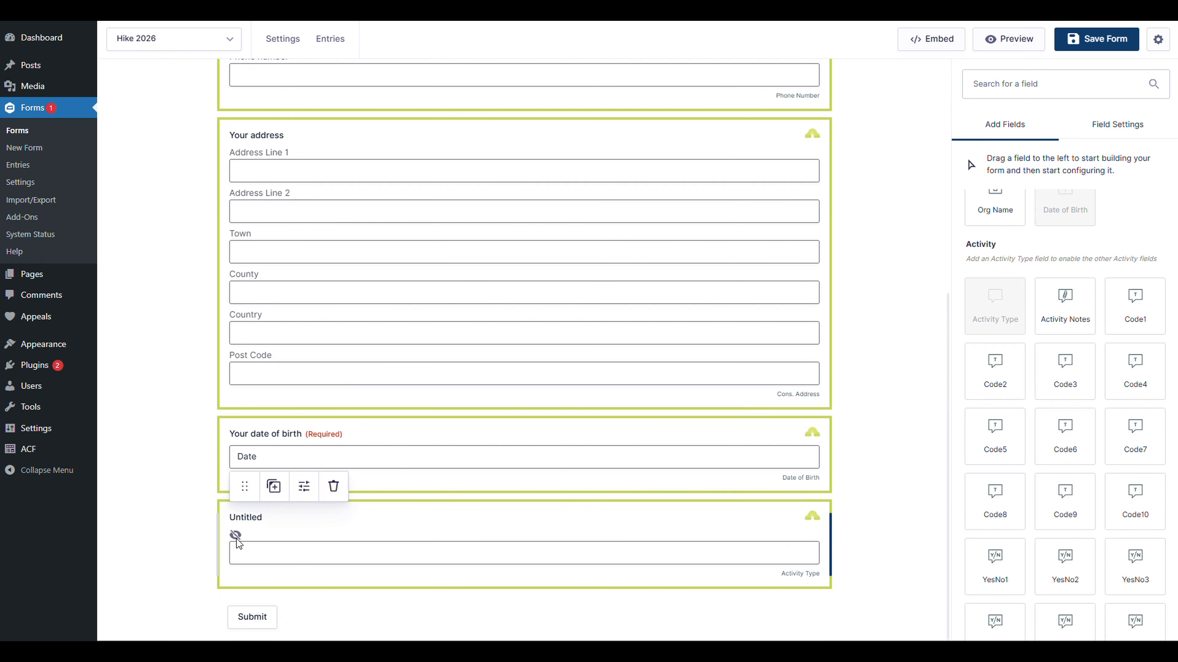
left_click(292, 530)
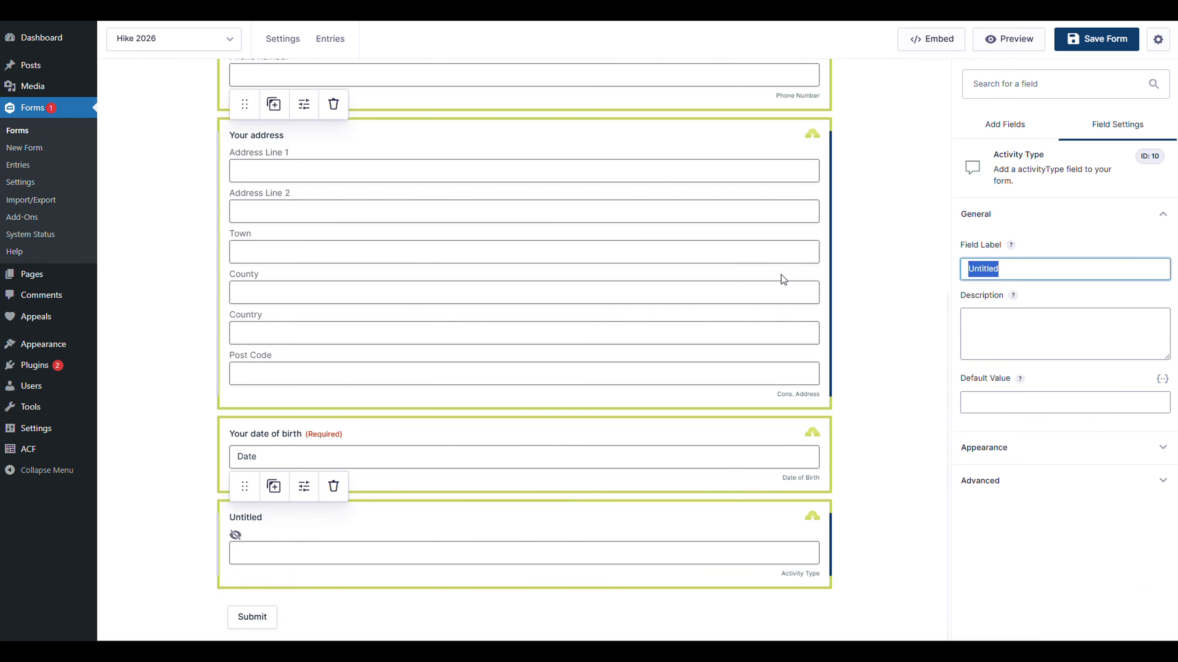
type("Activity Type")
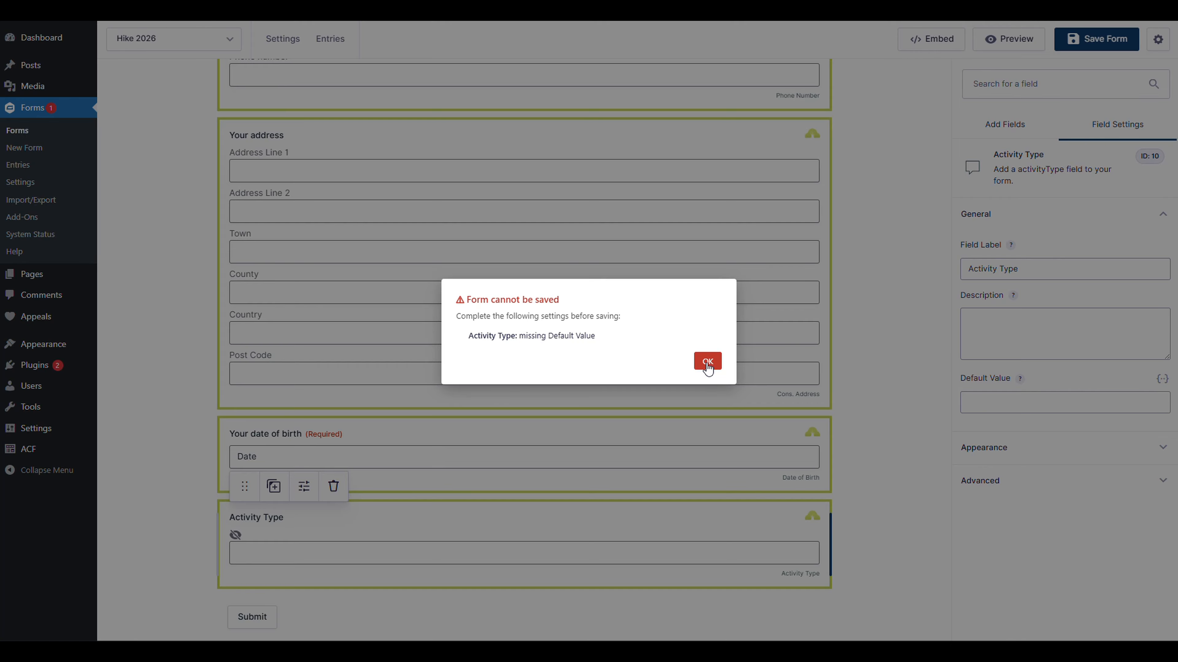
left_click(708, 361)
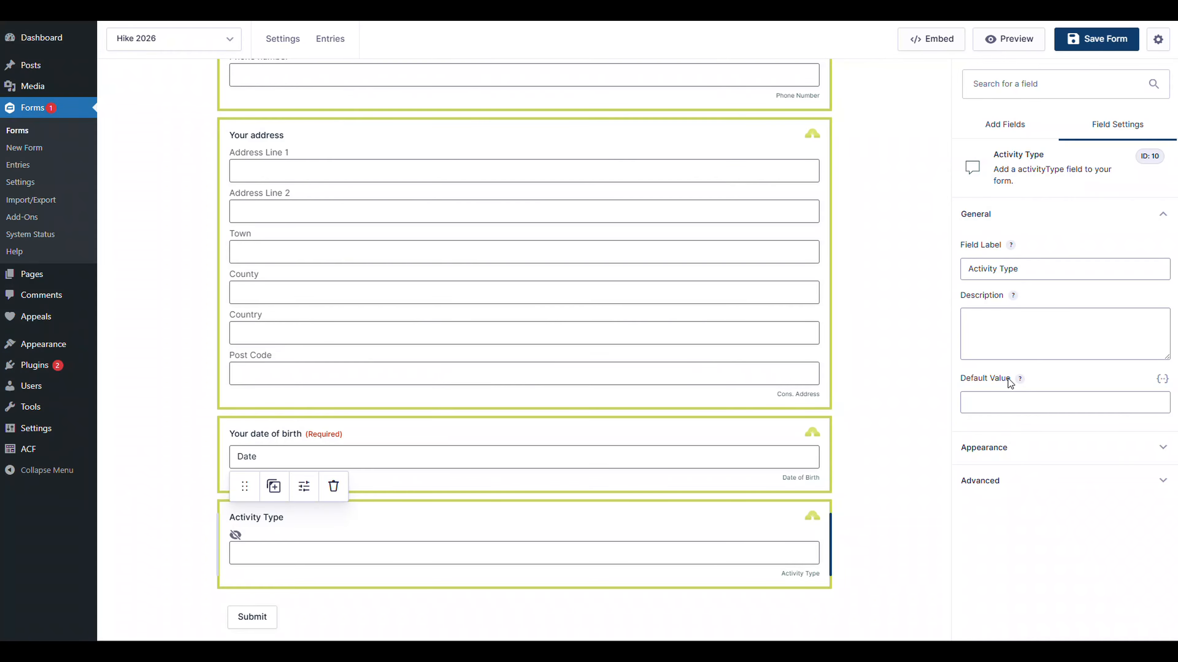
Step: Copy the activity type description "Event Activity" from Donorfy and set it as the Activity Type field's default value
left_click(1011, 402)
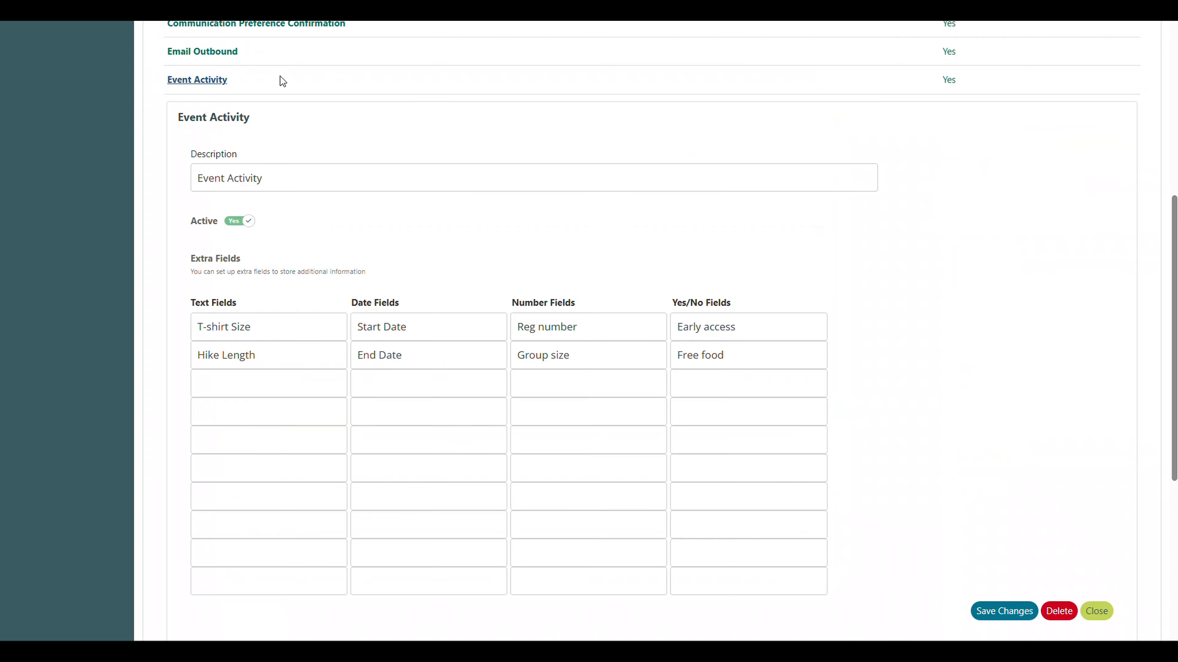
left_click_drag(197, 89, 250, 80)
left_click_drag(268, 177, 55, 182)
key("ctrl+c")
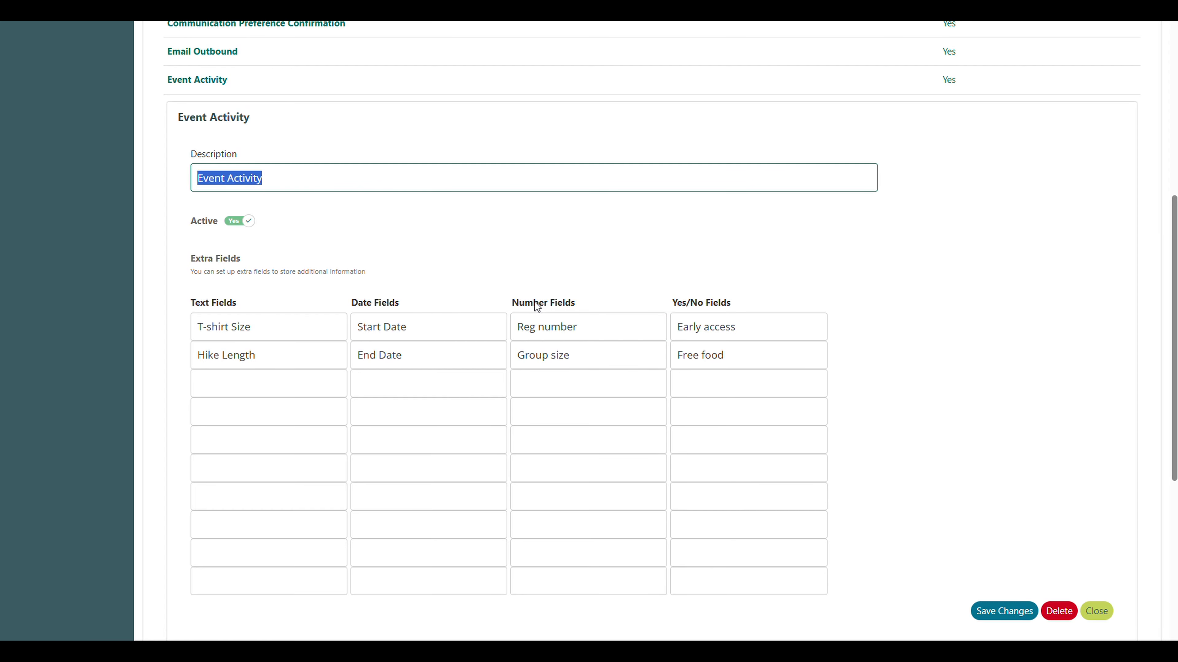
key("alt+Tab")
key("ctrl+v")
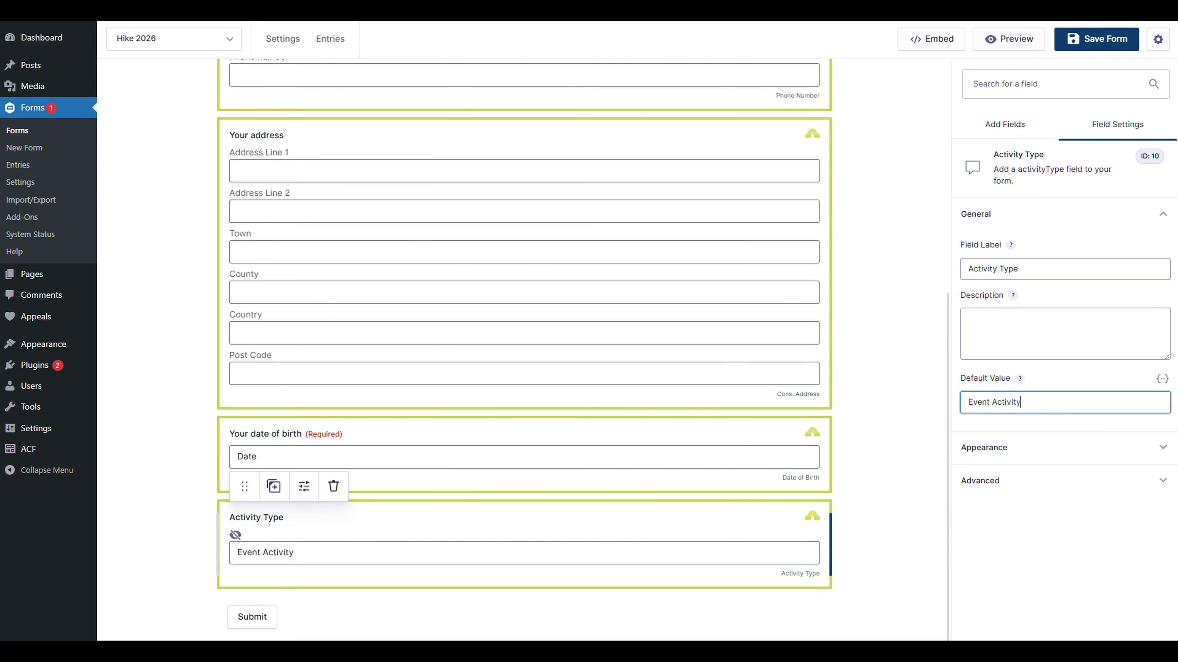
key("ctrl+a")
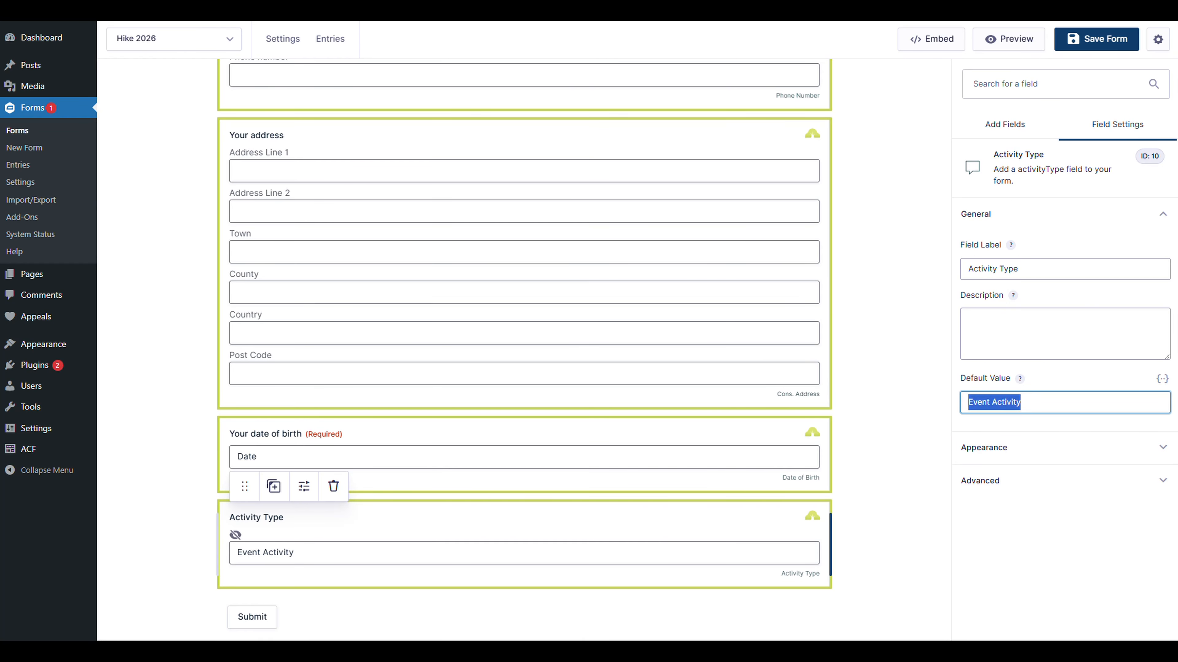
left_click(1021, 403)
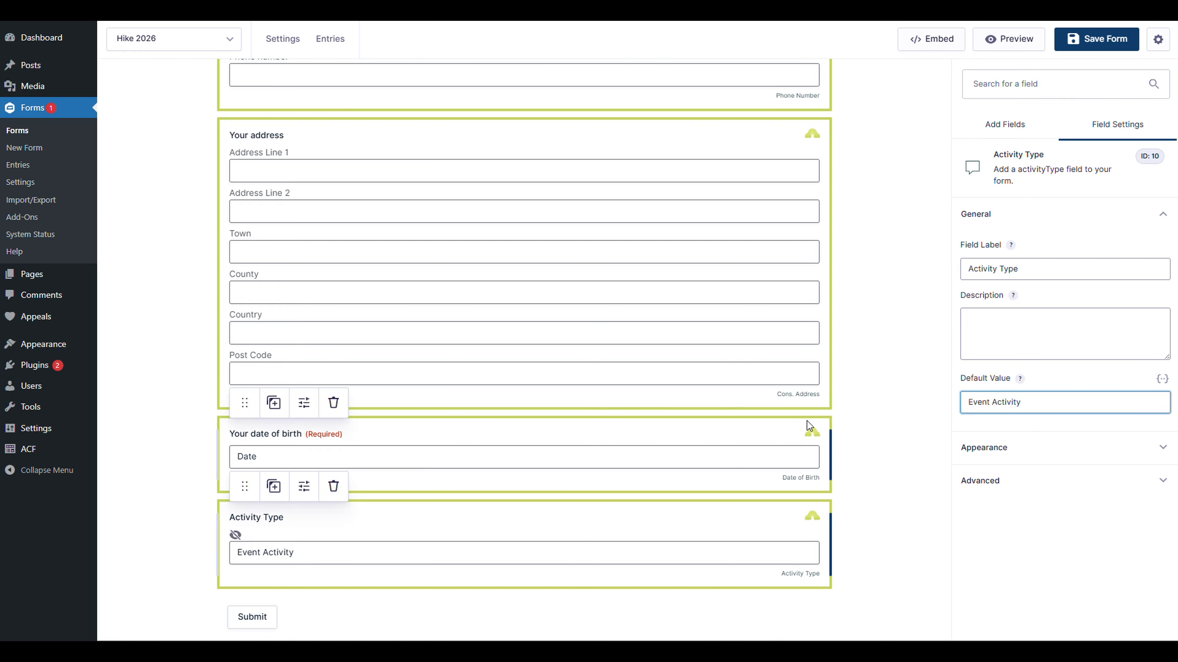
Step: Switch to Donorfy and review the extra text, date, number and yes/no fields of the Event Activity type
key("ctrl+Tab")
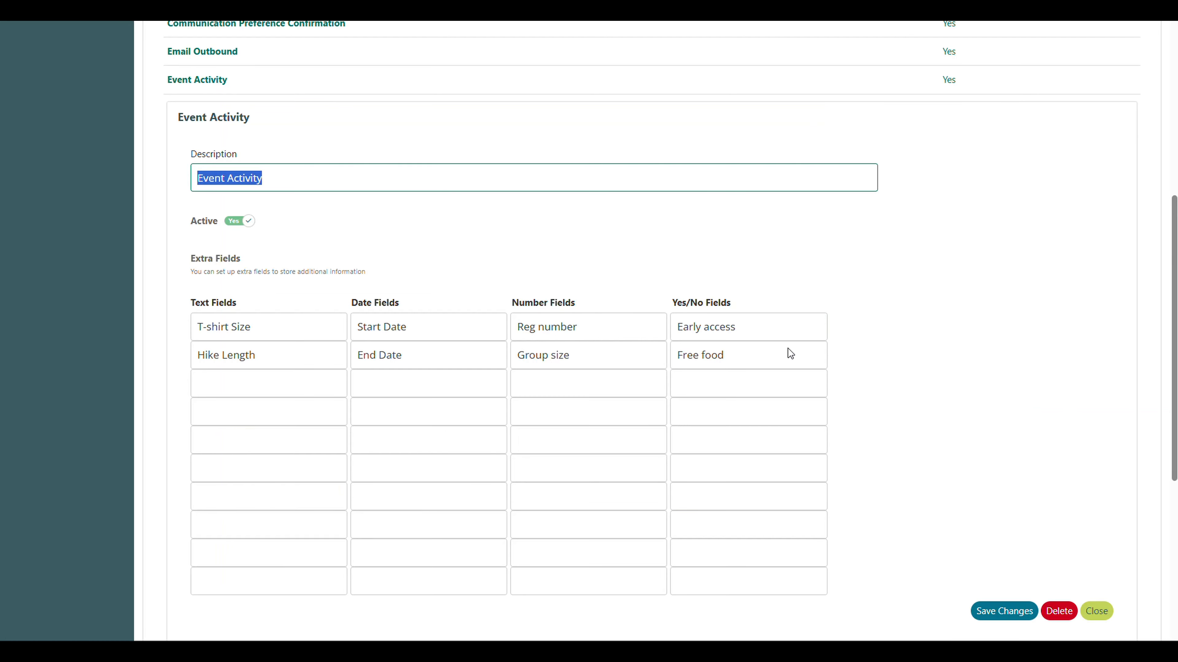
key("Tab")
key("Tab")
key("Tab")
key("Tab")
key("Tab")
key("Tab")
key("Tab")
key("Tab")
key("Tab")
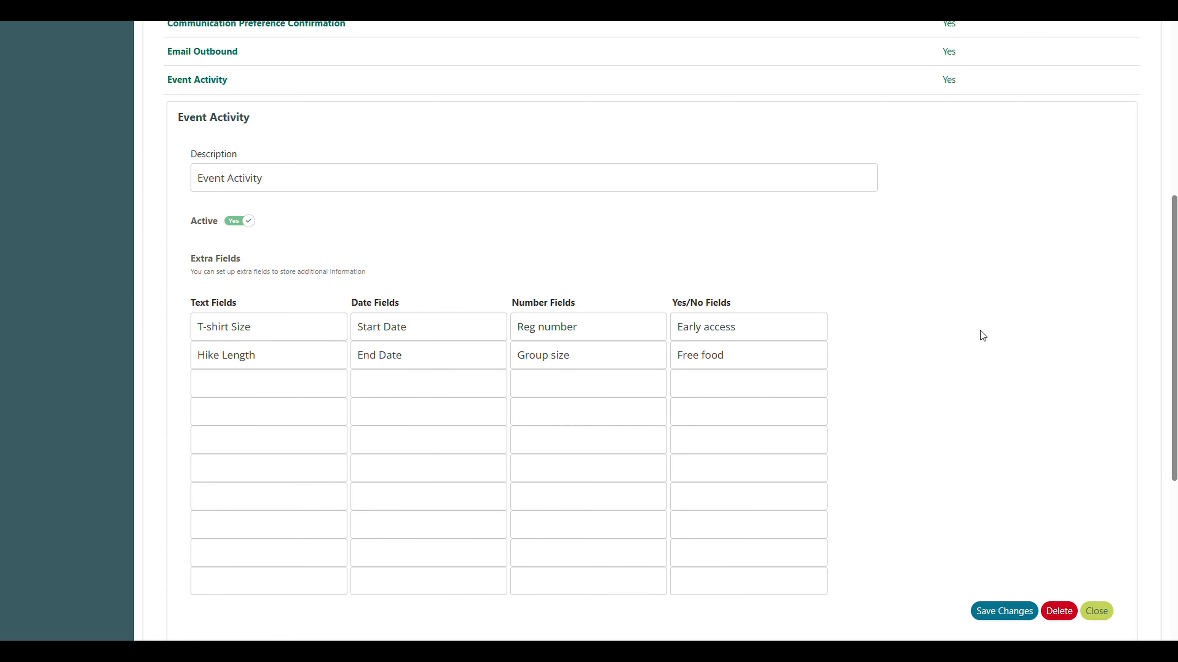
key("alt+Tab")
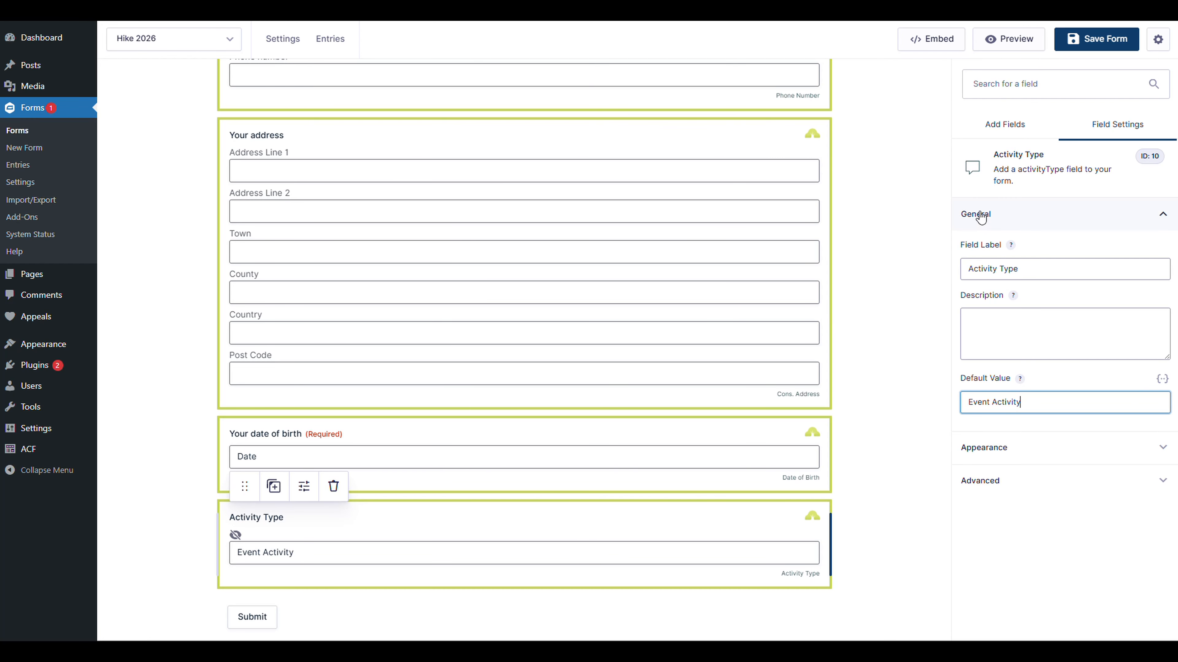
Step: Add the Code1 activity field below Activity Type in the form and check the matching text fields of Event Activity in Donorfy
left_click(999, 124)
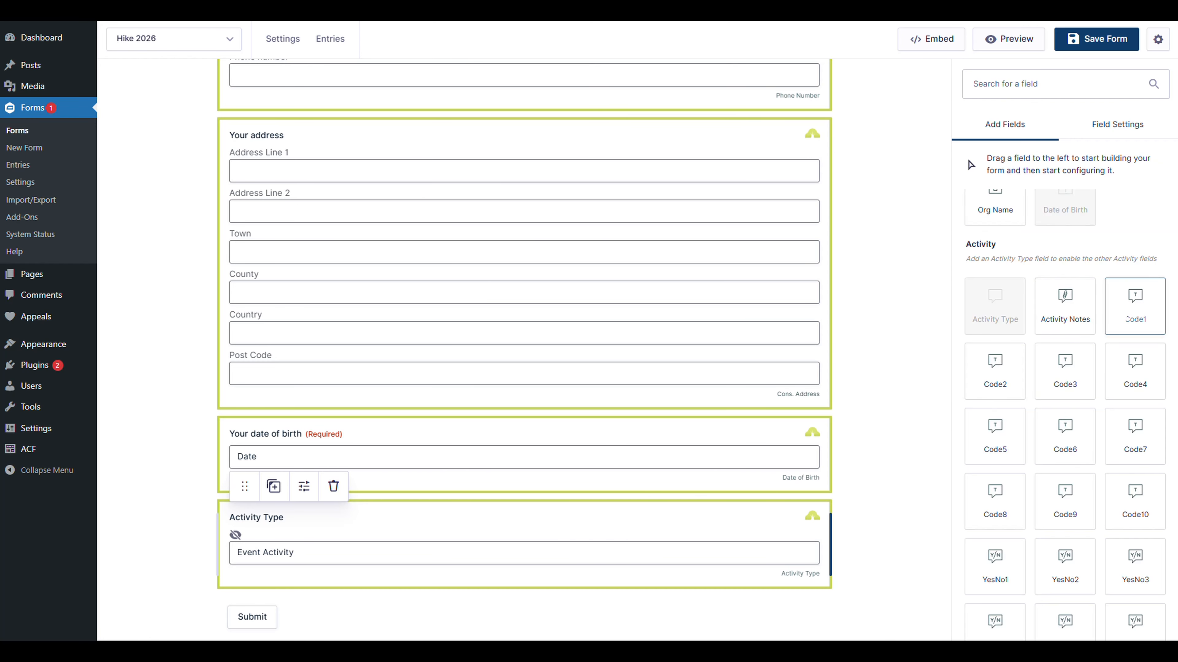
left_click_drag(1131, 318, 755, 603)
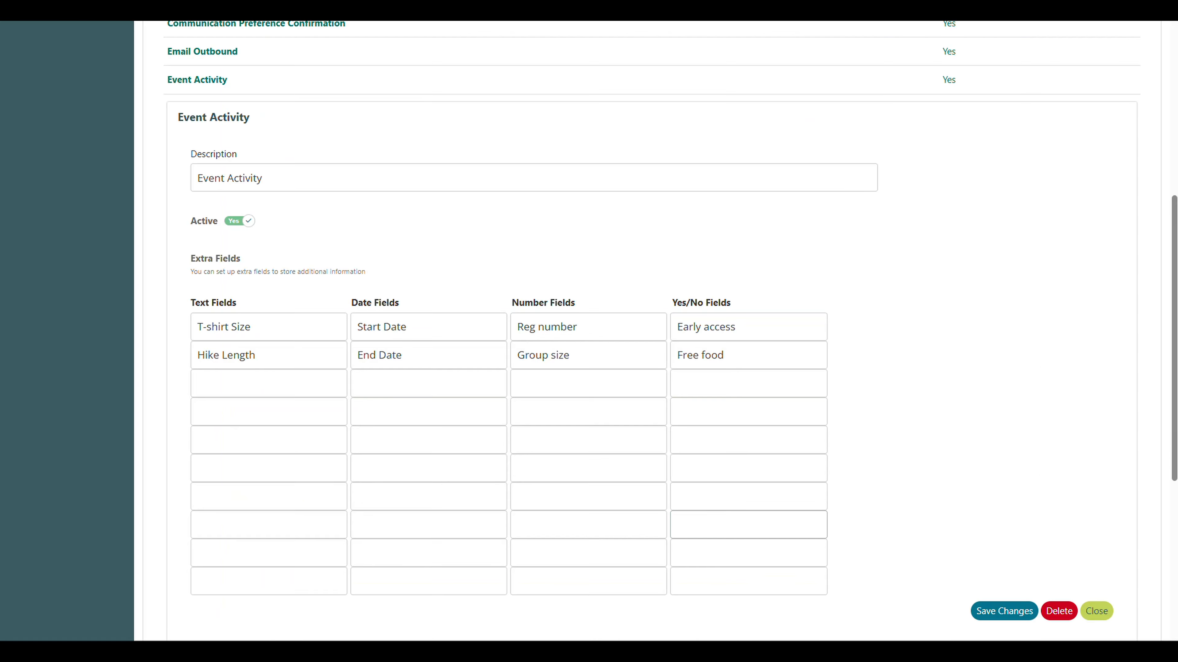
left_click_drag(195, 305, 253, 307)
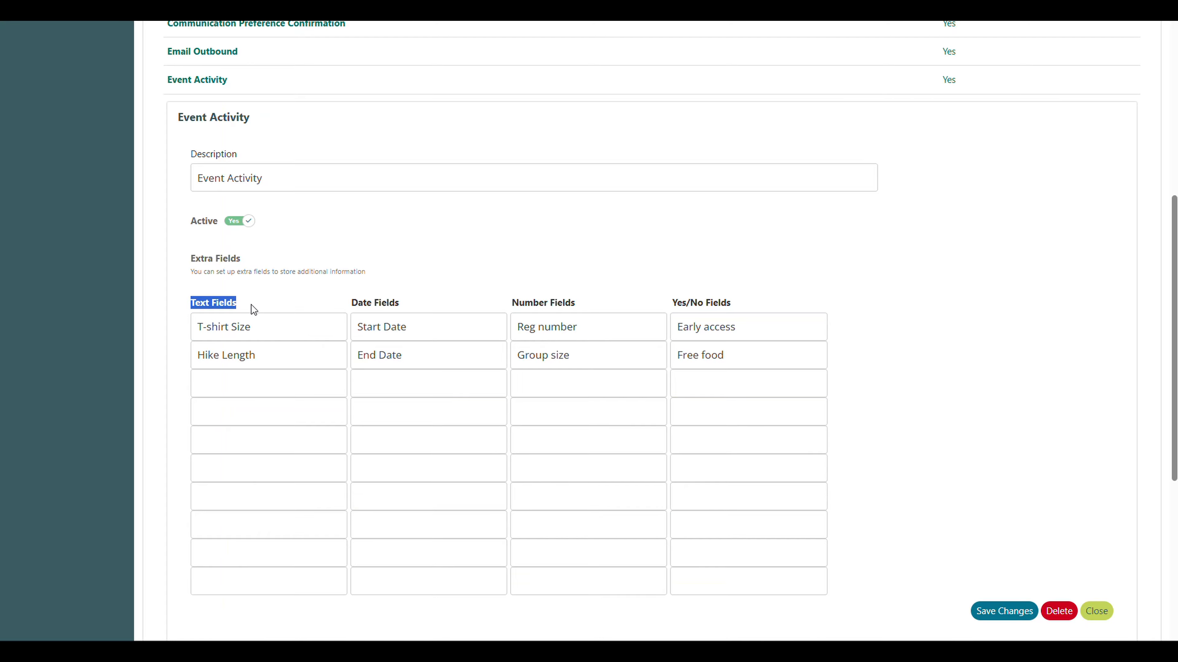
left_click(268, 305)
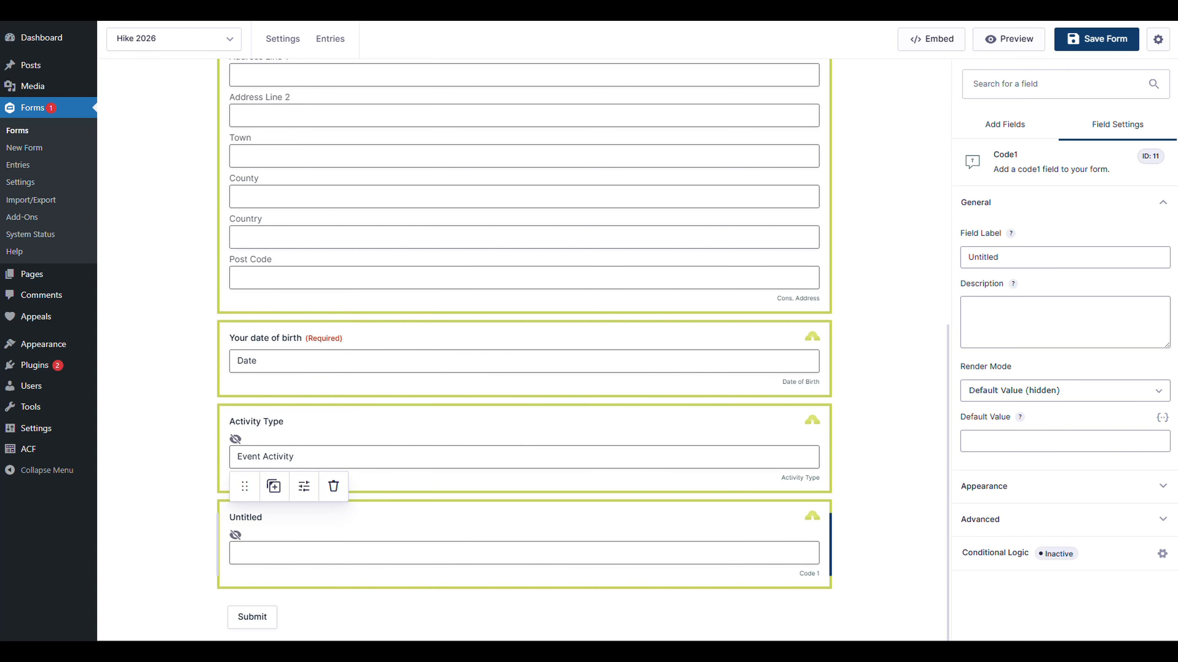
Step: Label the Code1 field "T-shirt size" and try to save the form
left_click_drag(1003, 258, 939, 264)
type("T-shi")
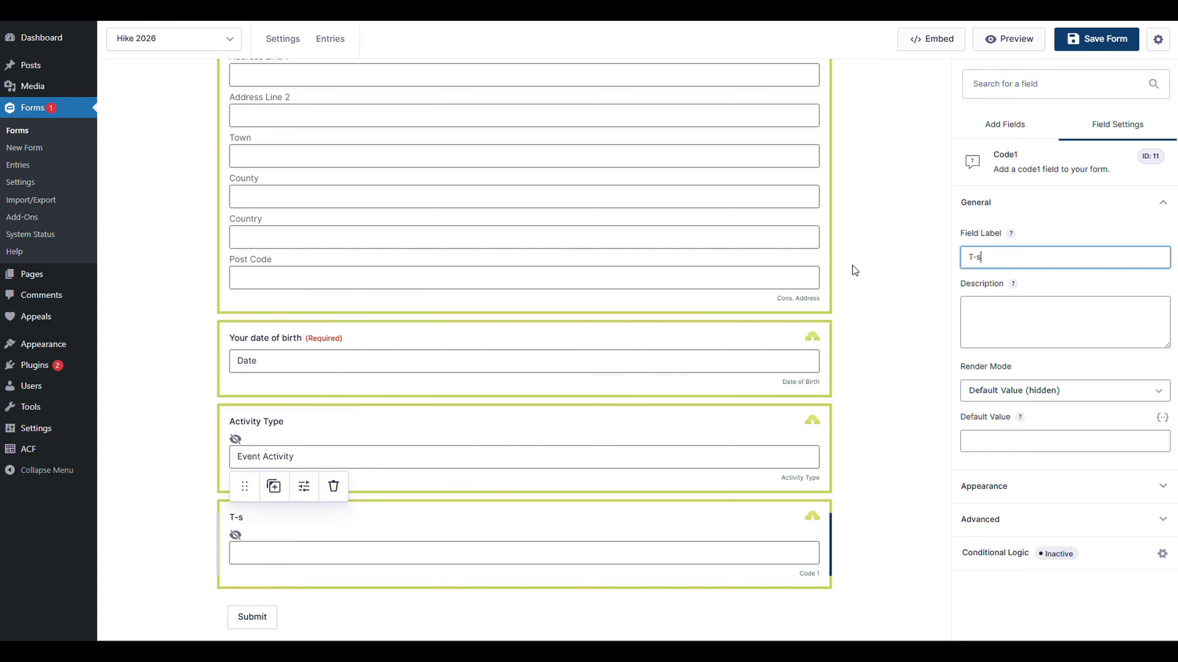
key("BackSpace")
type("irt S")
key("BackSpace")
type("size")
key("ctrl+s")
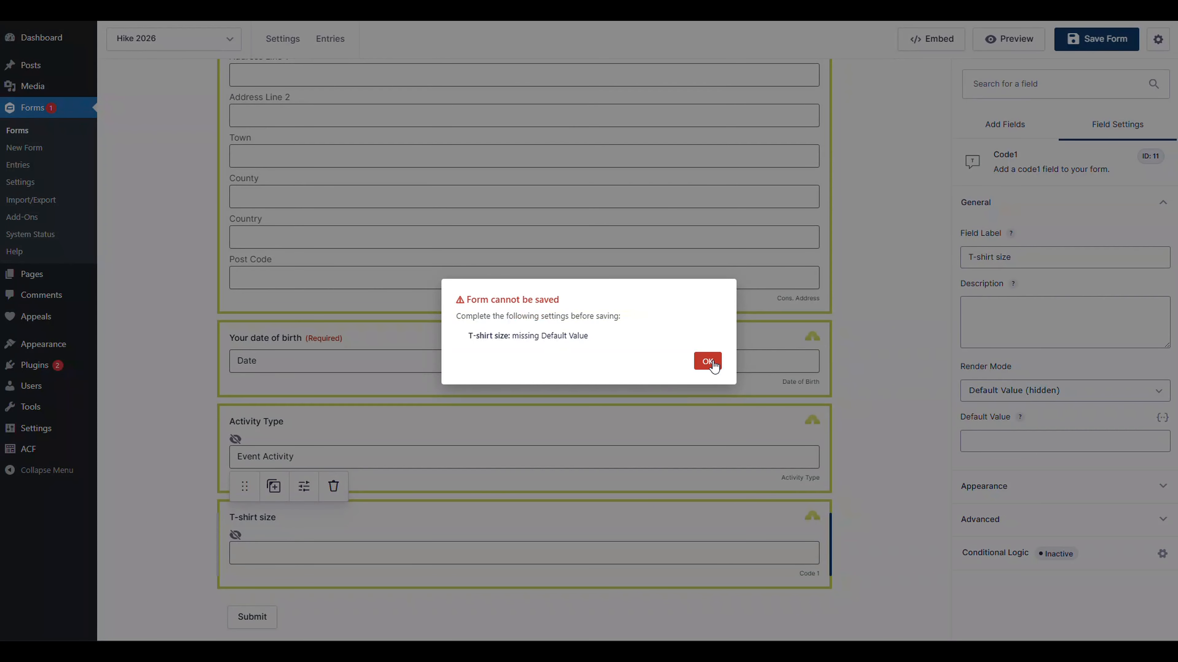
left_click(708, 362)
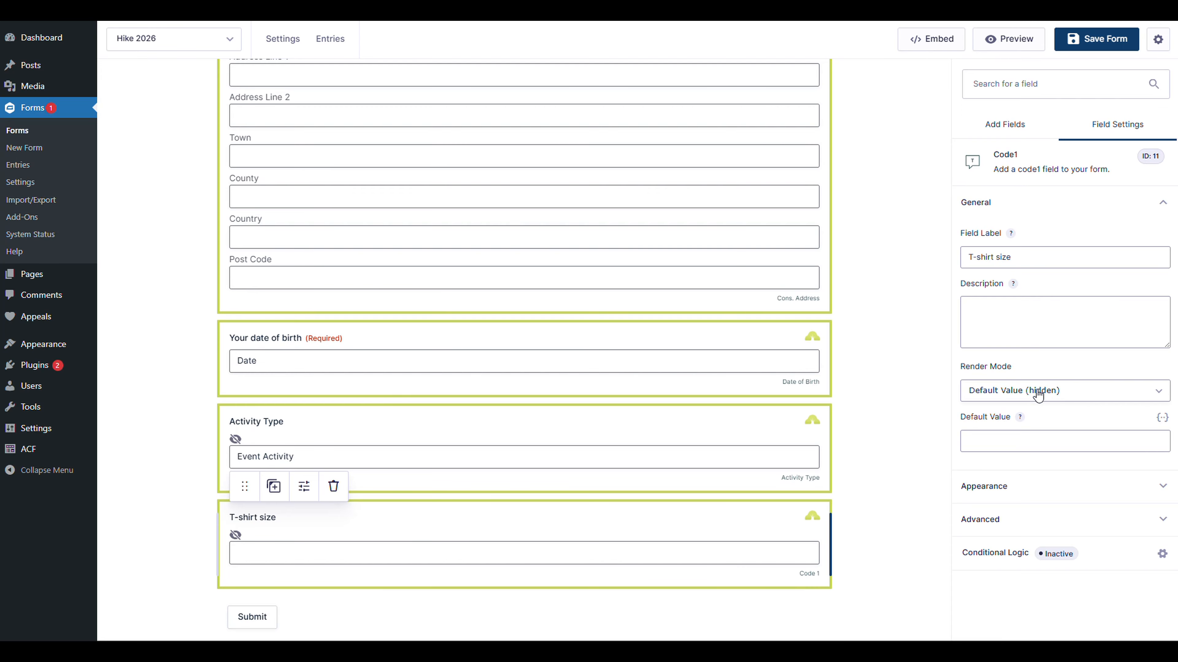
Step: Set the render mode of the T-shirt size field to Select Dropdown
left_click(1038, 396)
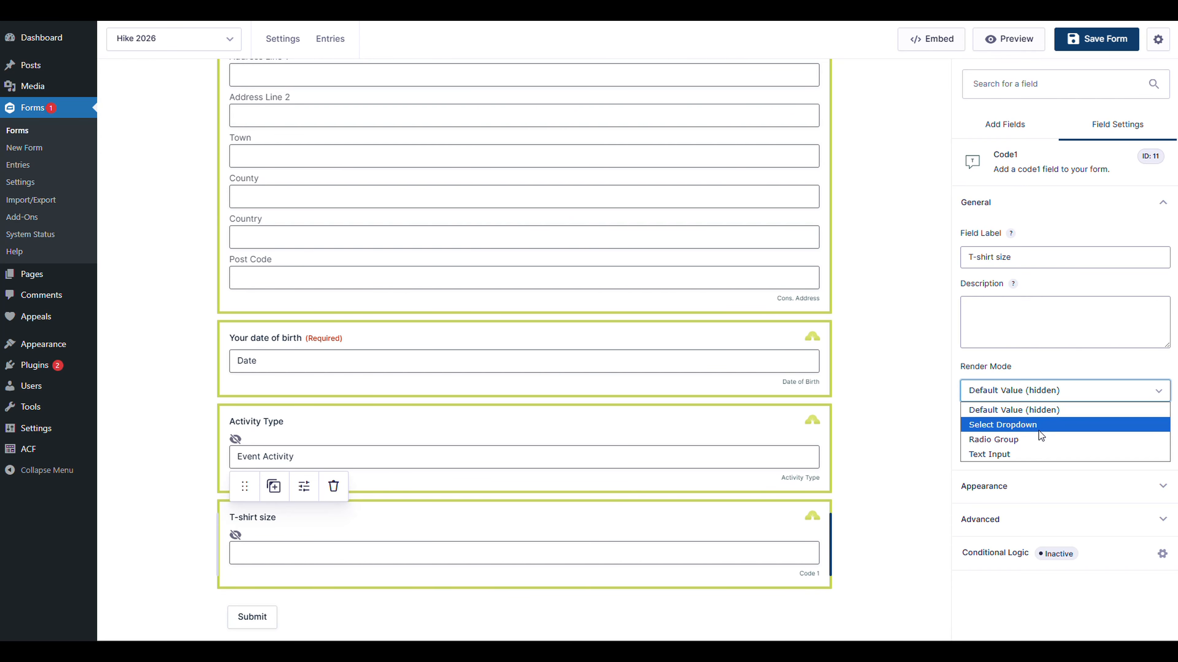
left_click(1000, 425)
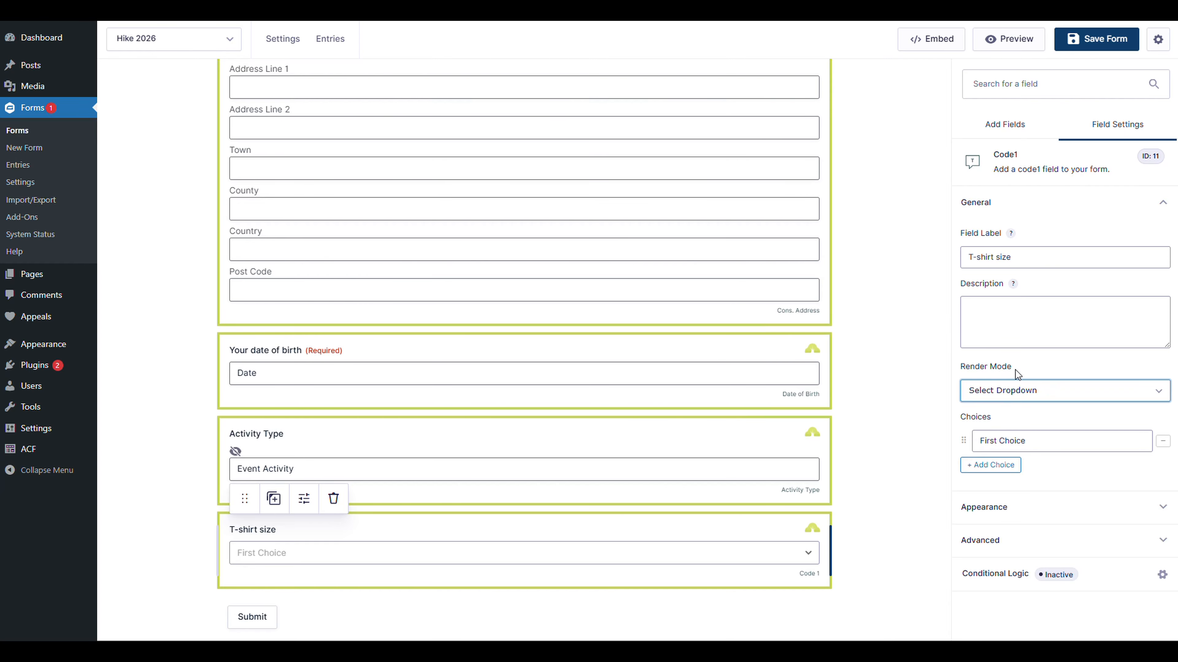
left_click(1017, 393)
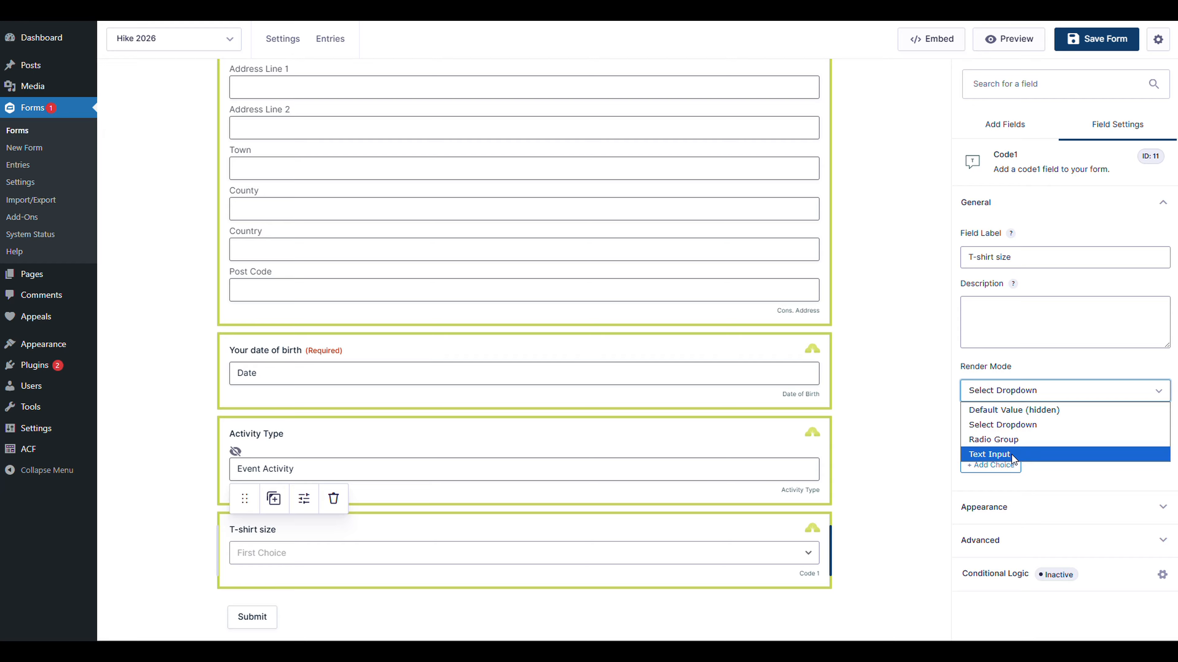
left_click(1023, 430)
Step: Give the T-shirt size dropdown the choices S, M and L
key("Tab")
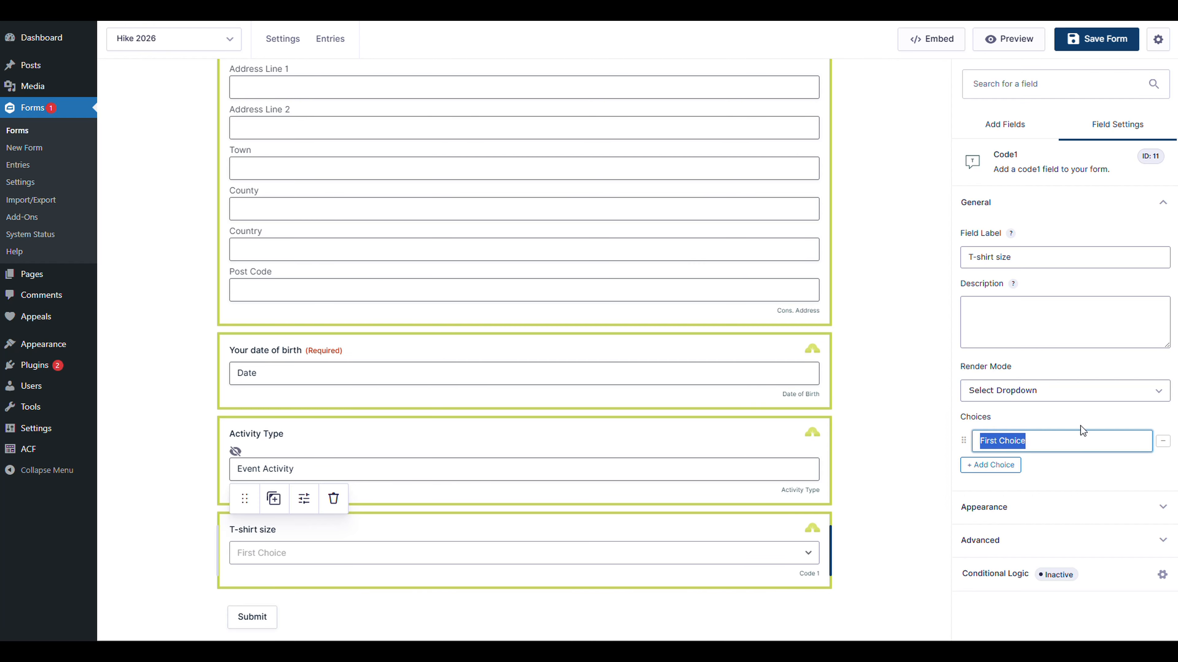
type("S")
left_click(983, 465)
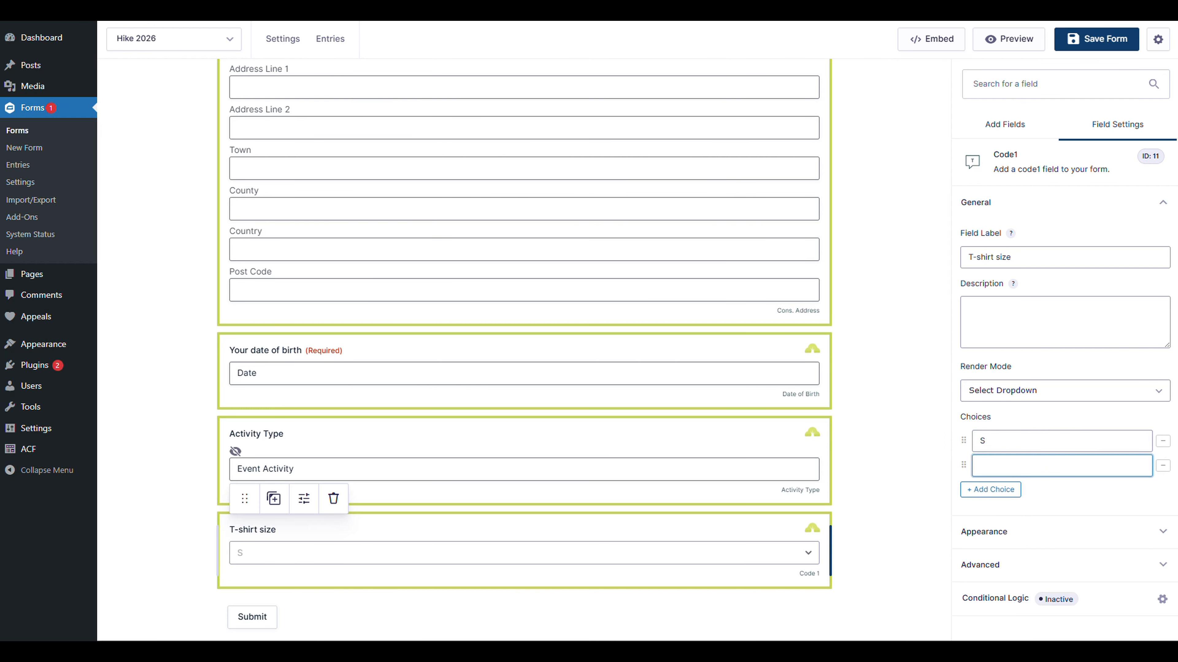
type("M")
key("Return")
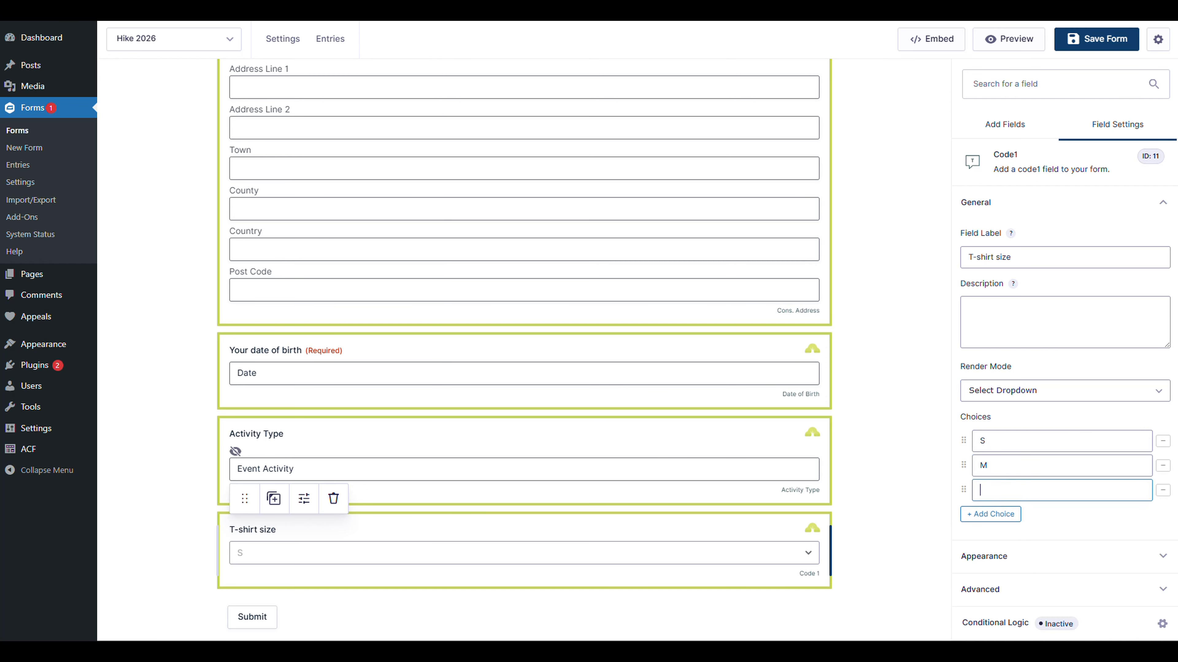
type("L")
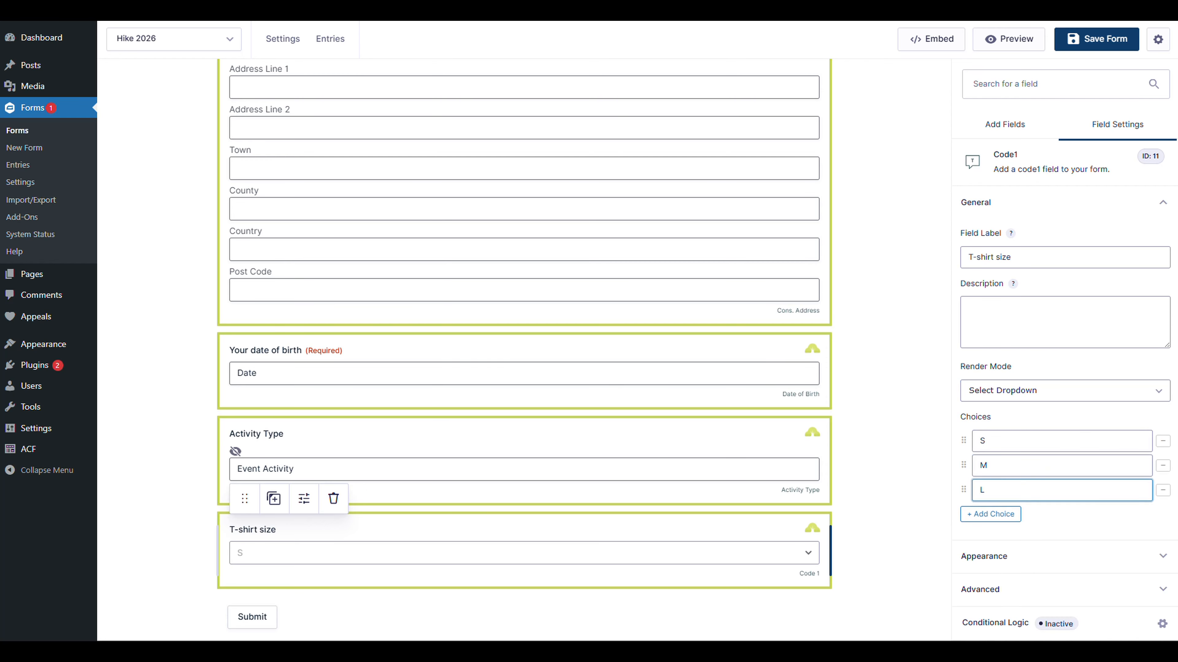
left_click(851, 453)
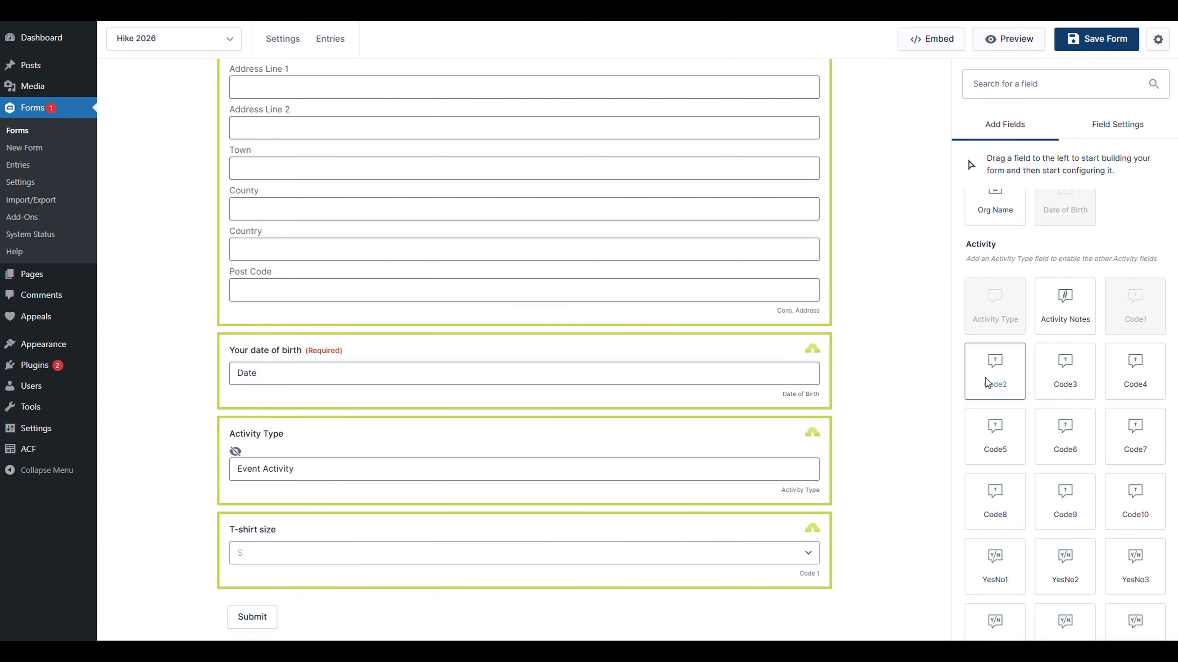
Step: Add the Code2 activity field below the T-shirt size field and label it "Which hike are you doing?"
left_click_drag(989, 384, 679, 596)
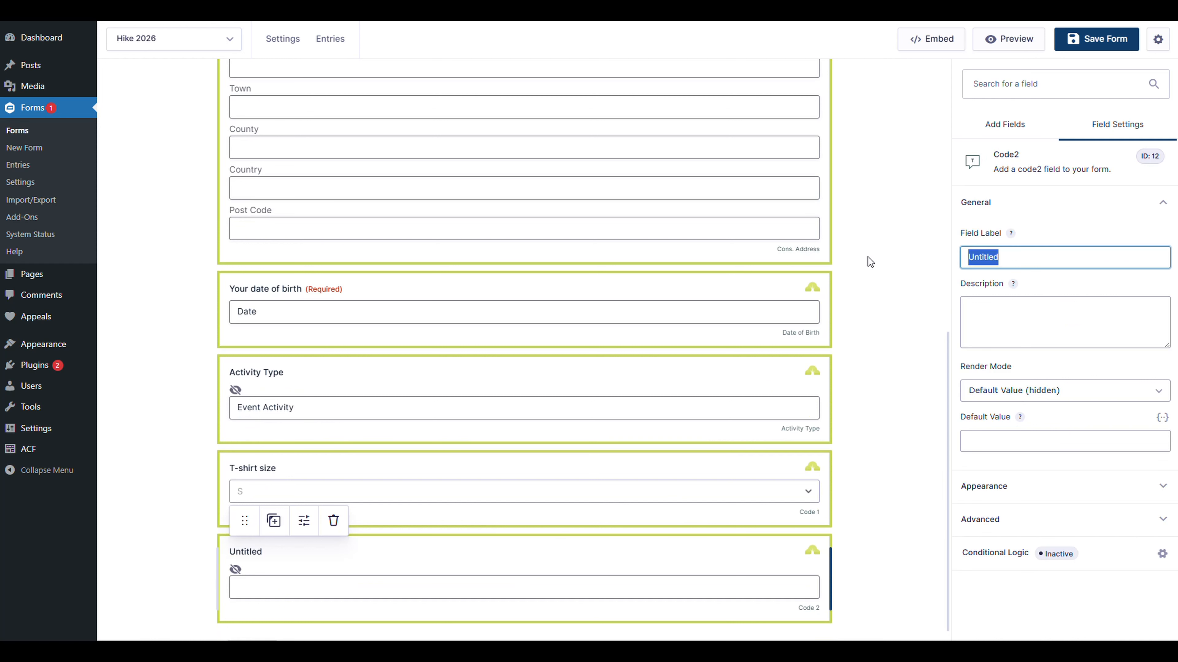
type("Which hi")
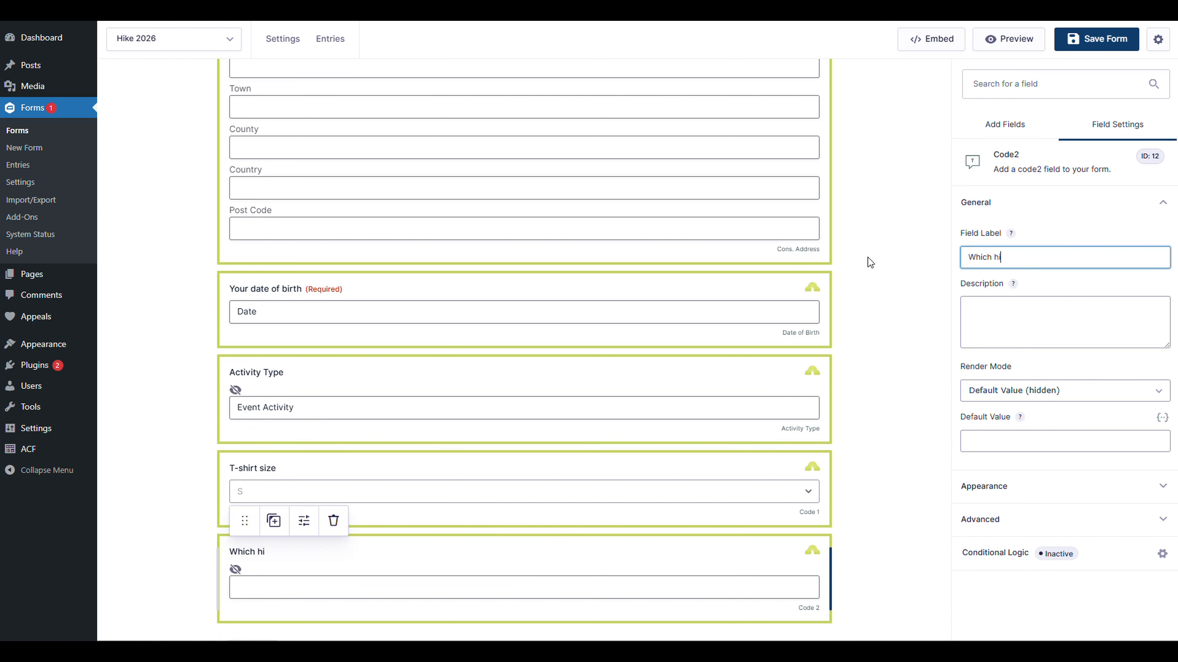
type("ke are you doing?")
Step: Render the hike question as a Radio Group with the choices "Half Marathon" and "Full Marathon"
left_click(992, 387)
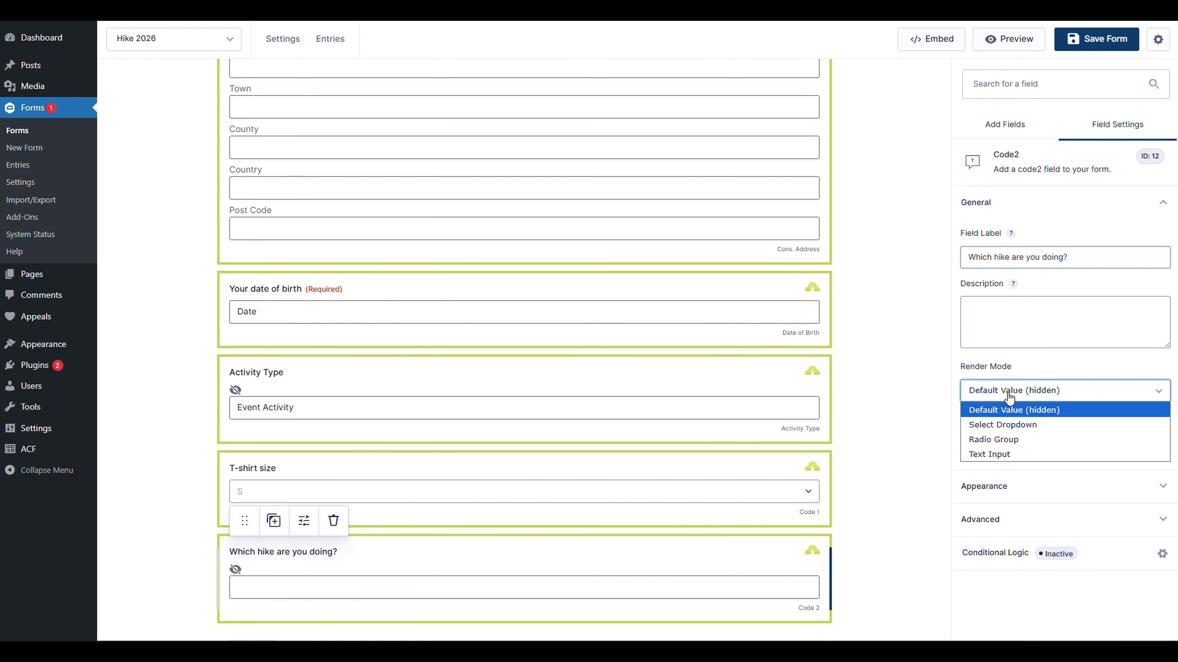
left_click(993, 439)
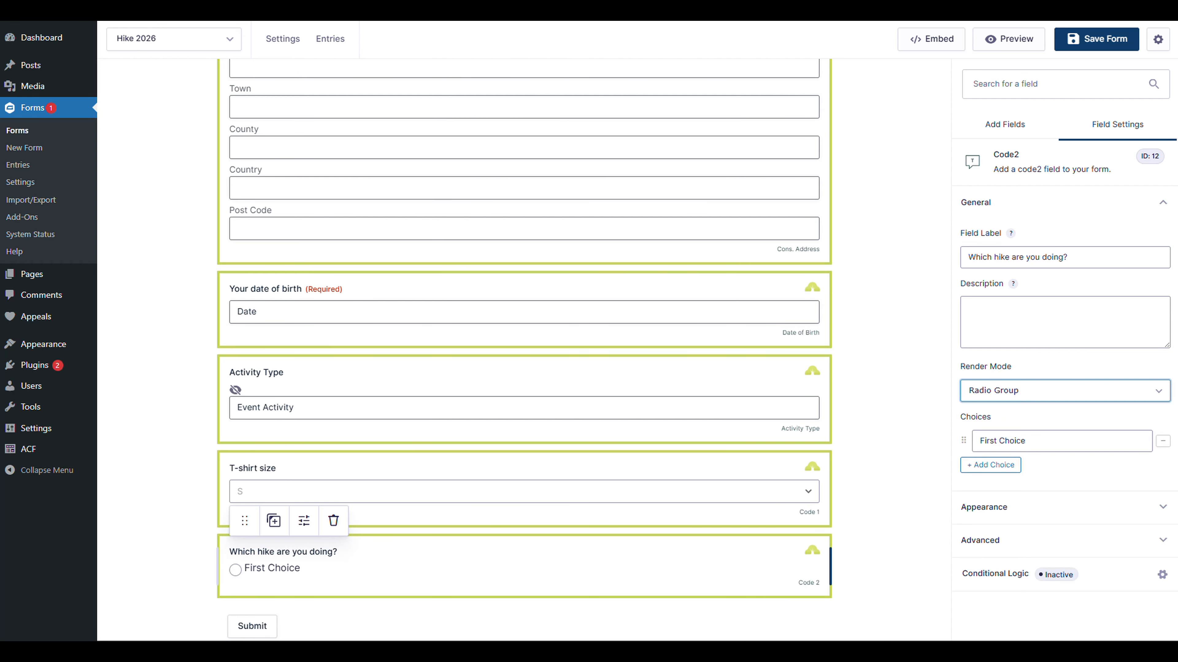
key("Tab")
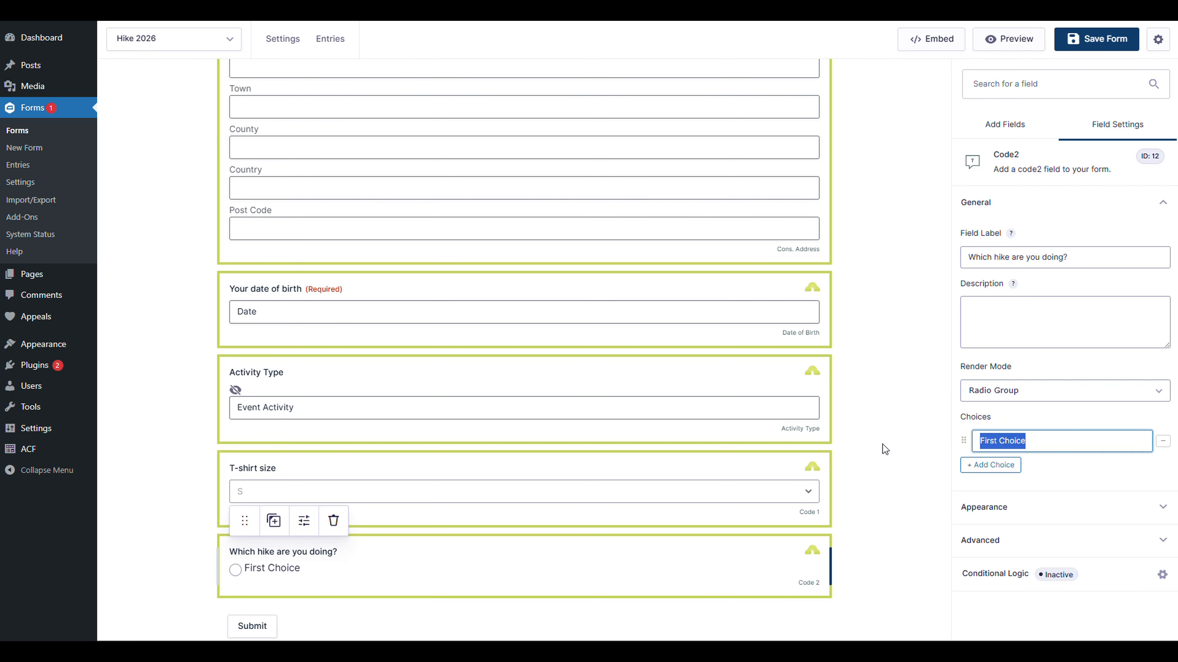
type("Half Marathon")
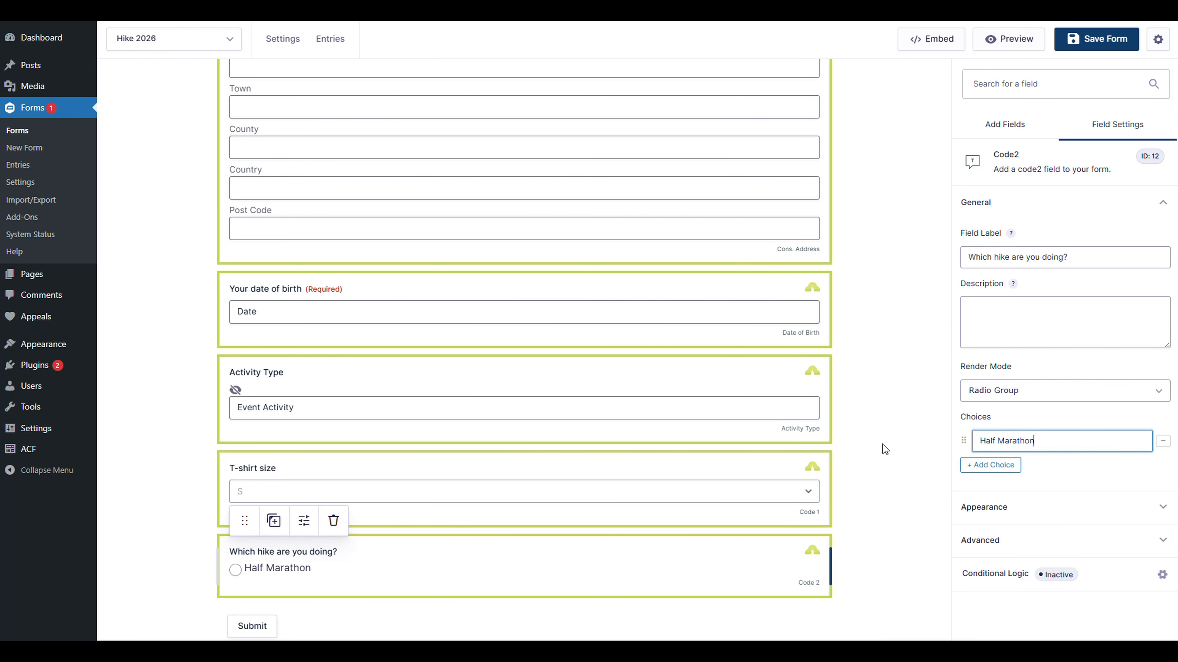
left_click(987, 465)
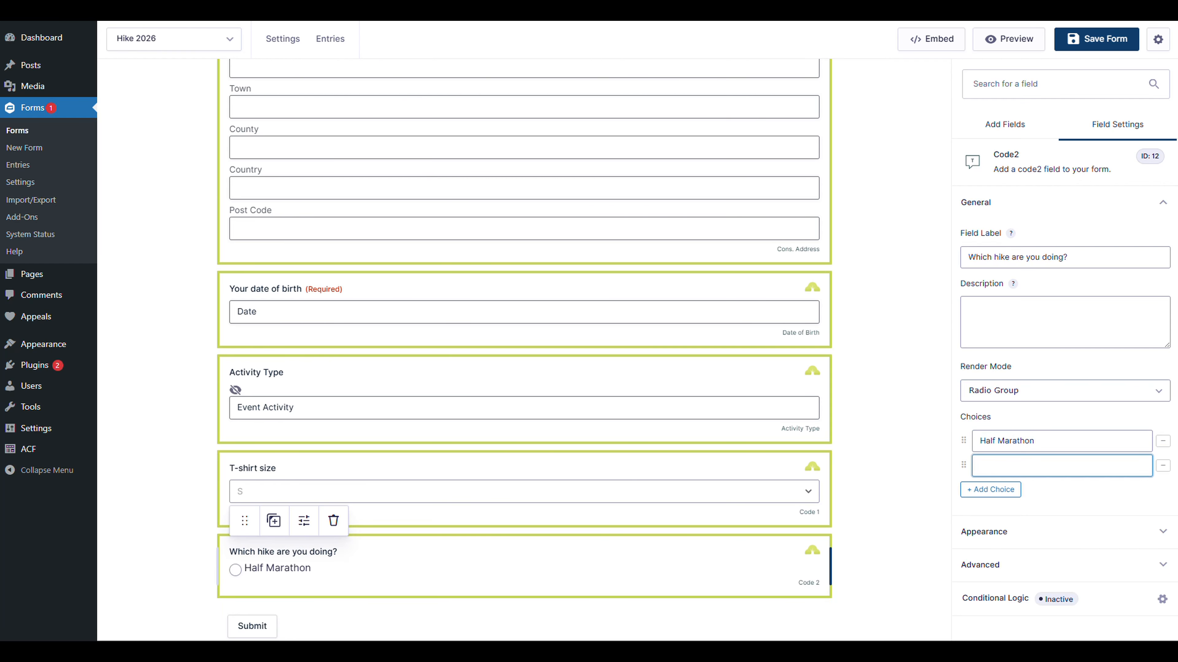
type("Full Mara")
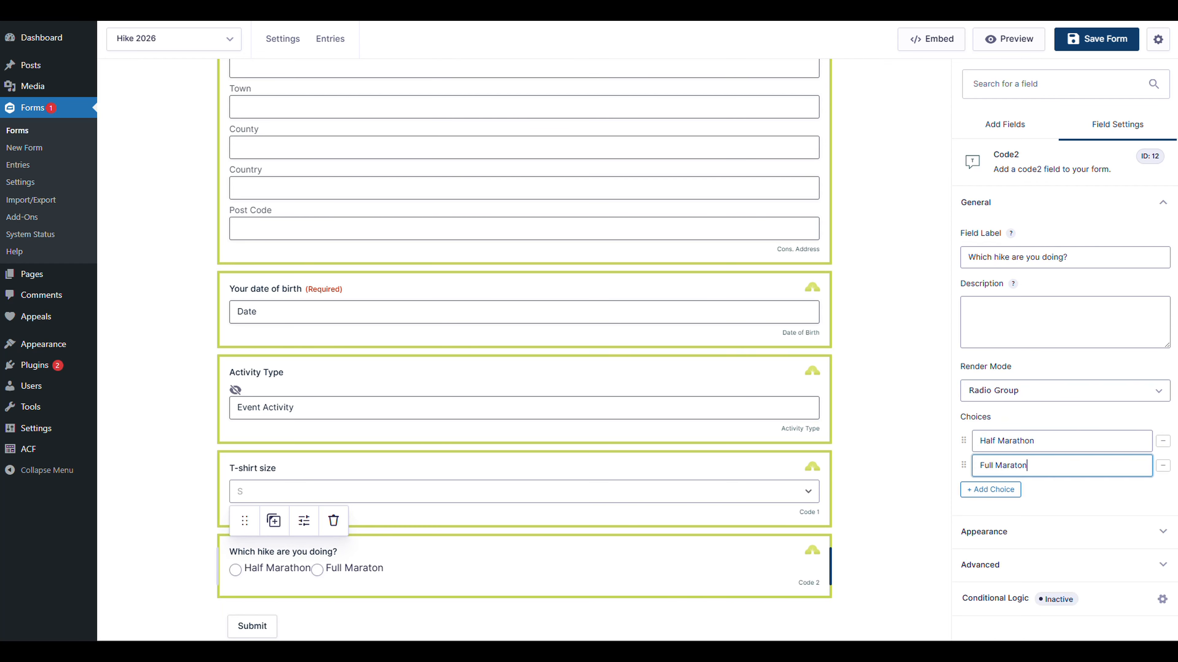
type("thon")
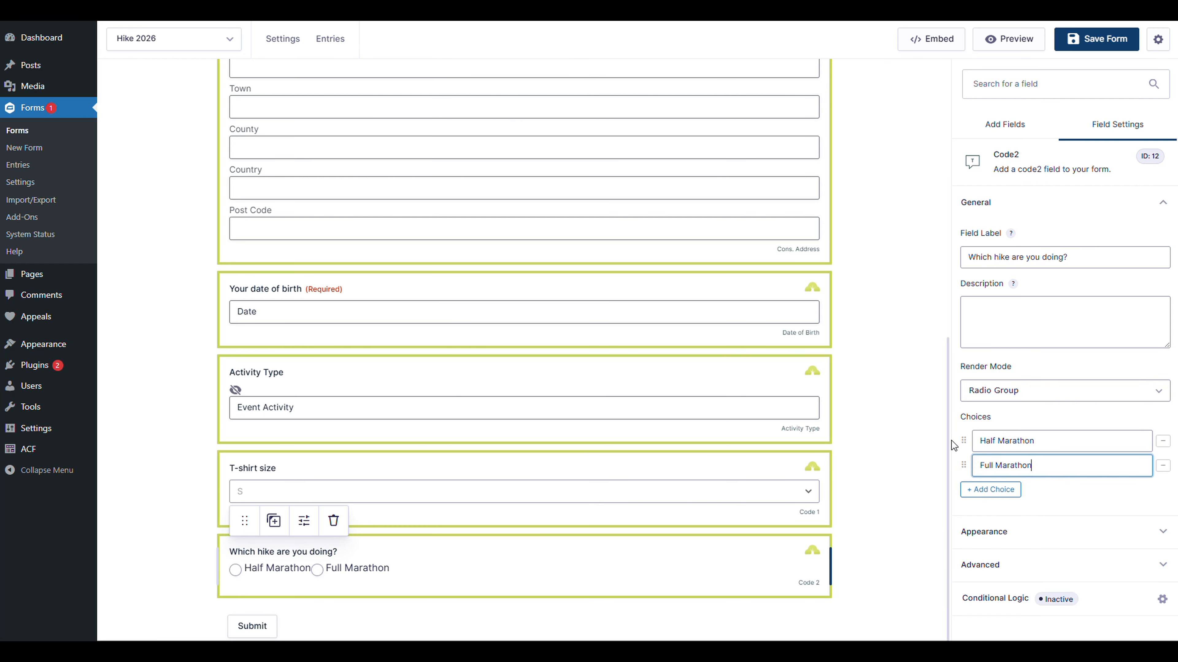
left_click(767, 606)
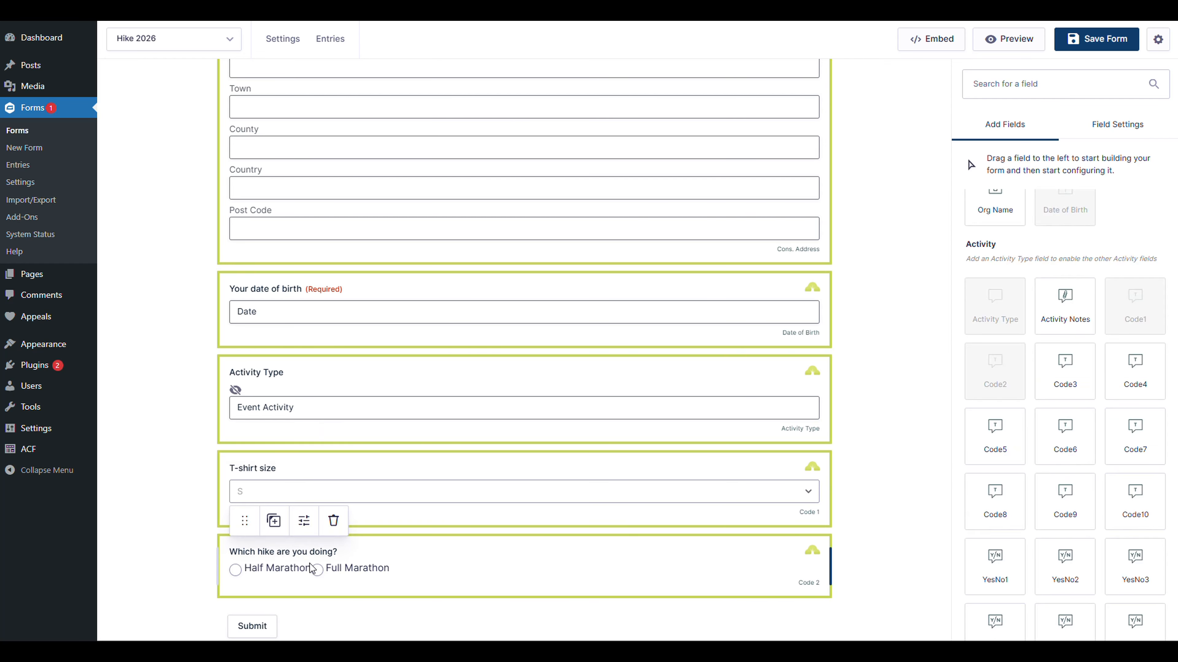
Step: Look up the date fields of Event Activity in Donorfy and add a Date1 field labelled "Start Date" below the hike question
scroll(951, 334, "down", 3)
scroll(922, 357, "up", 3)
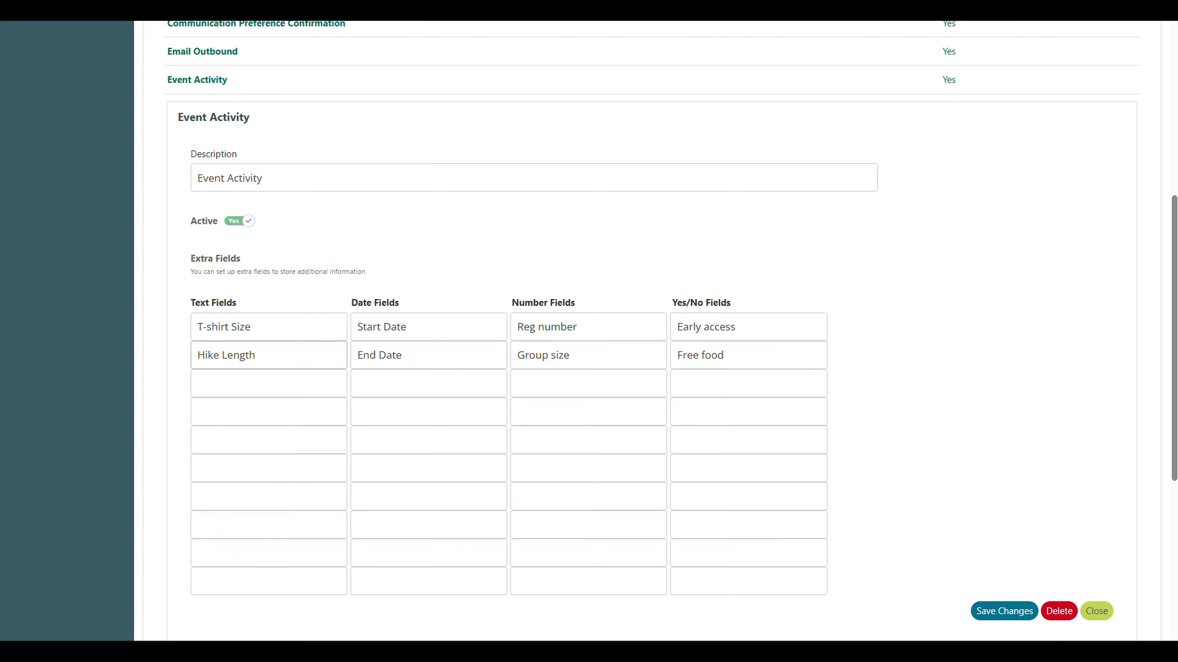
left_click(428, 326)
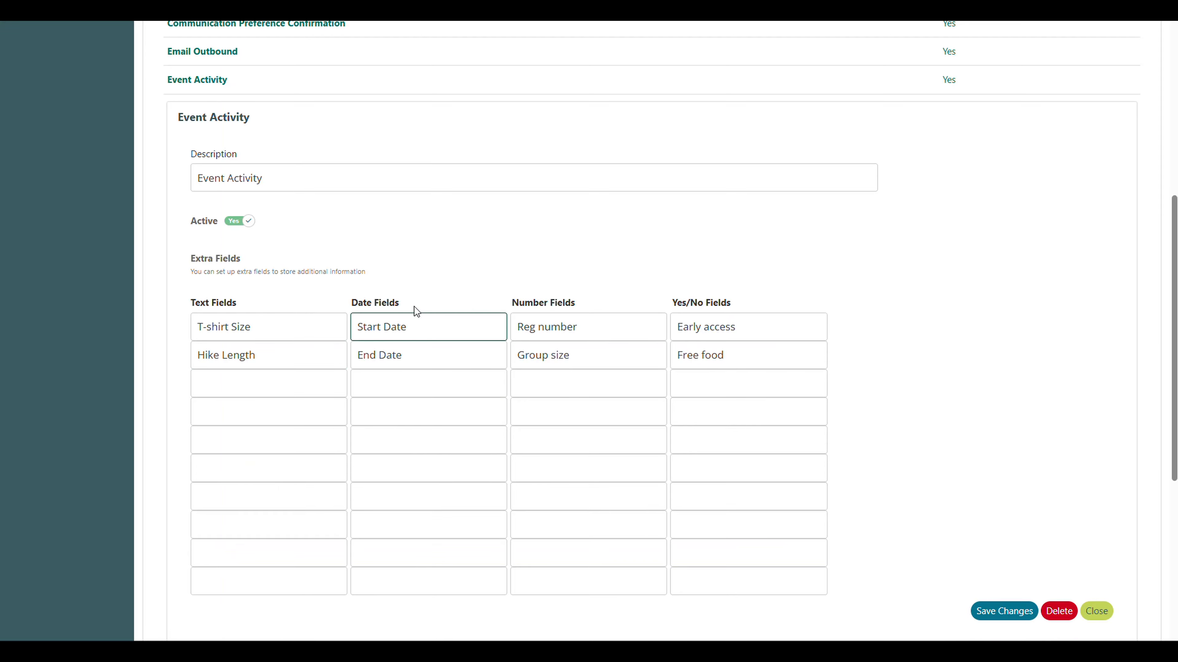
left_click(363, 306)
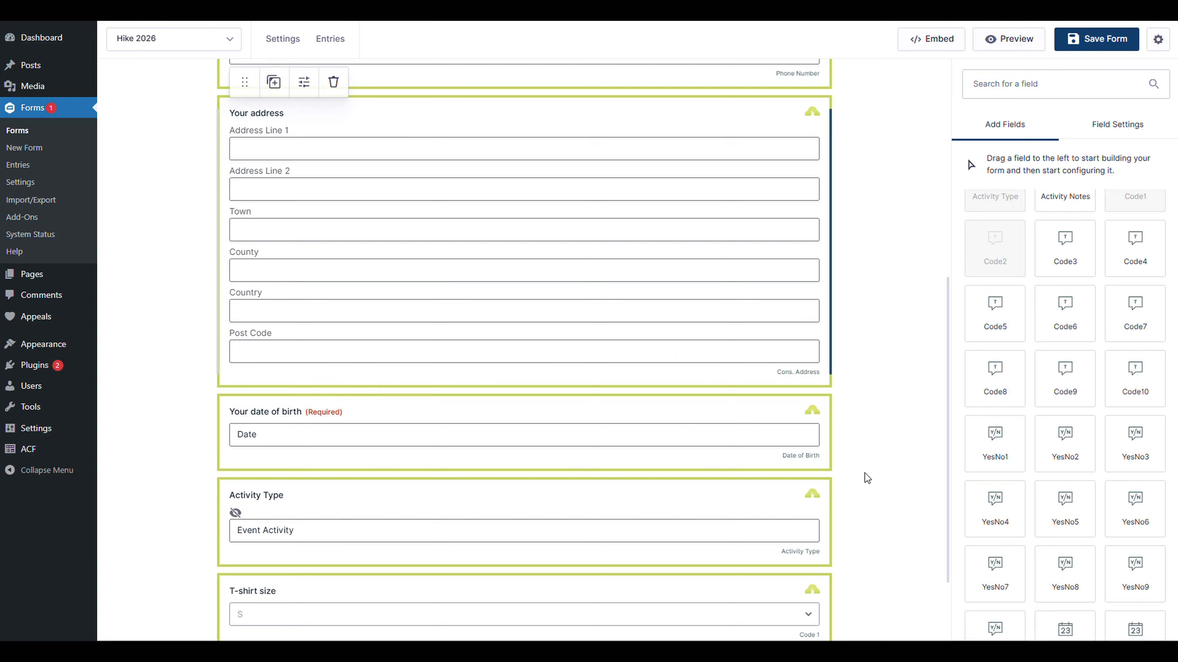
scroll(867, 429, "down", 3)
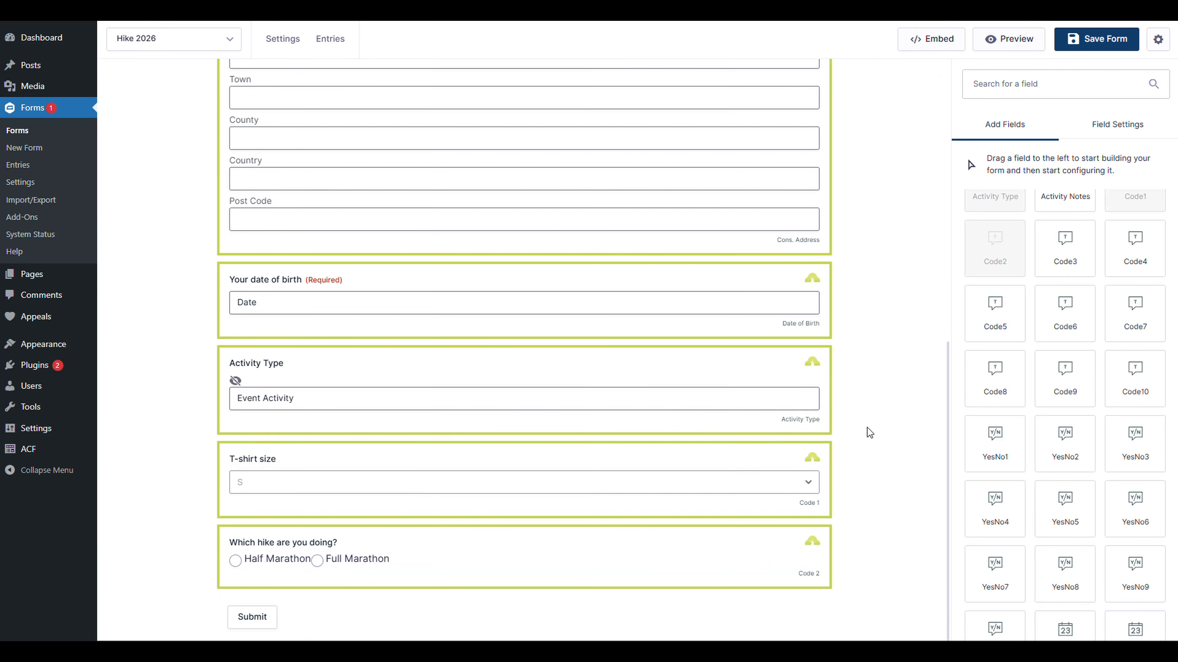
scroll(1034, 478, "down", 5)
scroll(1034, 478, "down", 2)
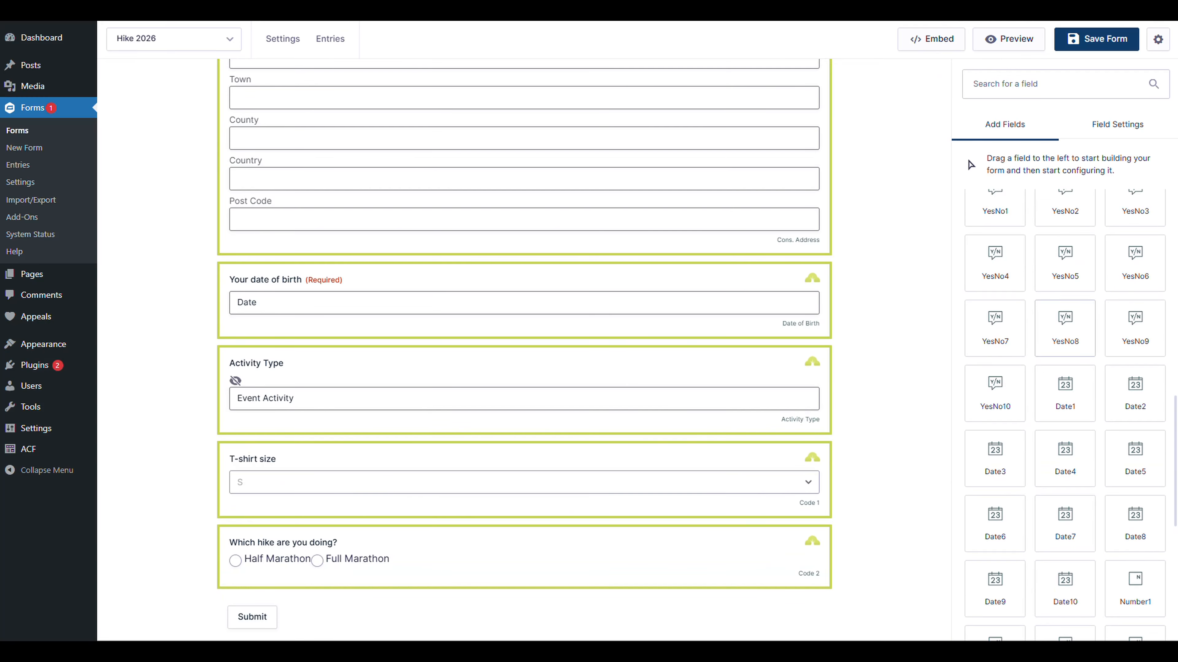
left_click_drag(1062, 399, 734, 619)
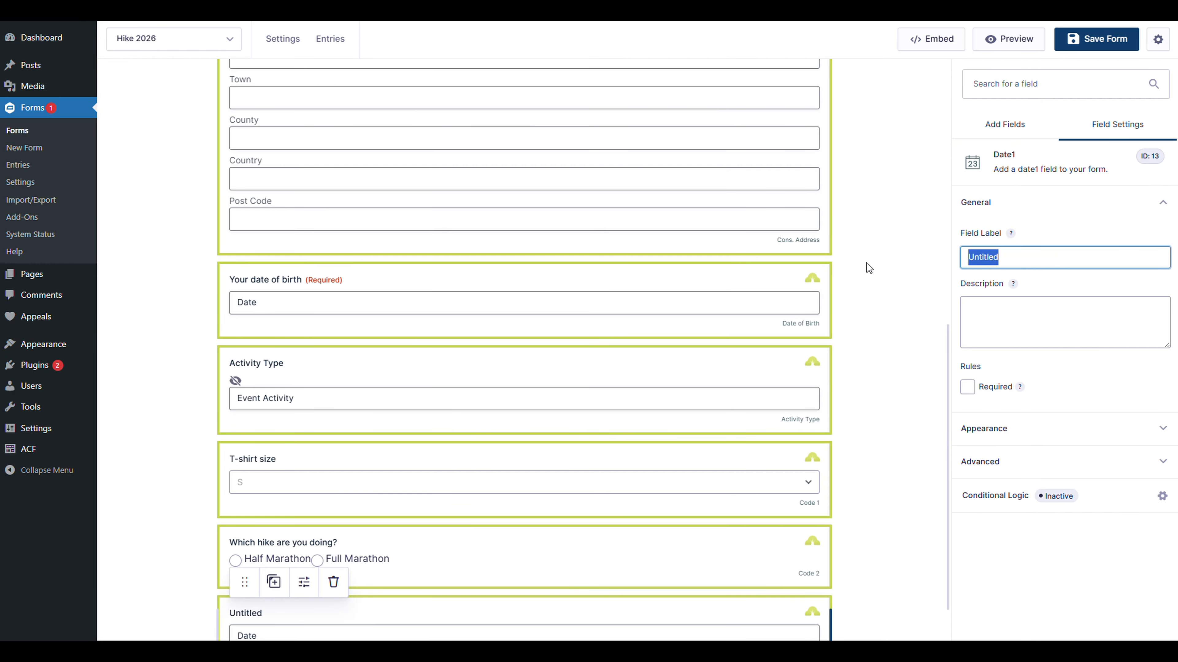
type("Start Date")
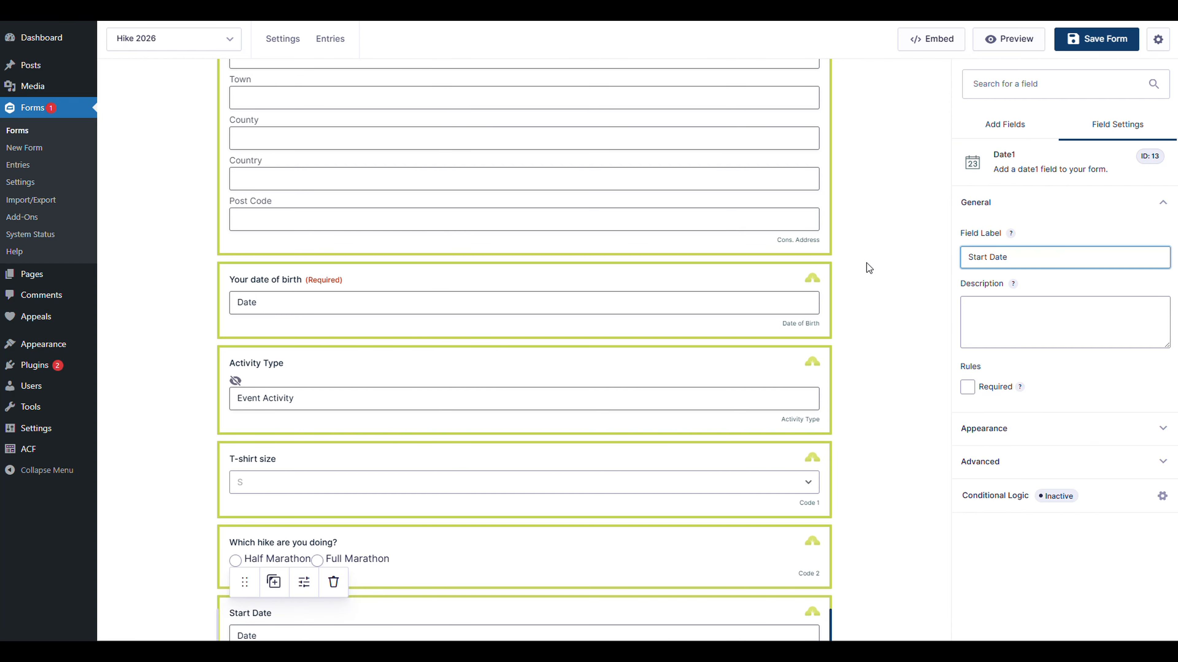
Step: Add a Date2 field below the Start Date field and label it "End Date"
left_click(907, 400)
scroll(891, 464, "down", 2)
left_click_drag(1135, 394, 725, 642)
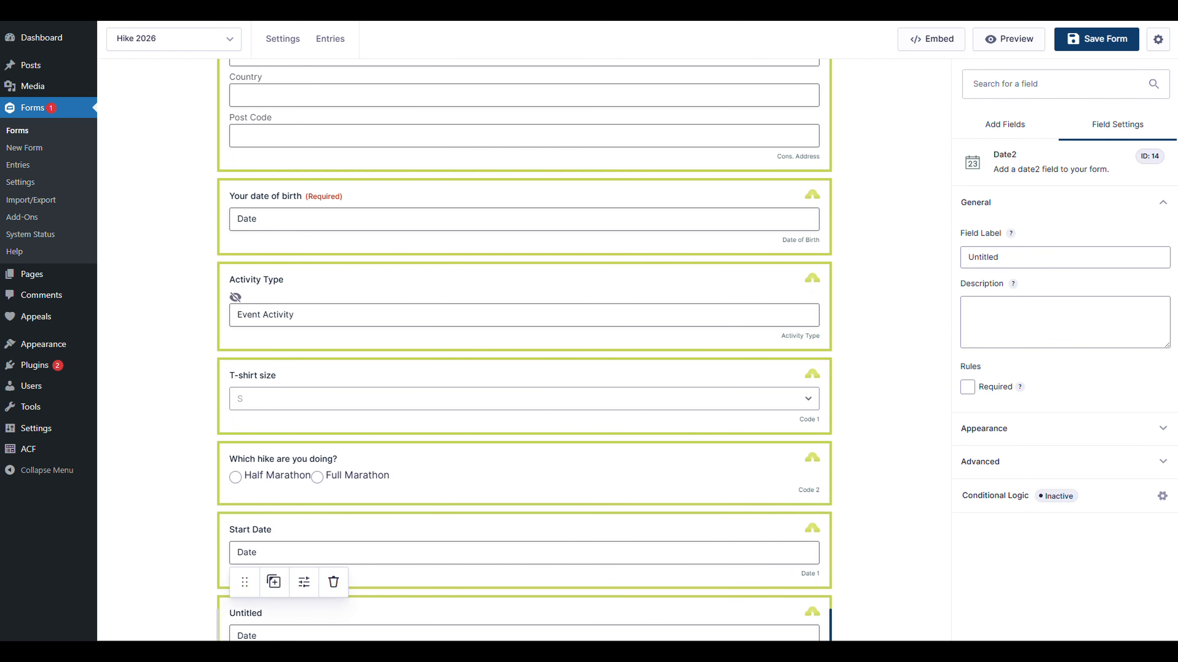
type("End ")
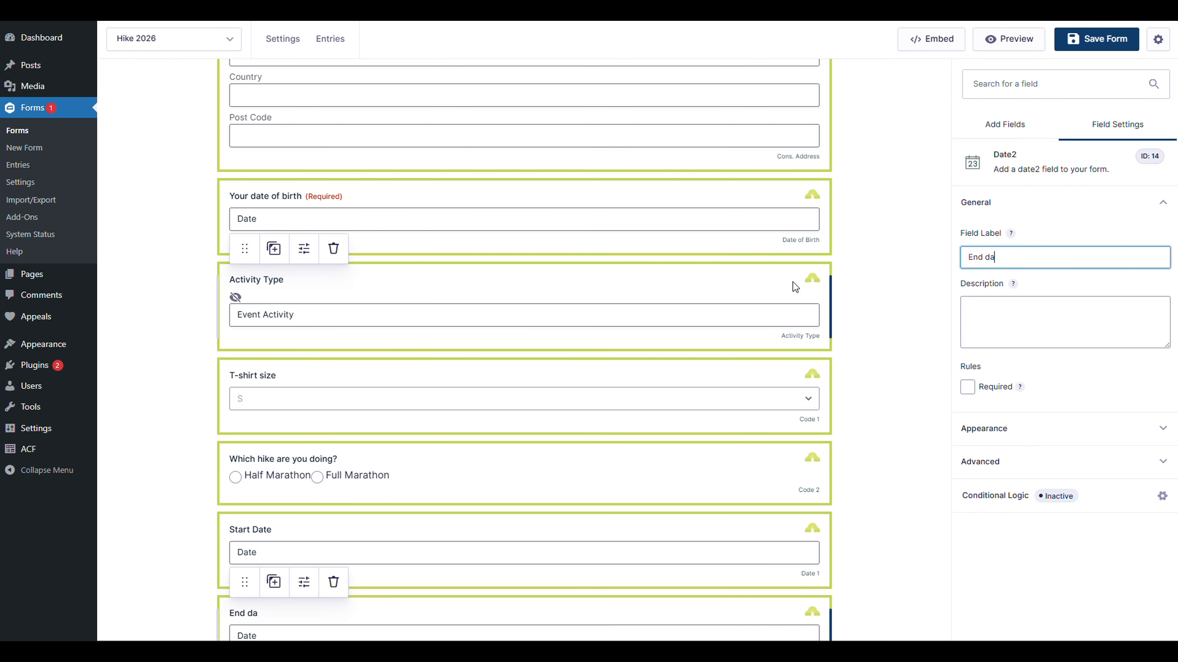
type("Date")
left_click(875, 343)
scroll(883, 361, "down", 2)
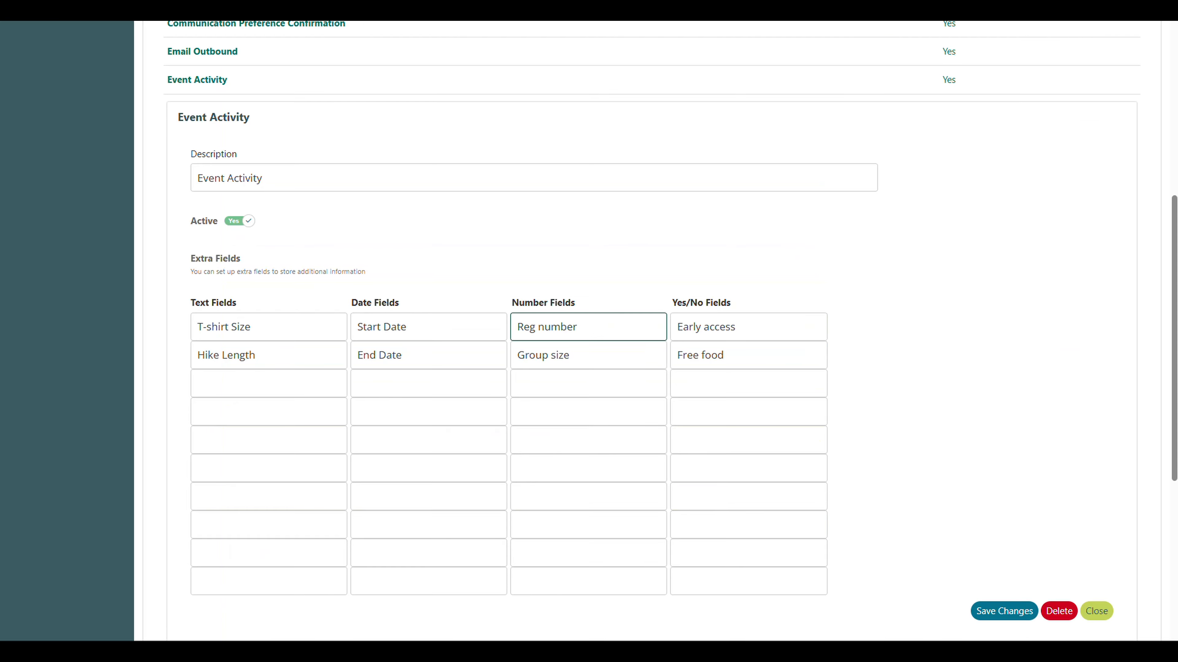
Step: Look up the number fields of Event Activity in Donorfy and add a Number1 field below the End Date field
key("ctrl+a")
left_click(918, 336)
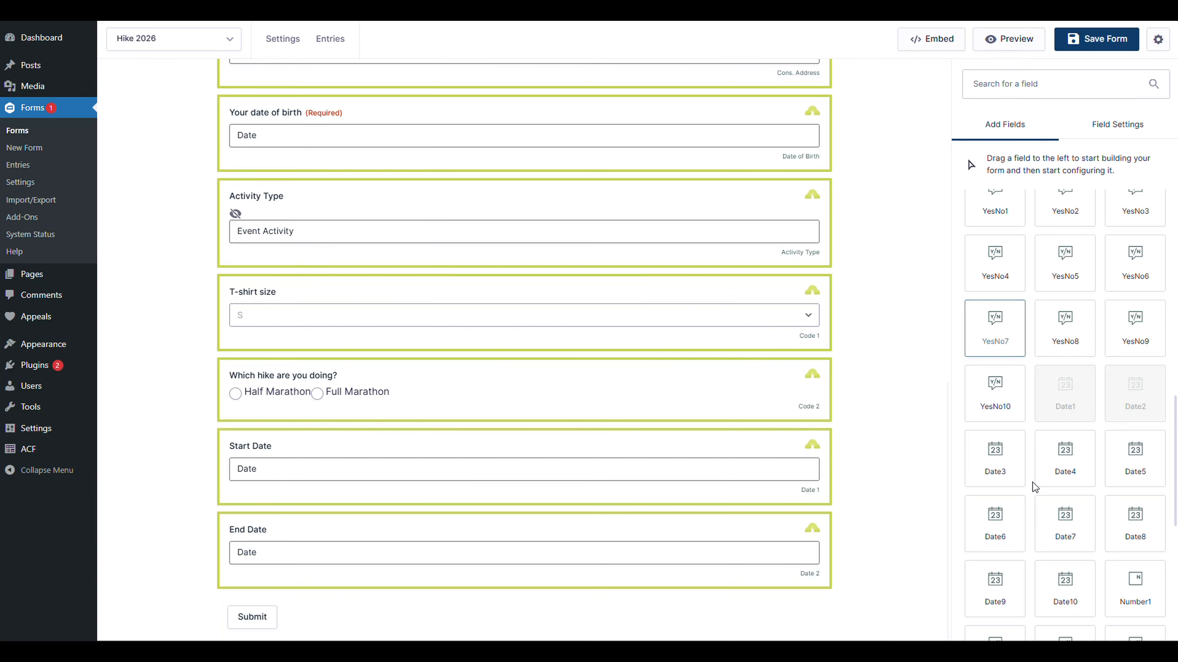
scroll(1136, 425, "down", 7)
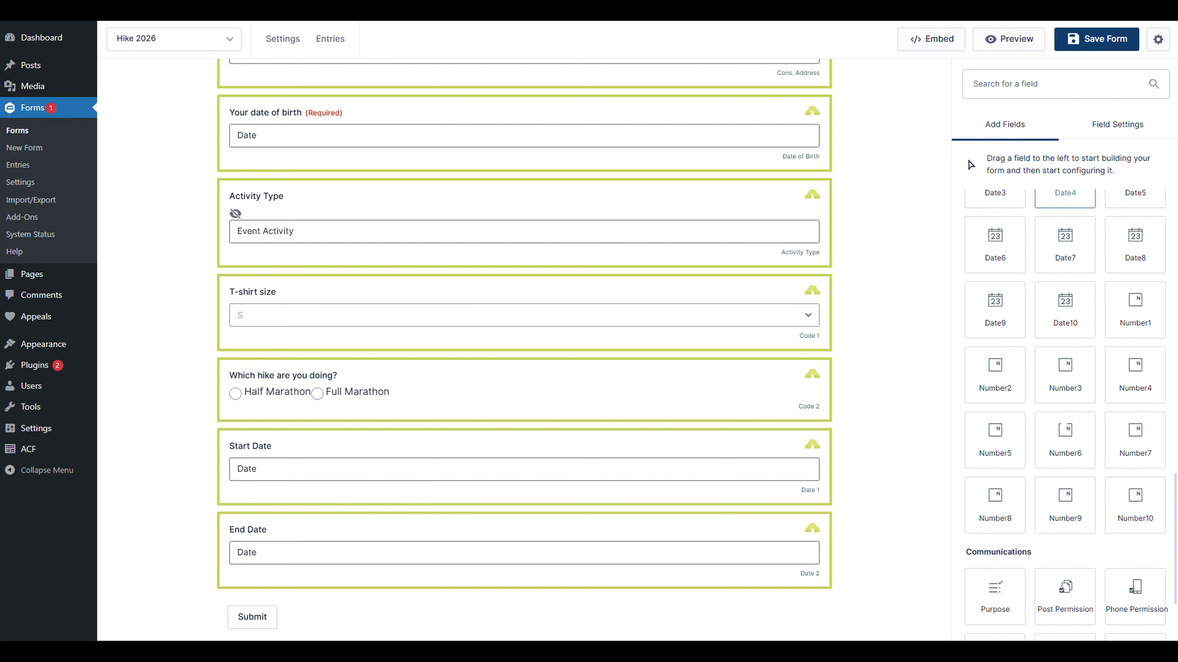
left_click_drag(1135, 278, 741, 607)
Step: Label the new Number1 field "Your registration number"
left_click(997, 257)
left_click_drag(997, 257, 855, 258)
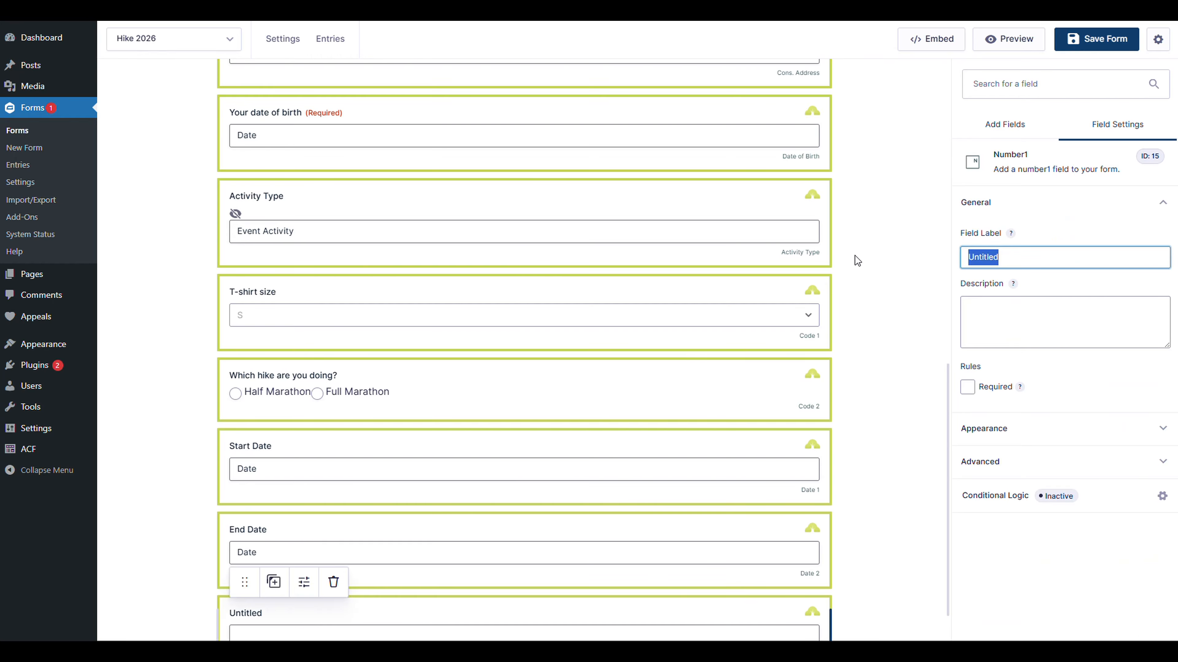
type("Re")
key("BackSpace")
key("BackSpace")
type("You")
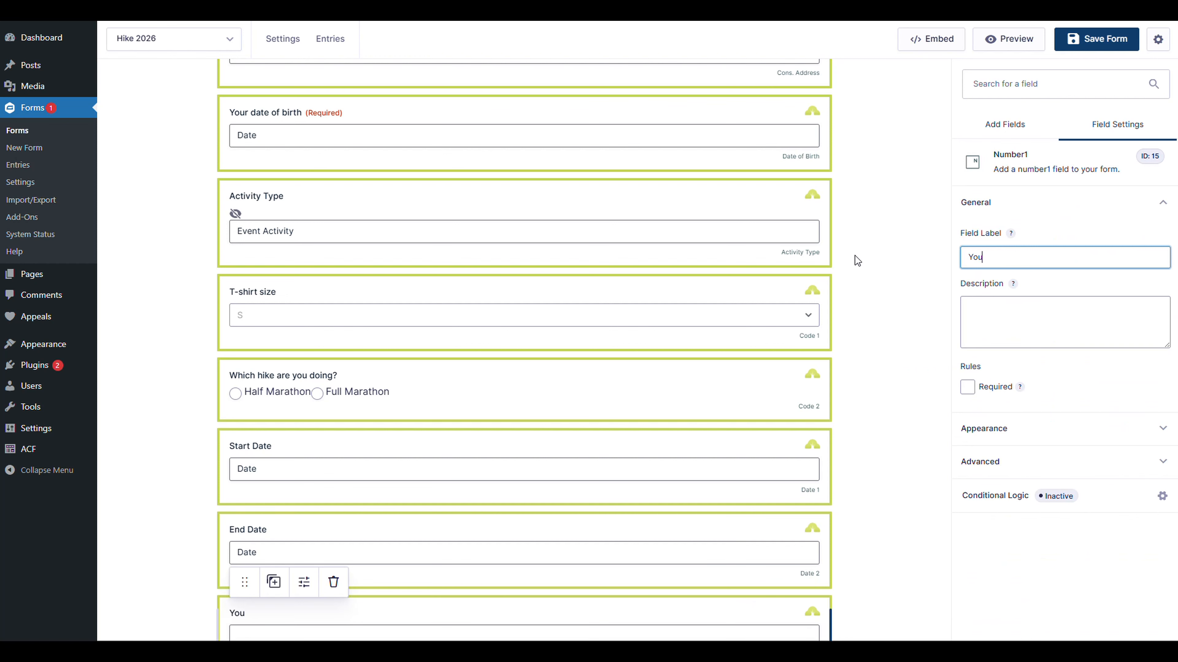
type("r registrationnym")
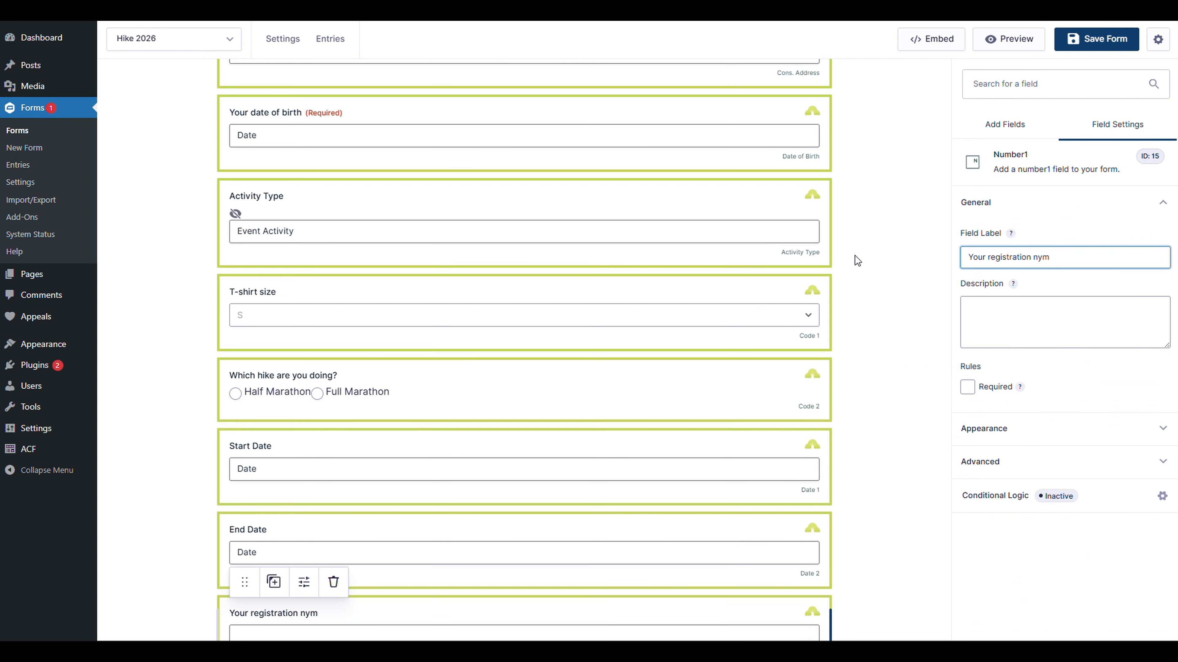
type("berumber")
left_click(883, 357)
Step: Make the registration number field required
scroll(915, 326, "down", 2)
left_click(855, 548)
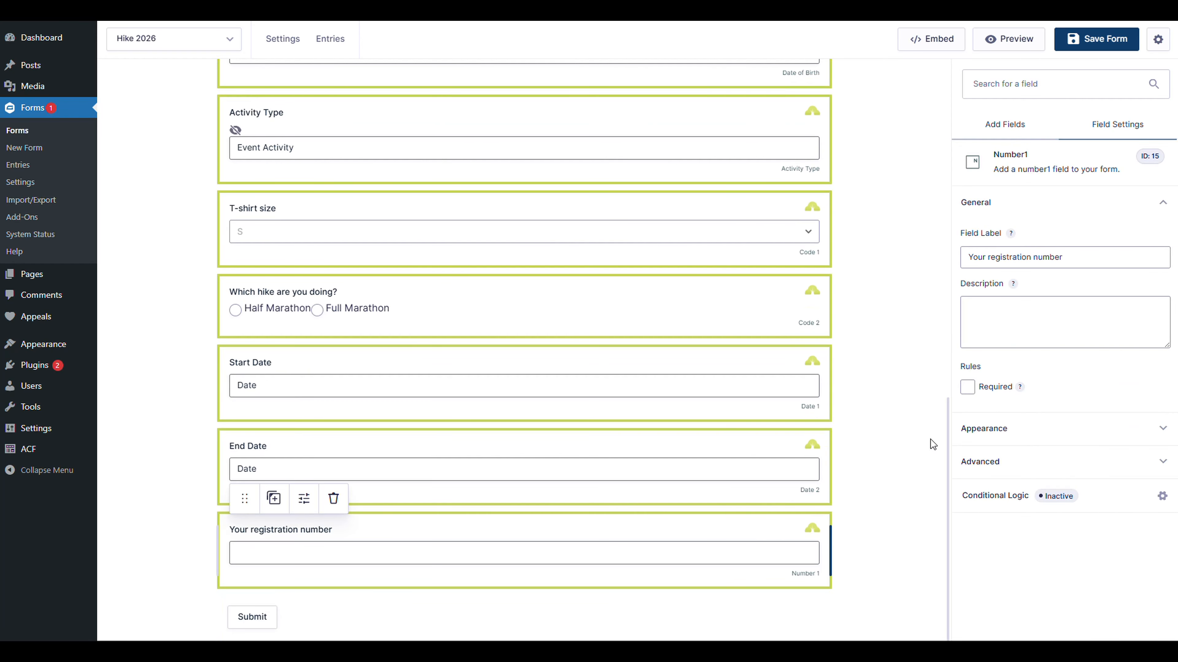
left_click(966, 388)
left_click(930, 420)
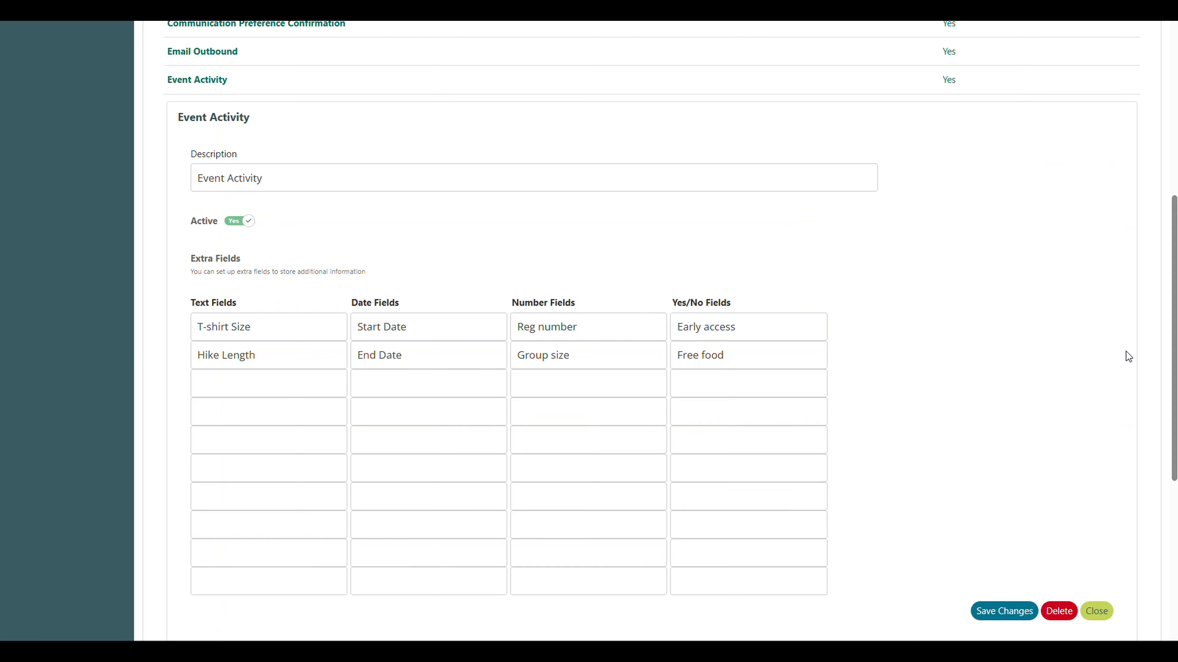
Step: Check the second Event Activity number field in Donorfy and add a Number2 field labelled "How many in your group" below the registration number
key("Tab")
key("Tab")
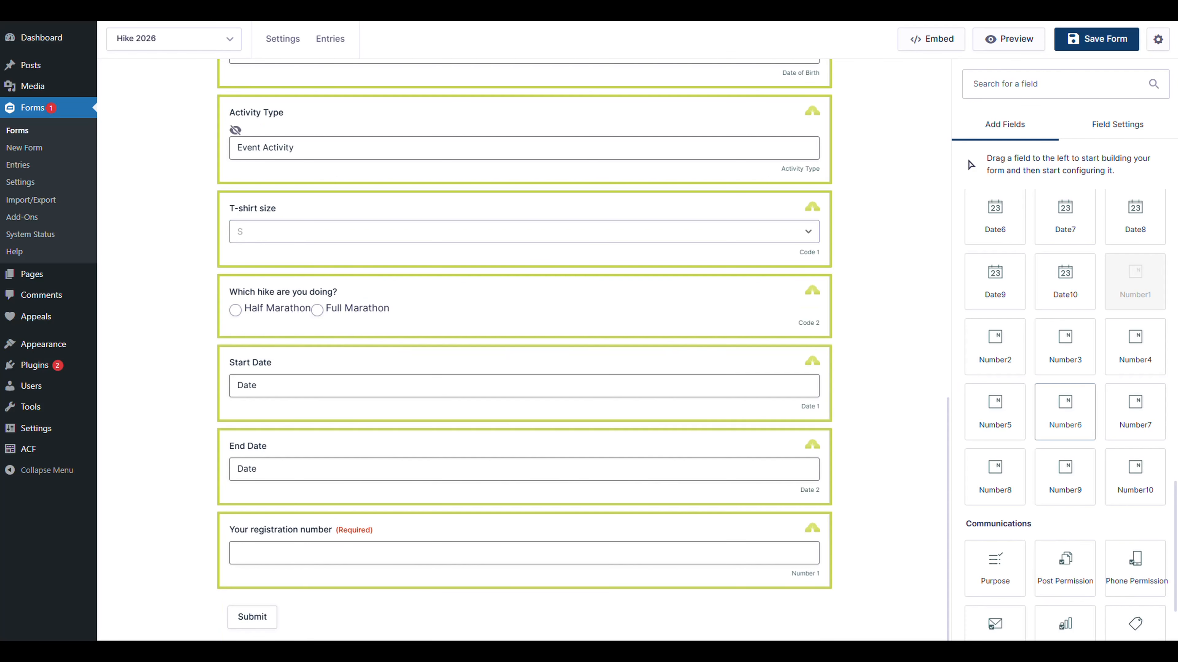
left_click_drag(996, 347, 668, 620)
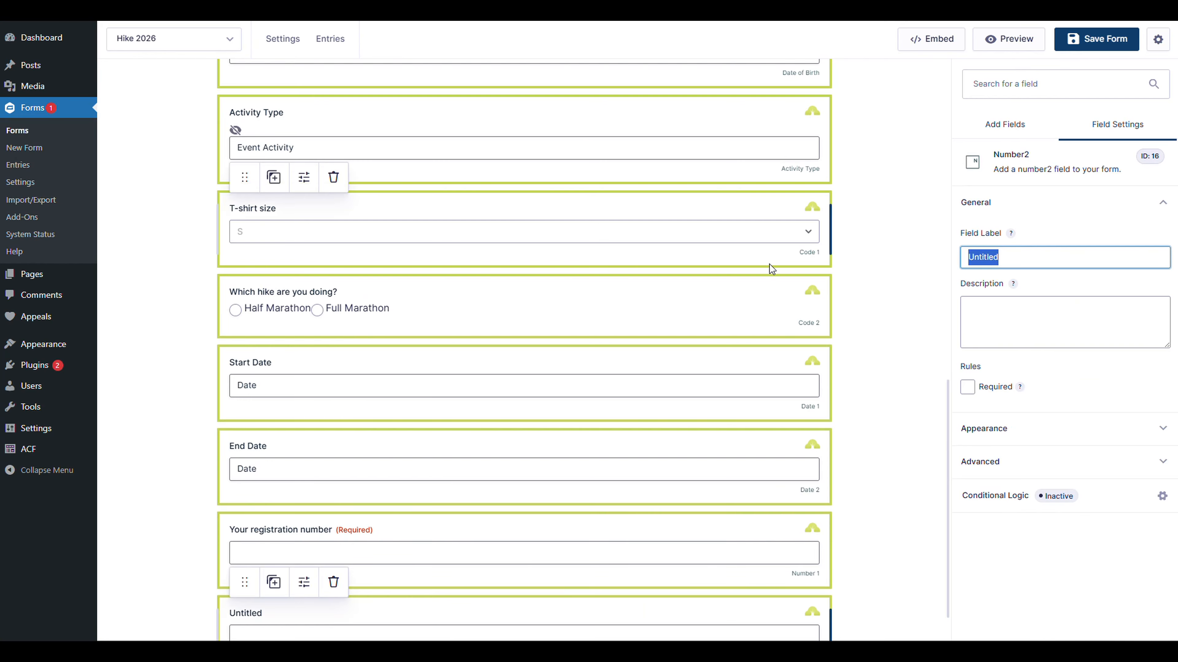
type("How many in you")
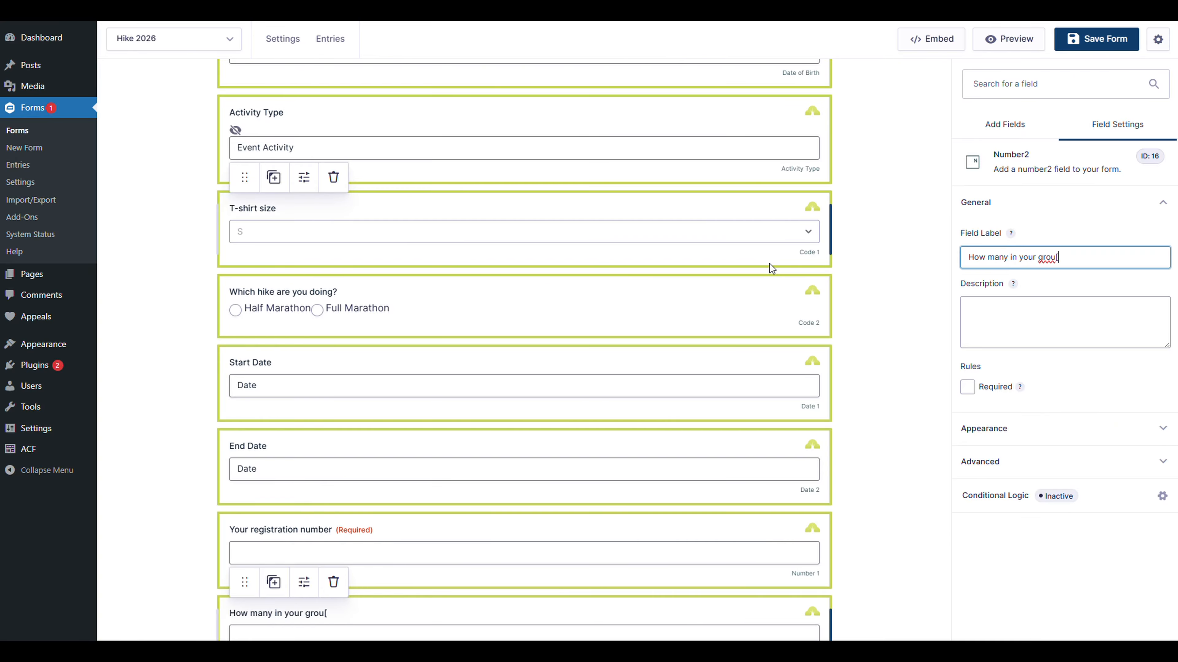
type("r group")
left_click(876, 349)
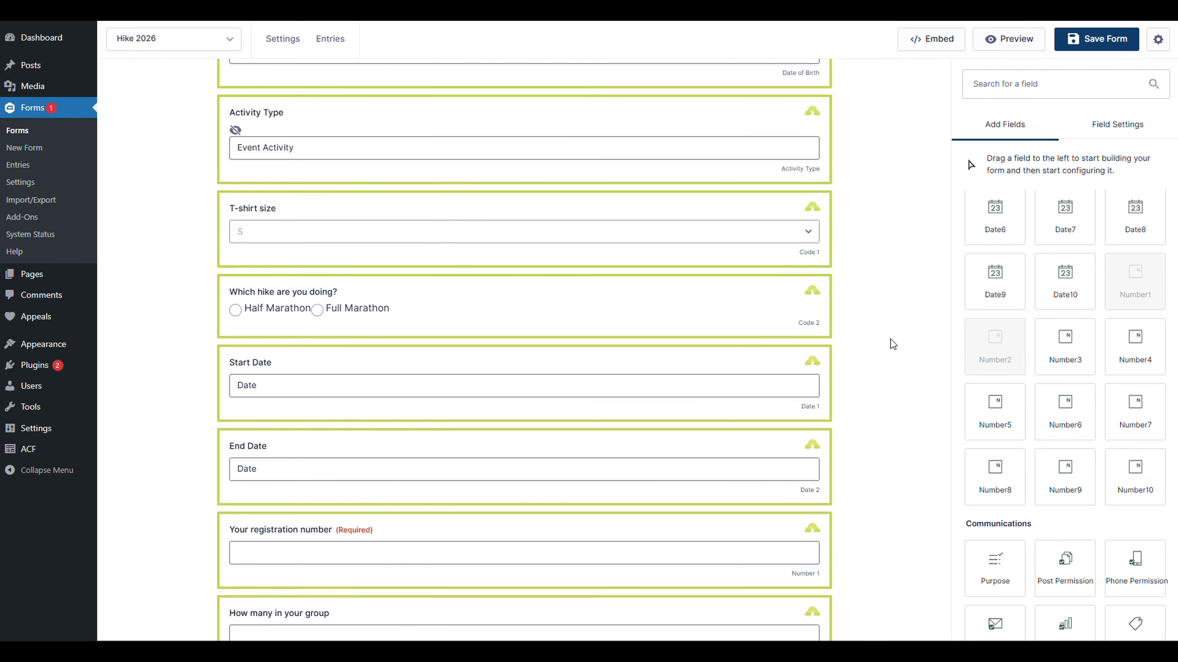
Step: Look up the yes/no fields of Event Activity in Donorfy and add a YesNo1 field below the group size question
scroll(913, 371, "down", 1)
scroll(912, 371, "down", 1)
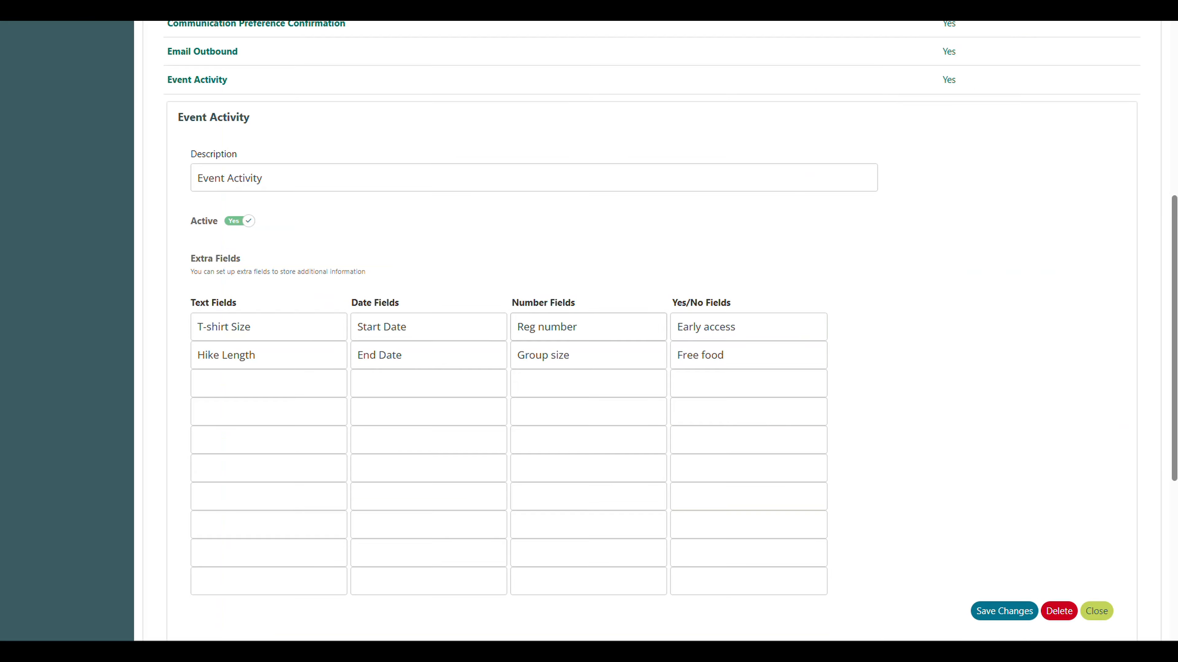
left_click_drag(675, 327, 742, 326)
left_click(886, 341)
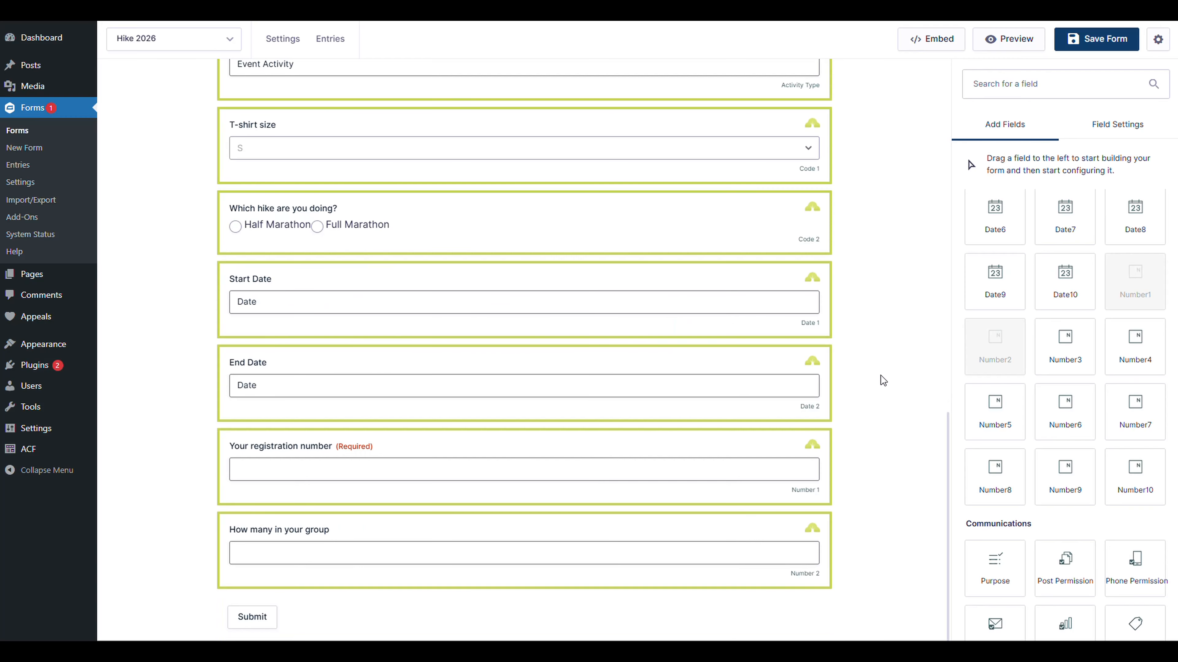
scroll(1081, 321, "up", 6)
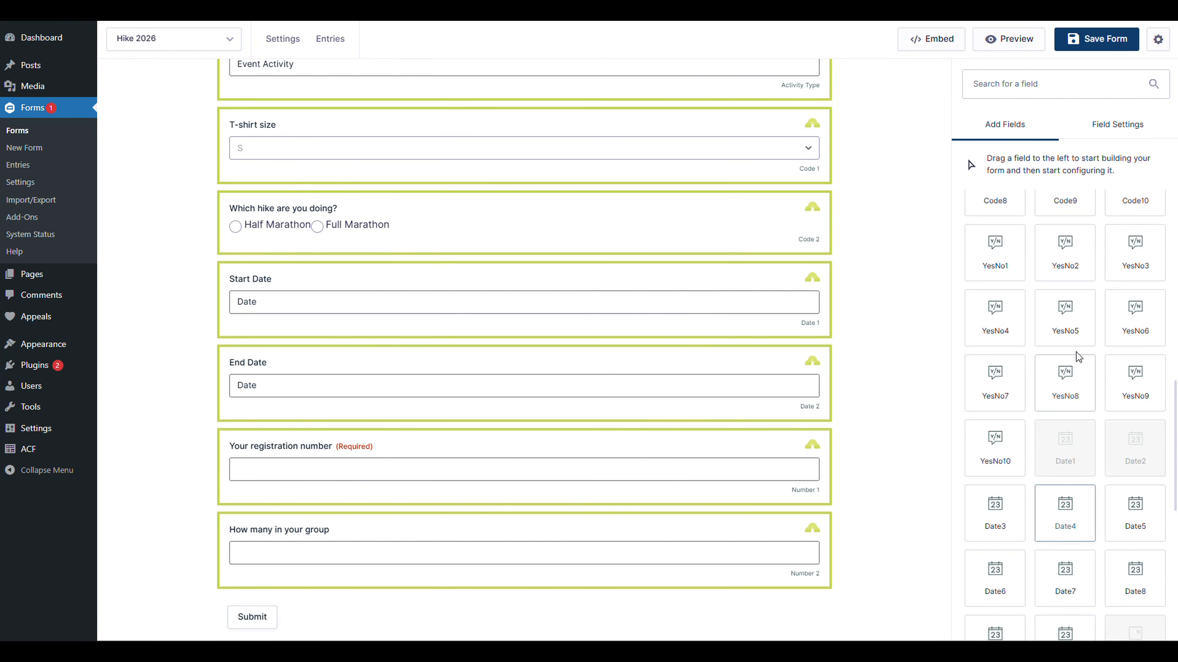
scroll(1077, 357, "up", 4)
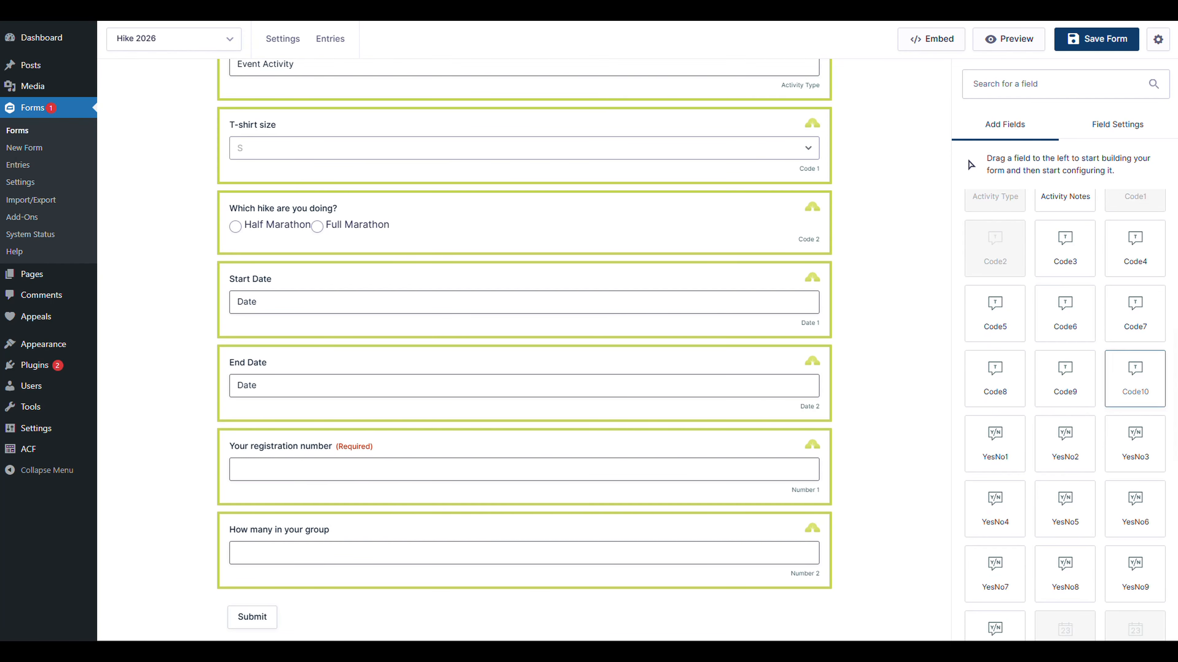
scroll(1135, 392, "down", 1)
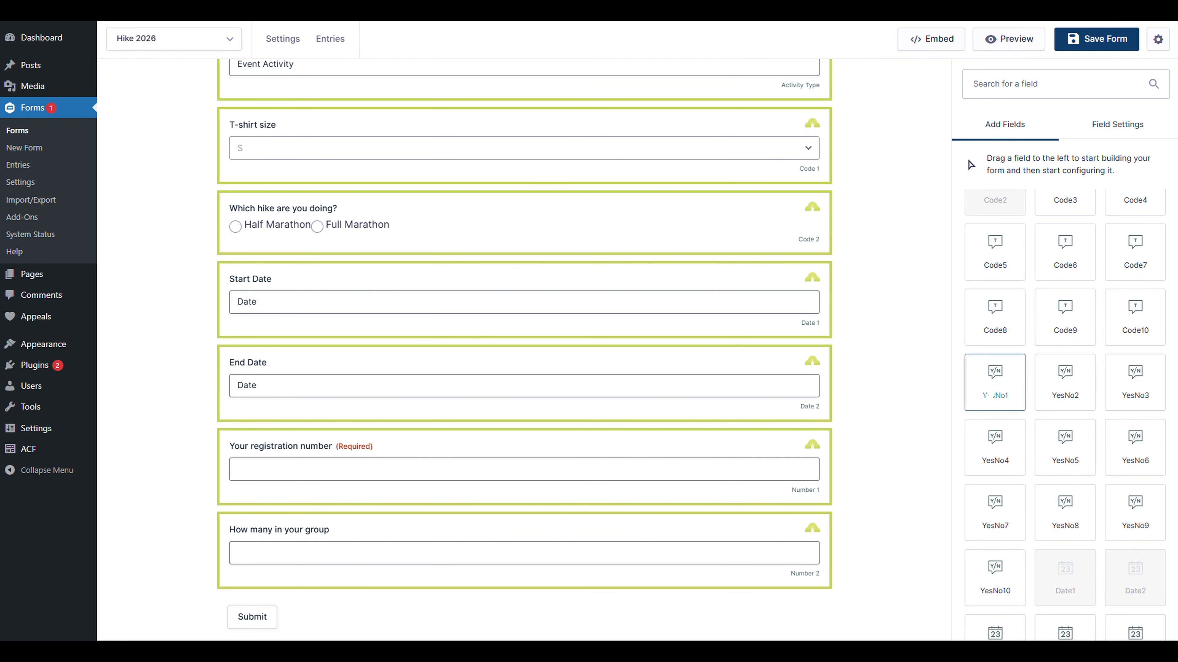
left_click_drag(987, 394, 799, 605)
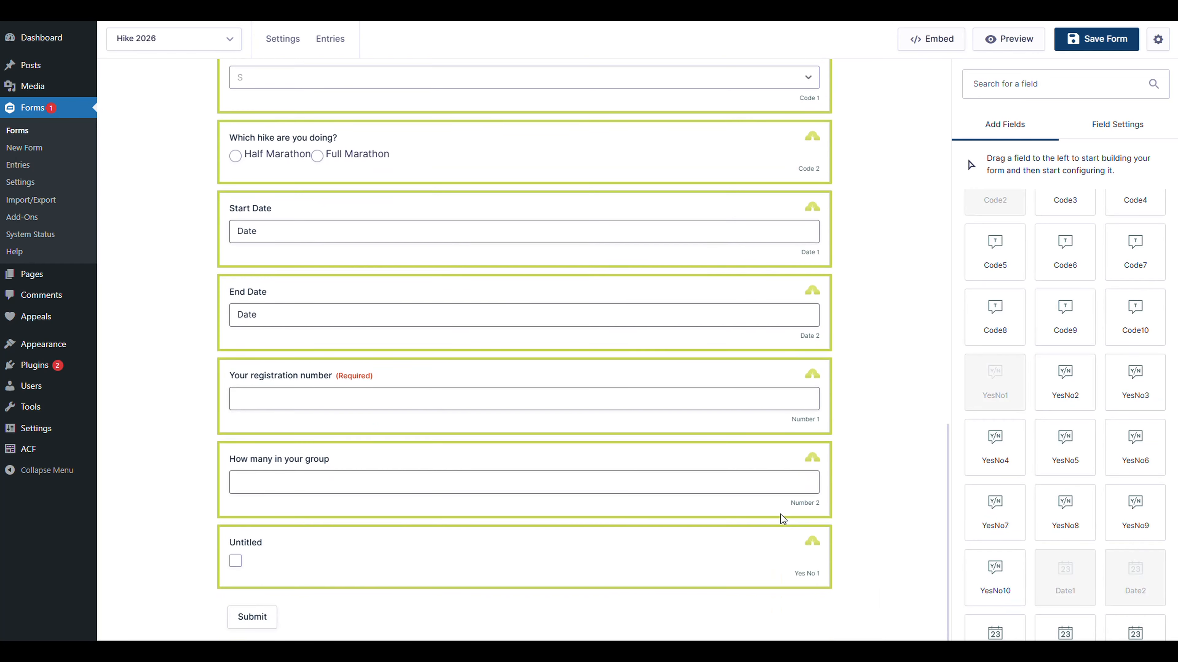
Step: Label the new YesNo1 field "Do you require early access?"
left_click(776, 546)
left_click_drag(1026, 258, 803, 271)
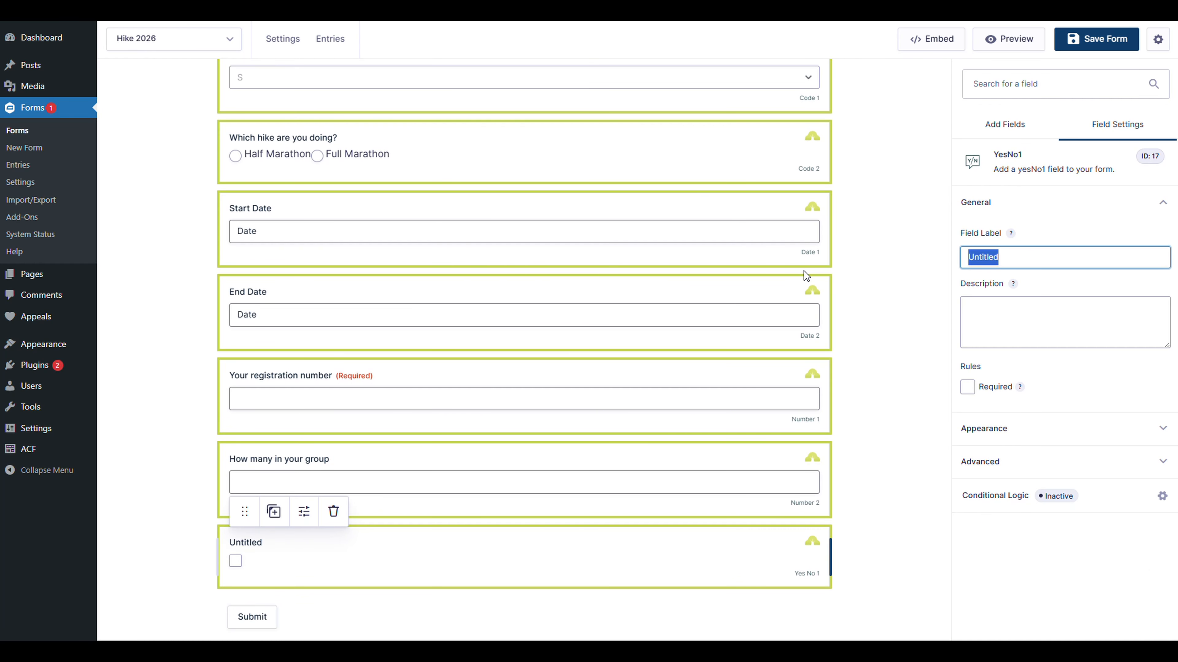
type("Do you require earl")
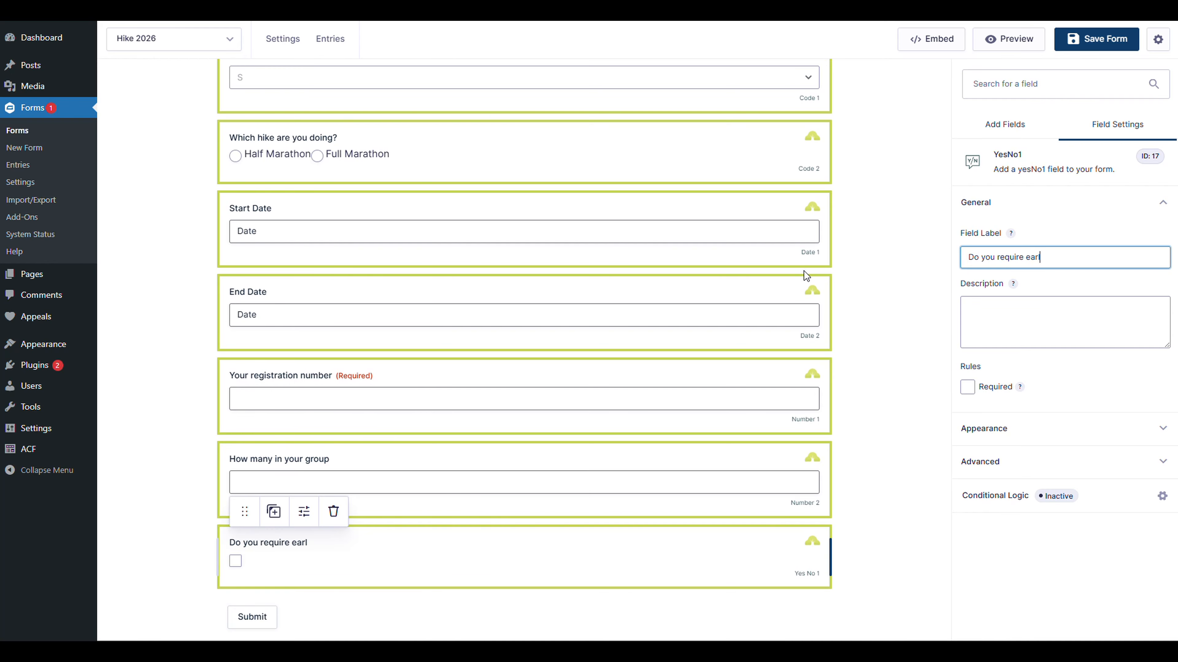
type("y access?")
left_click(912, 469)
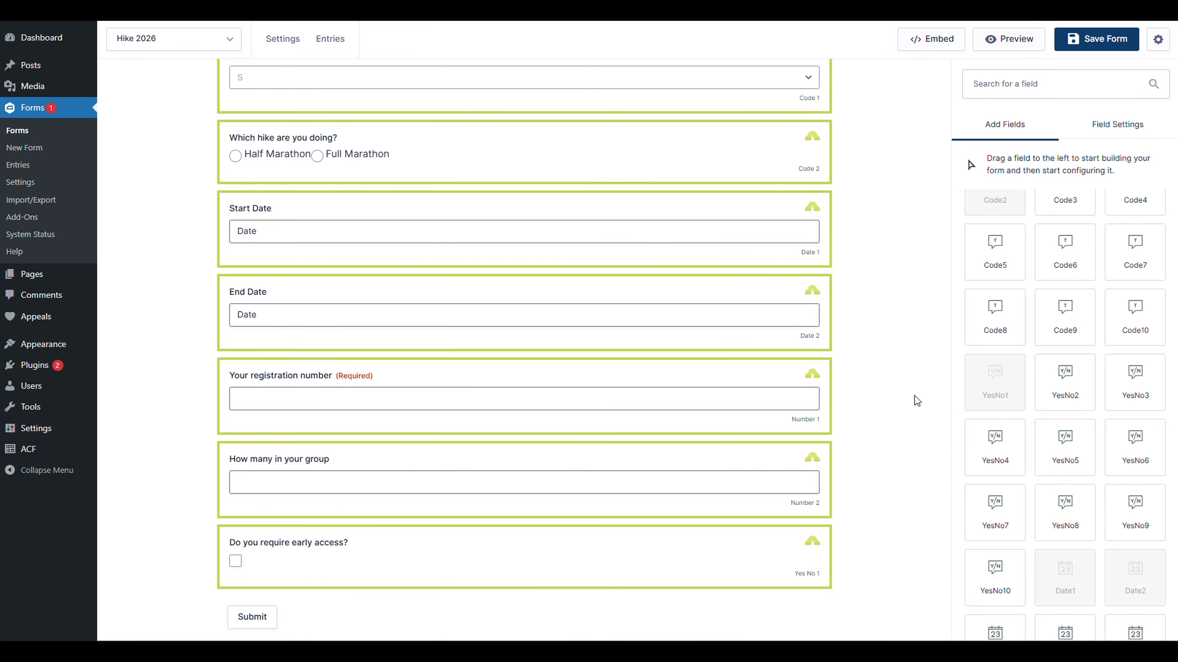
Step: Add a YesNo2 field below the early access question and label it "Do you want to book a free meal?"
left_click_drag(1065, 381, 533, 611)
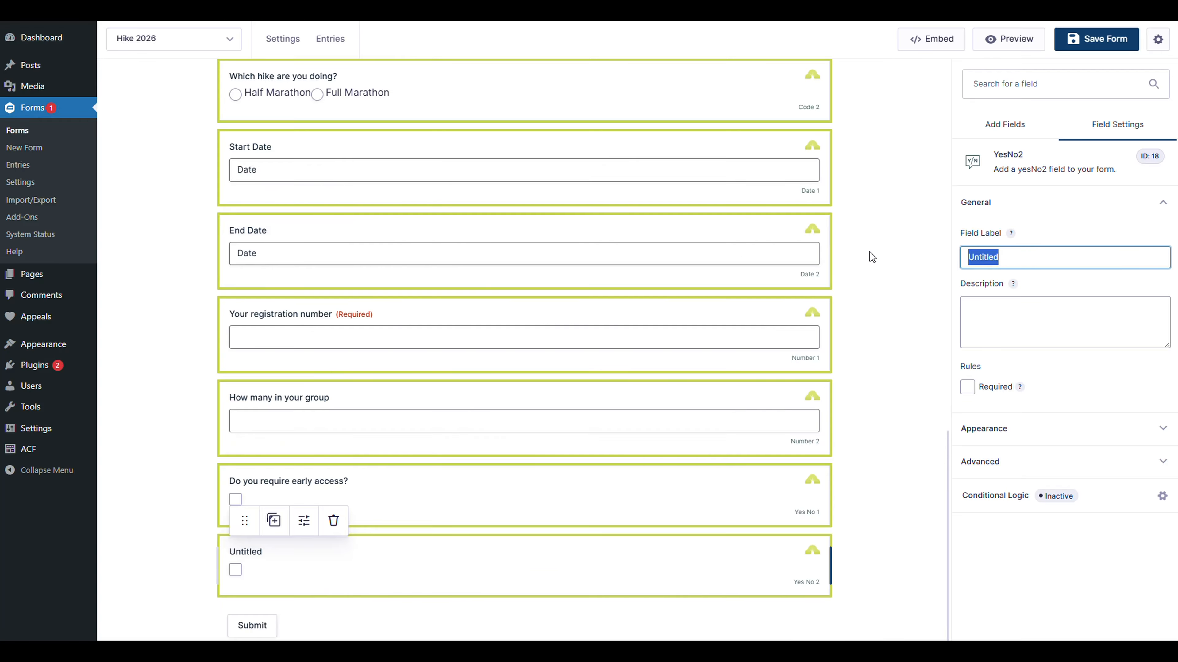
type("Do t")
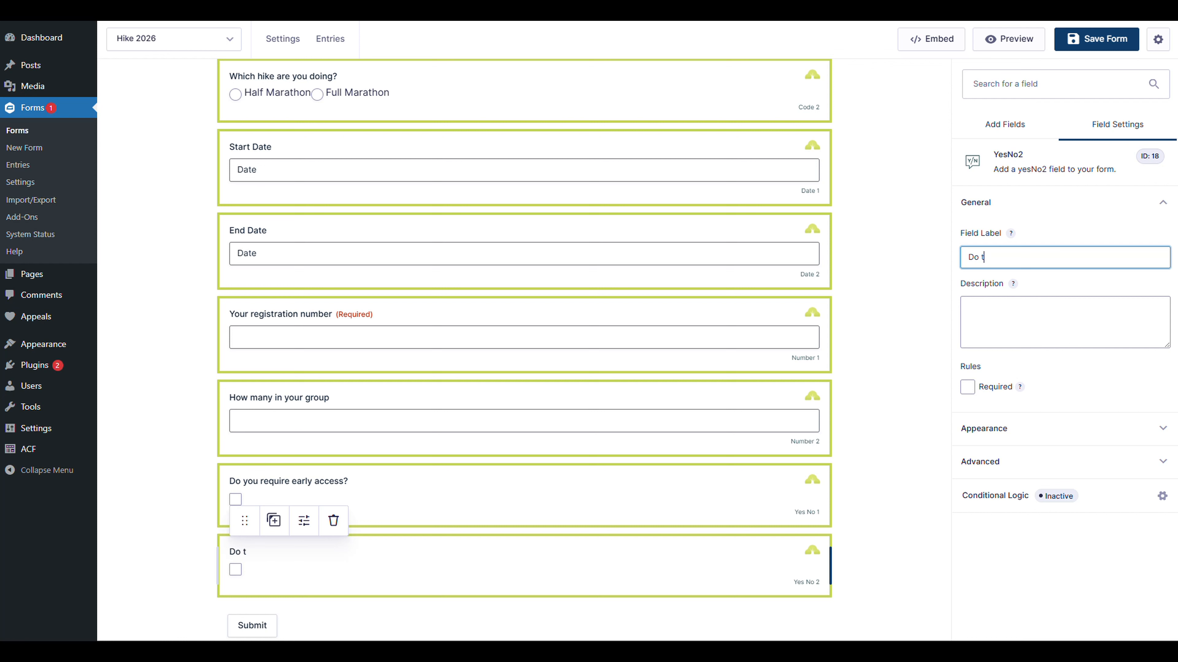
key("BackSpace")
type("you want to book")
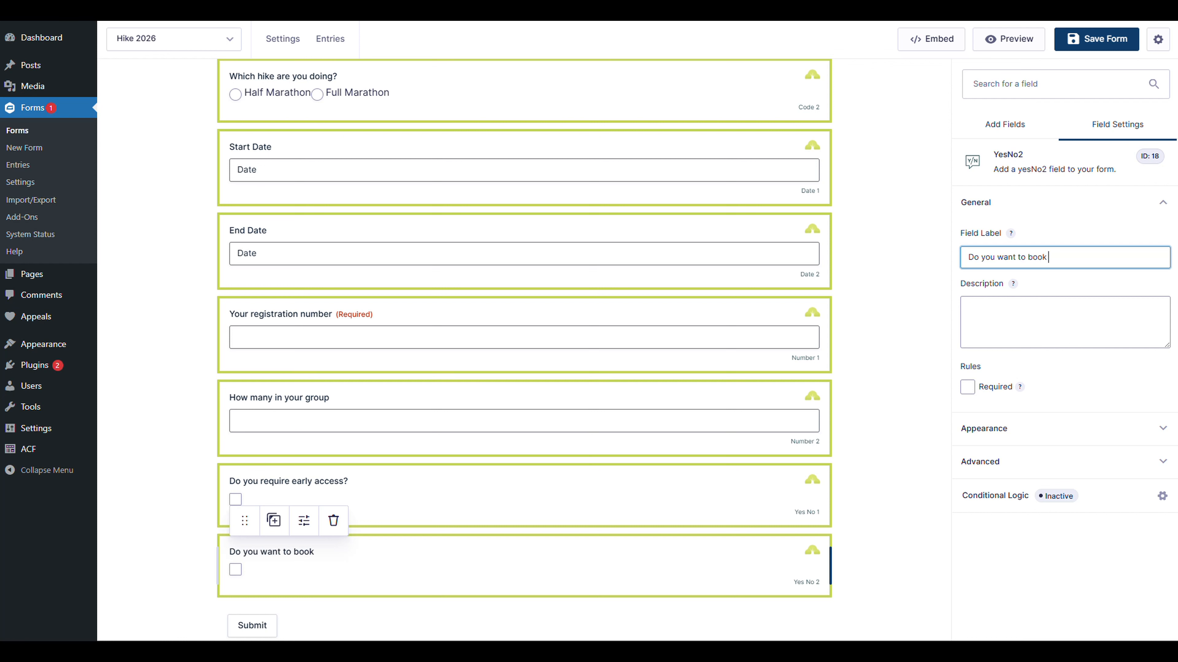
type(" a free meal?")
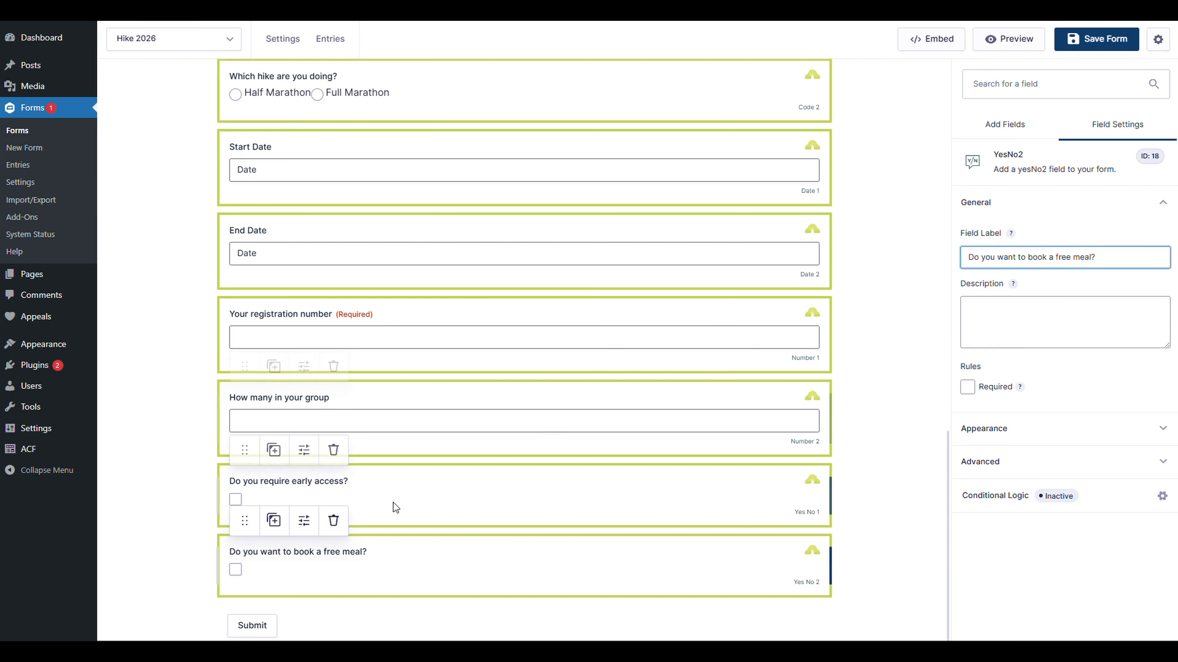
left_click(867, 557)
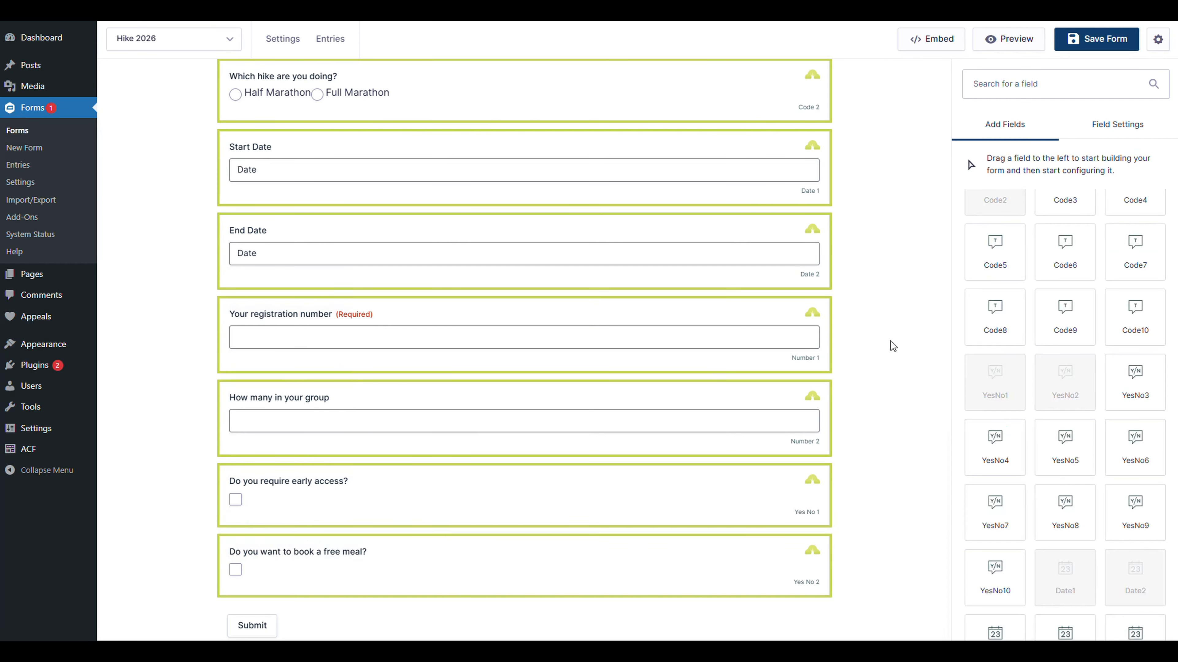
Step: Add an Activity Notes field below the free meal question and label it "Anything else you'd like us to know?"
scroll(1066, 478, "down", 12)
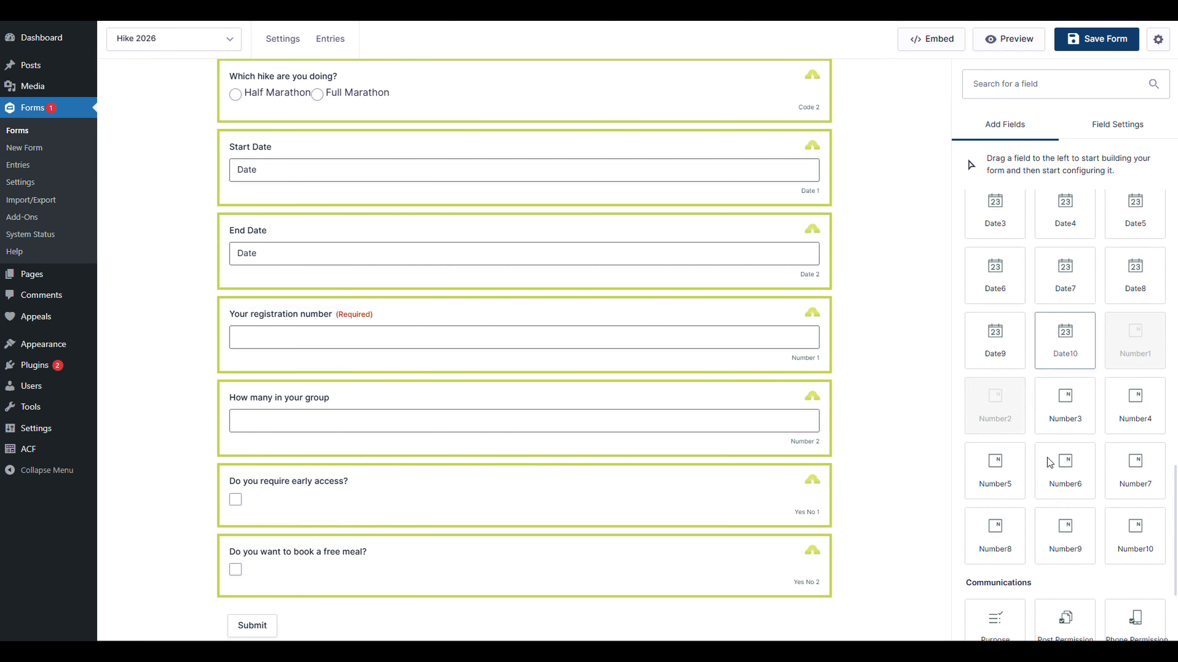
scroll(1092, 422, "up", 8)
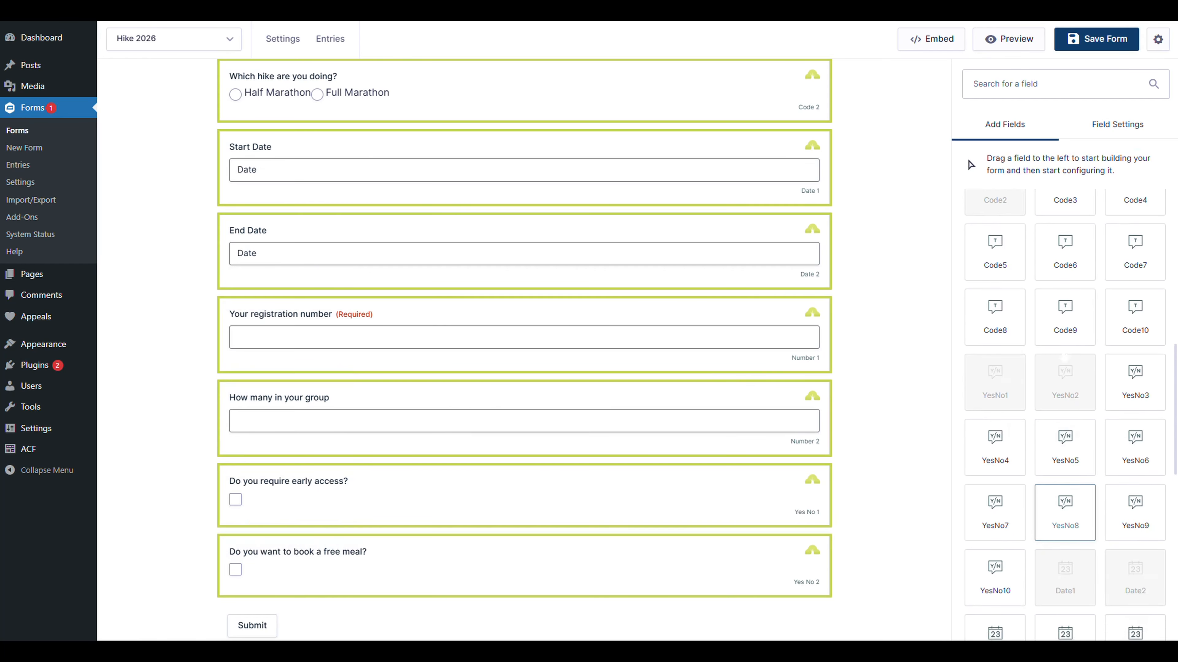
scroll(1065, 455, "up", 2)
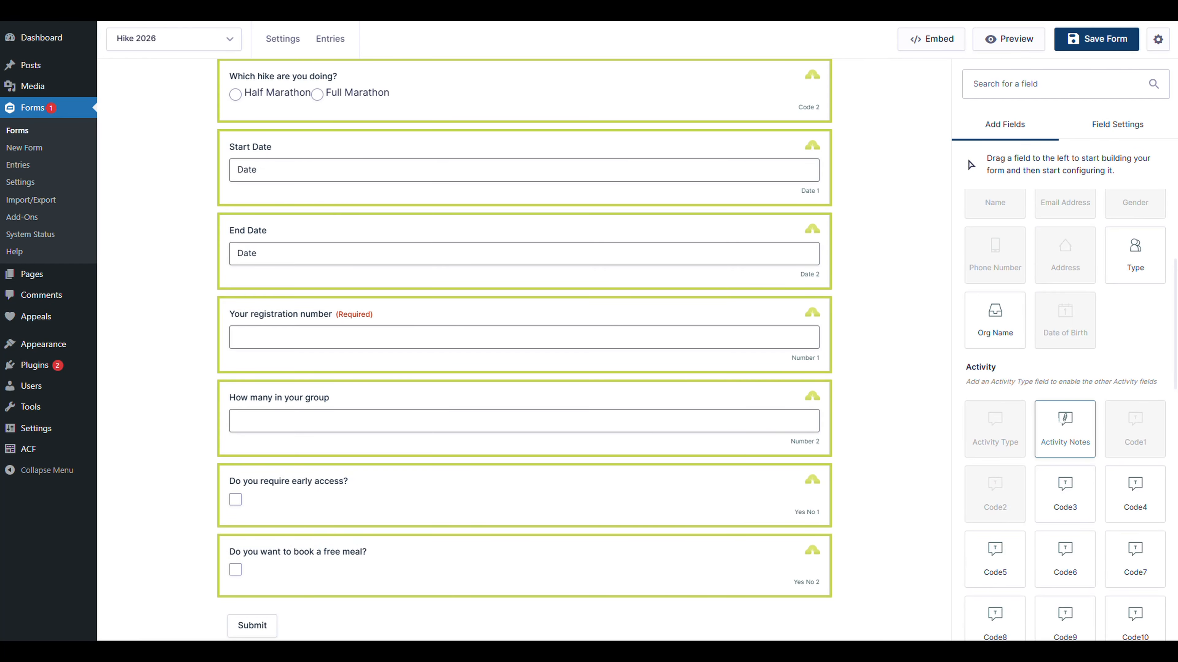
left_click_drag(943, 495, 812, 575)
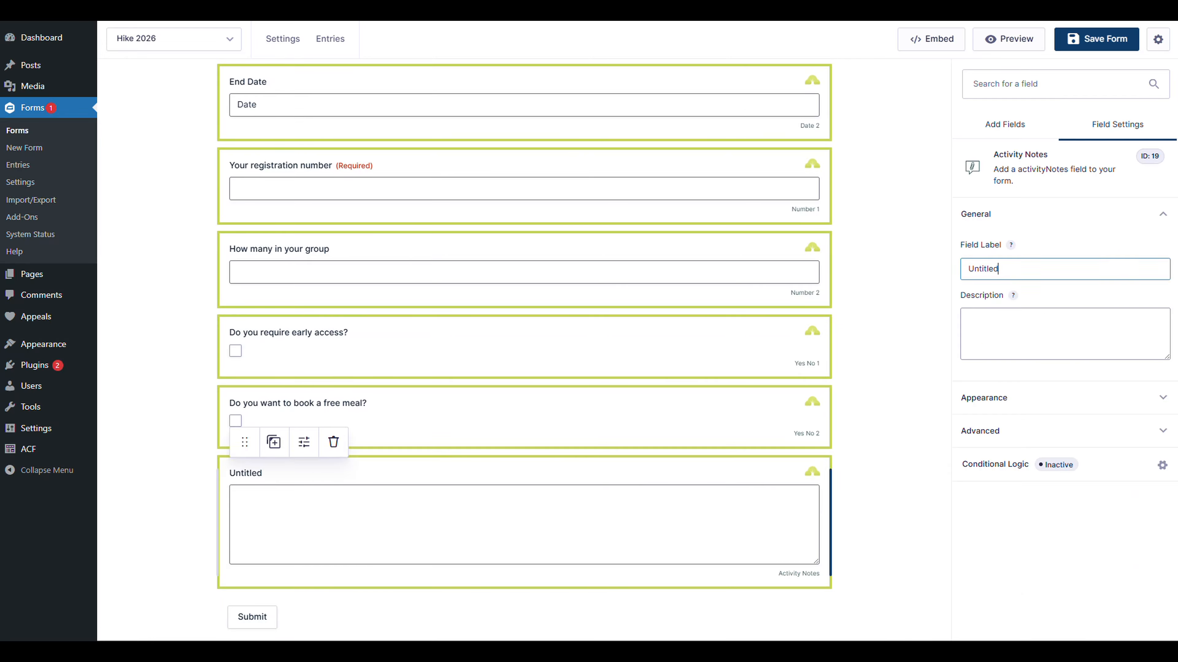
type("ASNy")
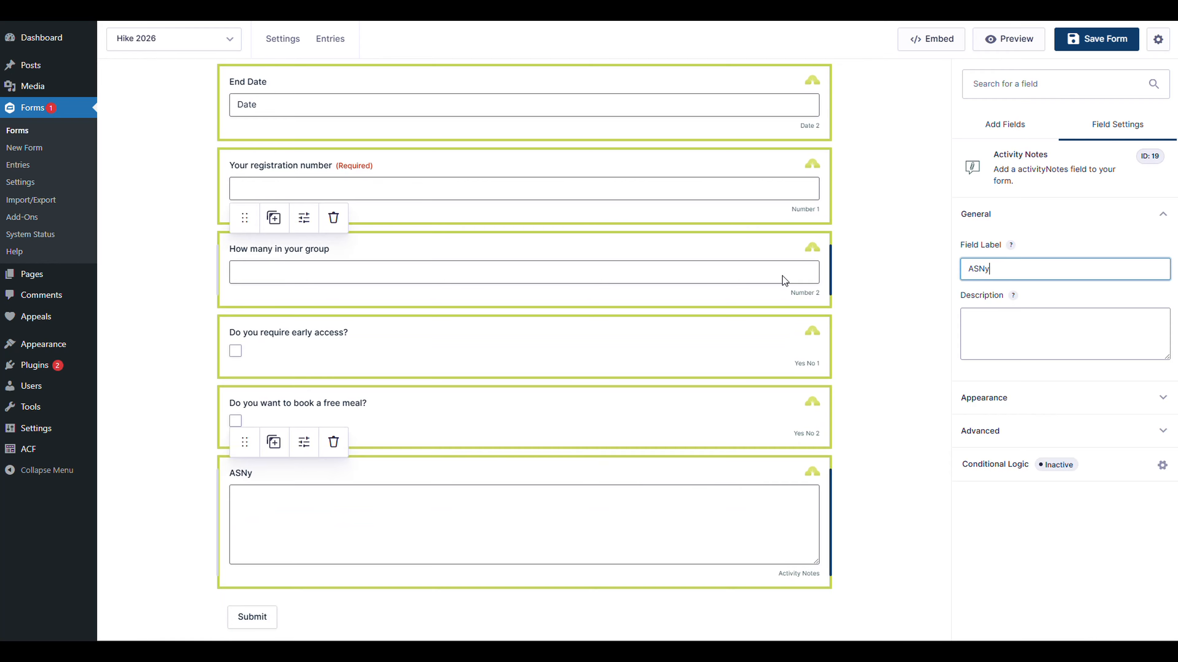
type("thing else you'd like us to k")
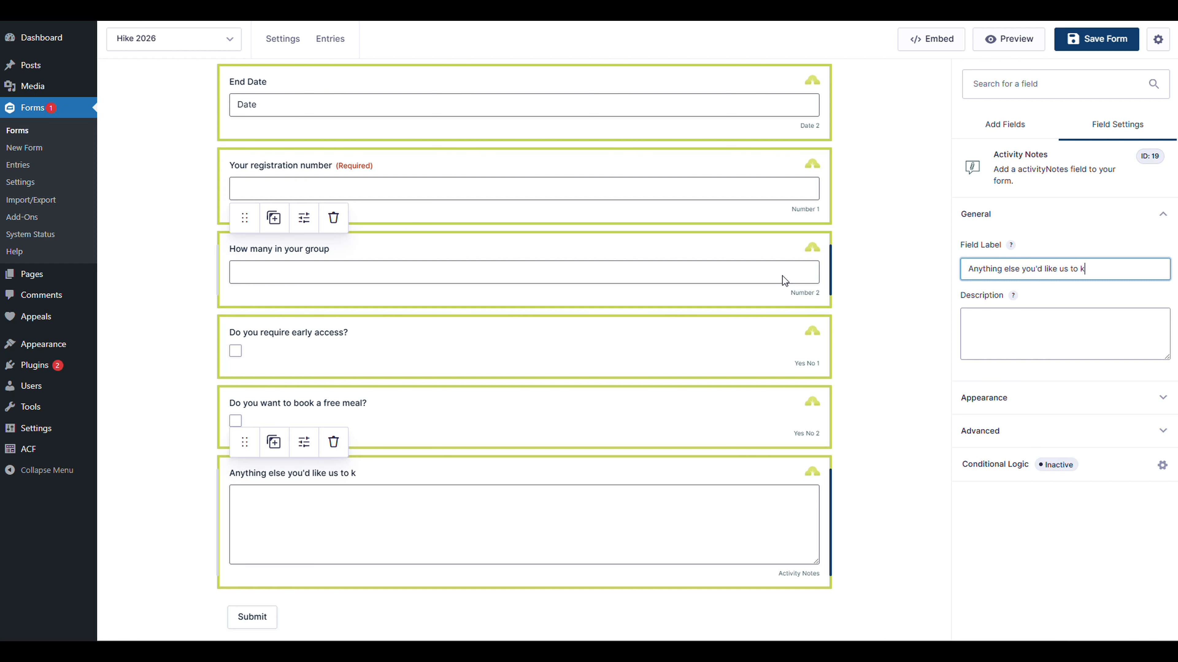
type("ow?")
left_click(872, 232)
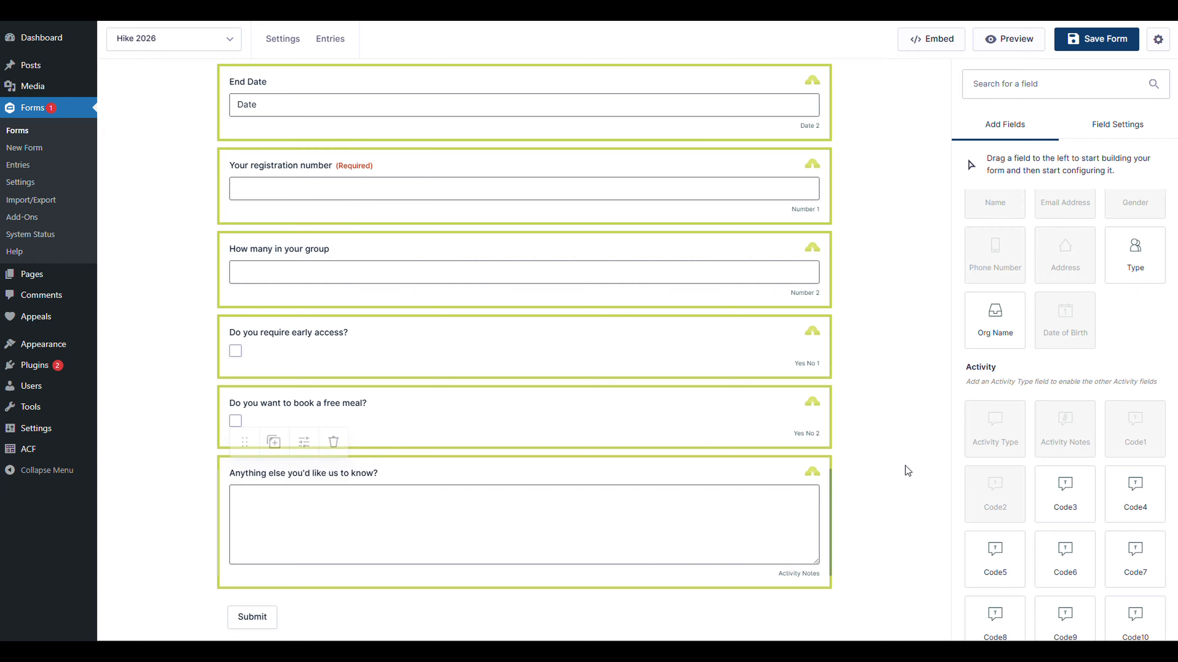
left_click(775, 487)
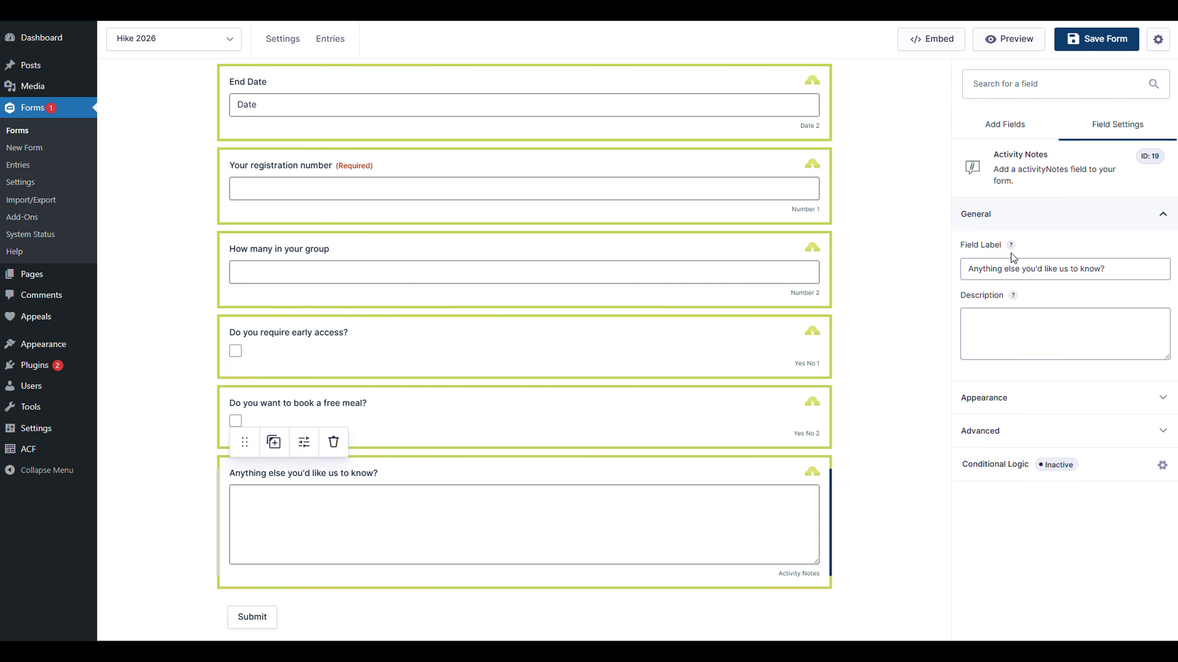
left_click(878, 300)
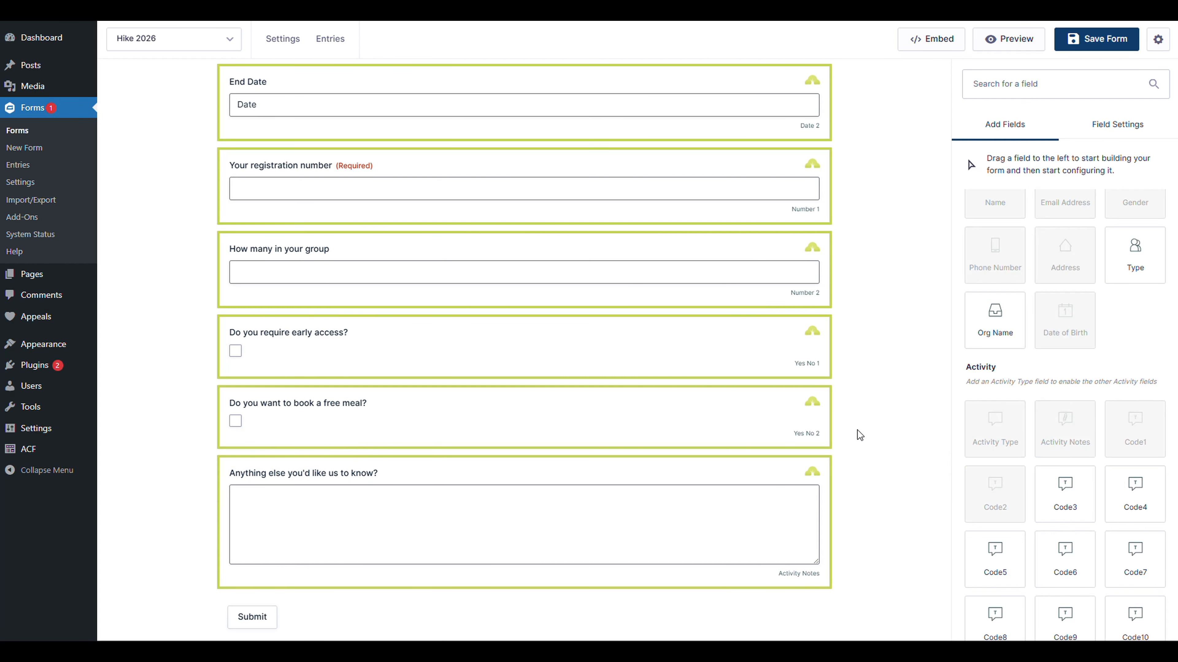
scroll(478, 437, "up", 5)
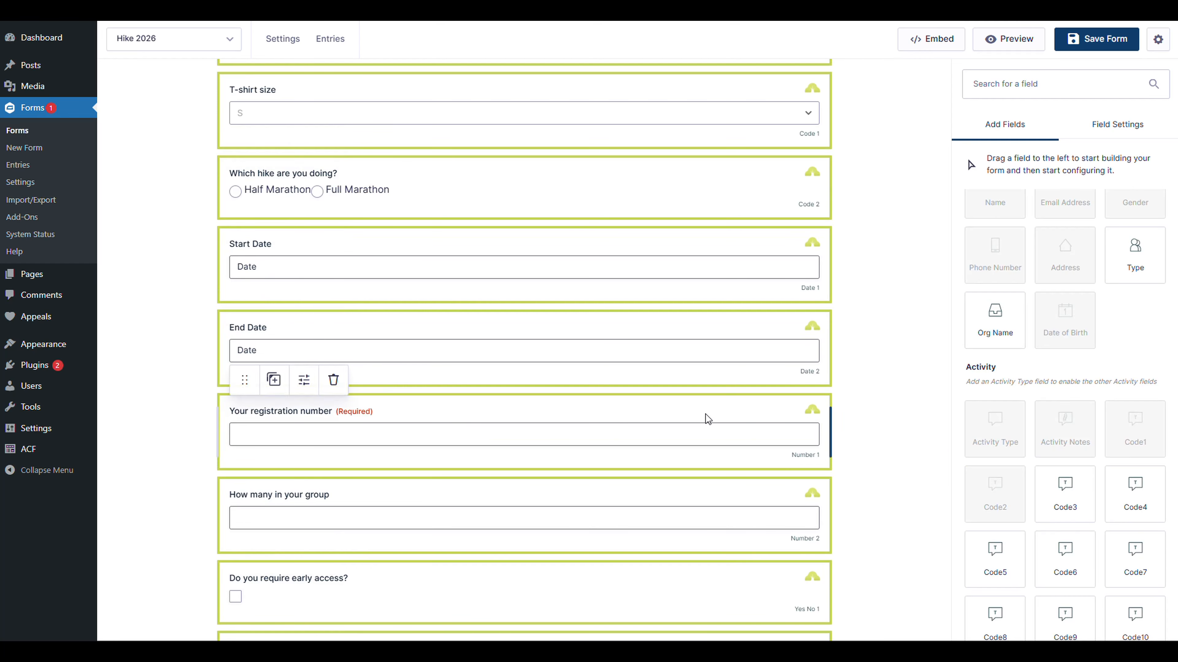
scroll(765, 408, "down", 5)
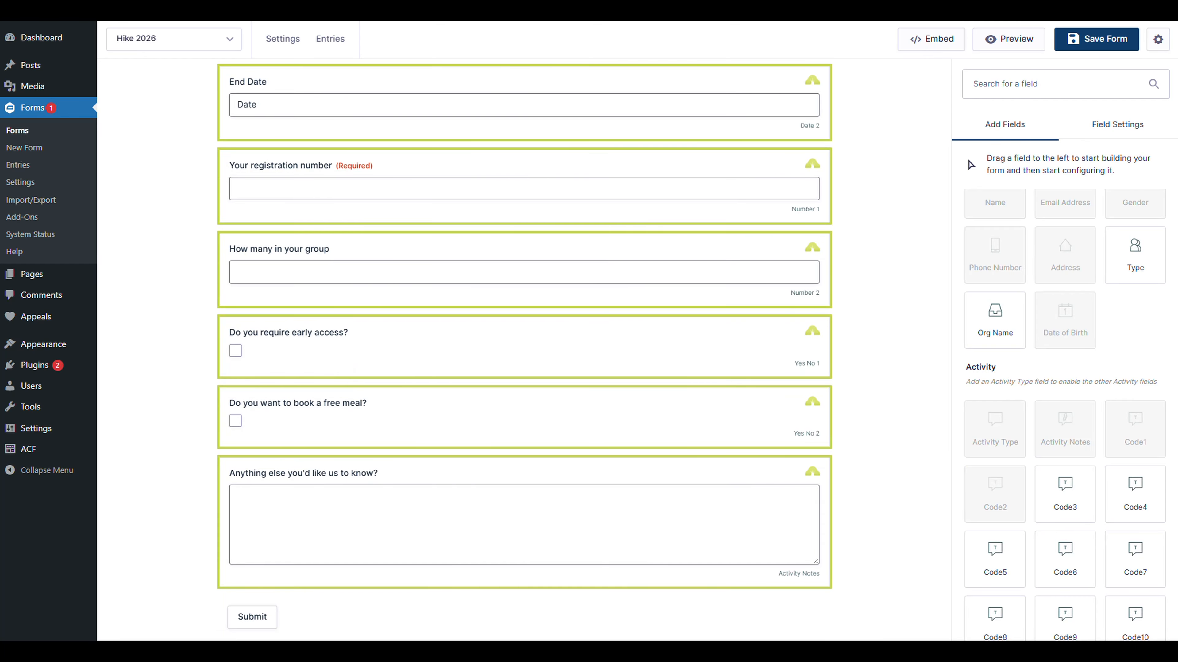
Step: Add a Post Permission field below the notes question and label it "Can we reach you by post?"
scroll(1006, 423, "down", 12)
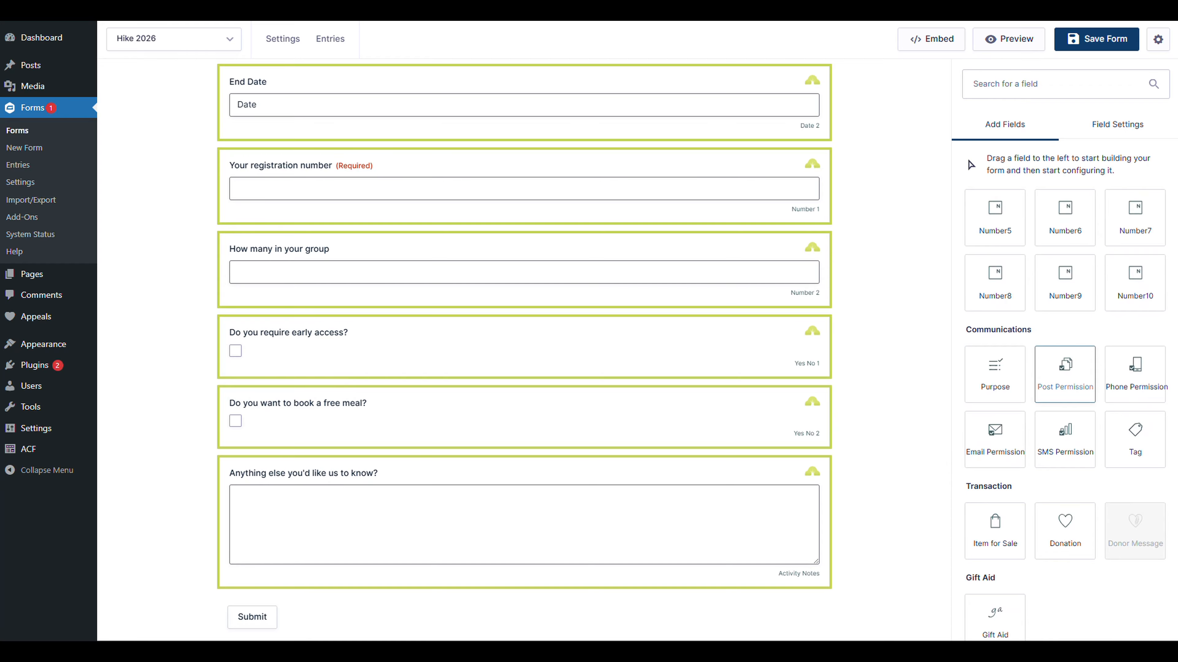
left_click_drag(1056, 385, 633, 599)
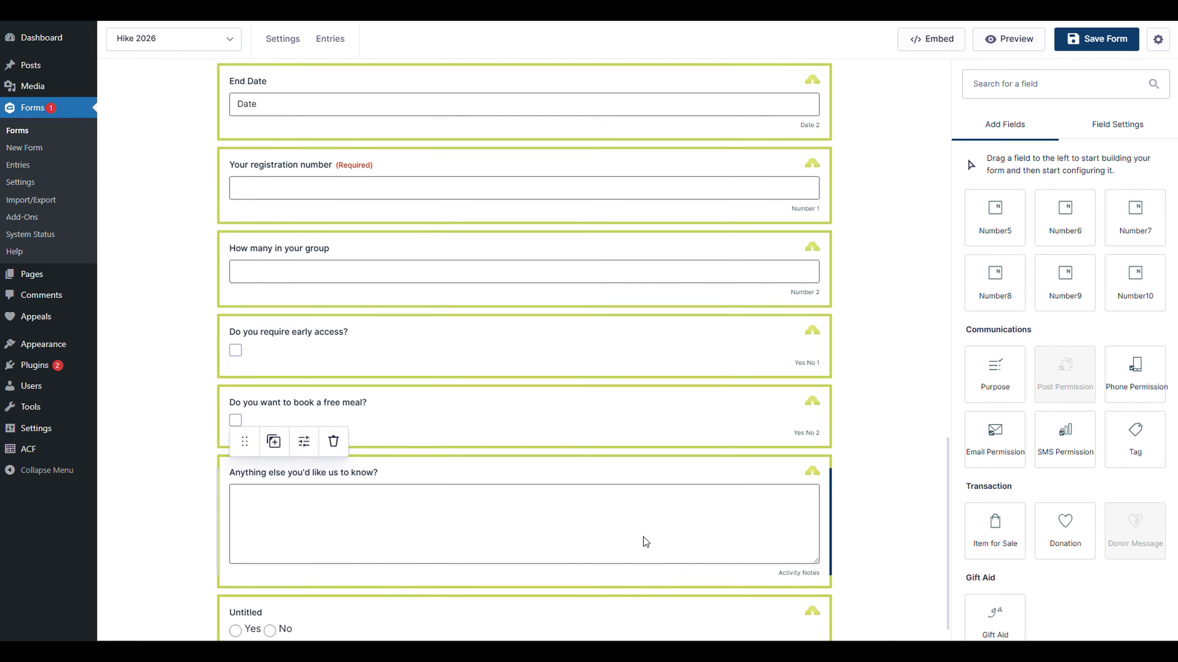
left_click(468, 557)
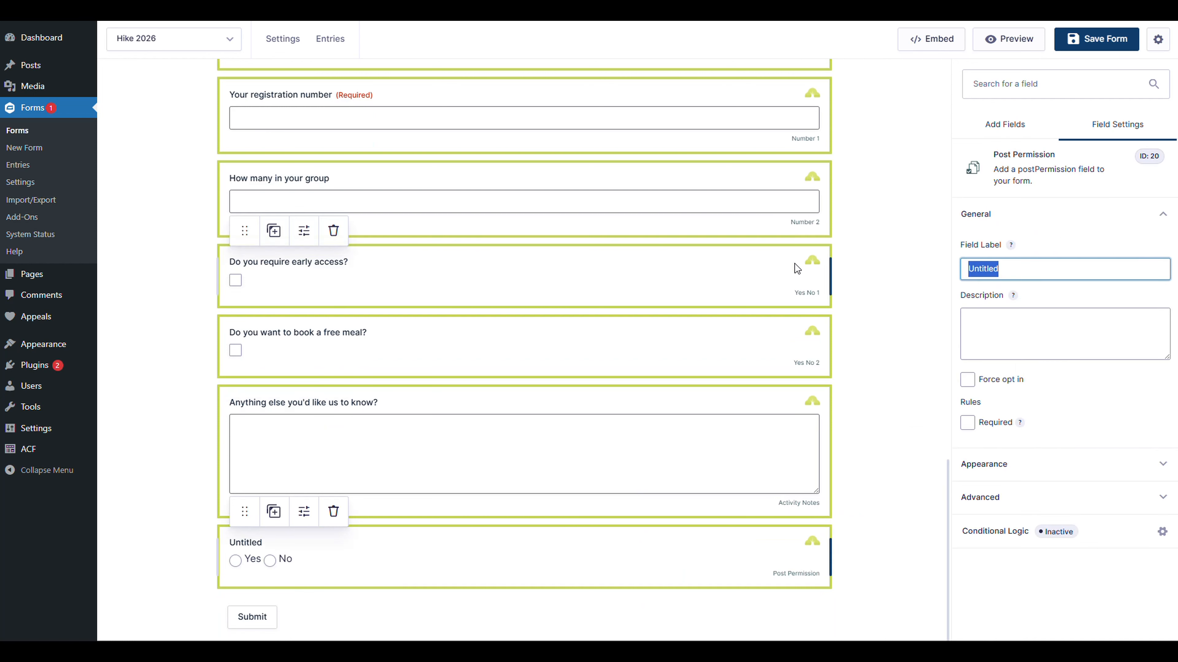
type("Can")
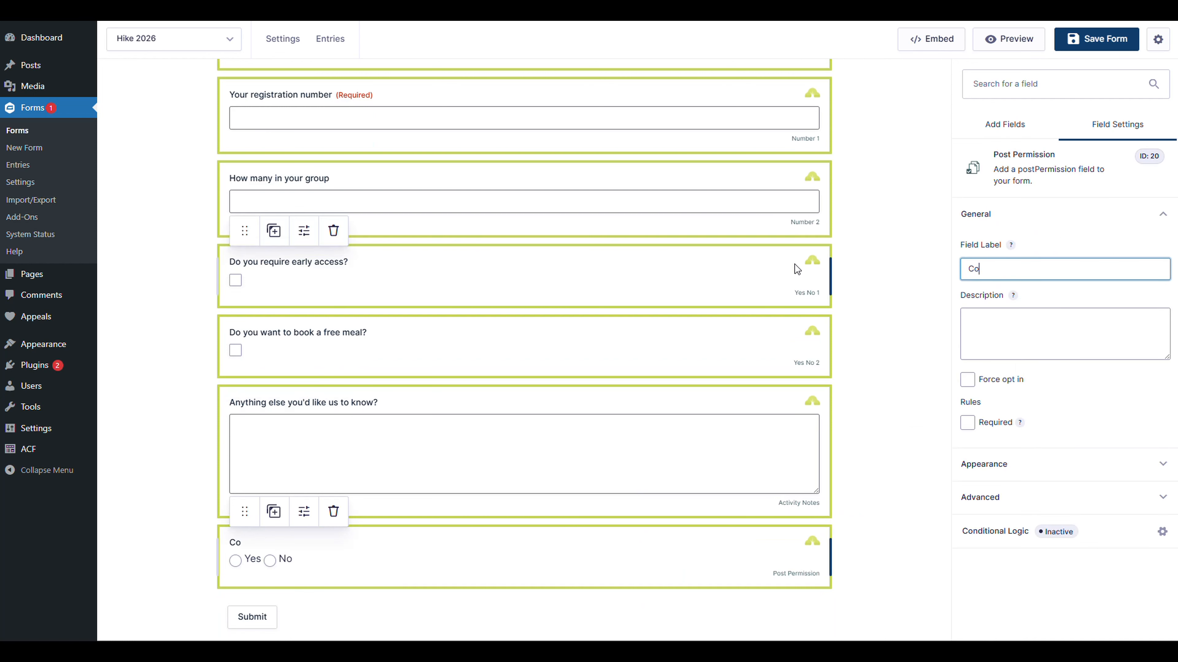
type(" we reach you by")
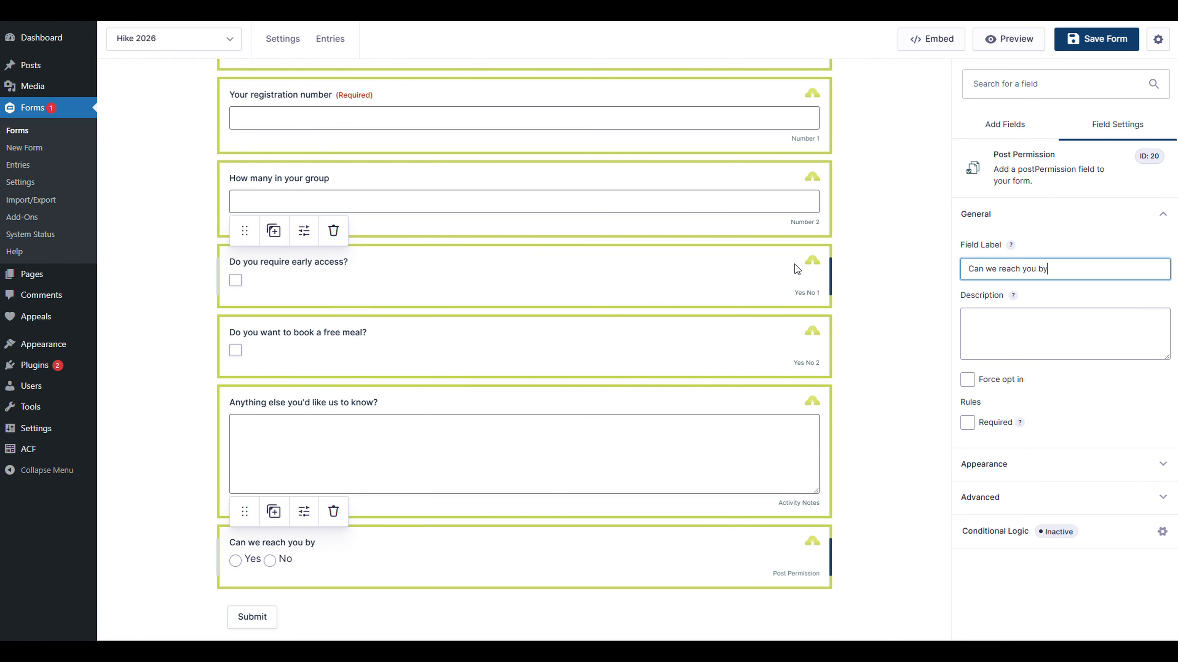
type(" post")
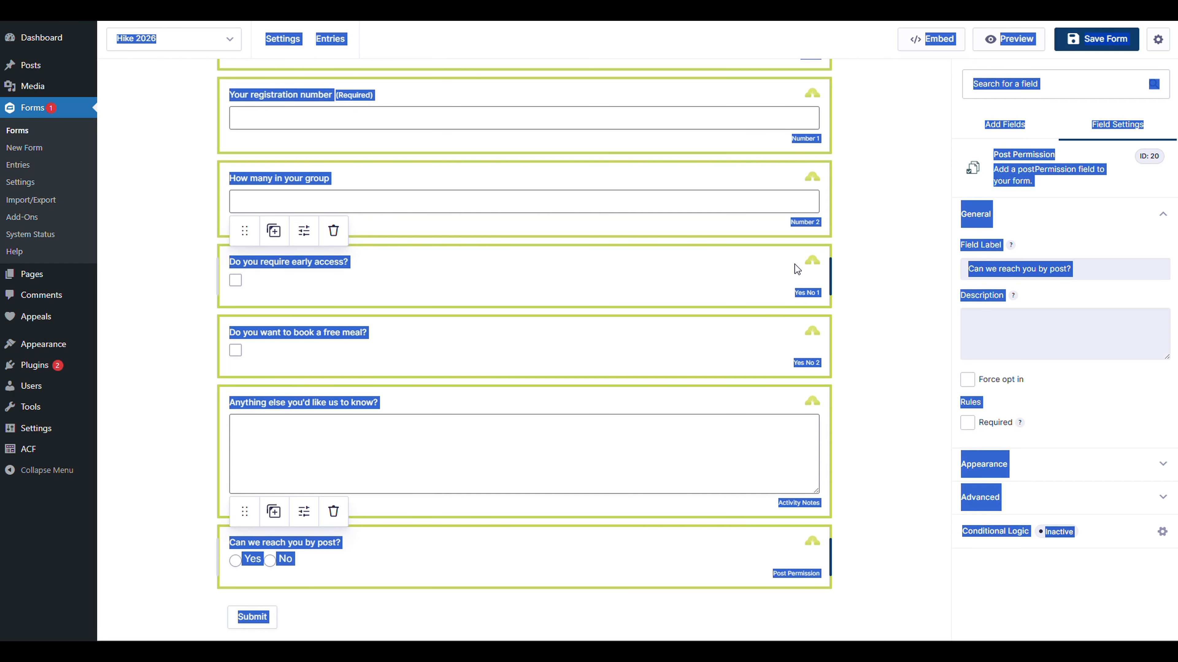
type("?")
key("ctrl+a")
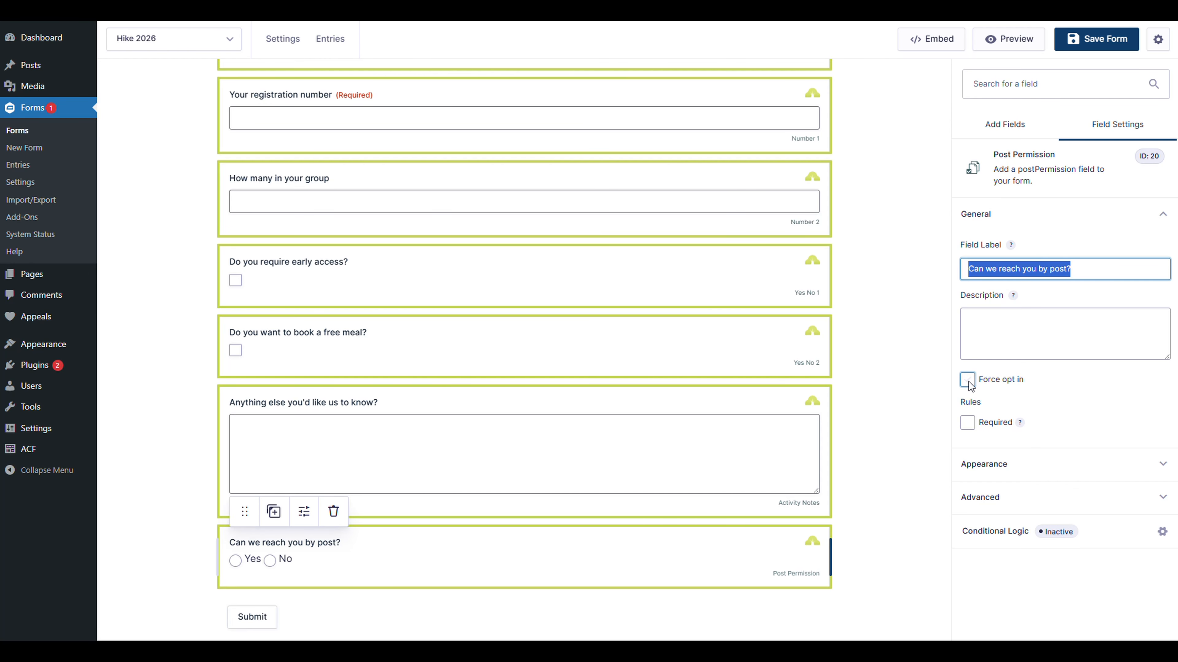
Step: Try the Force opt in option on the post permission field
left_click(967, 380)
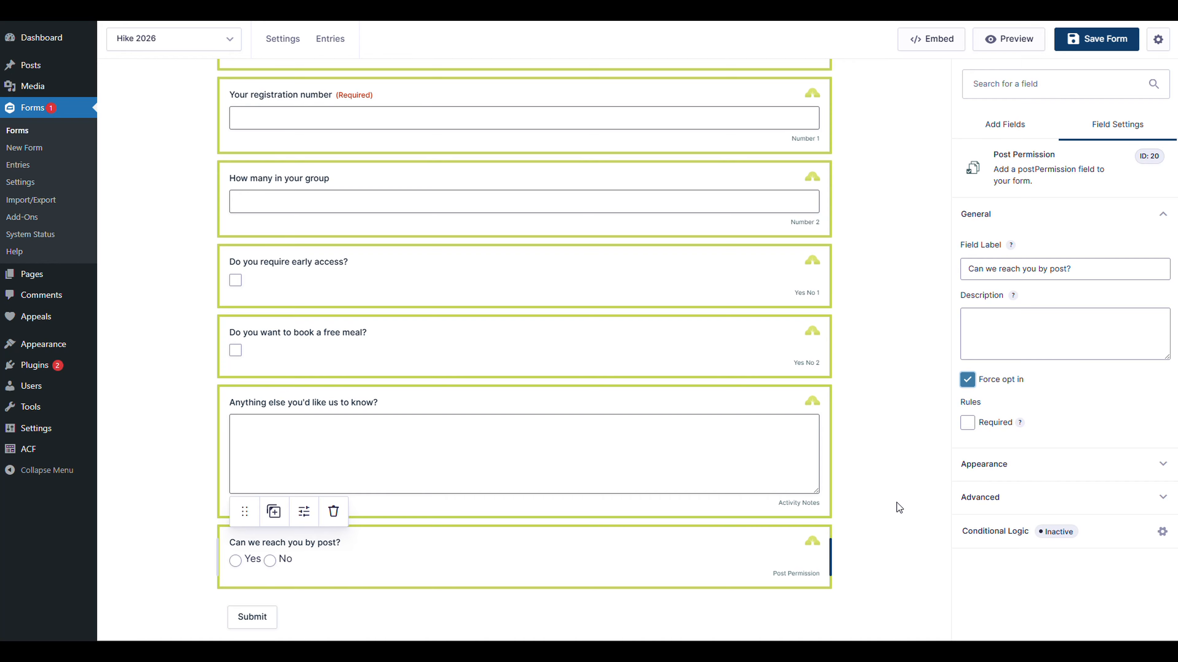
left_click(969, 382)
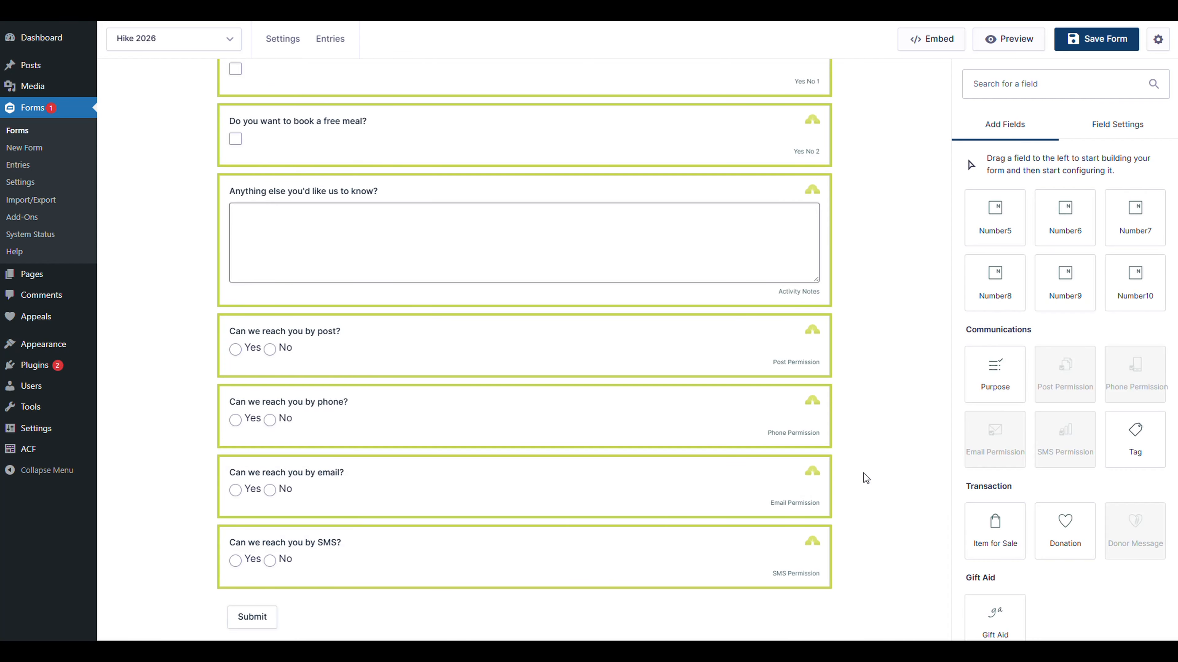
Step: Add a Tag field below the SMS permission question, keeping its render mode at Default Value (hidden)
mouse_move(400, 560)
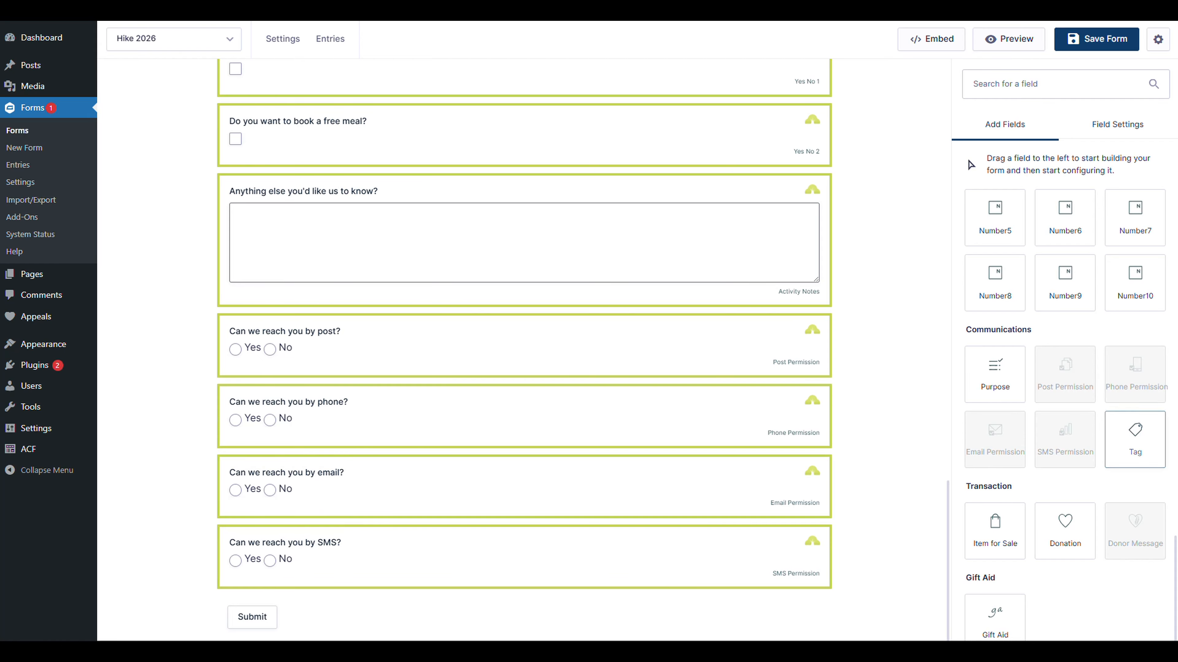
left_click_drag(1135, 439, 809, 602)
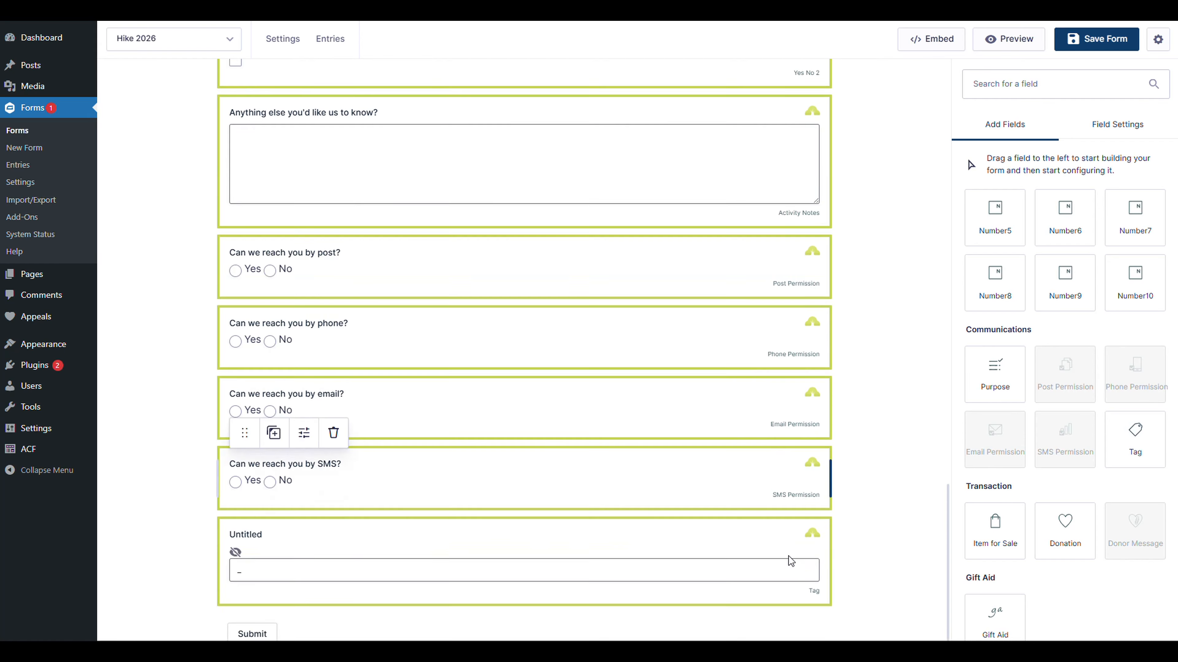
left_click(710, 528)
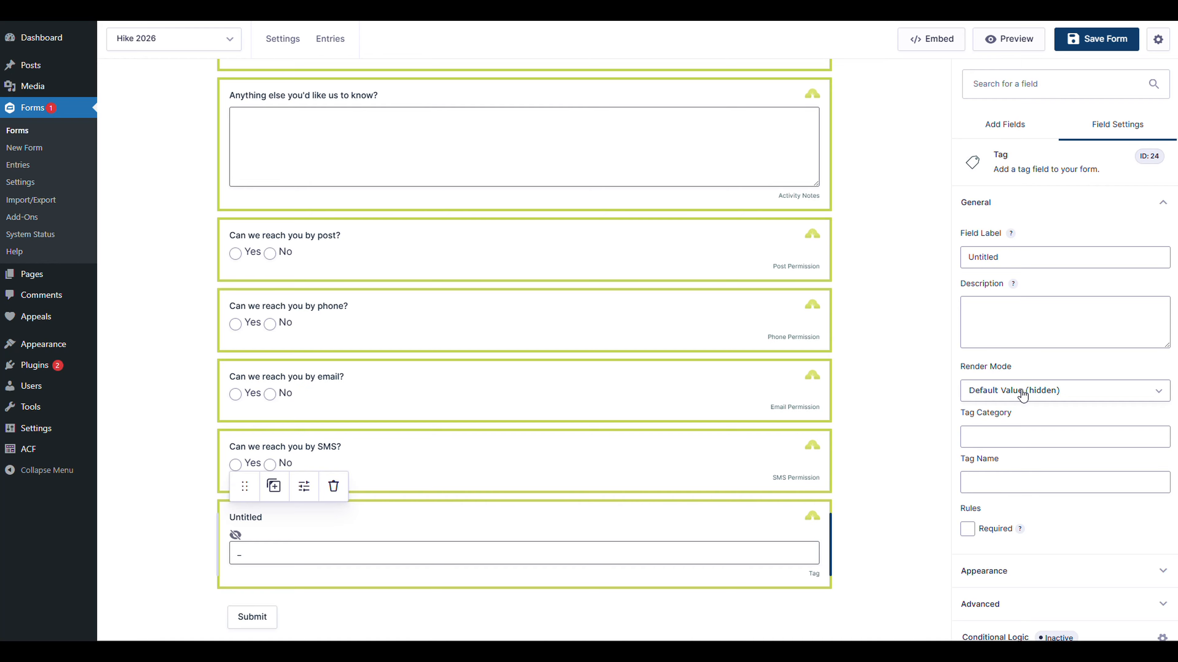
left_click(1022, 395)
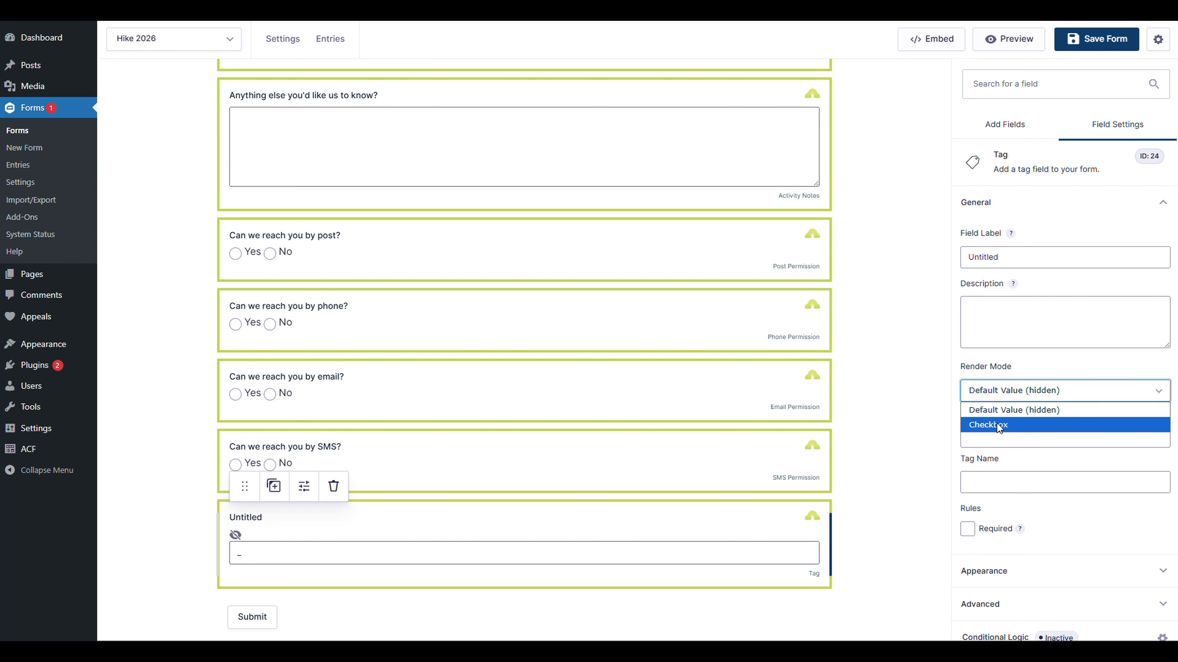
left_click(989, 419)
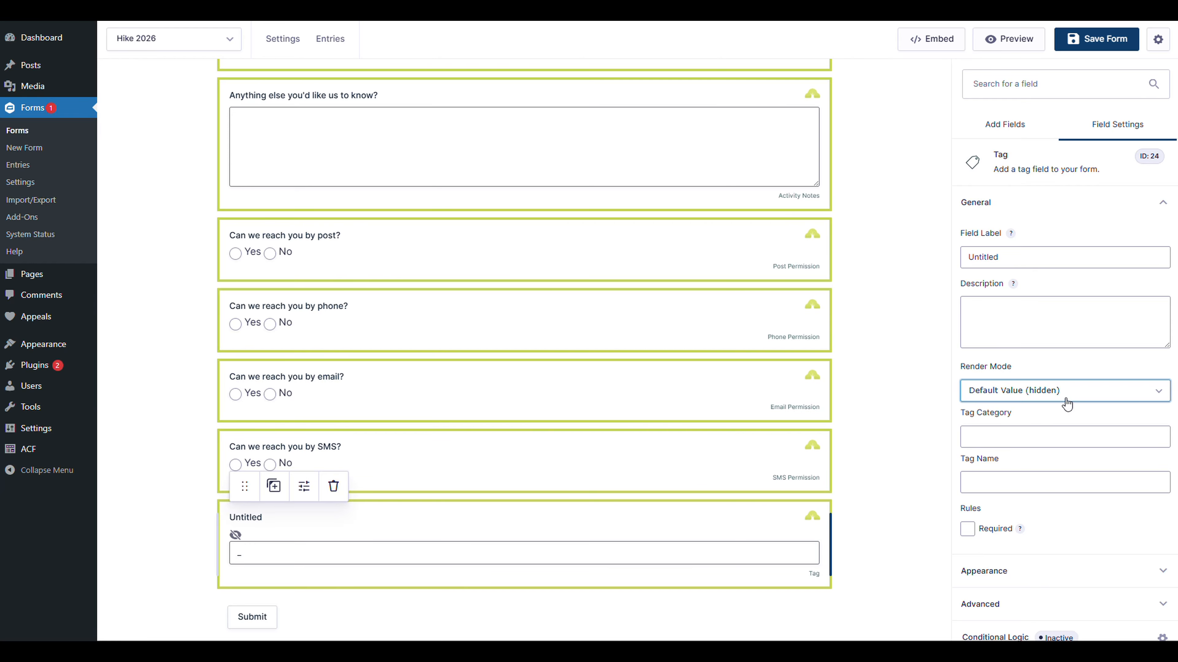
Step: Label the new tag field "Tag" and try to save the form
left_click_drag(1001, 257, 982, 257)
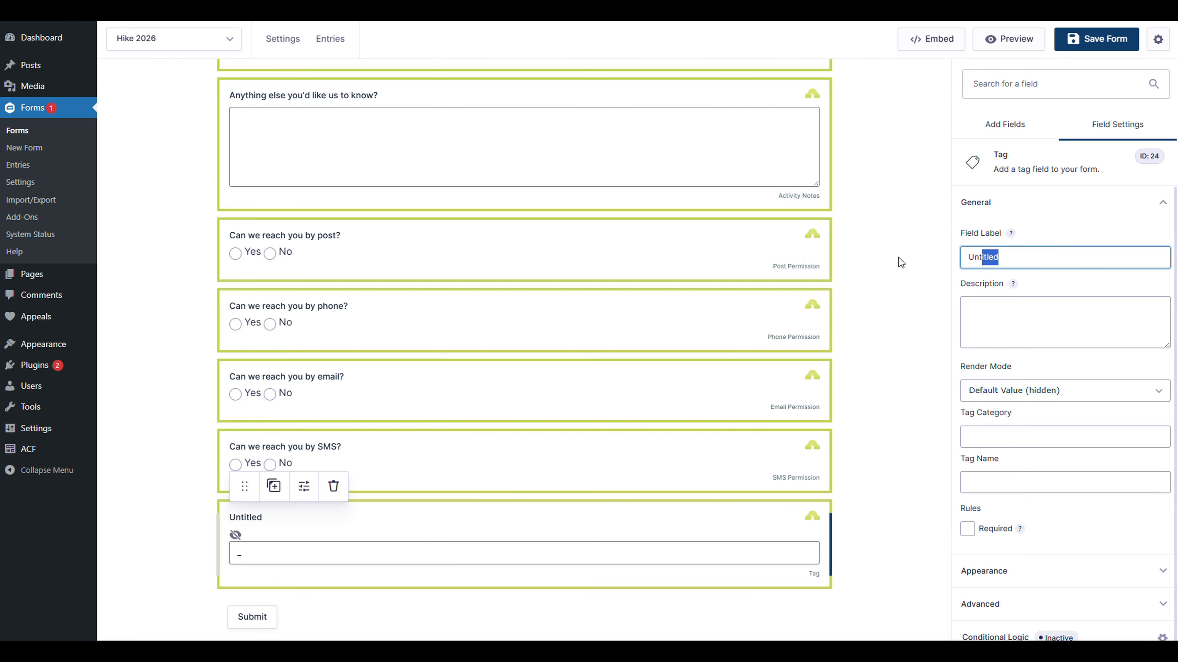
left_click_drag(900, 262, 857, 262)
type("Tag")
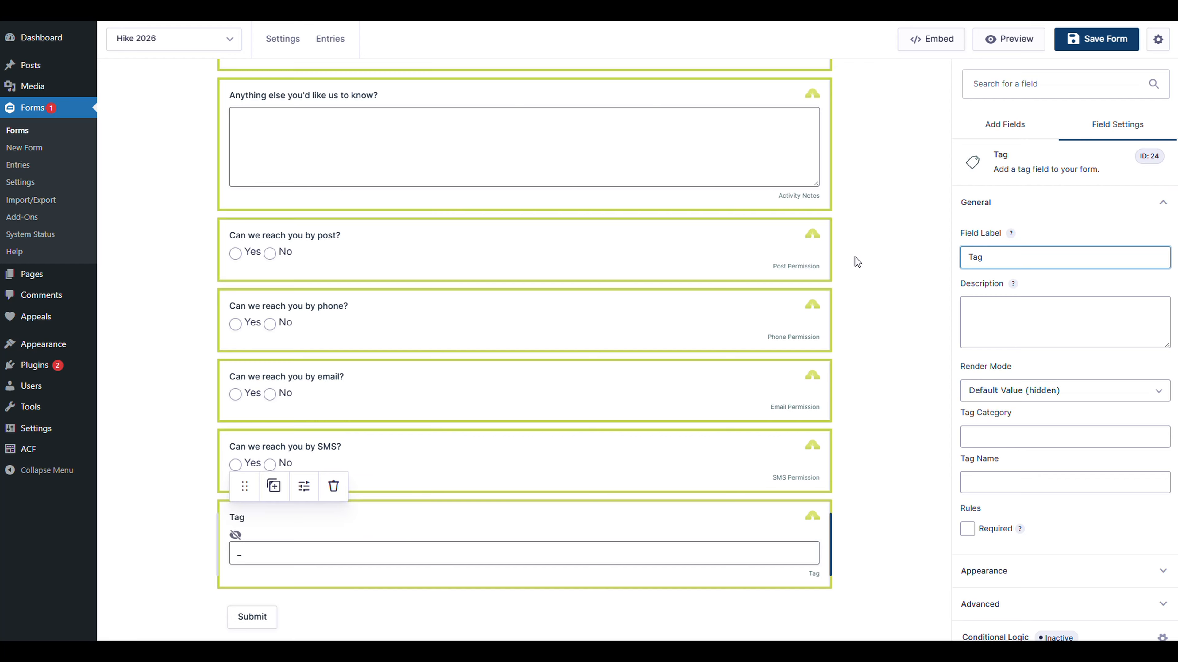
key("ctrl+s")
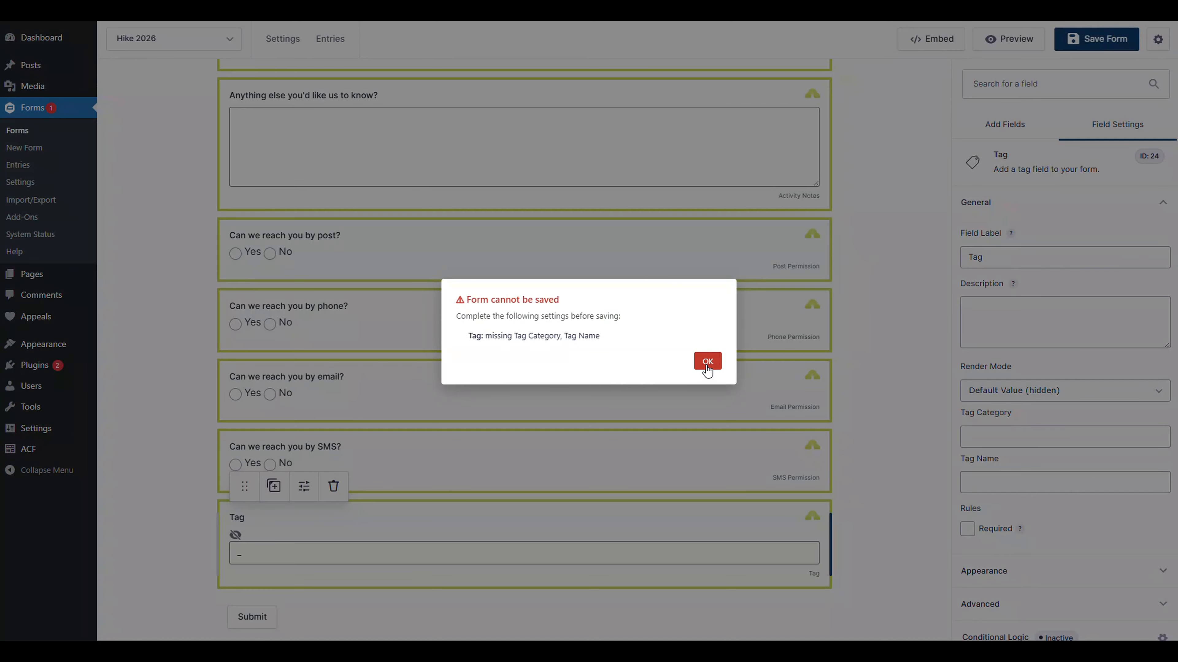
left_click(706, 364)
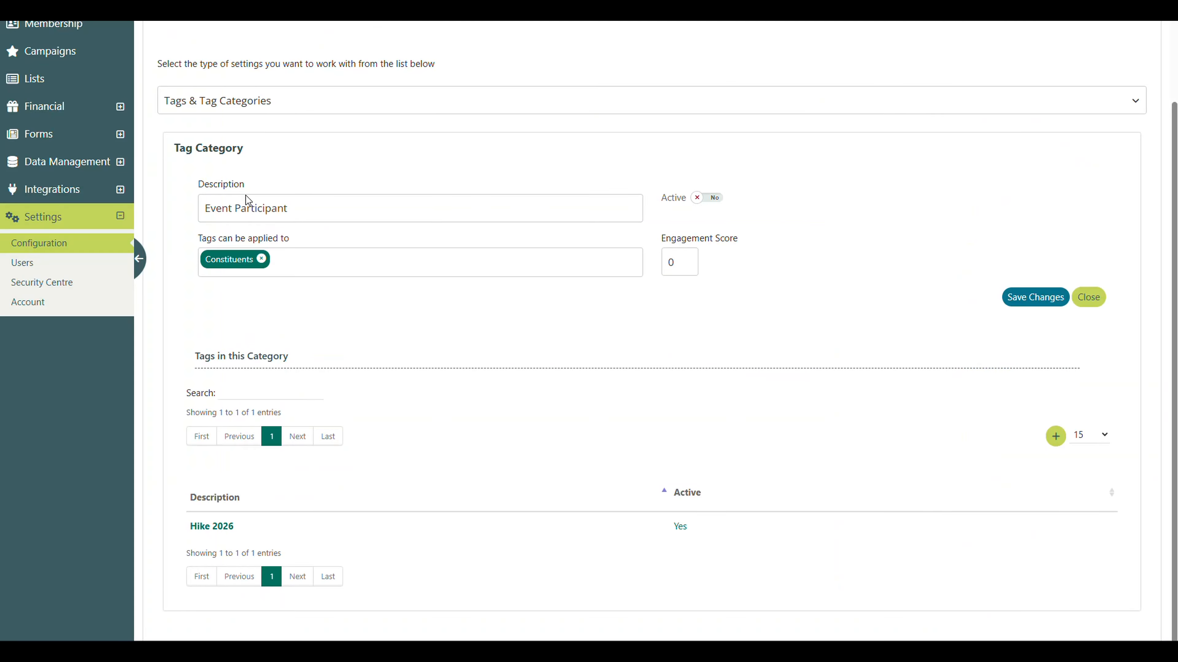
Step: Copy the tag category name "Event Participant" from Donorfy and enter it as the form field's Tag Category
left_click_drag(301, 208, 165, 201)
key("ctrl+c")
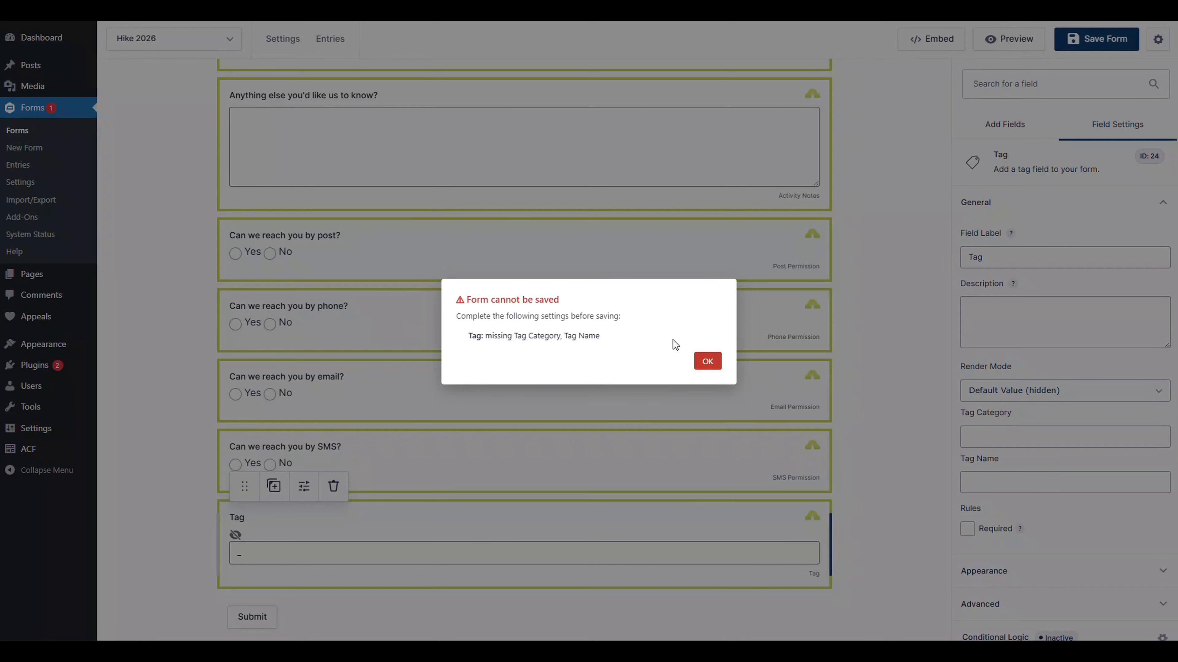
left_click(706, 362)
left_click(1027, 436)
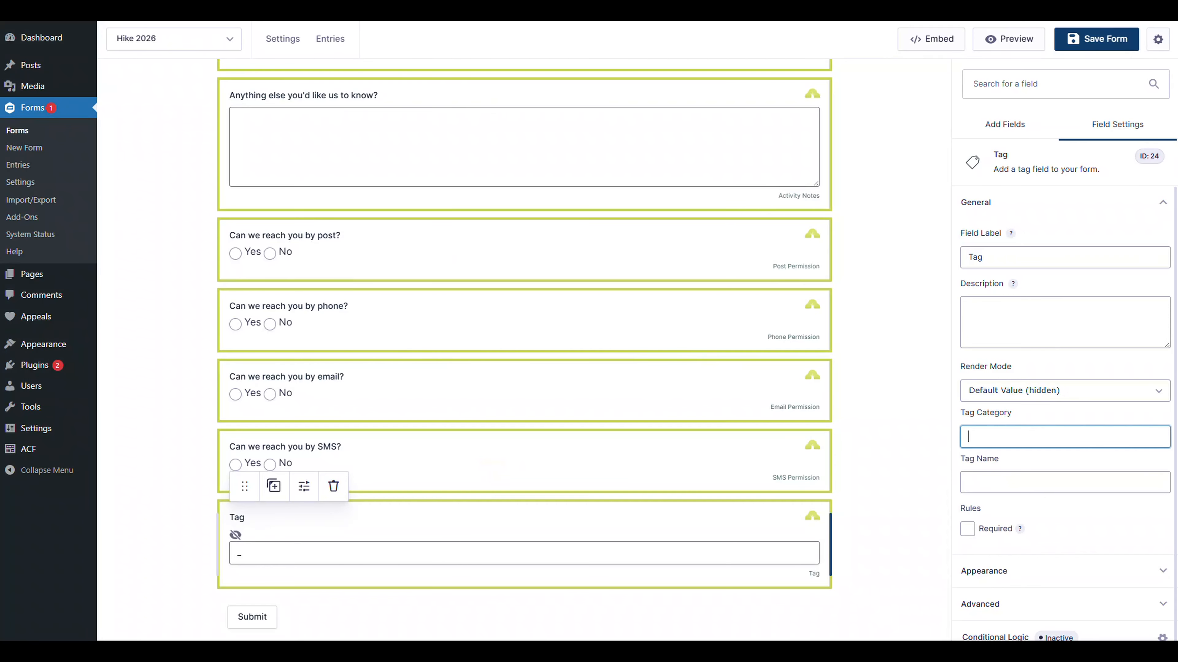
key("ctrl+v")
Step: Copy the tag name "Hike 2026" from the Donorfy tag category and enter it as the form field's Tag Name
left_click(1033, 480)
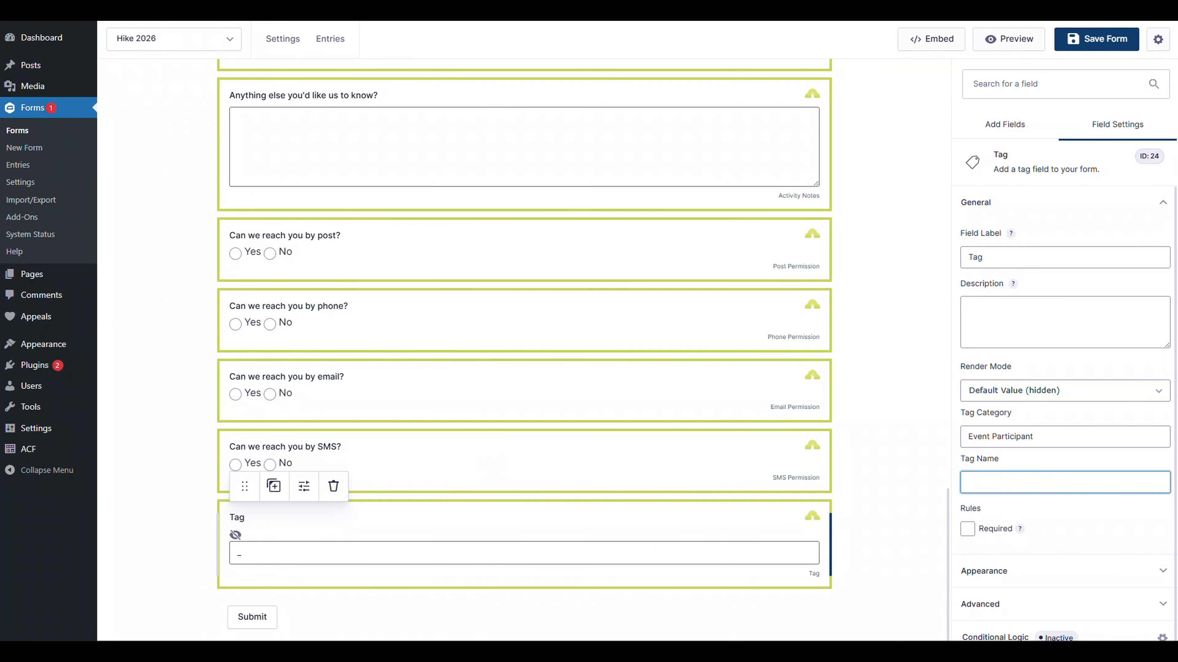
key("alt+Tab")
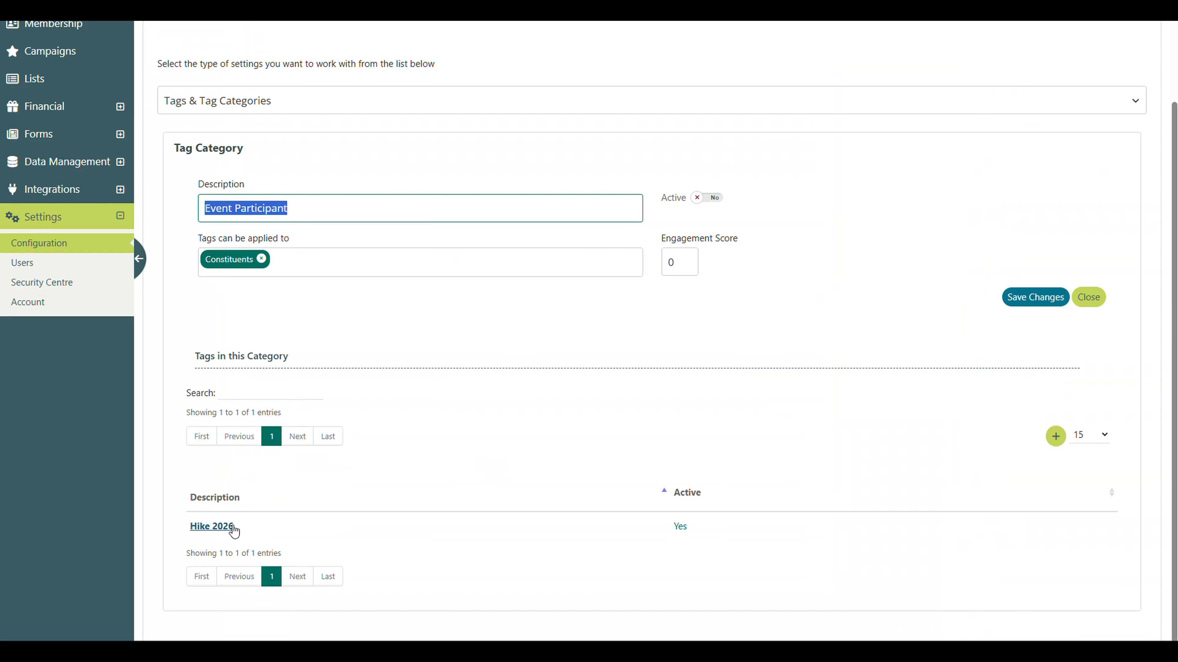
left_click_drag(233, 529, 190, 527)
key("ctrl+c")
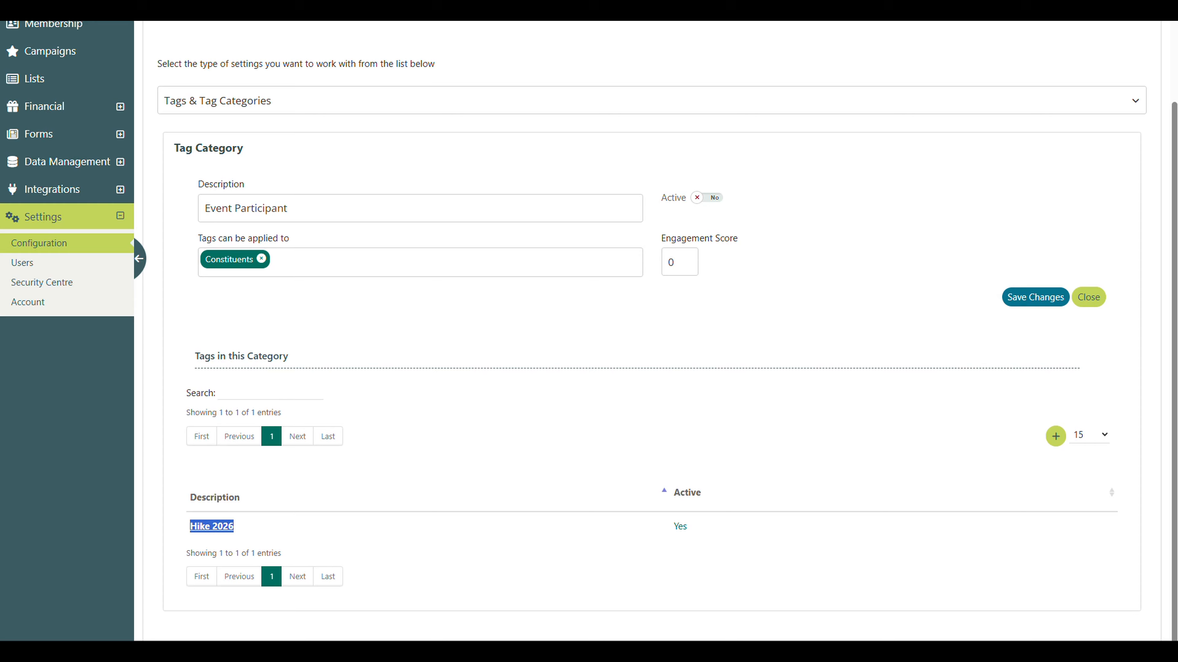
left_click(204, 527)
key("ctrl+a")
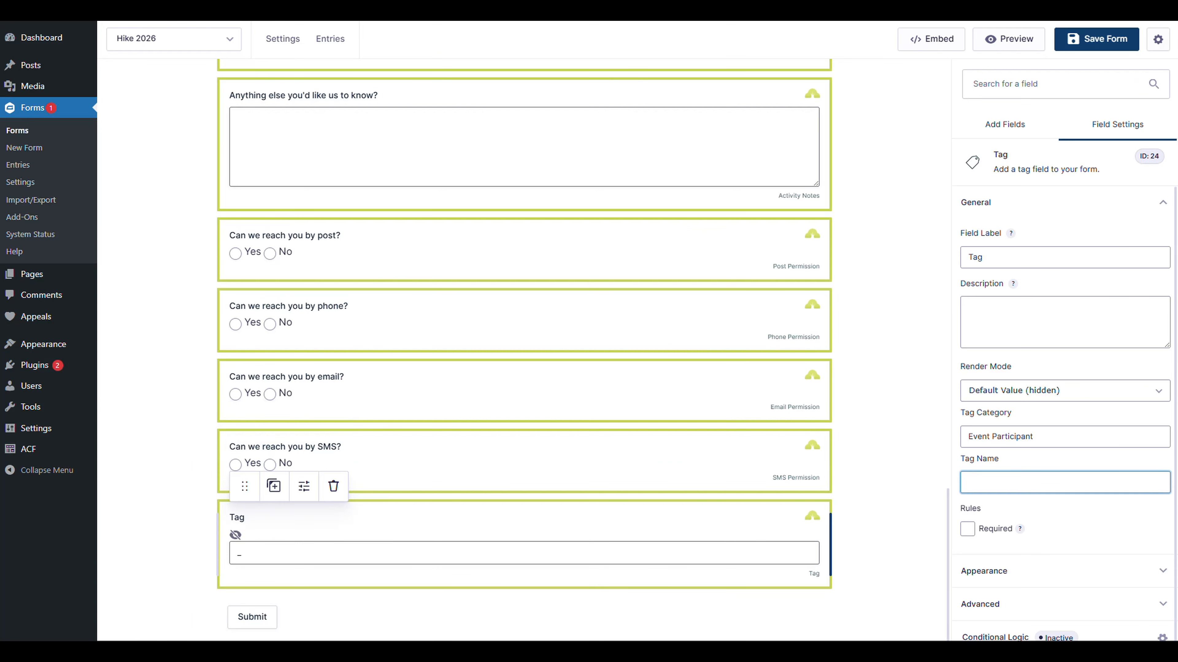
key("ctrl+v")
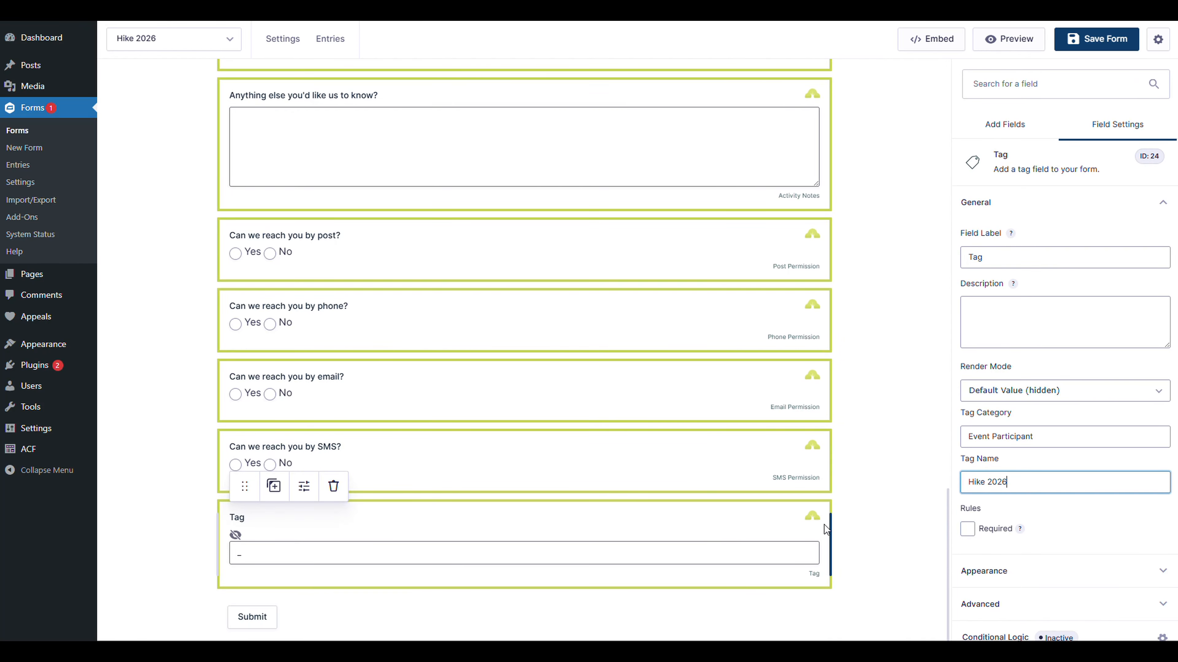
Step: Add a second Tag field below the first one at the end of the form
left_click(868, 512)
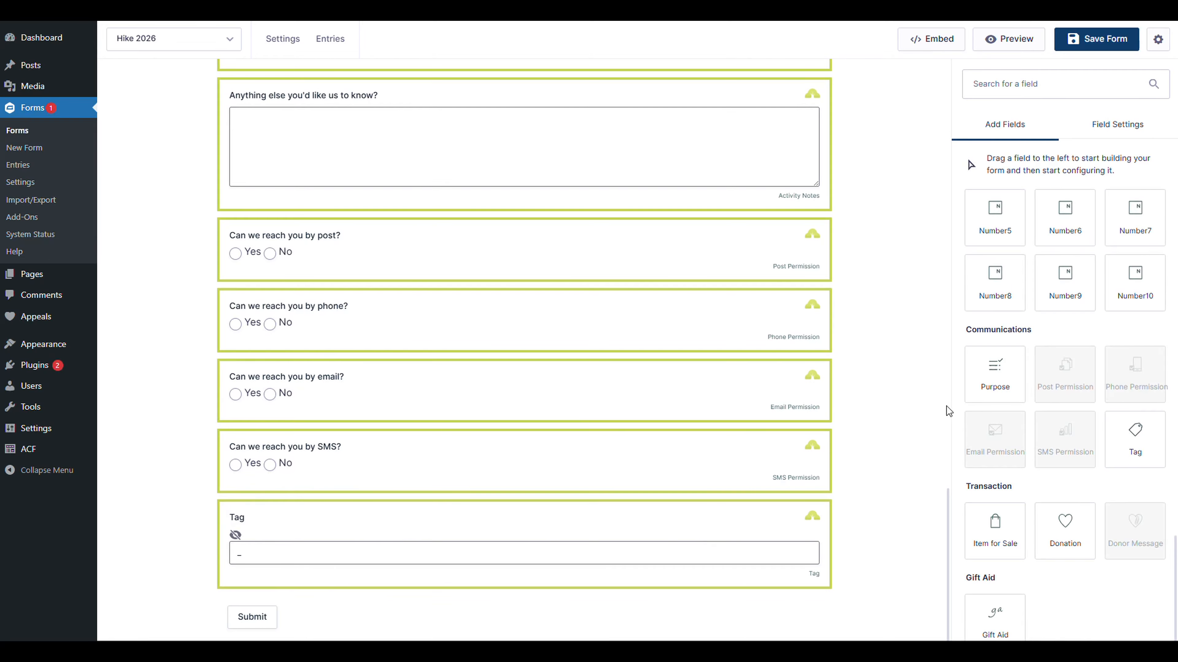
left_click_drag(1135, 440, 801, 602)
scroll(853, 556, "down", 2)
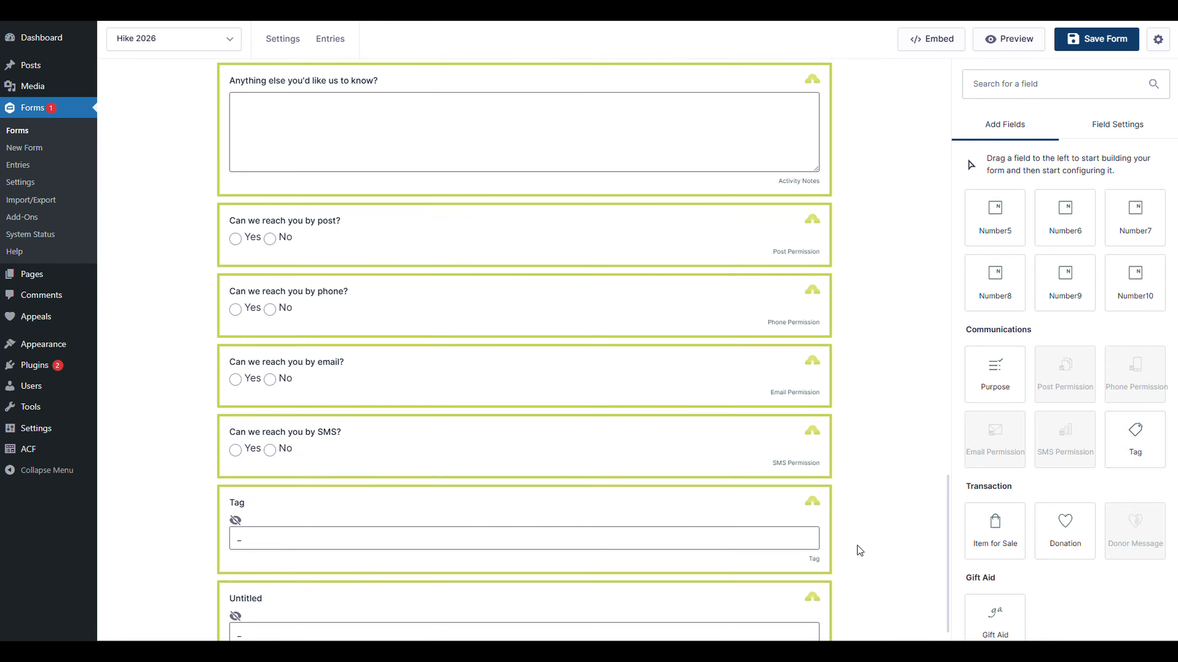
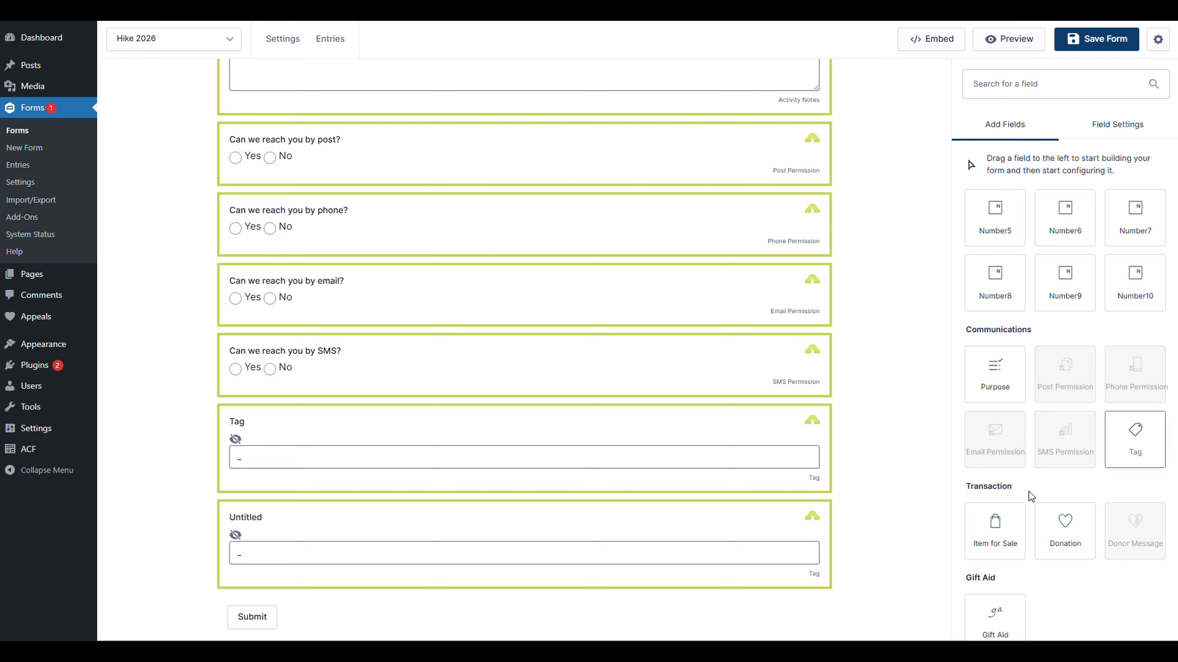
Step: Look through the available Donorfy fields, including the Constituent, Activity, Communications, Transaction and Gift Aid groups
scroll(1135, 445, "up", 5)
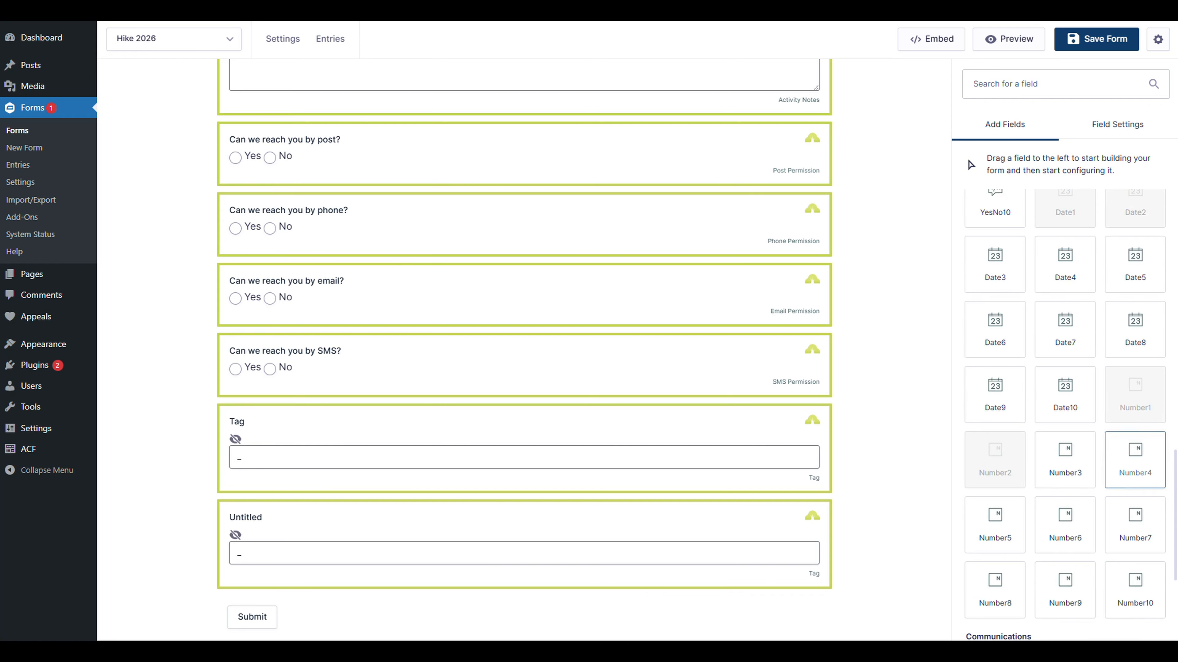
scroll(1135, 459, "down", 1)
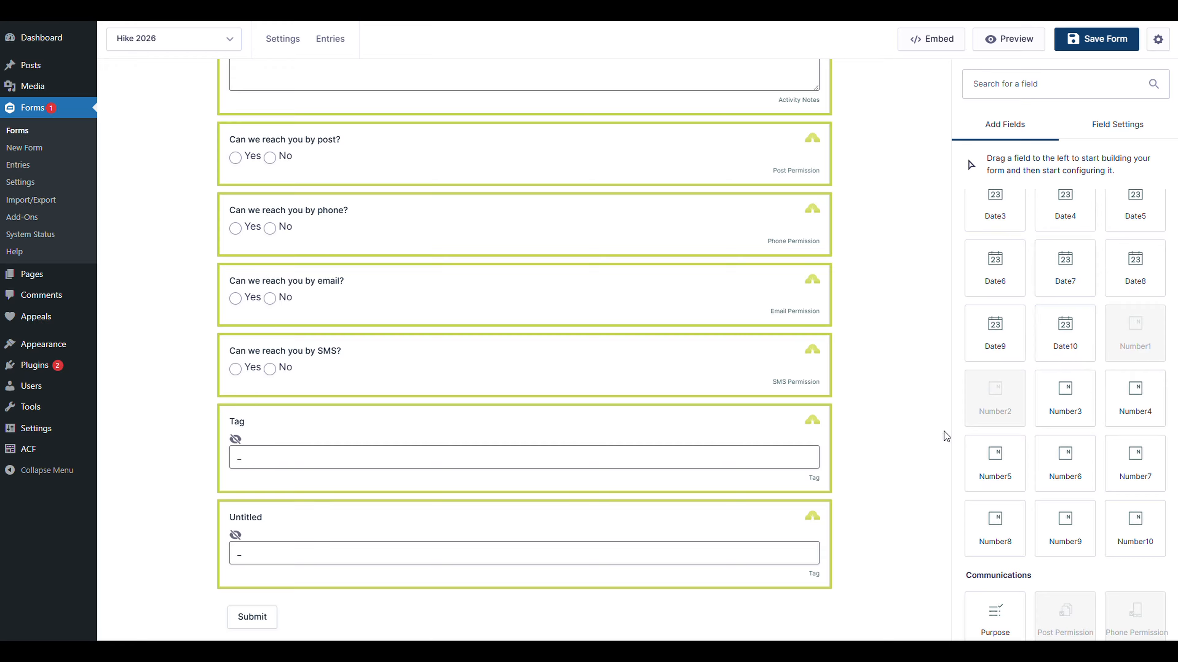
scroll(1106, 517, "up", 3)
scroll(1106, 517, "up", 8)
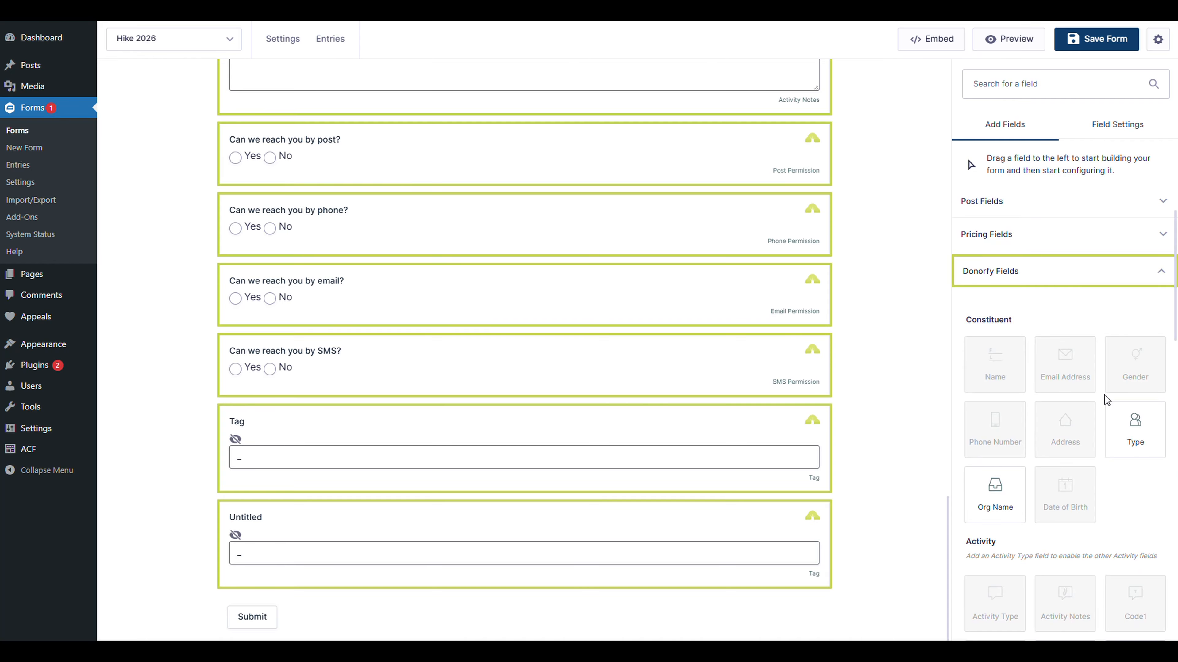
scroll(1106, 400, "down", 1)
scroll(1061, 488, "down", 2)
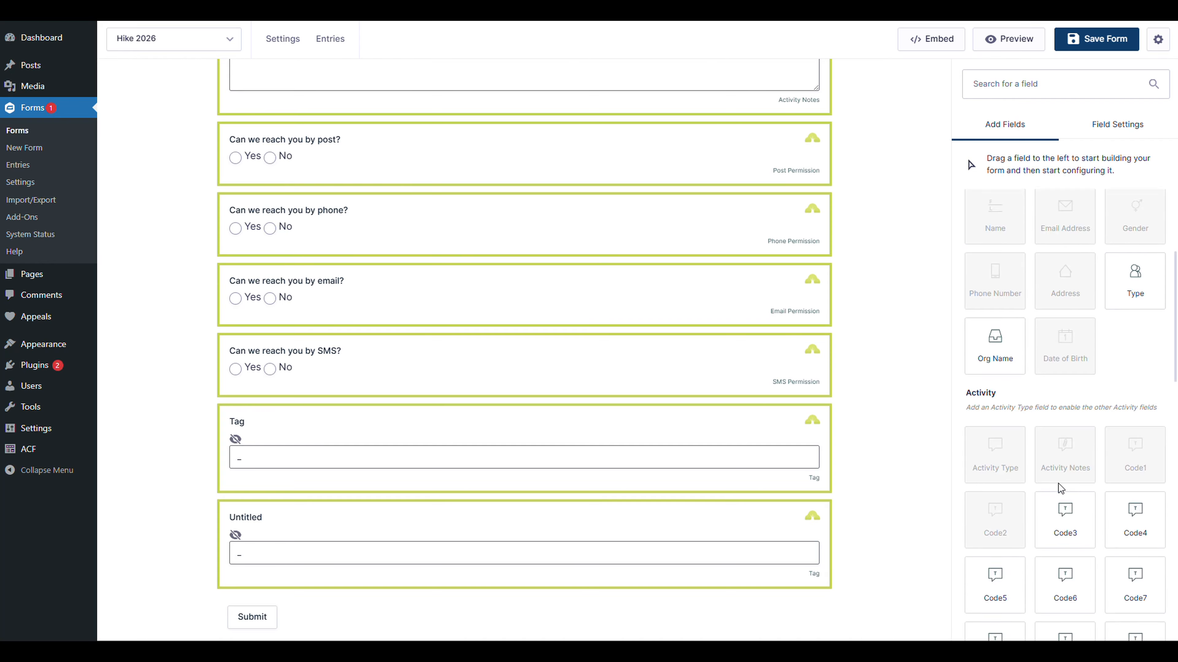
scroll(1061, 488, "down", 10)
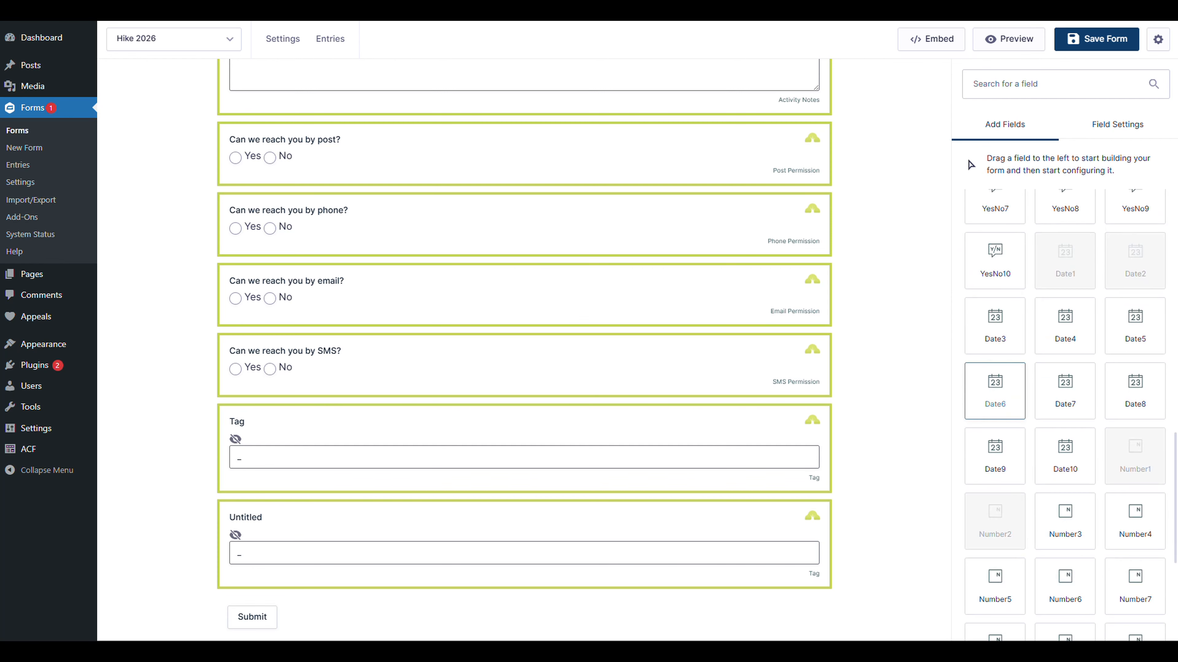
scroll(1067, 416, "down", 6)
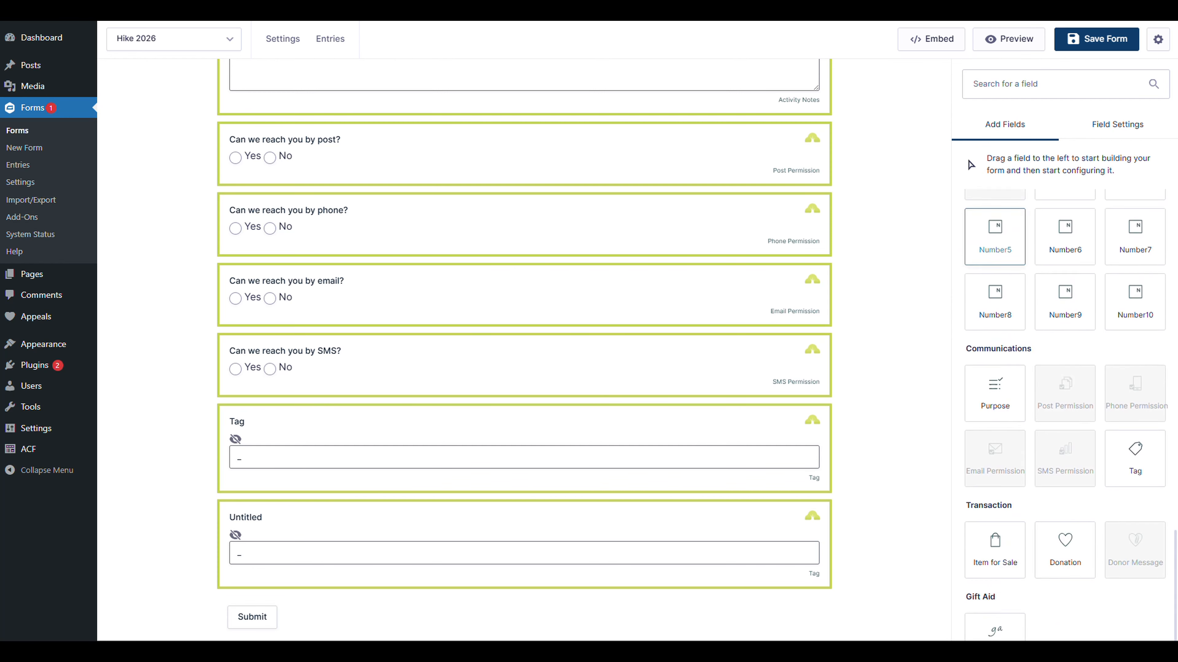
scroll(995, 376, "down", 1)
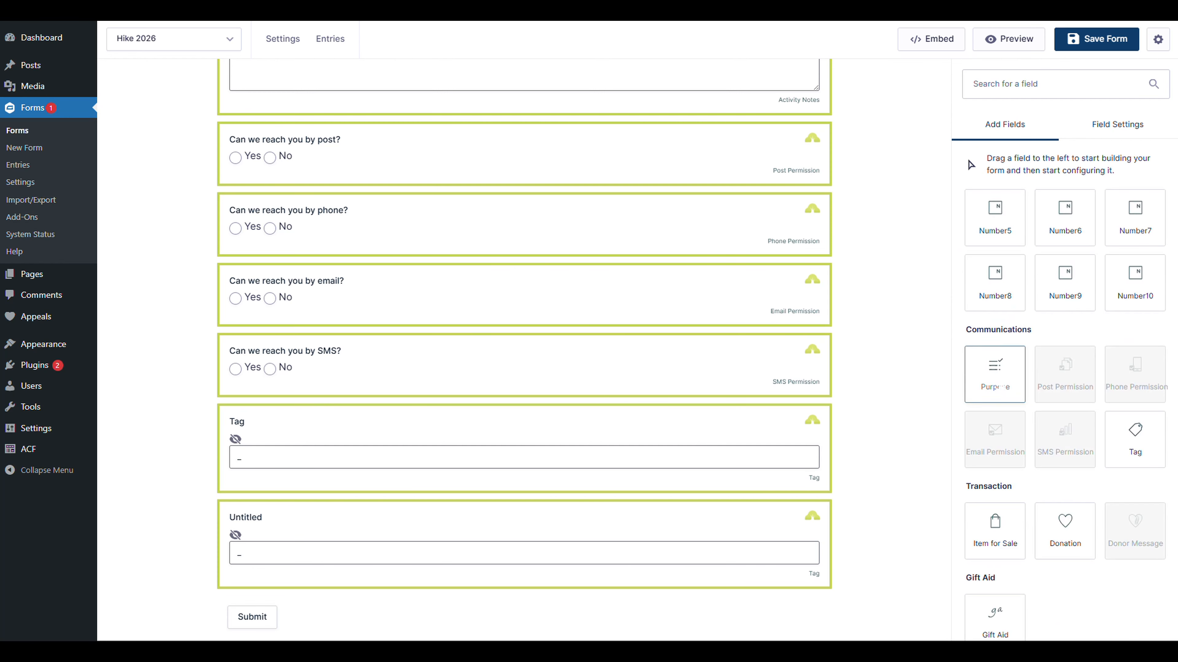
Step: Copy the tag category name "Touchpoint" from Donorfy and enter it as the second tag field's Tag Category
left_click(745, 518)
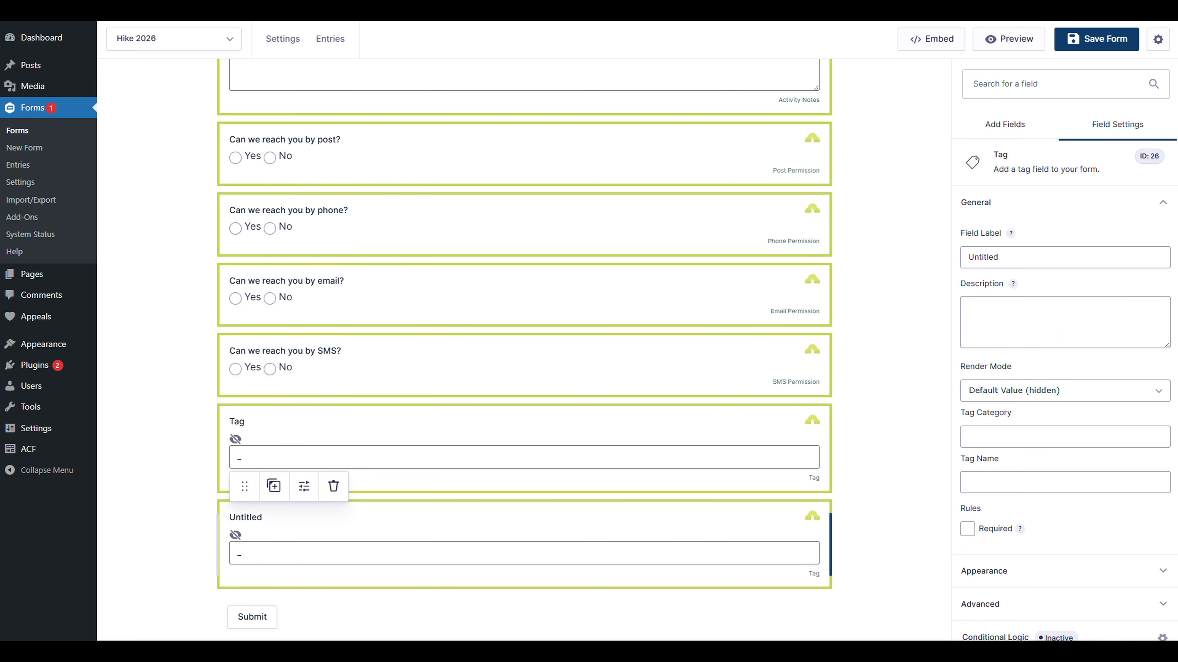
left_click(997, 437)
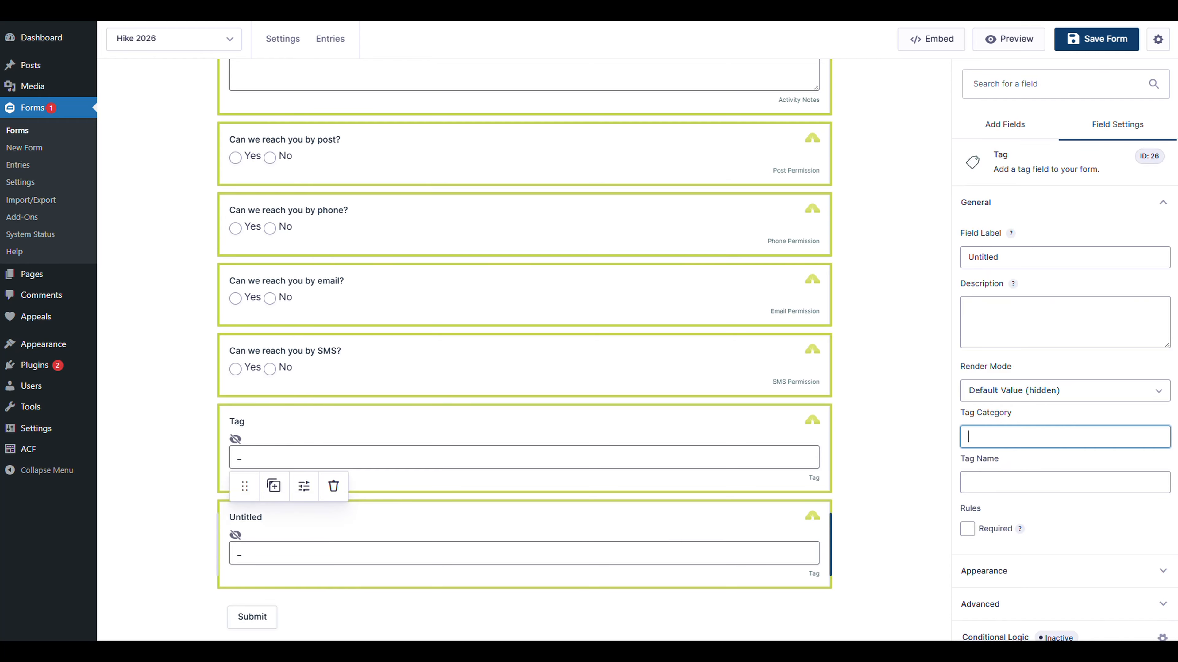
key("alt+Tab")
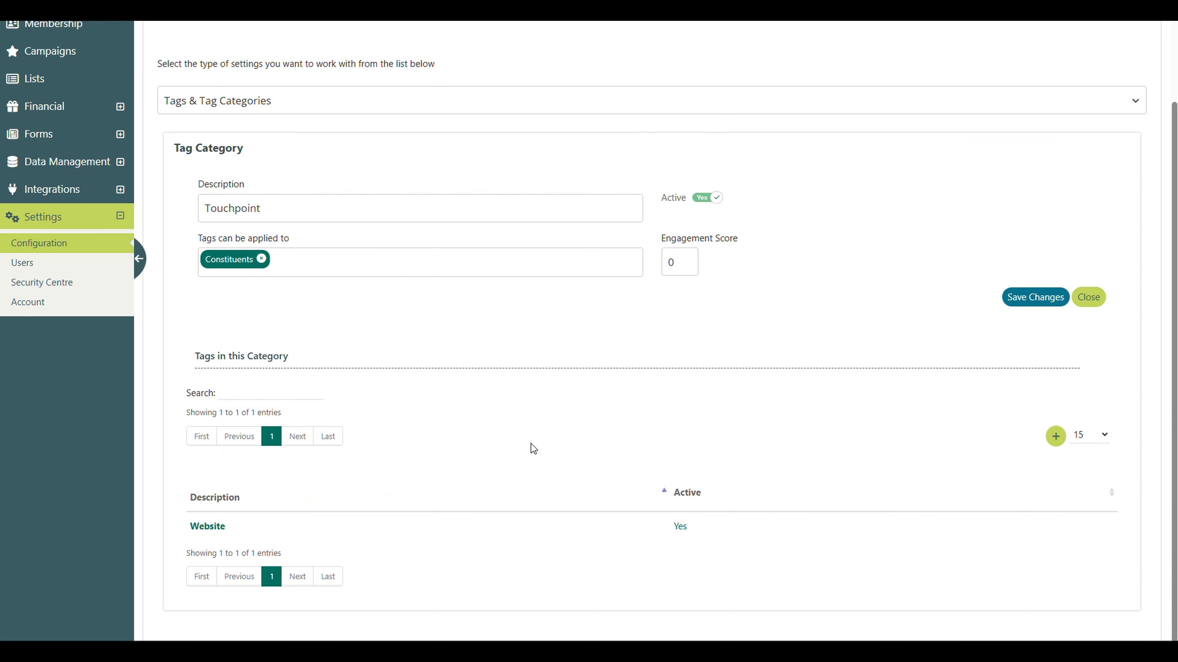
left_click_drag(264, 208, 149, 221)
key("ctrl+c")
key("alt+Tab")
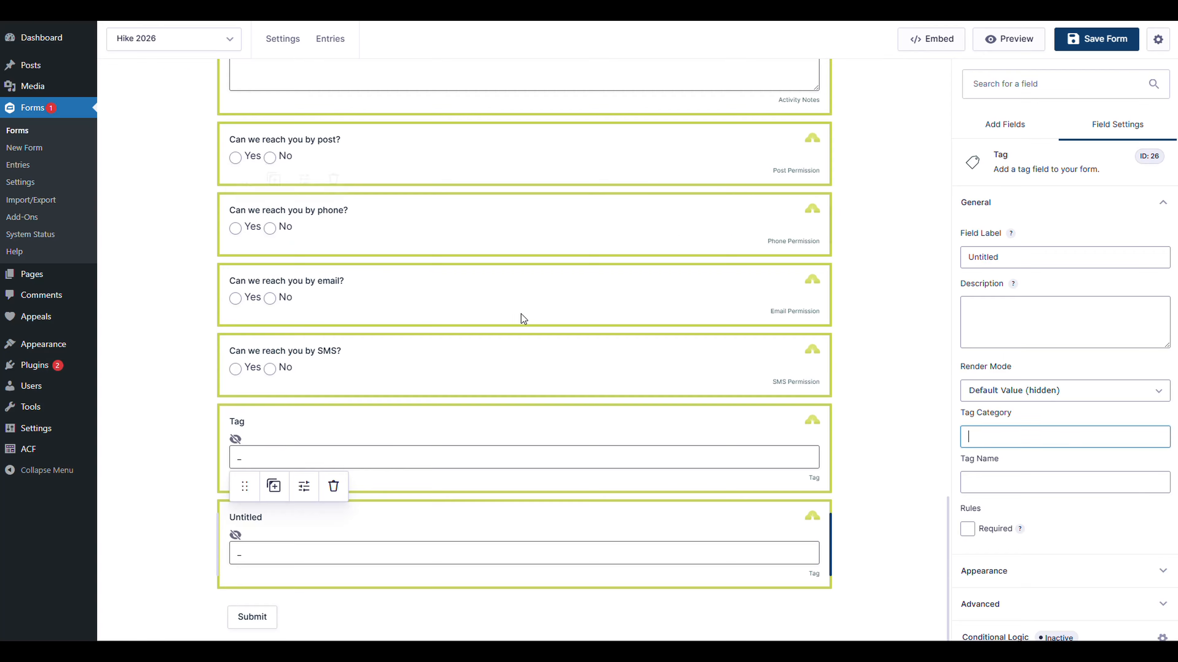
key("ctrl+v")
Step: Copy the tag name "Website" from Donorfy's Touchpoint category and enter it as the second tag field's Tag Name
key("Tab")
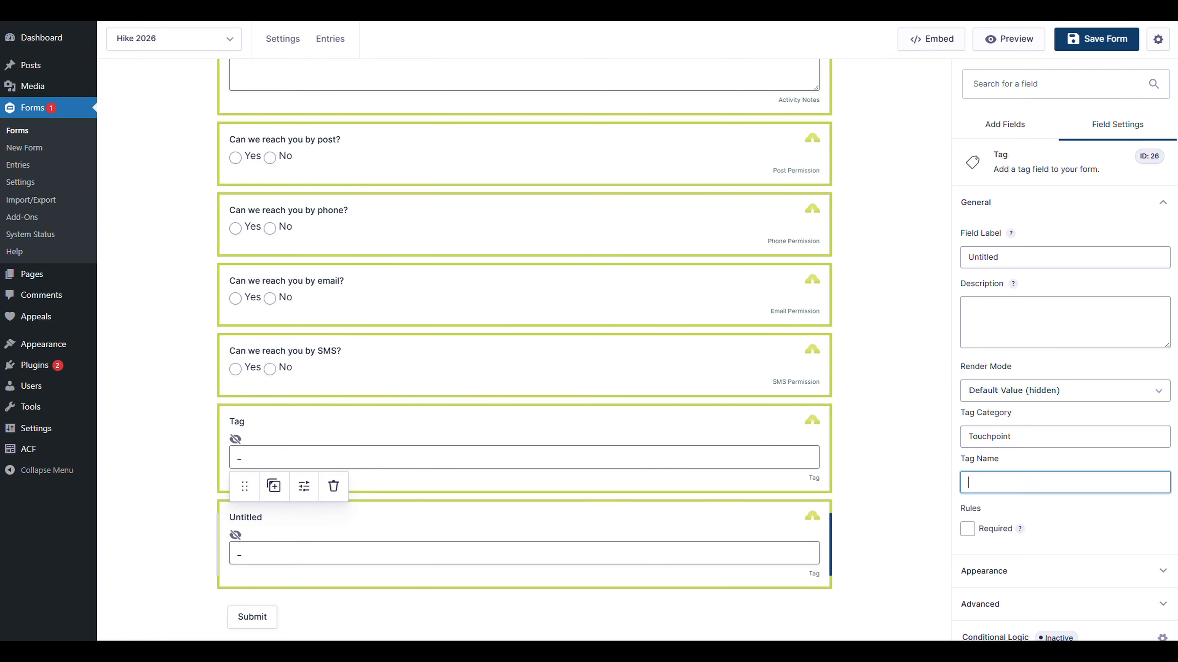
key("alt+Tab")
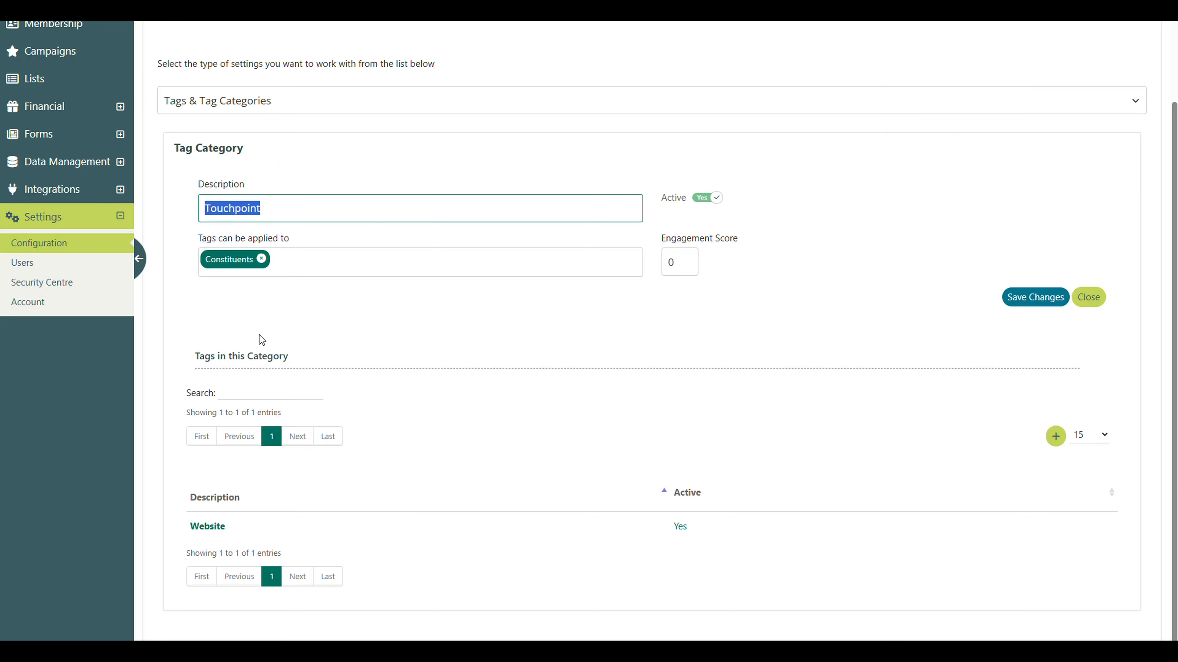
left_click(249, 521)
left_click_drag(239, 528, 190, 531)
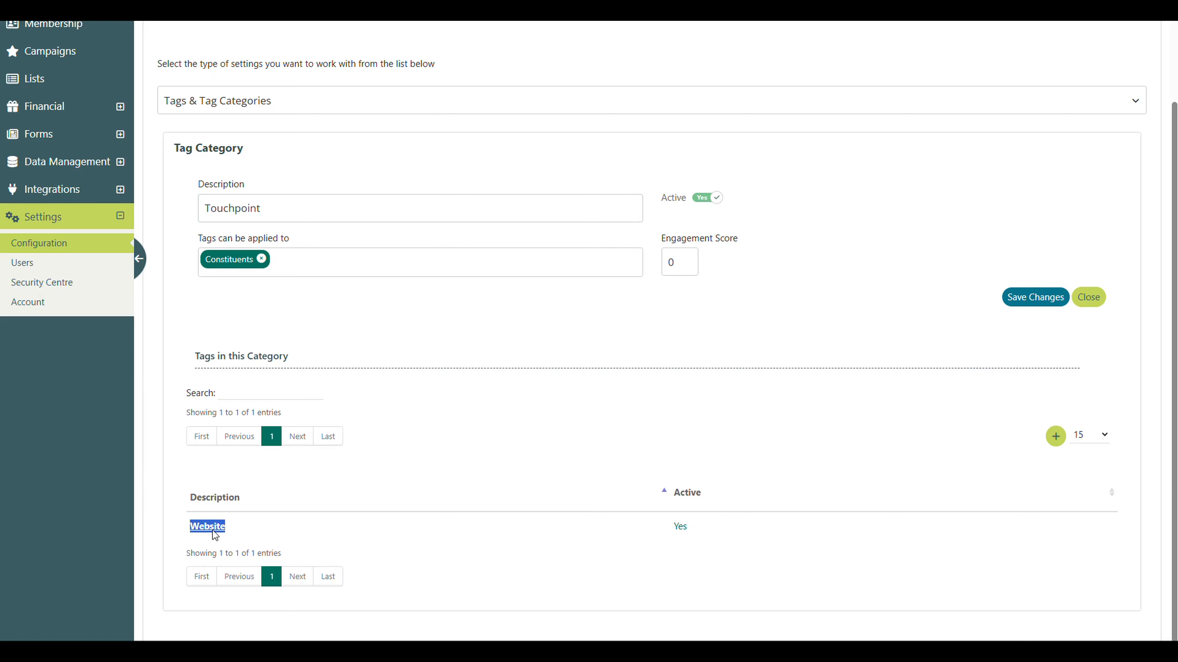
scroll(296, 523, "down", 4)
left_click_drag(262, 491, 165, 494)
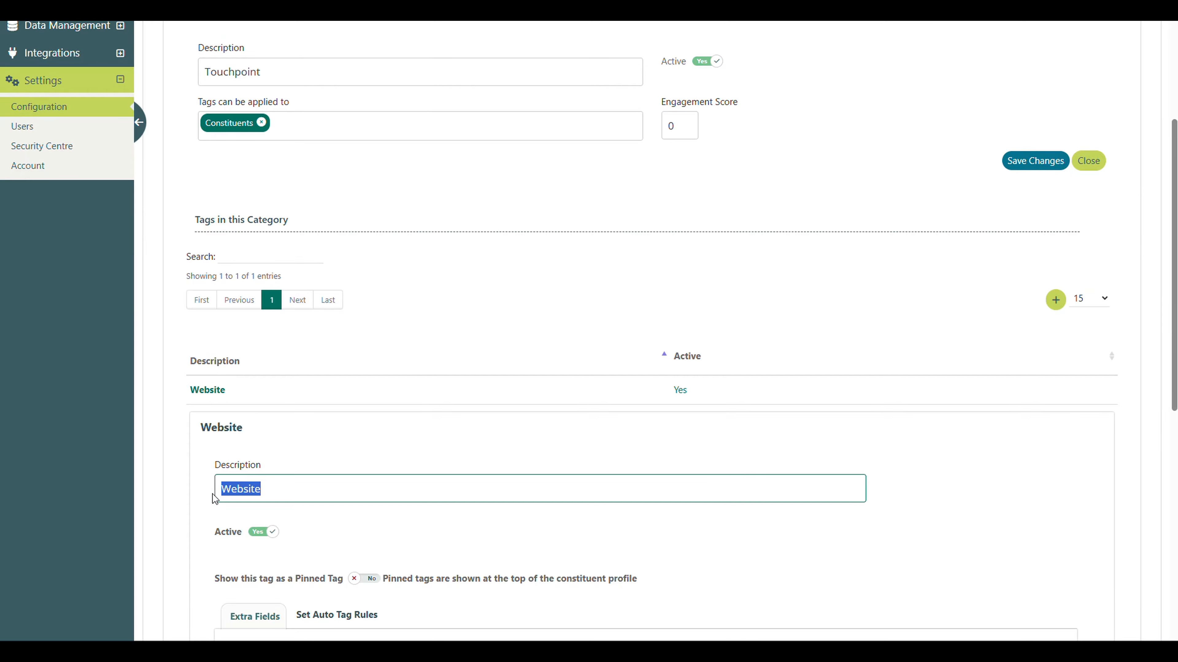
key("ctrl+c")
key("alt+Tab")
key("ctrl+v")
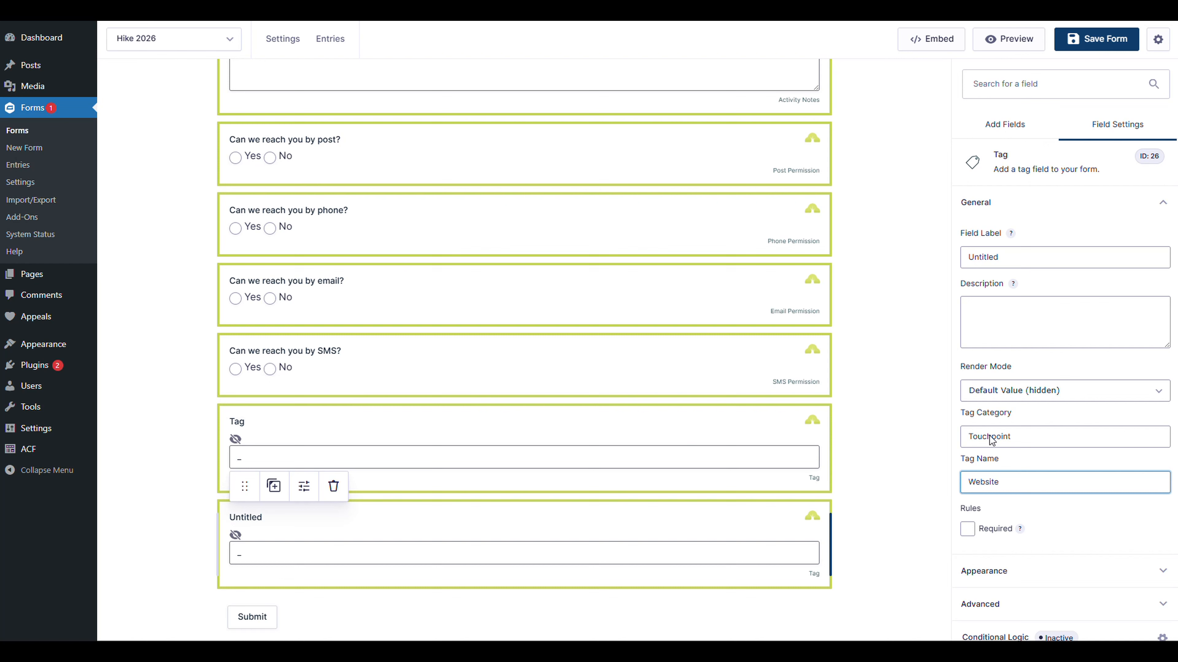
left_click(899, 415)
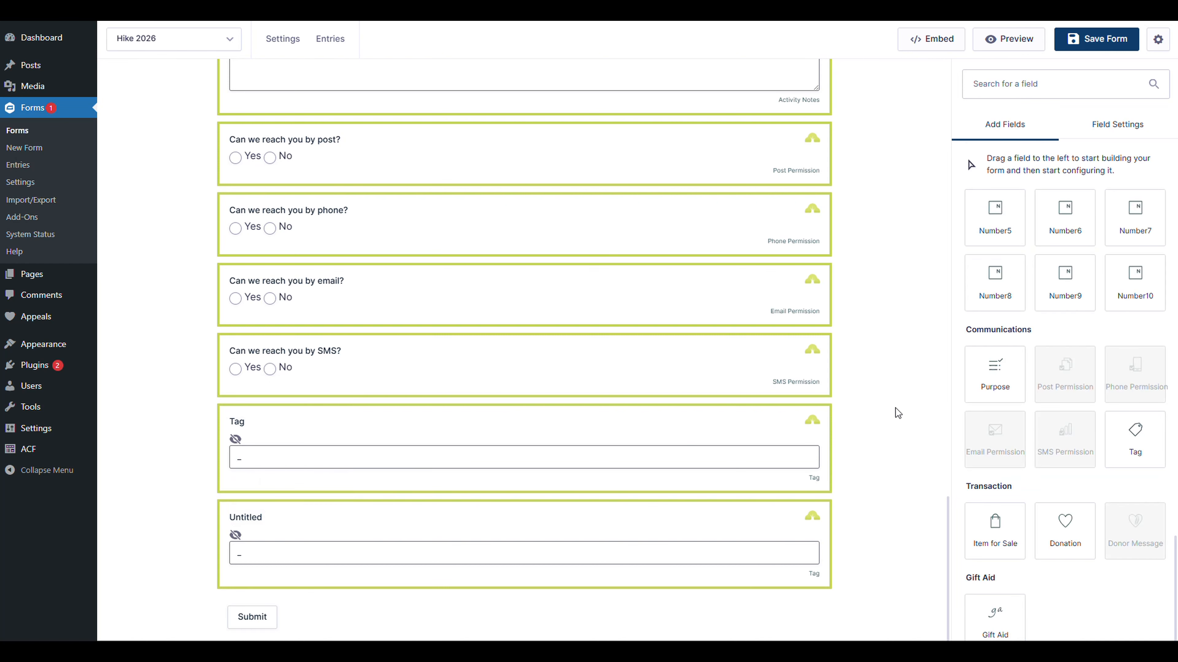
Step: Open the untitled second tag field's label for editing
left_click(652, 512)
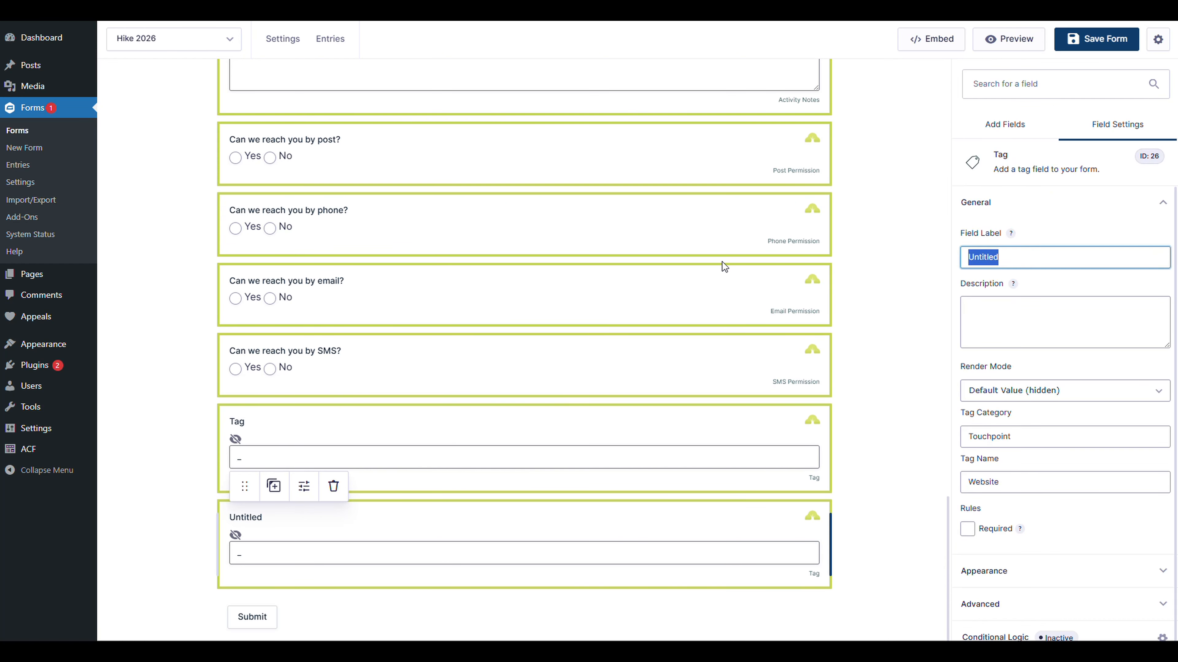
Step: Set the label of the untitled Touchpoint tag field to "Tag"
type("Tag")
left_click(927, 313)
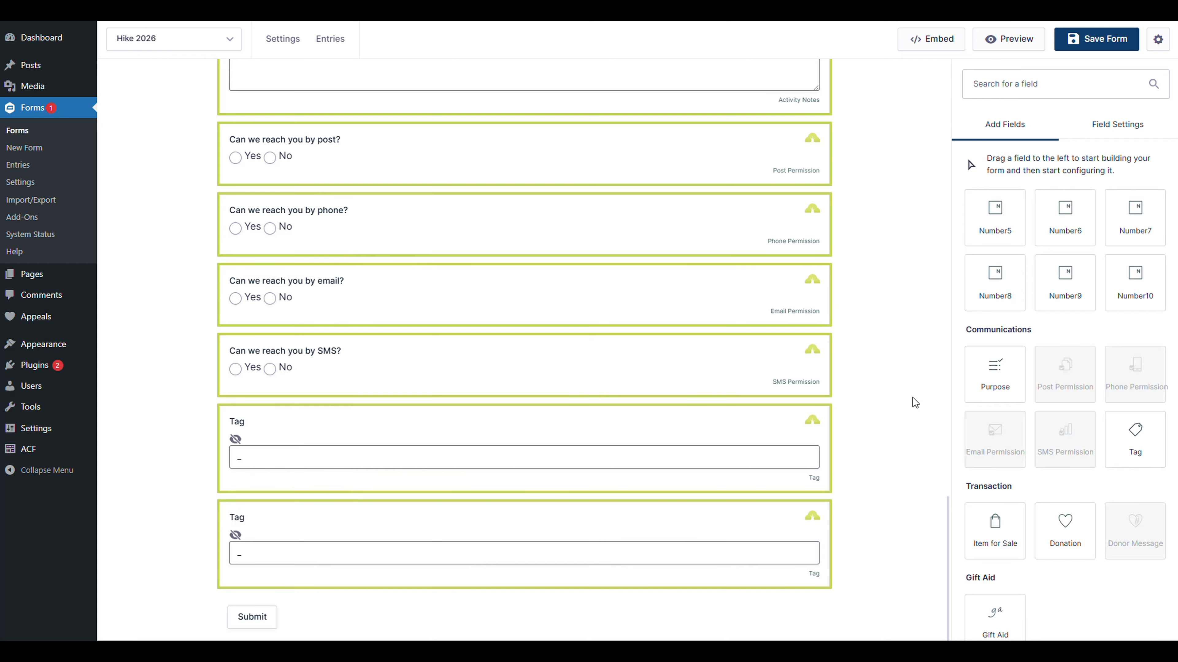
Step: Add a Purpose field below the last tag field and open its settings
left_click_drag(994, 375, 804, 605)
scroll(848, 518, "down", 2)
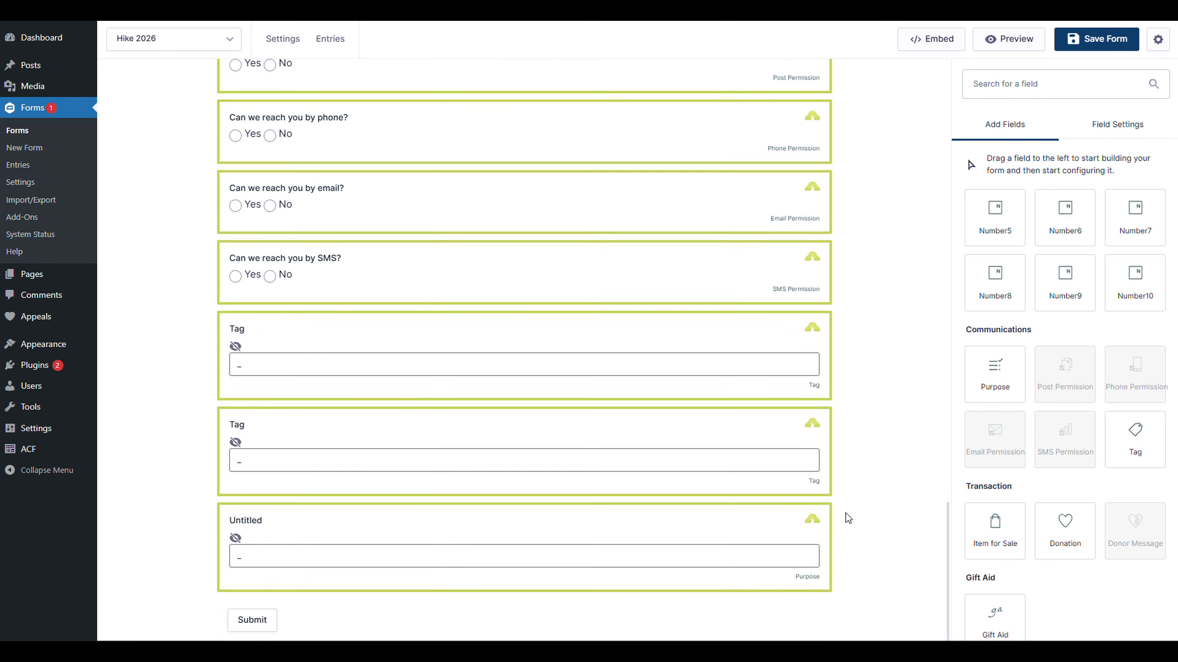
mouse_move(594, 549)
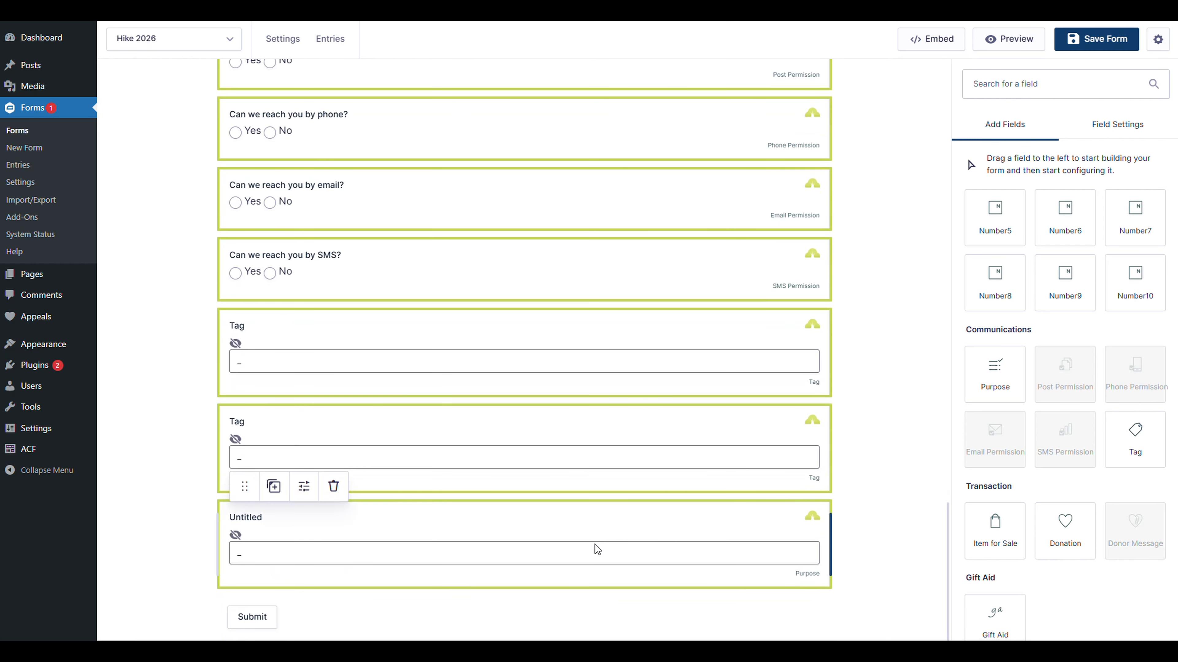
left_click(487, 526)
scroll(477, 538, "up", 5)
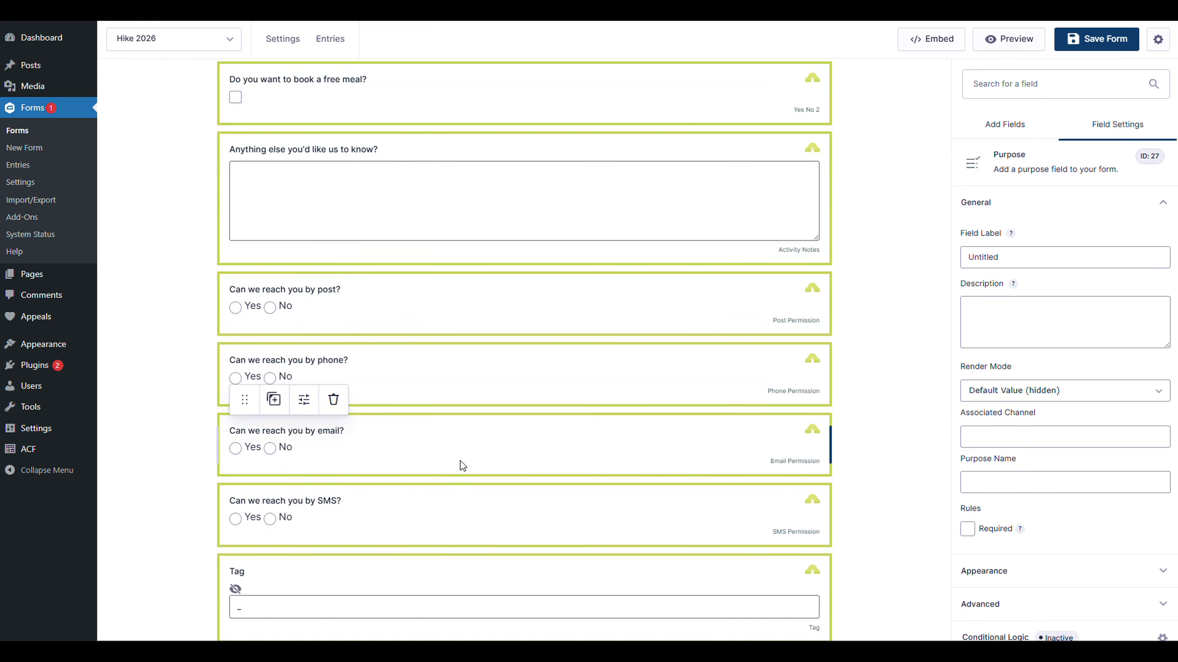
scroll(461, 466, "down", 5)
scroll(467, 413, "up", 3)
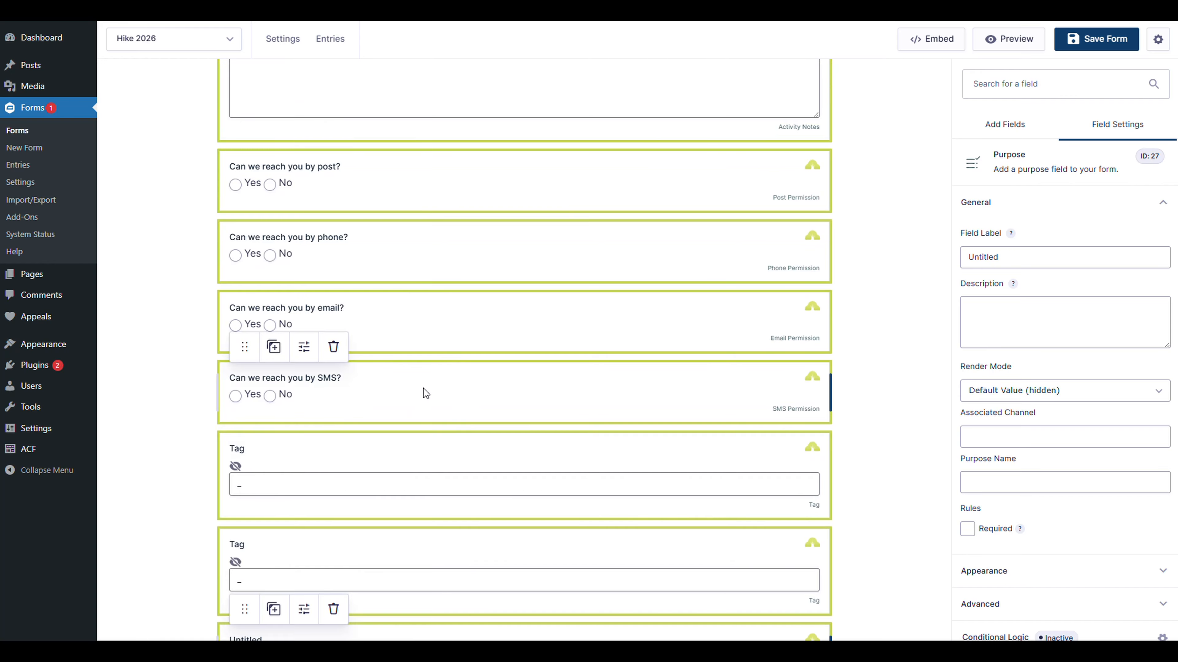
scroll(434, 373, "down", 3)
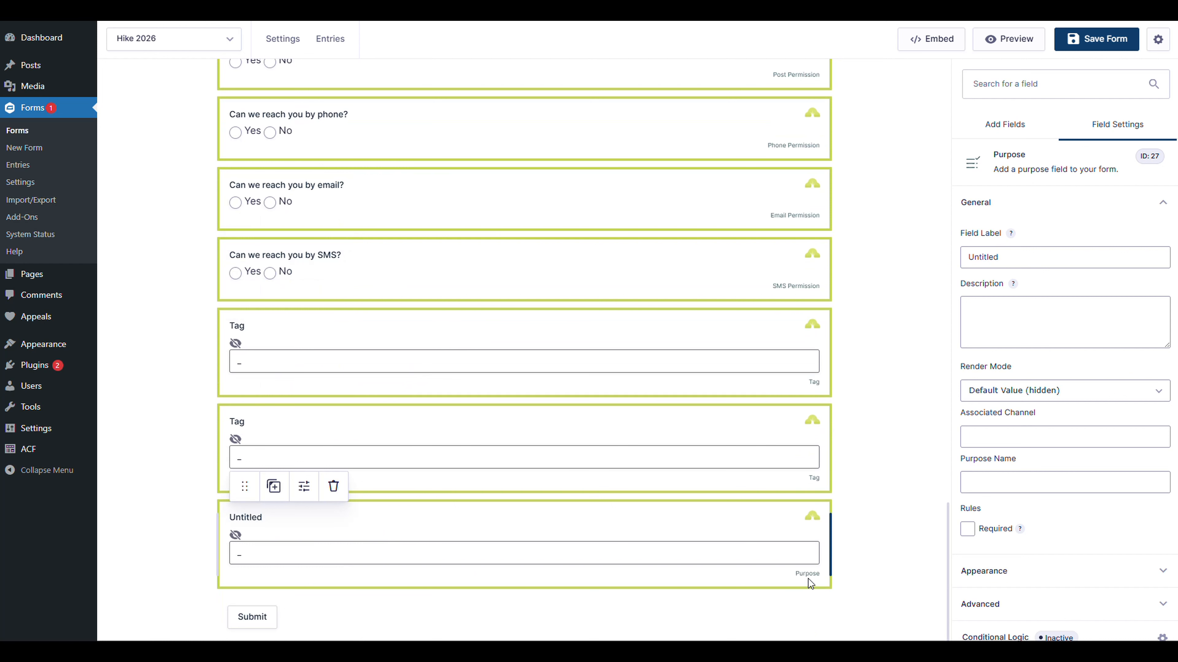
Step: Set the new Purpose field's label to "Purpose"
left_click_drag(1001, 257, 918, 255)
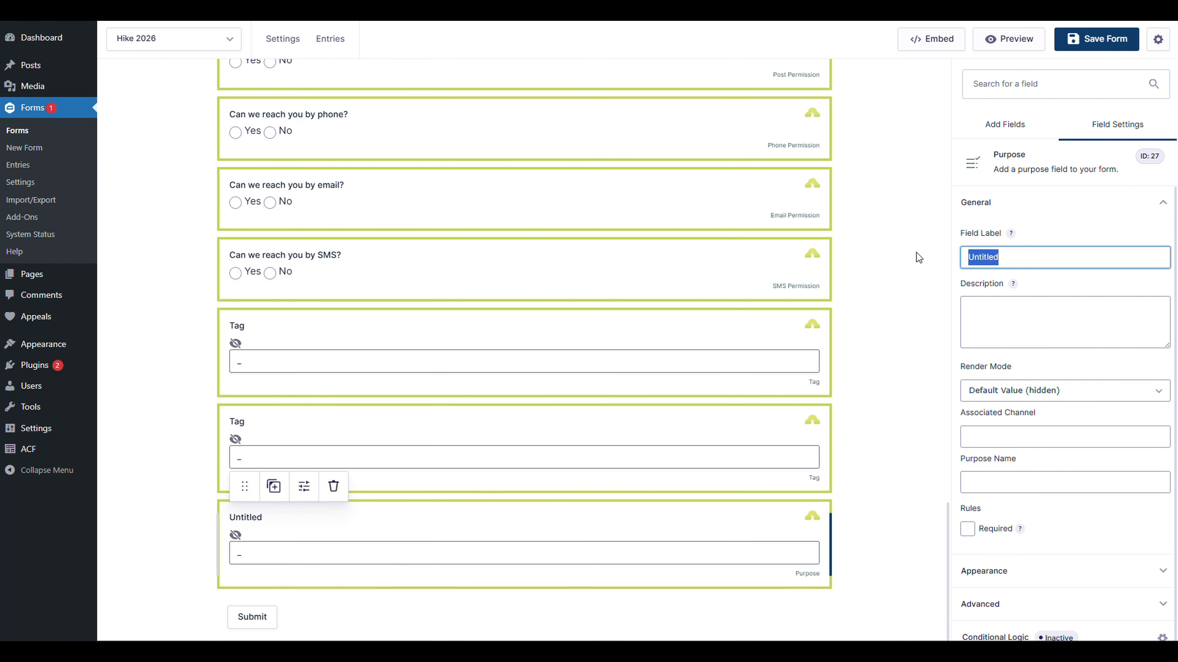
type("Purpose")
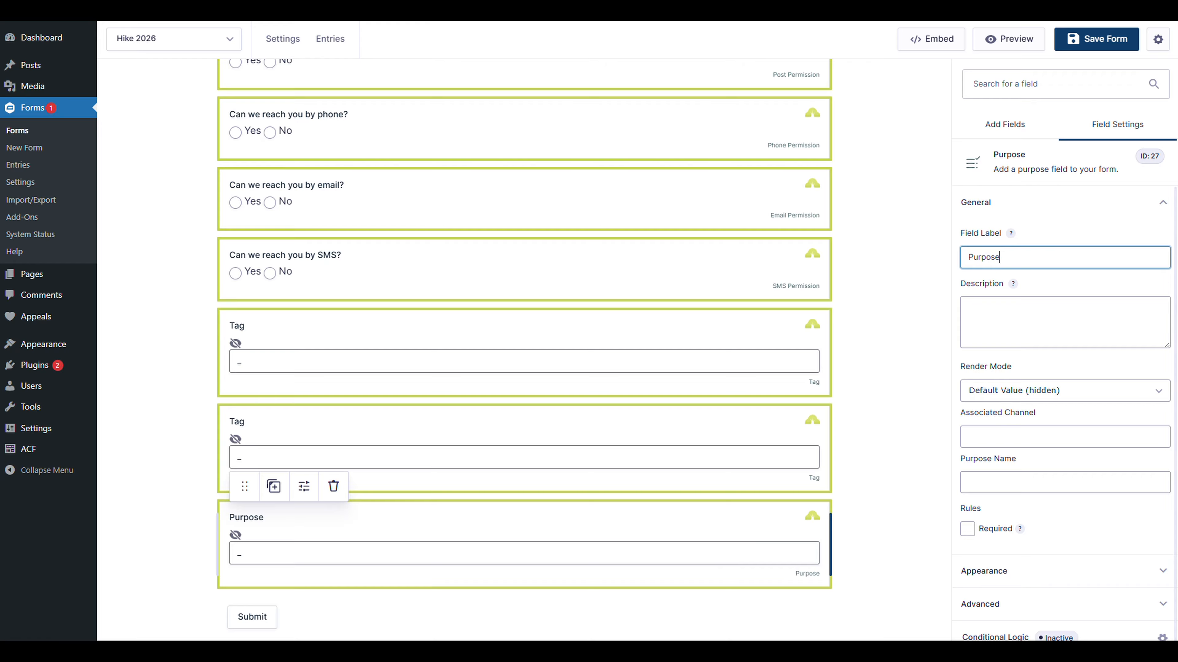
left_click_drag(1000, 257, 907, 256)
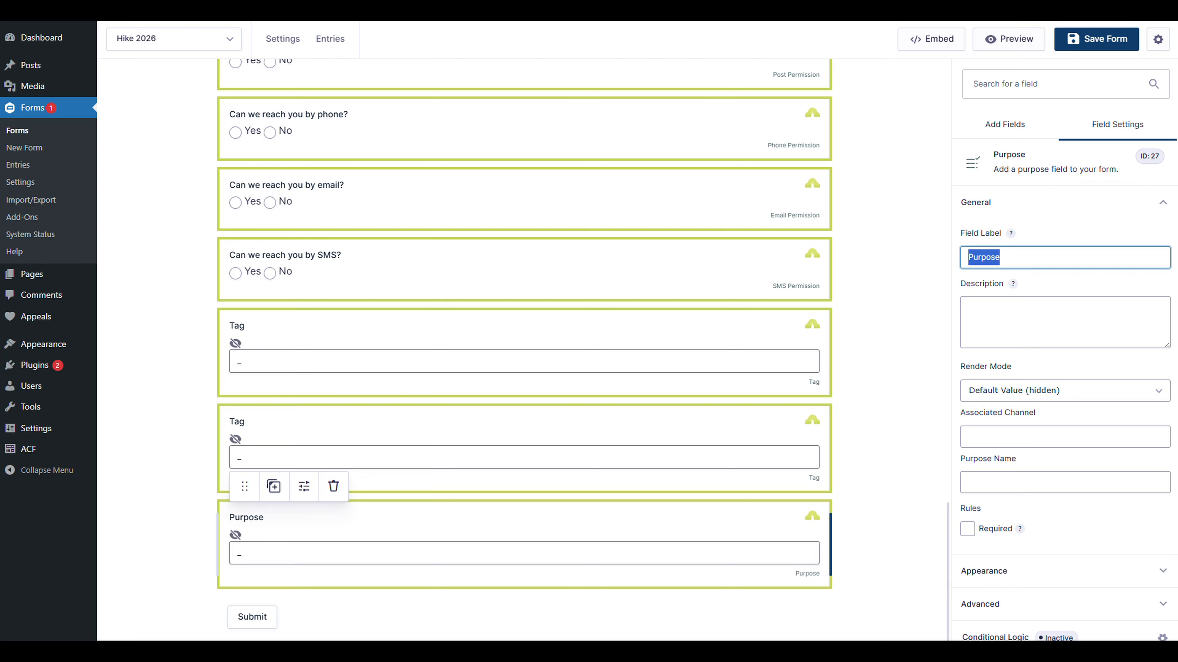
Step: Set the Purpose field's render mode to Checkbox and its label to "Subscribe to our newsletter?"
left_click(1020, 391)
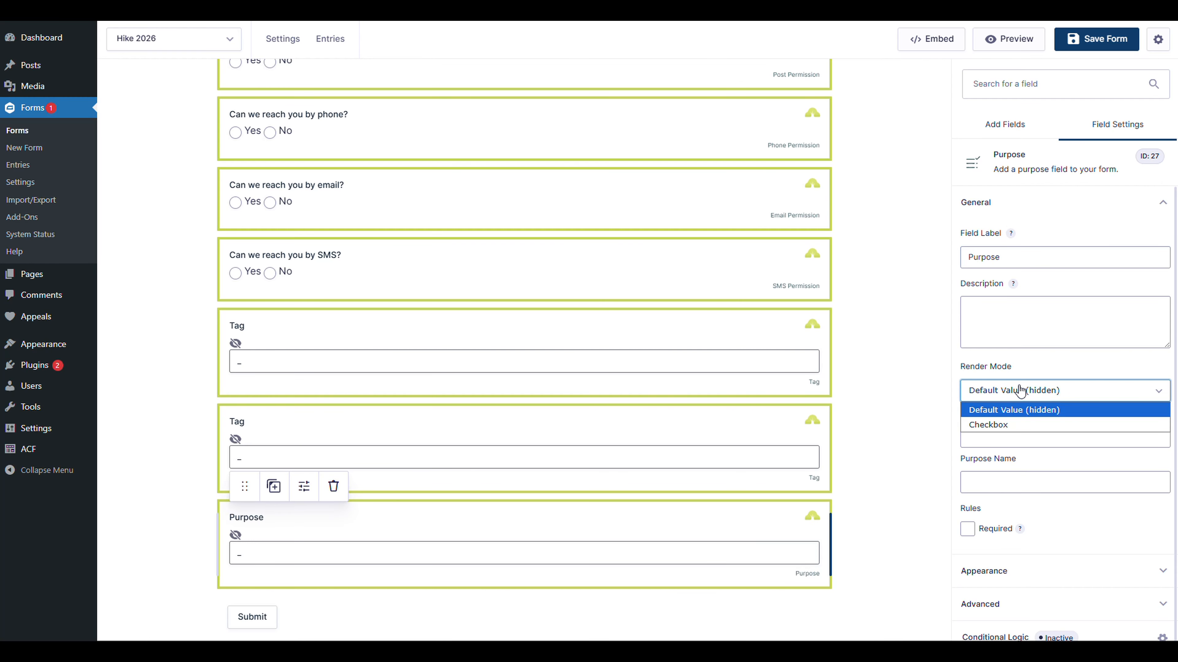
left_click(1007, 425)
left_click_drag(1002, 257, 890, 248)
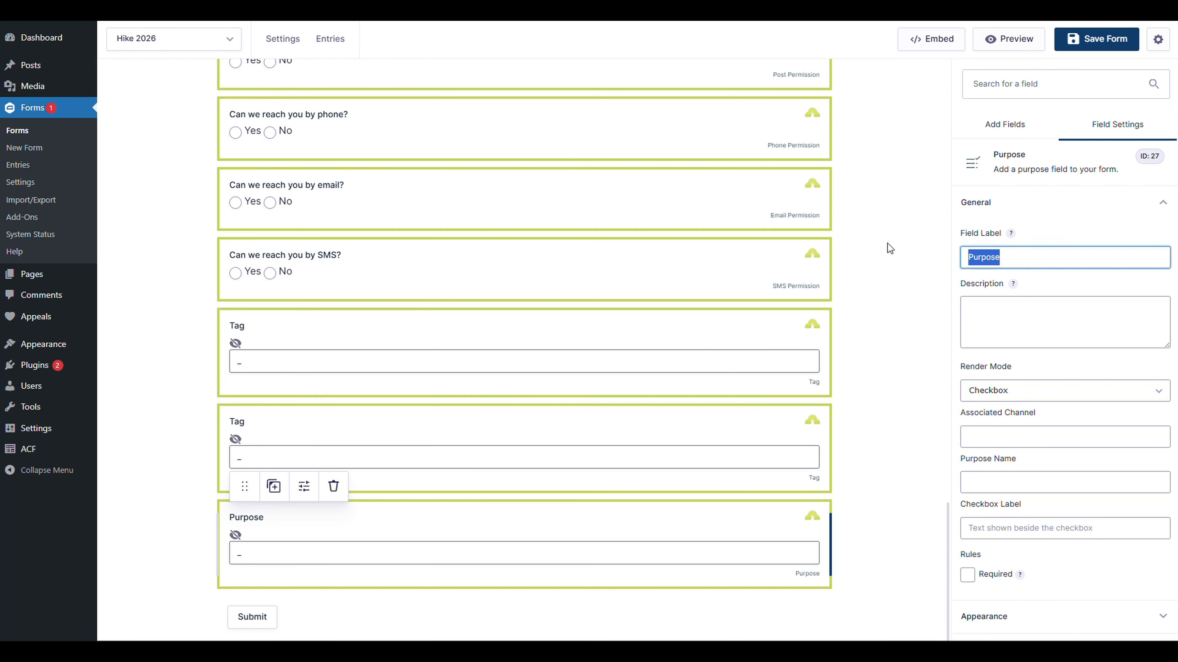
type("Do")
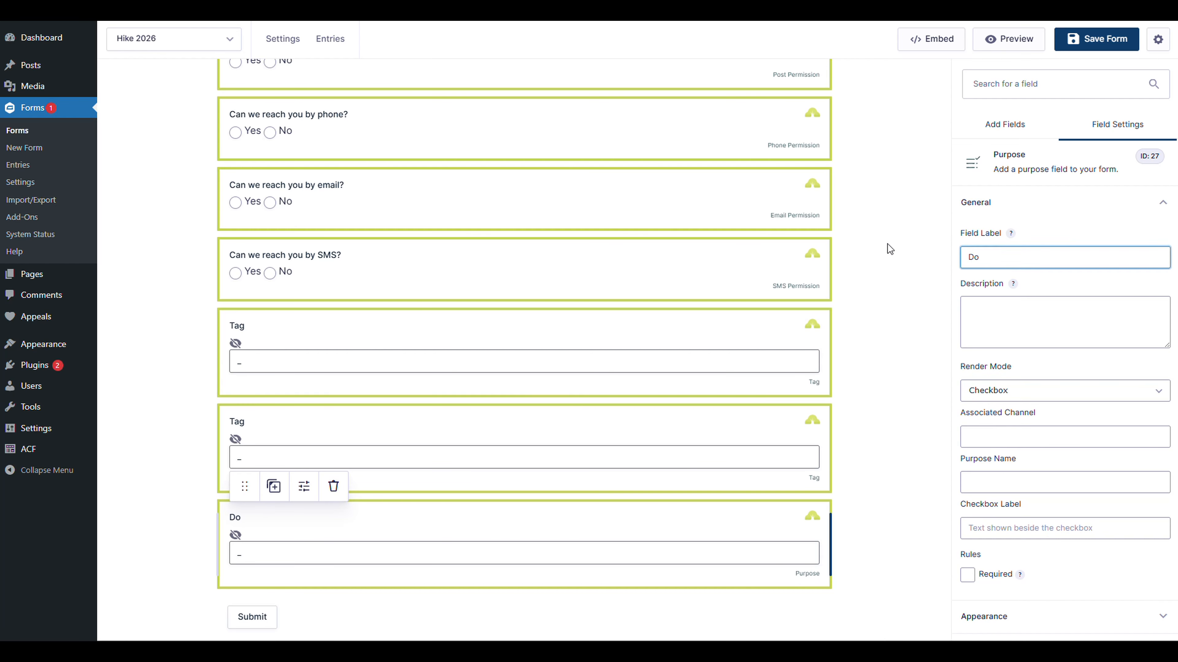
key("BackSpace")
key("BackSpace")
type("Subscribe to our newsletter?")
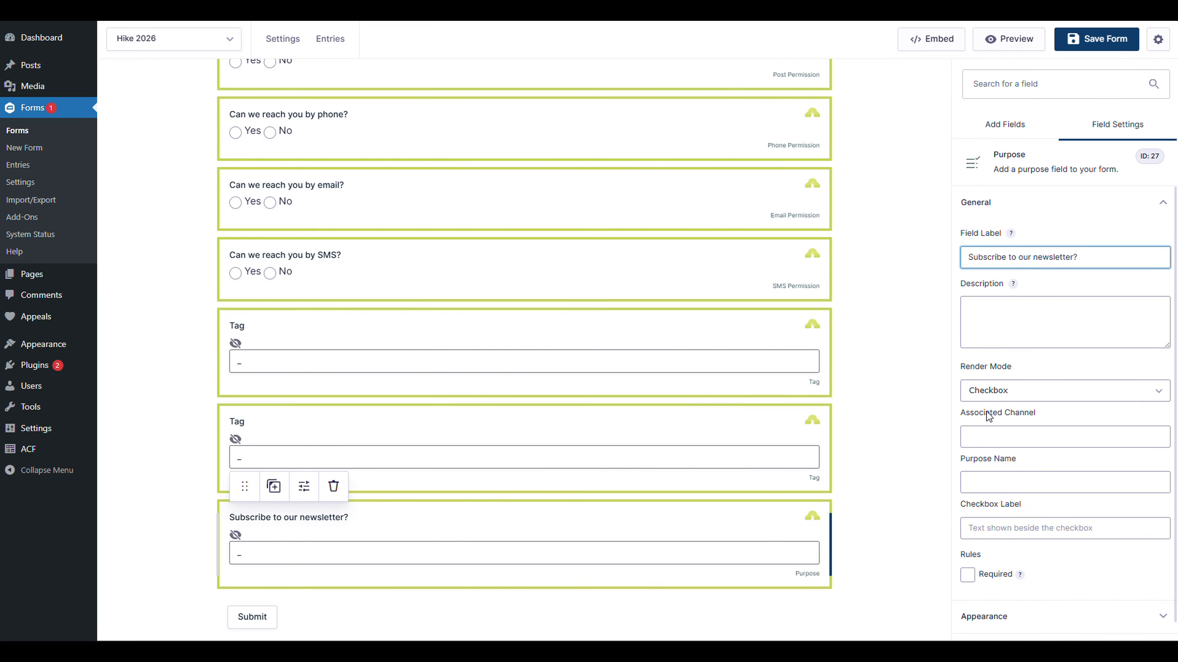
Step: Set the associated channel of the newsletter purpose field to "Email"
left_click_drag(974, 414, 1036, 425)
left_click(1037, 436)
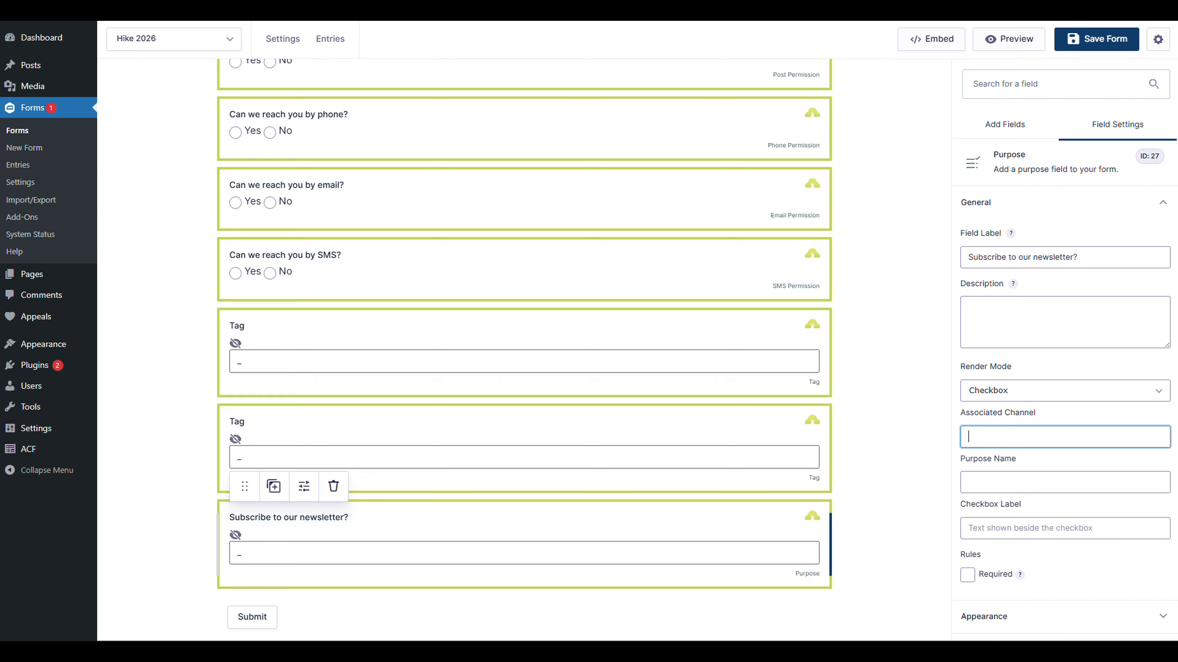
type("Email")
left_click_drag(1005, 438, 928, 434)
left_click(928, 433)
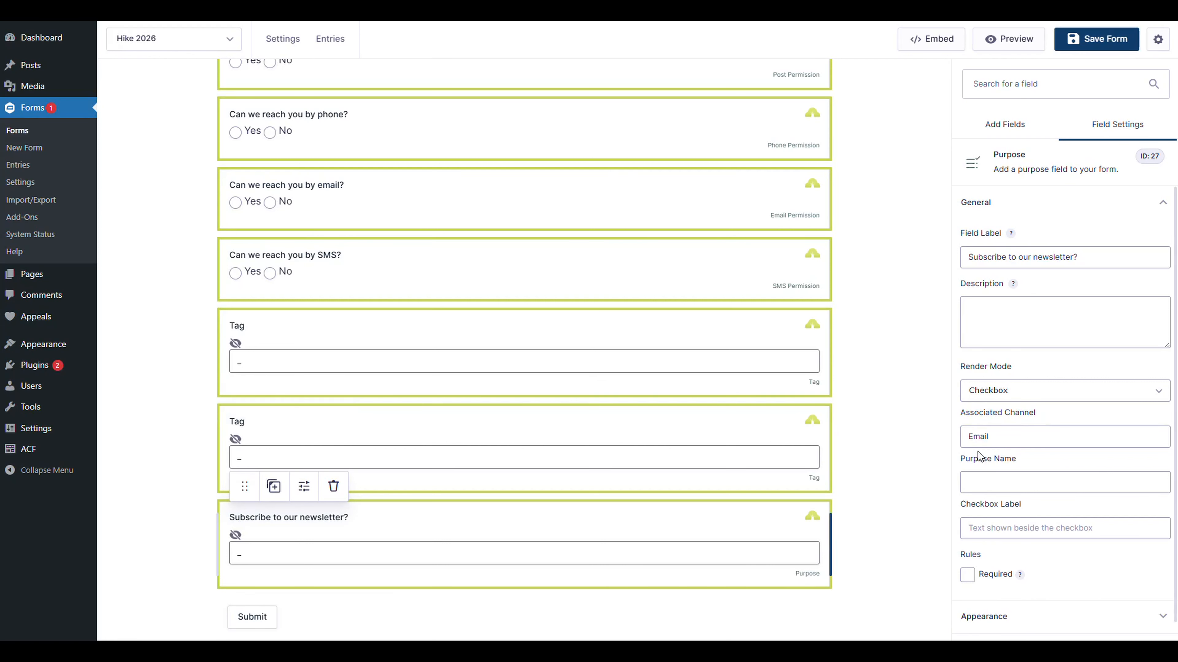
Step: Review the form's contact permission questions against the newsletter field's associated channel
scroll(751, 411, "up", 1)
scroll(751, 411, "up", 3)
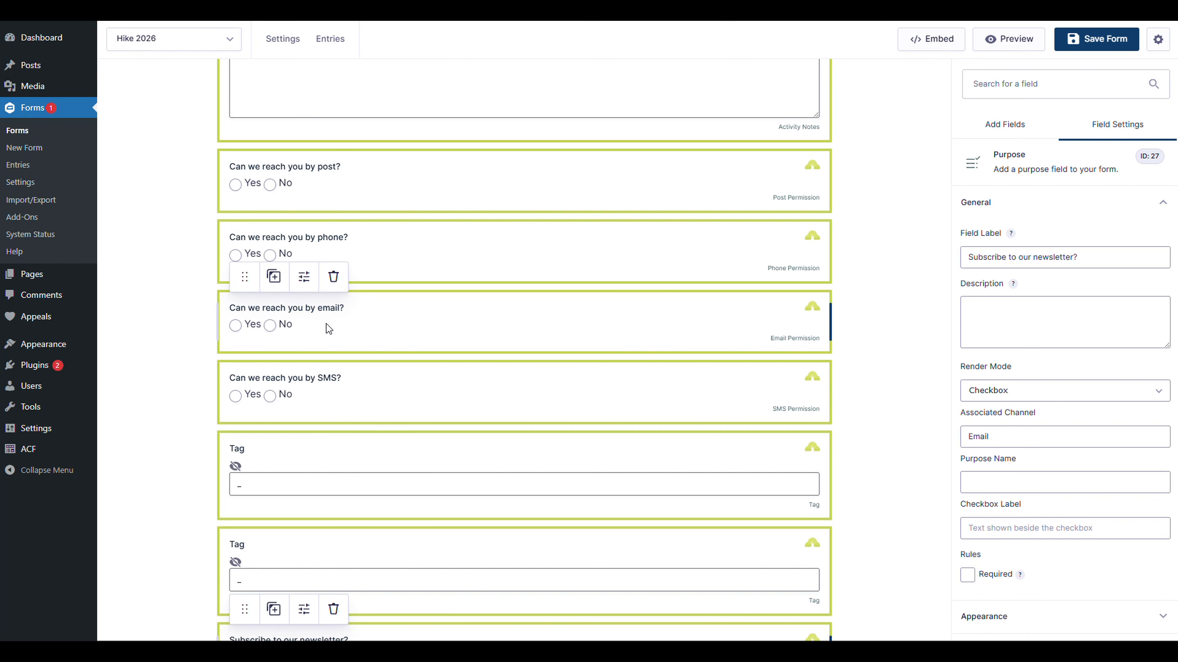
scroll(837, 421, "down", 2)
scroll(837, 421, "down", 1)
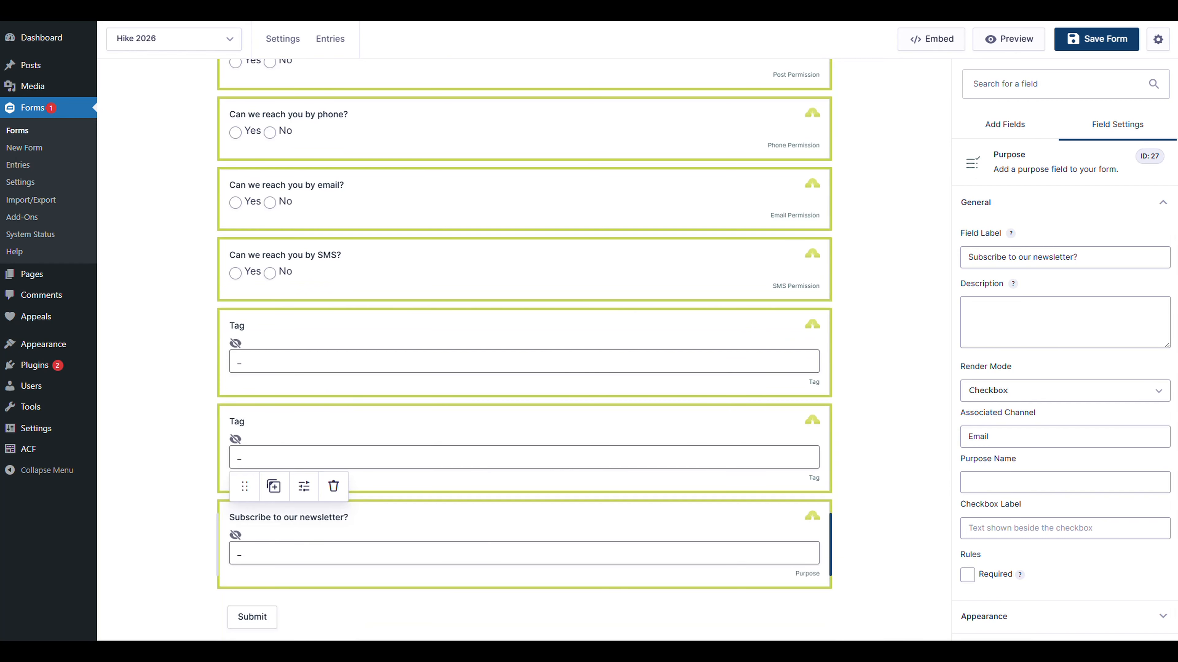
left_click_drag(996, 437, 966, 437)
left_click(997, 437)
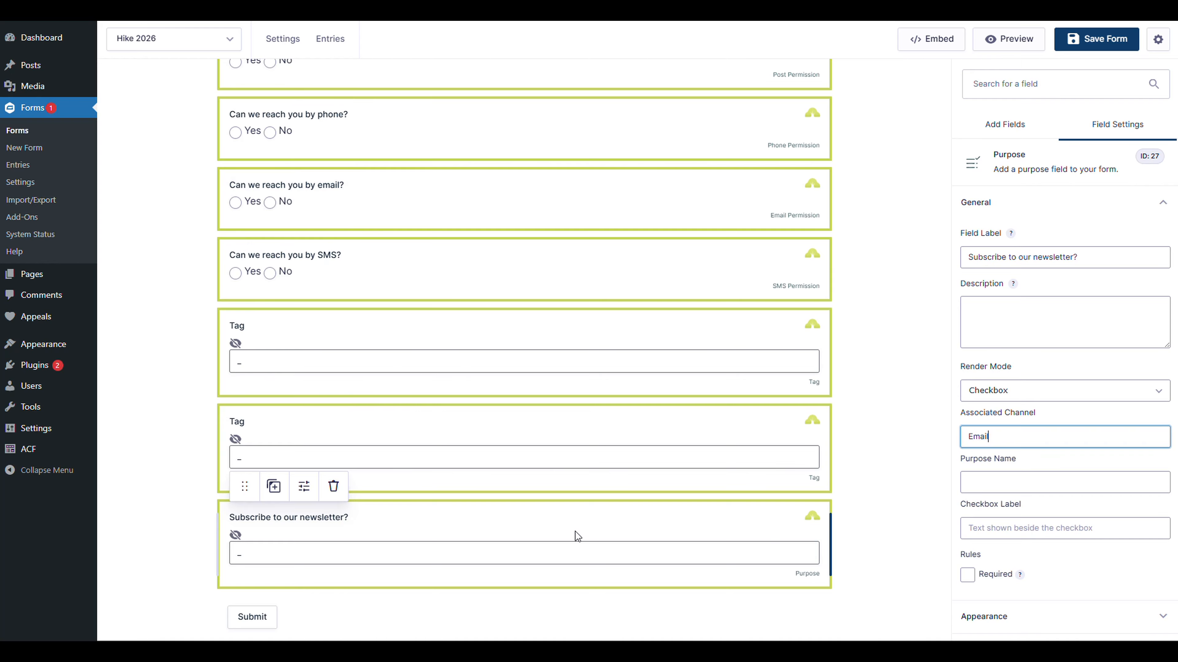
left_click_drag(988, 437, 962, 442)
Step: Copy the description "Newsletter" from the Donorfy purpose configuration and enter it as the form field's purpose name
left_click(1020, 482)
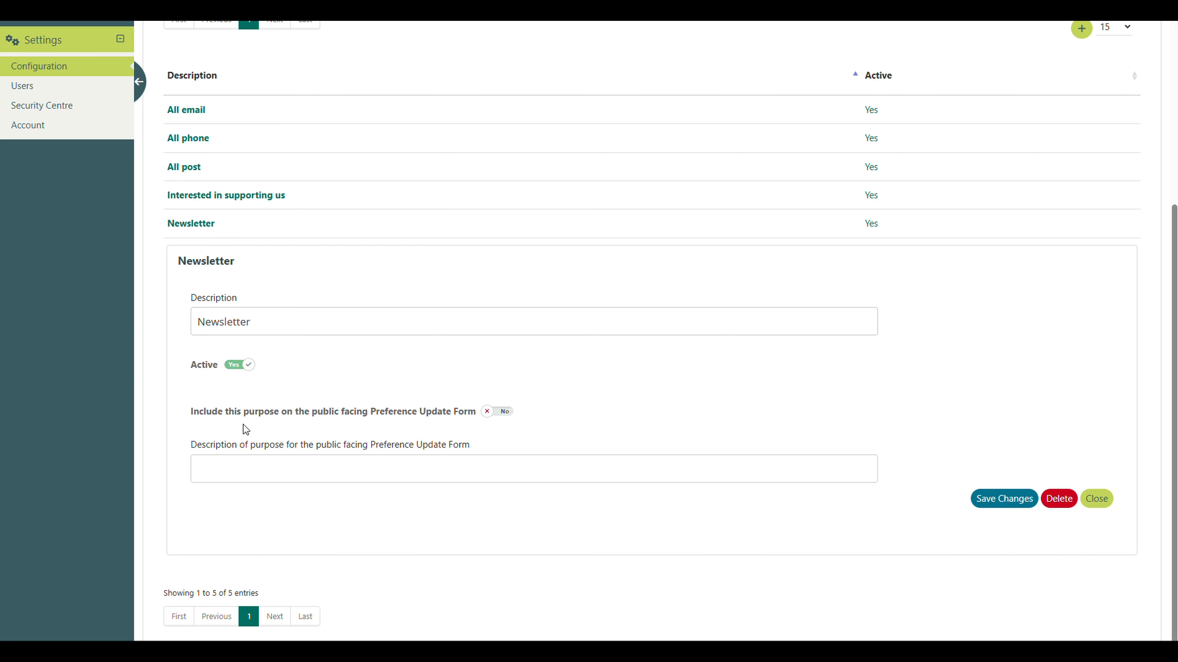
left_click_drag(274, 322, 153, 316)
key("ctrl+c")
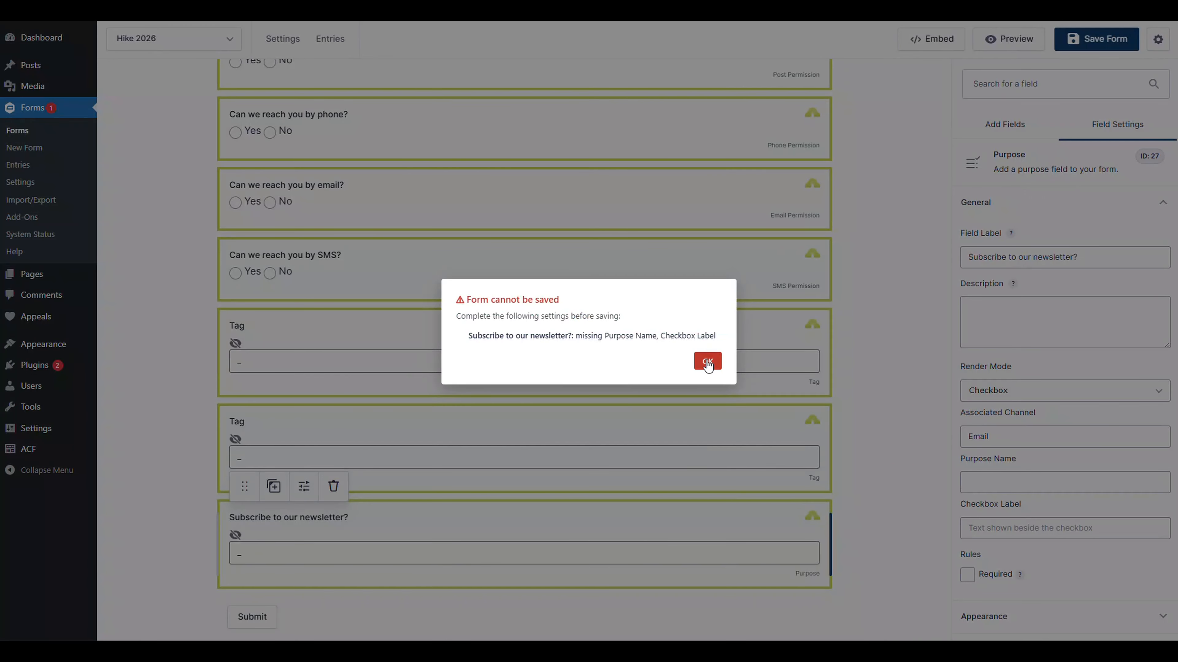
left_click(705, 361)
left_click(1023, 482)
key("ctrl+v")
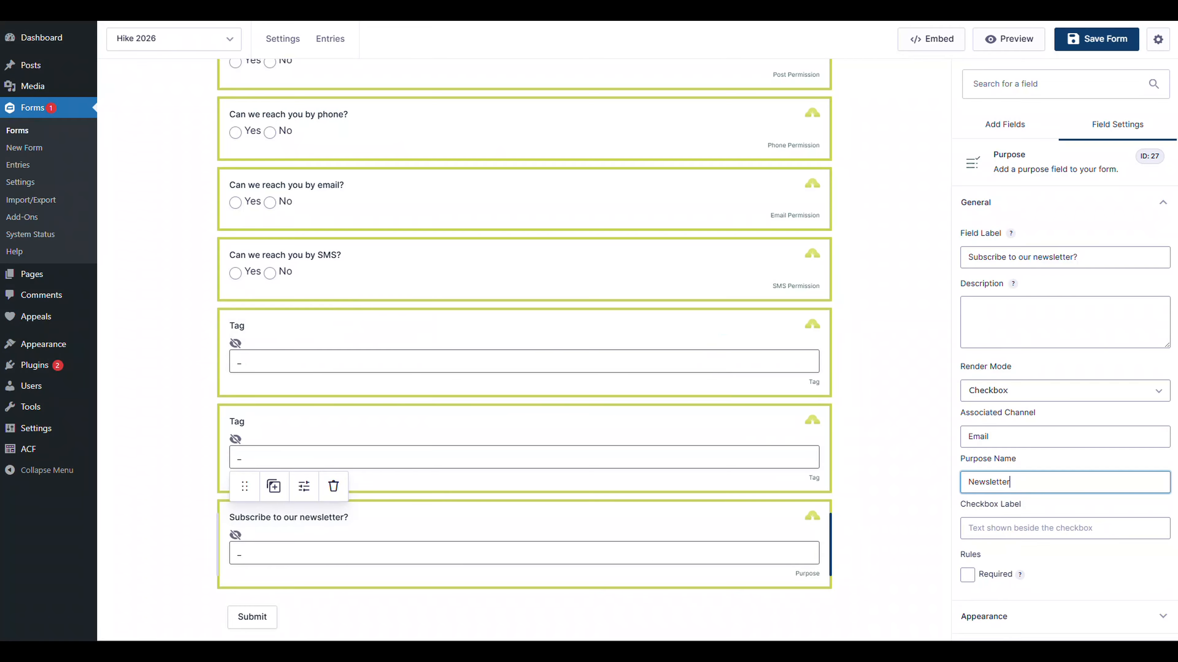
Step: Set the newsletter field's checkbox label to "Yes" and leave its settings
key("Tab")
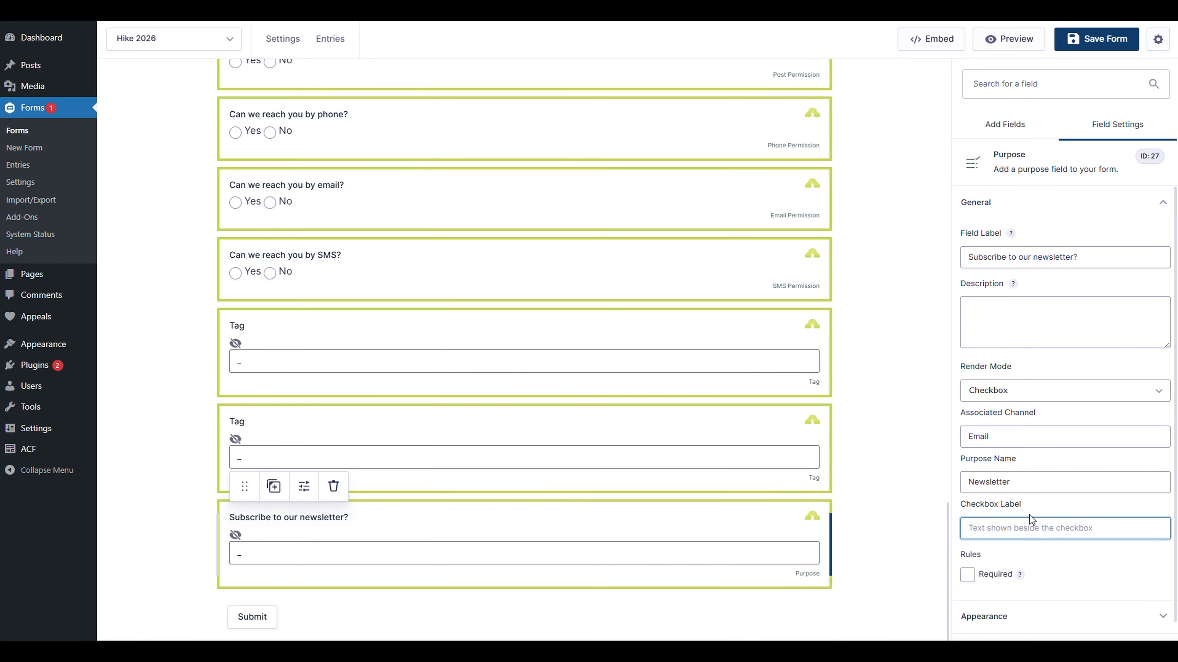
type("Yes")
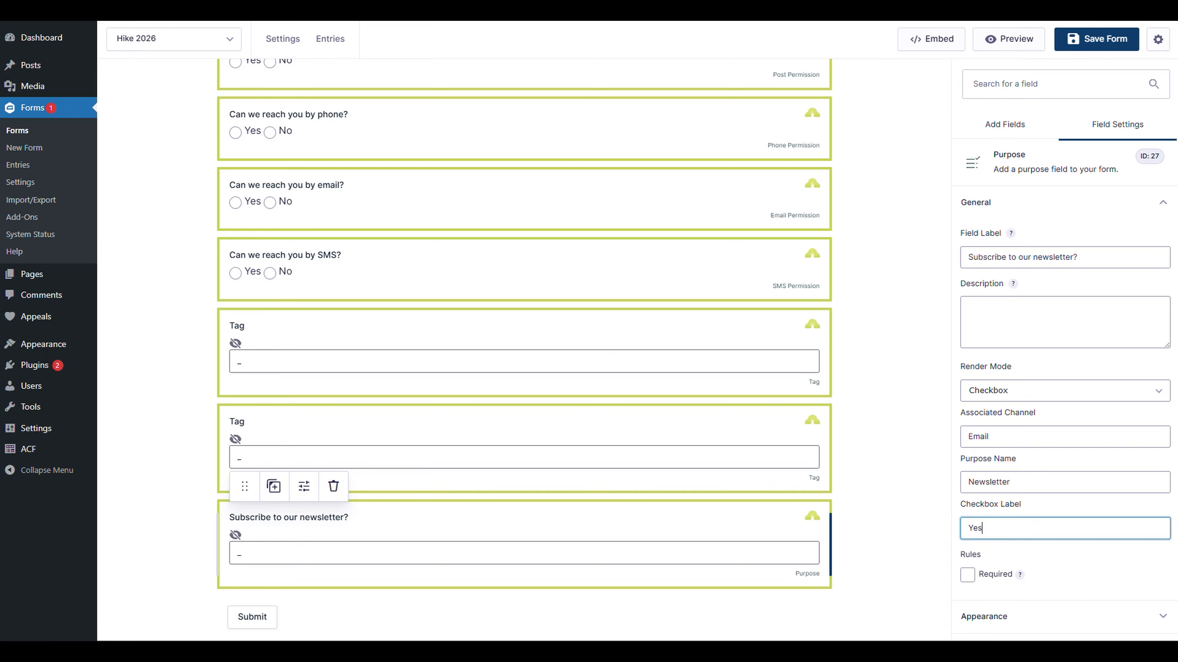
left_click_drag(1087, 258, 938, 263)
left_click_drag(993, 529, 901, 523)
left_click(930, 549)
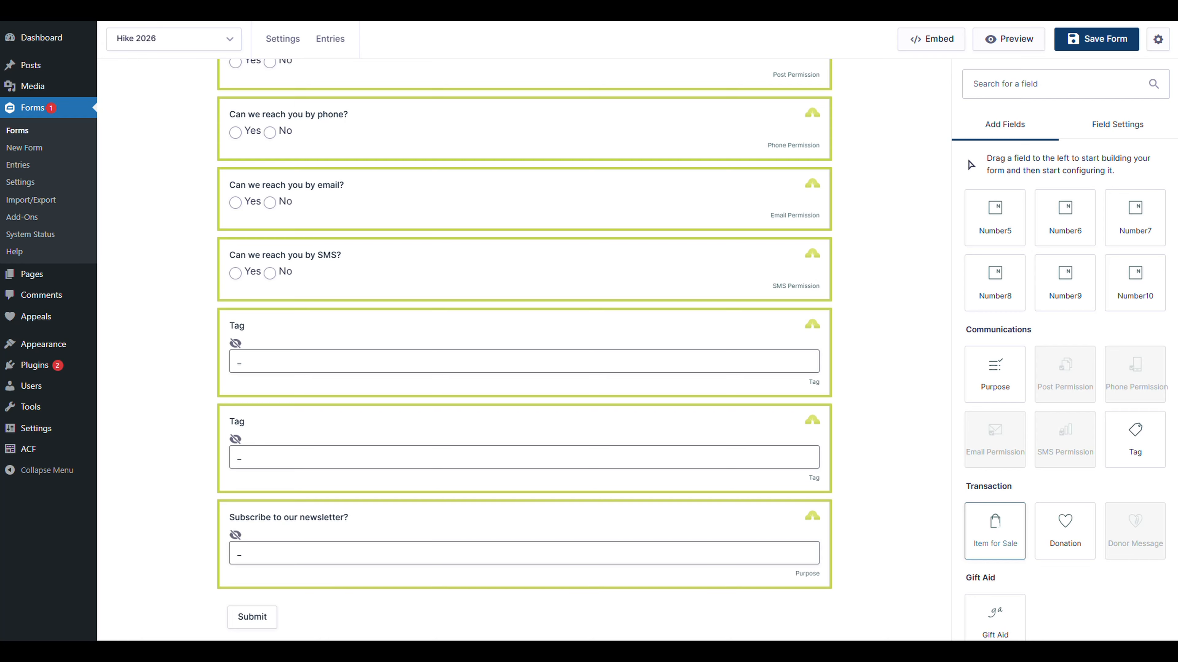
Step: Add an Item for Sale field at the end of the form and inspect its settings and the Donorfy Total field's
left_click_drag(995, 529, 821, 586)
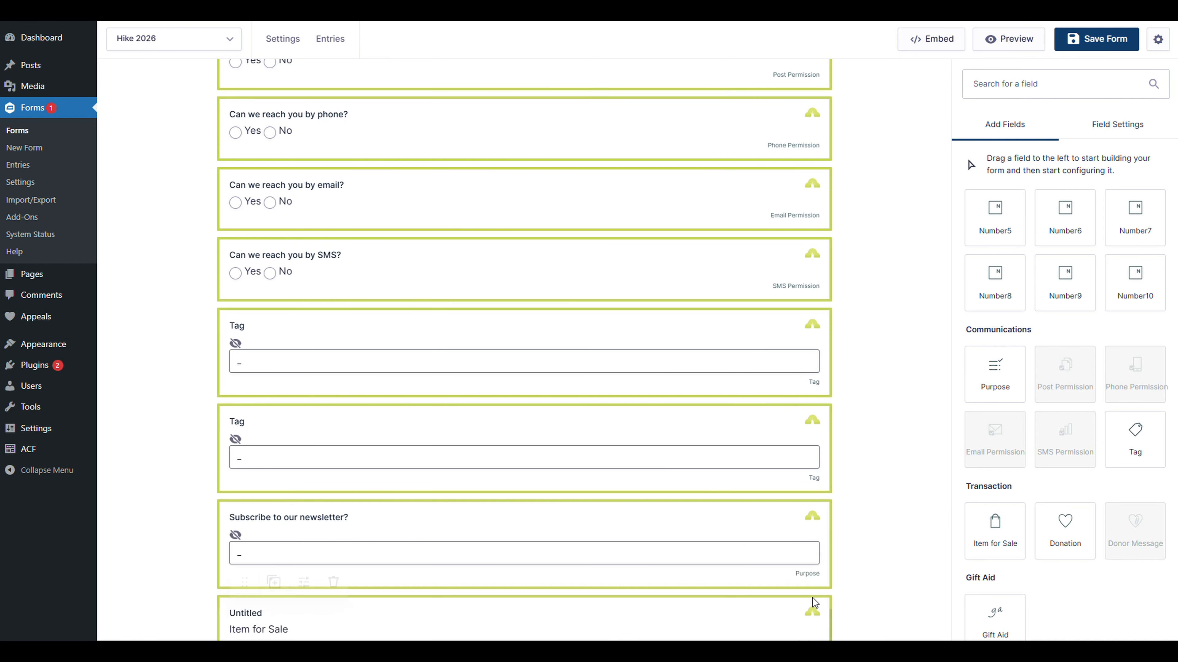
scroll(827, 551, "down", 3)
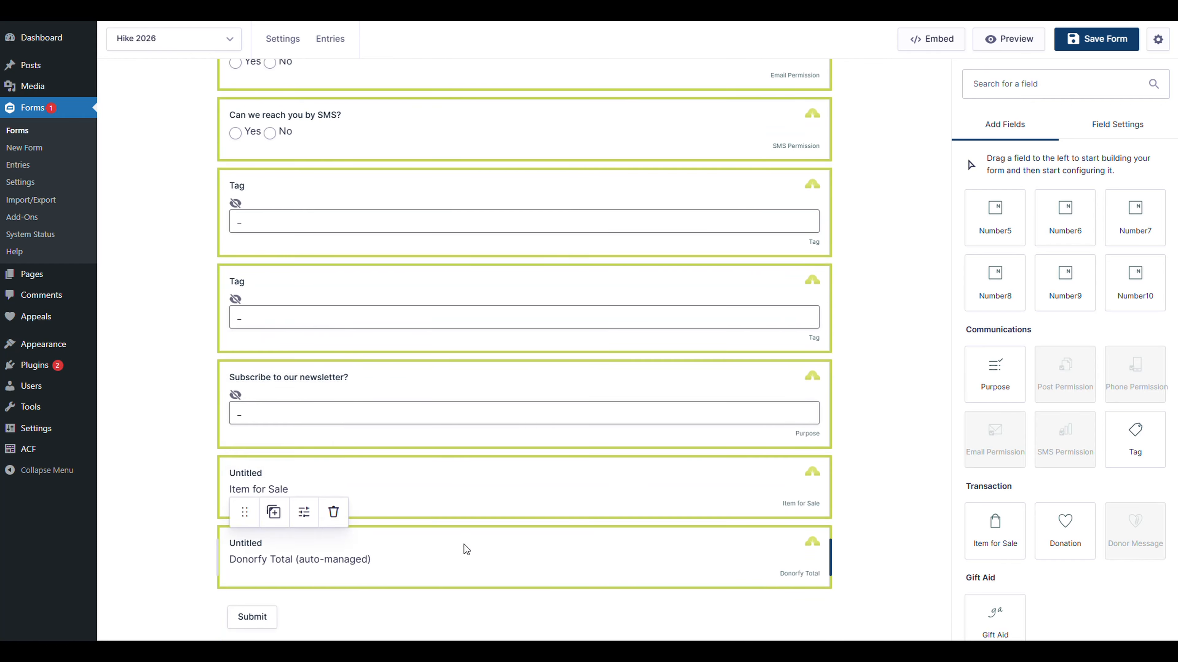
left_click(246, 473)
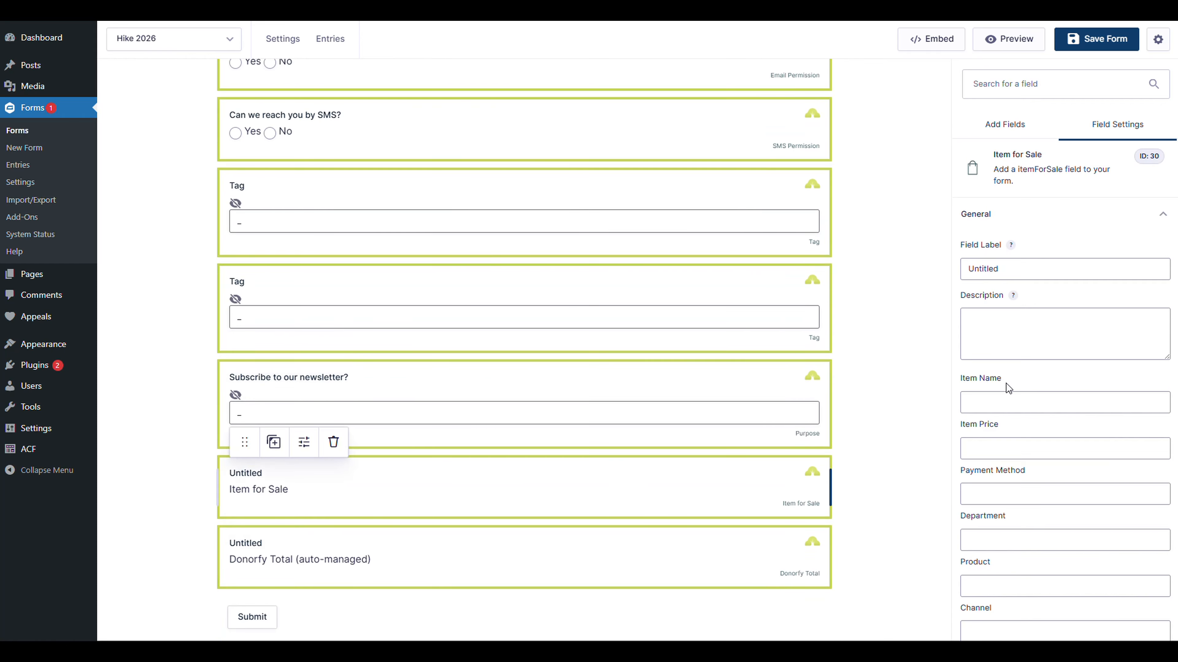
left_click_drag(1002, 269, 903, 272)
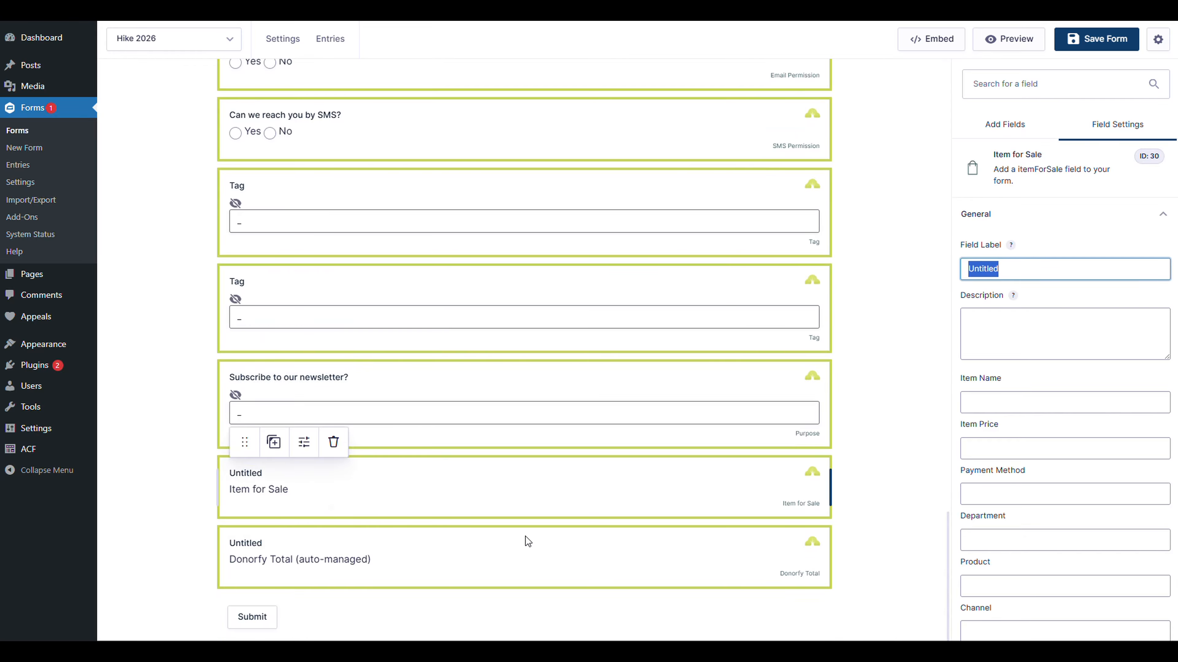
left_click(549, 552)
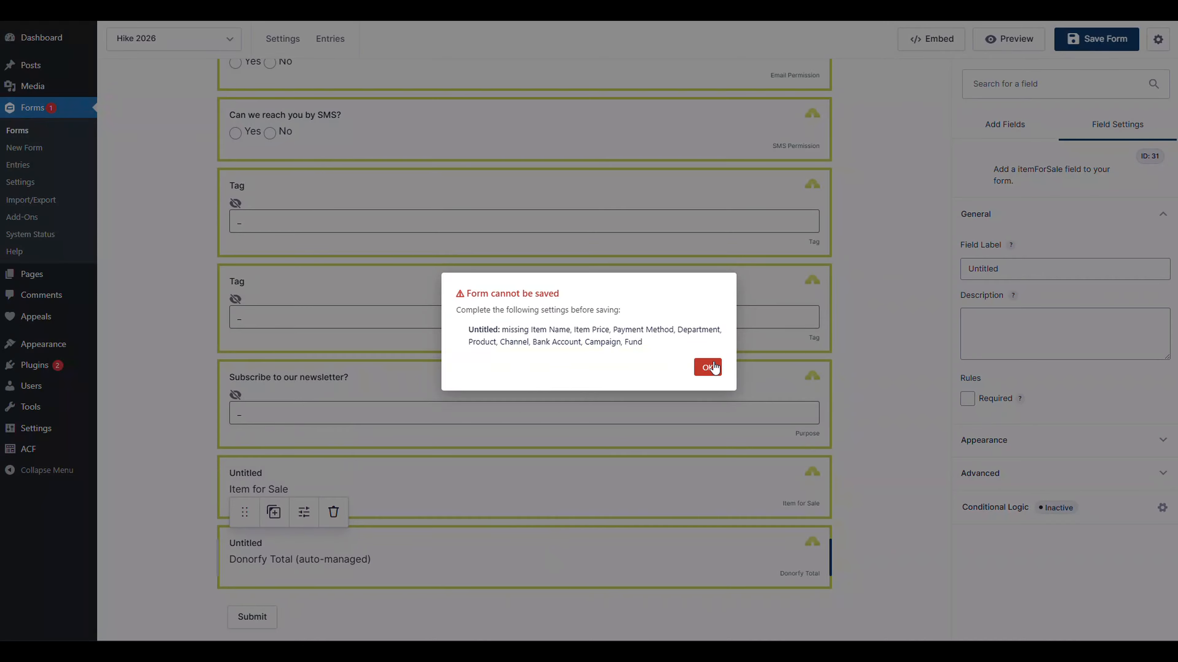
left_click(708, 368)
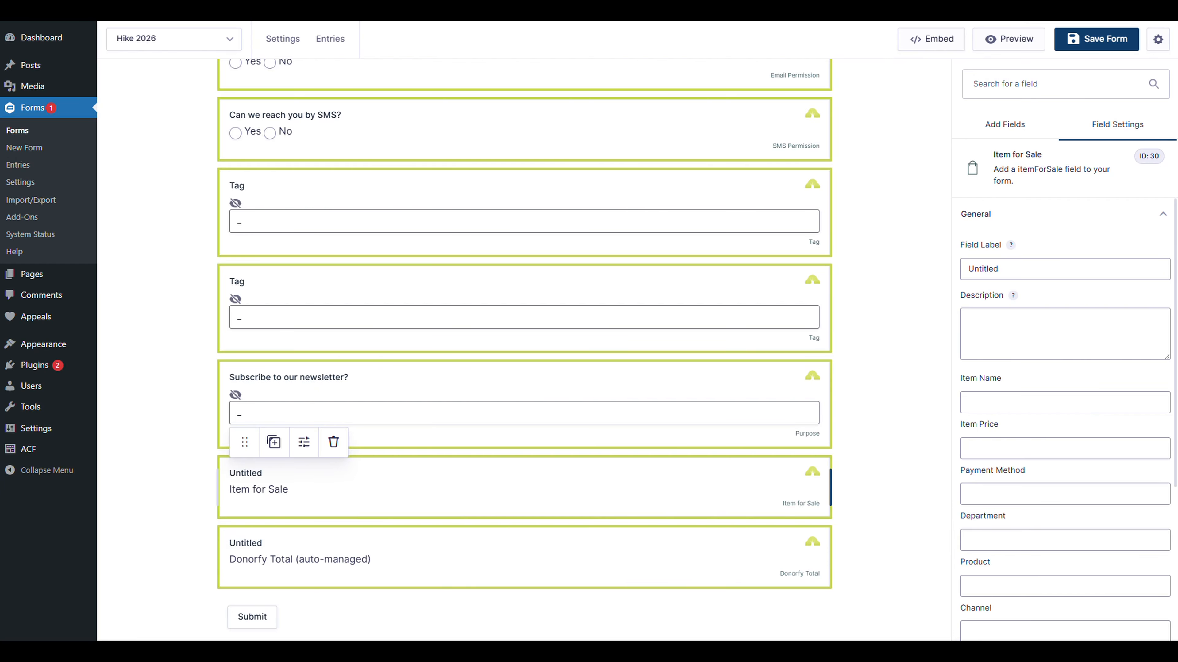
Step: Set both the field label and the item name of the Item for Sale field to "Adult Ticket"
left_click_drag(1020, 269, 906, 277)
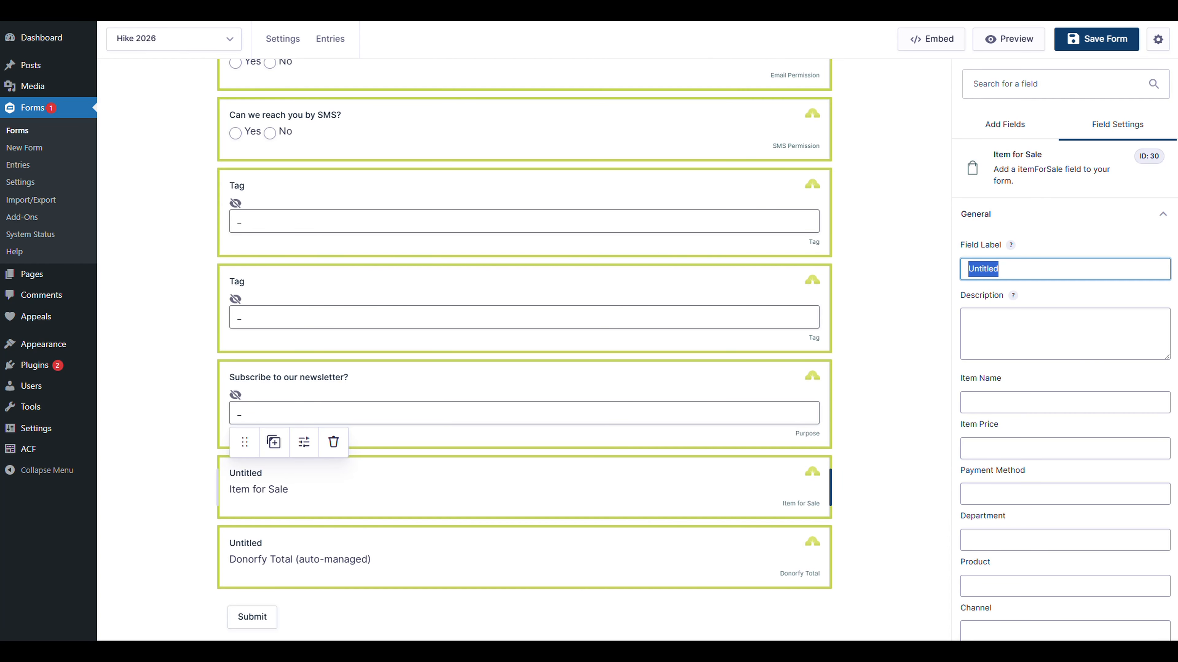
type("A")
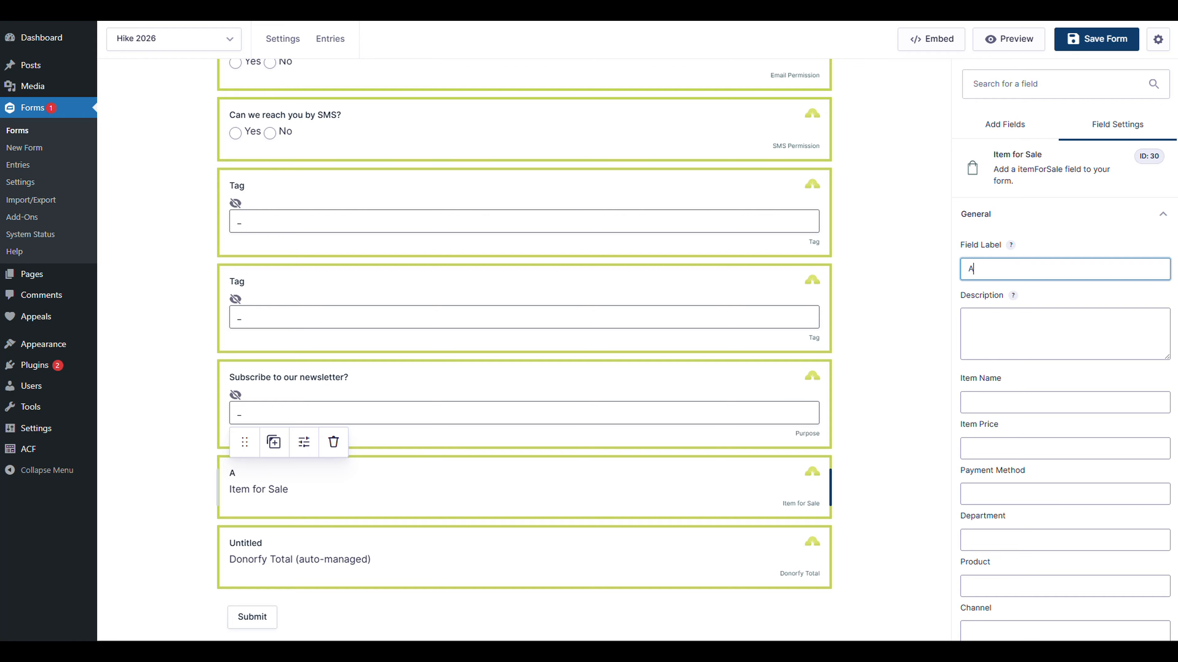
type("dult Ticket")
key("ctrl+a")
key("ctrl+c")
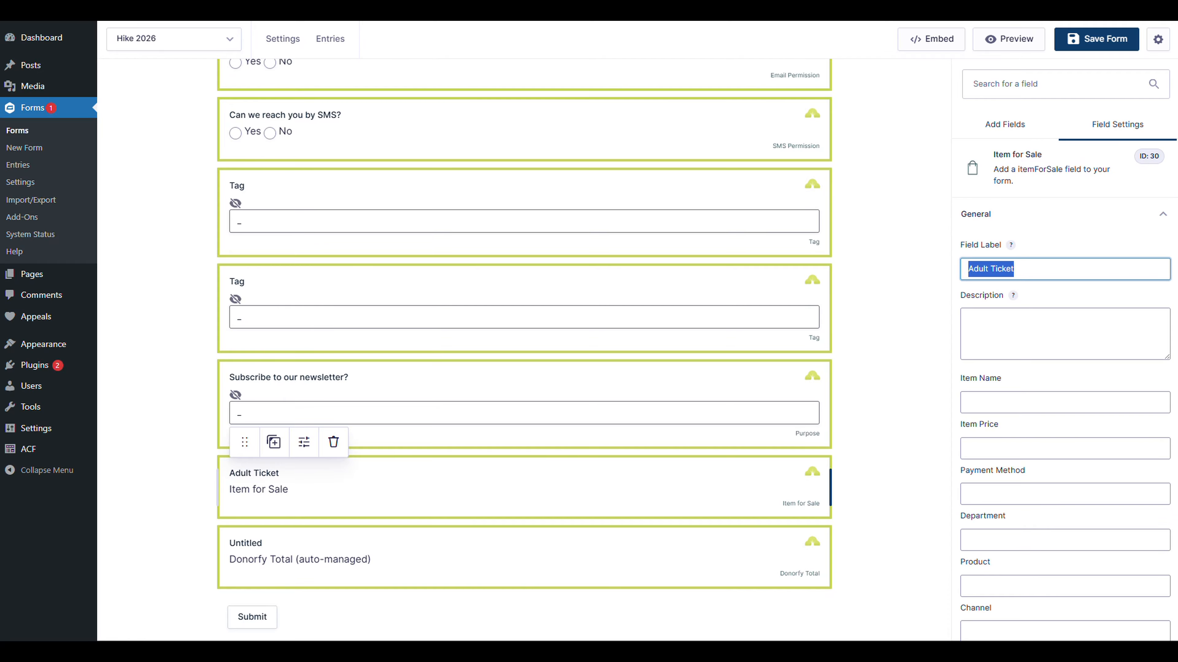
left_click(968, 402)
key("ctrl+v")
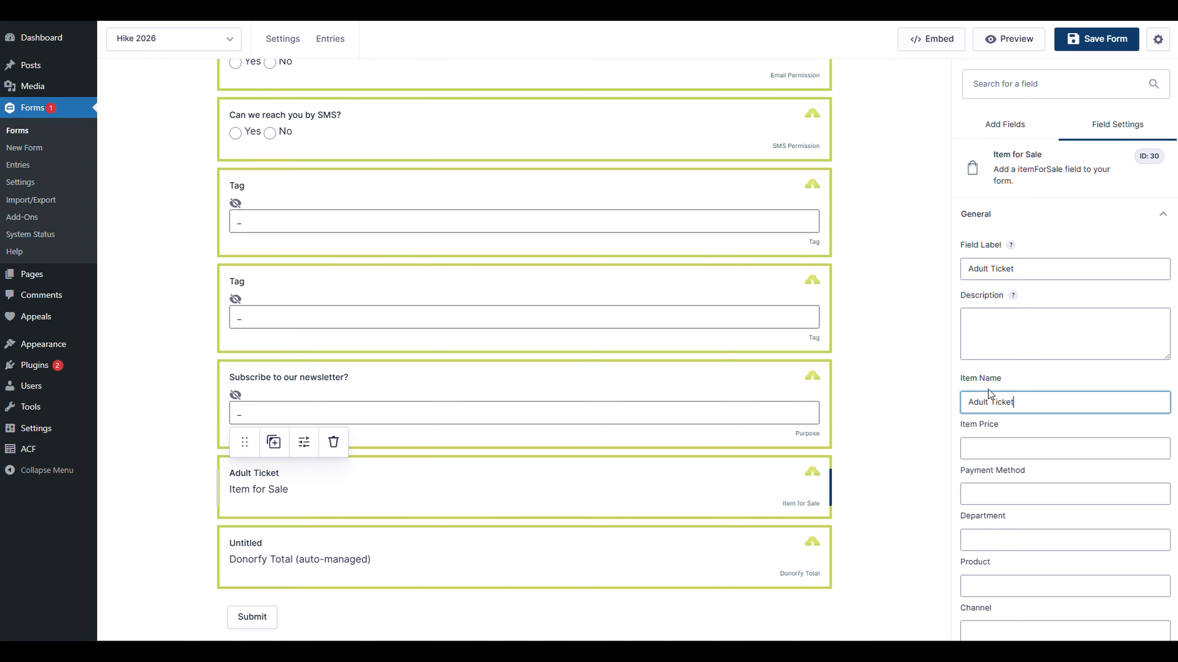
left_click_drag(1022, 269, 862, 270)
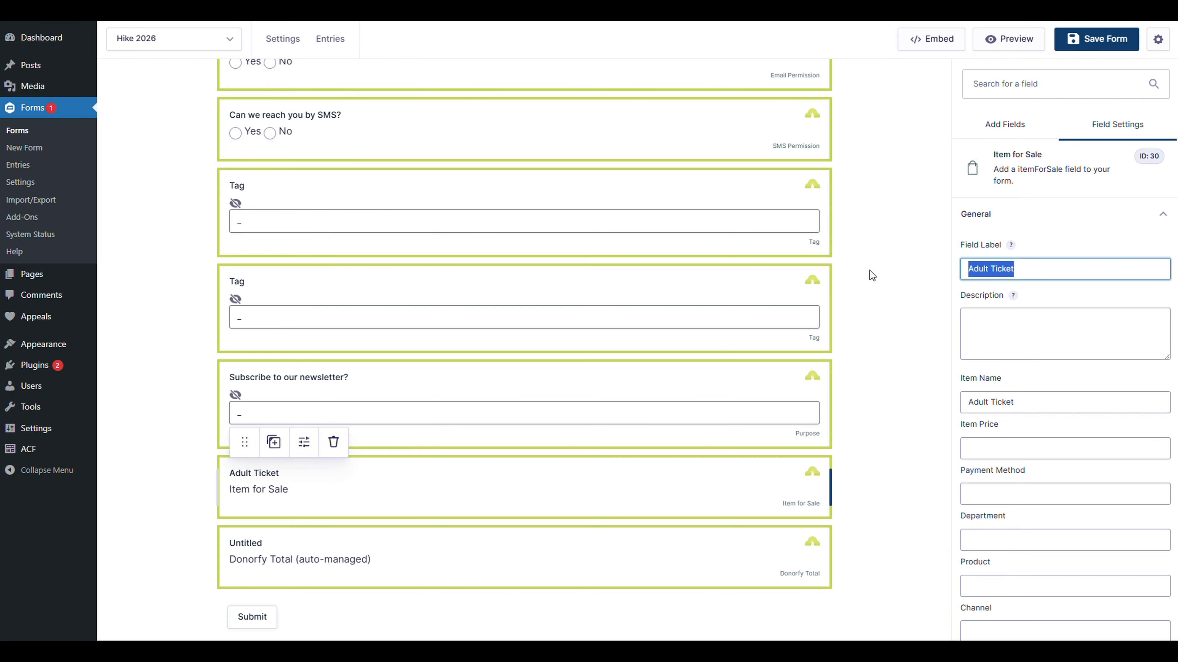
Step: Change the adult ticket field's label to "How many adult tickets would you like?" and set its item price to 15.00
type("How many ad")
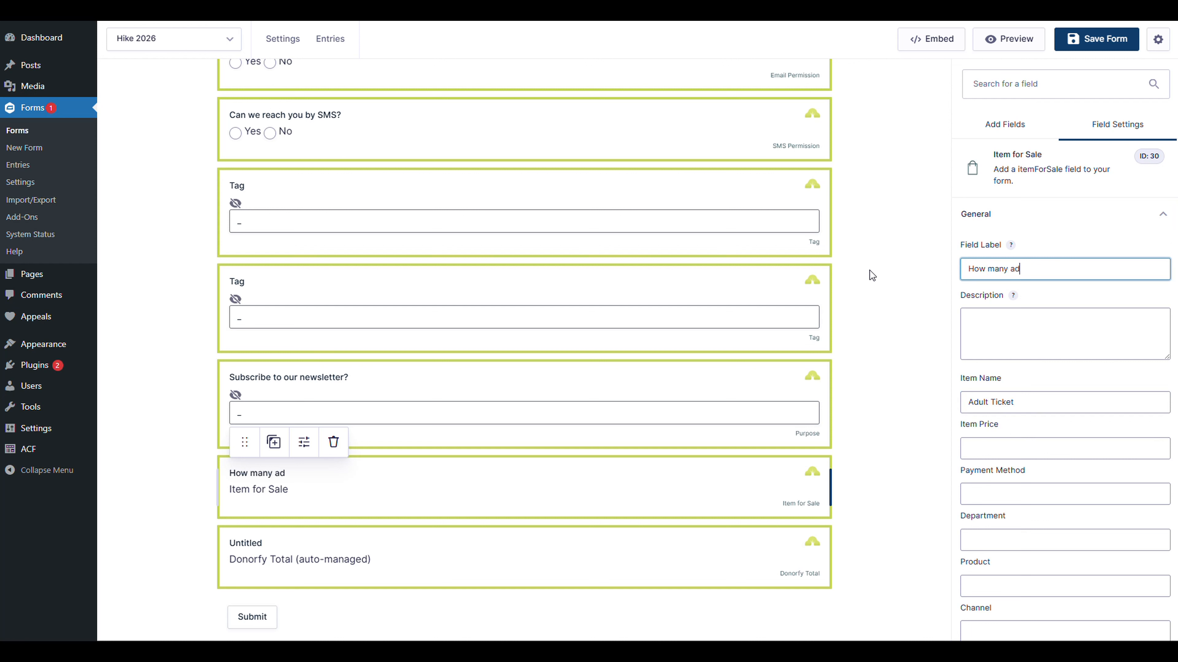
type("ult tickets would you like?")
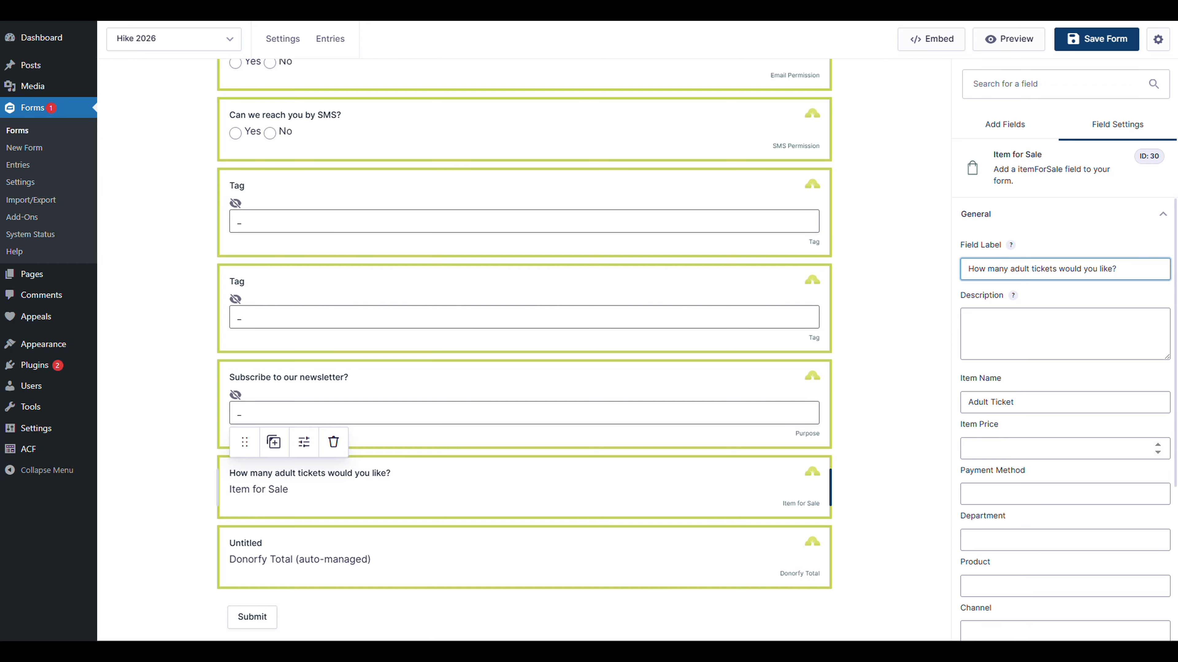
left_click(1006, 445)
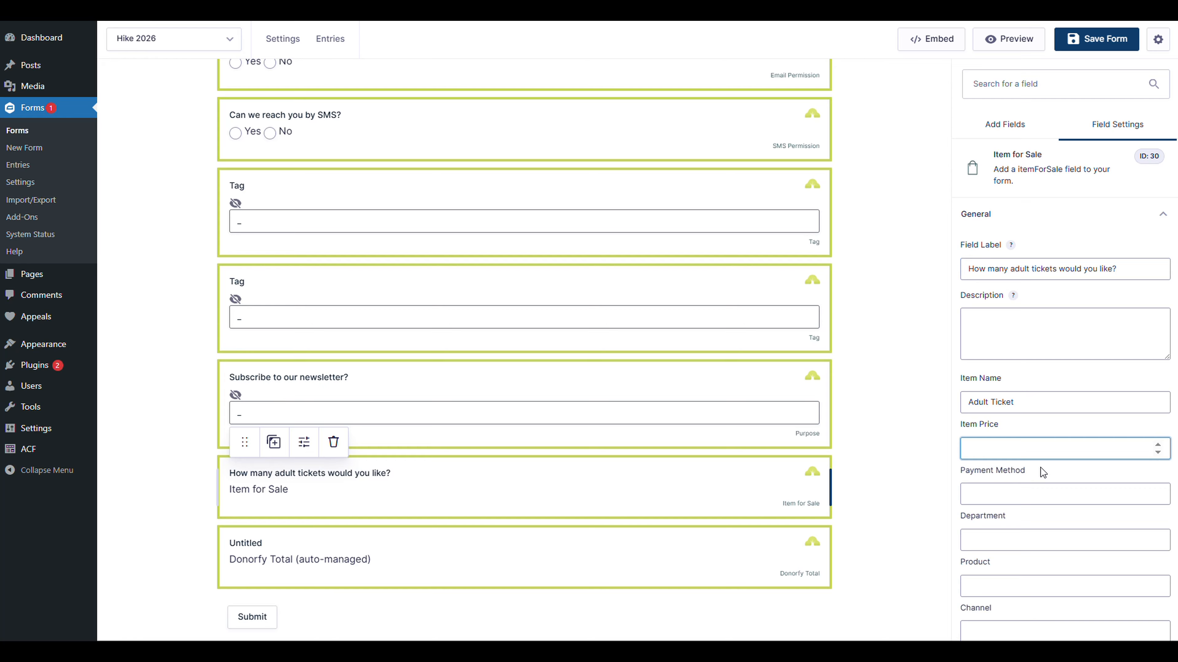
type("15.00")
key("Tab")
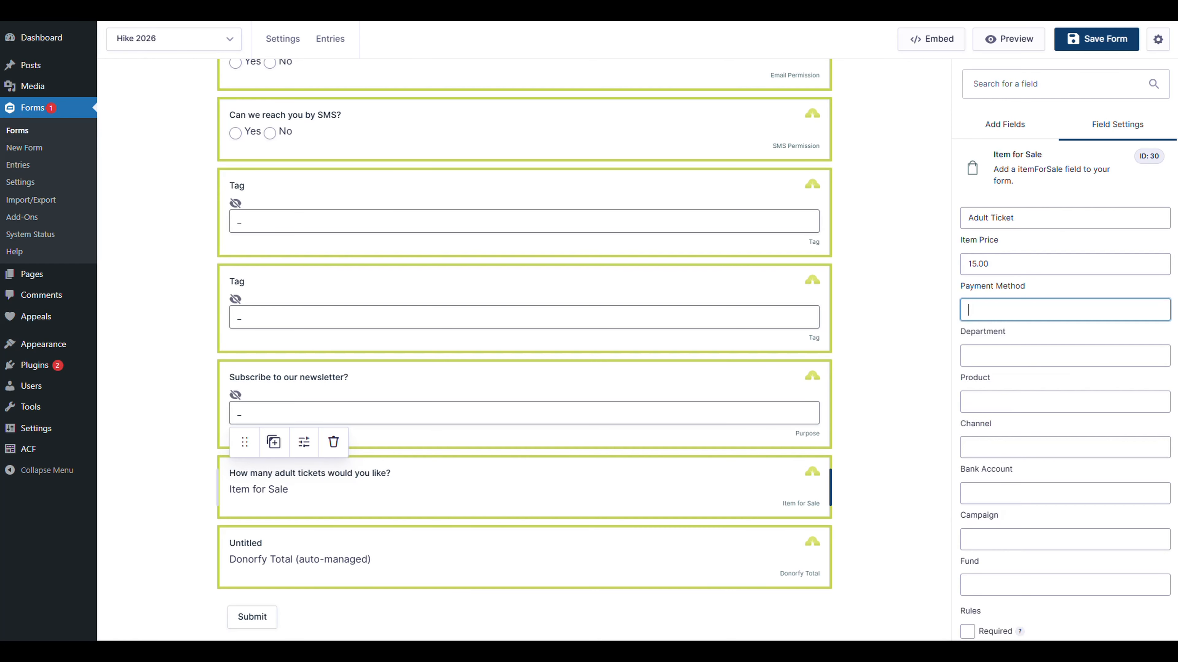
Step: Set the adult ticket's payment method Payment Card via Stripe, department Events Management, product Events, channel Website, bank account Main Account, campaign Hike 2026, fund Events Funding
scroll(994, 297, "up", 3)
scroll(997, 374, "down", 2)
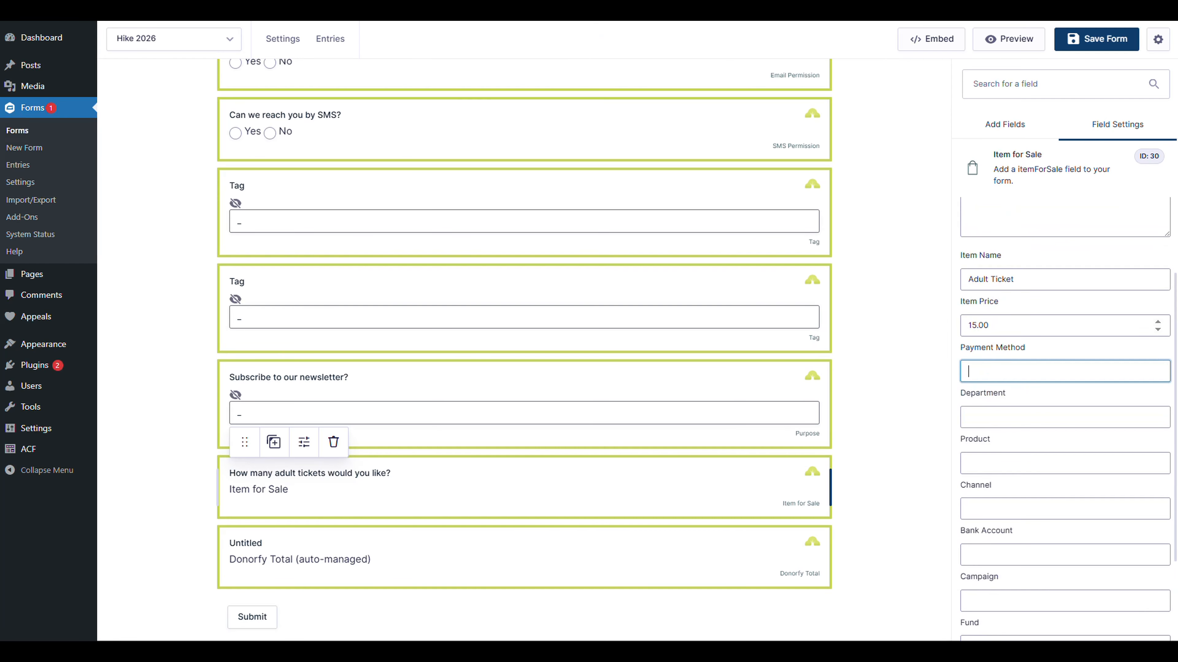
scroll(1035, 302, "down", 1)
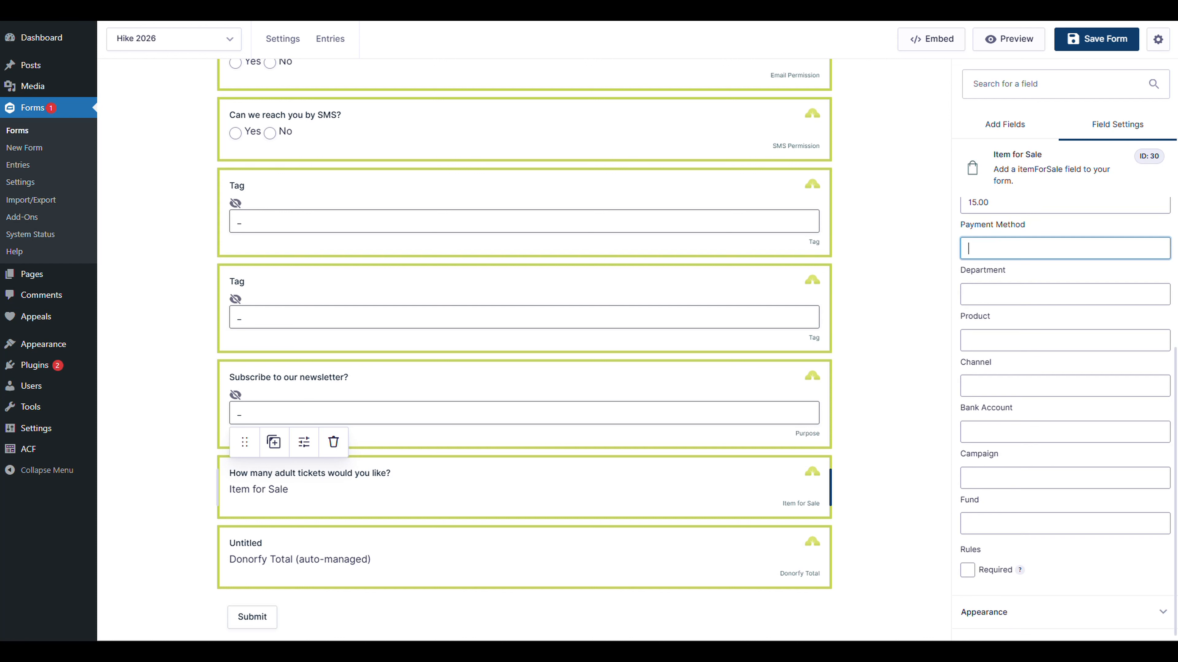
scroll(1066, 353, "up", 2)
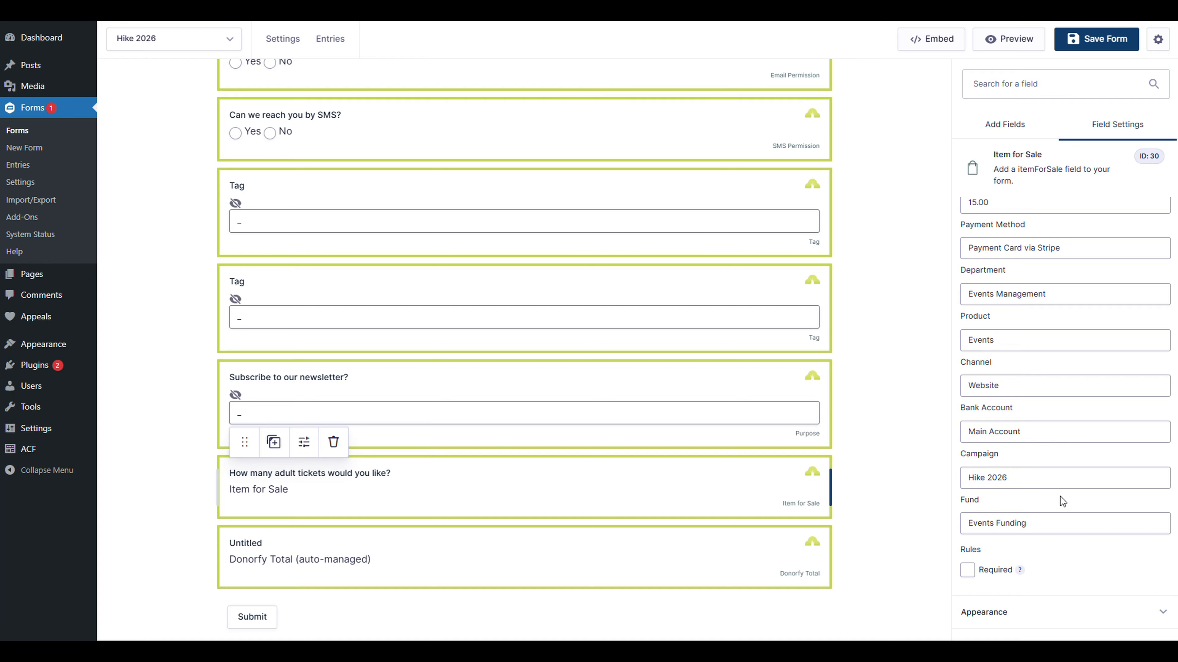
left_click(967, 570)
left_click(967, 571)
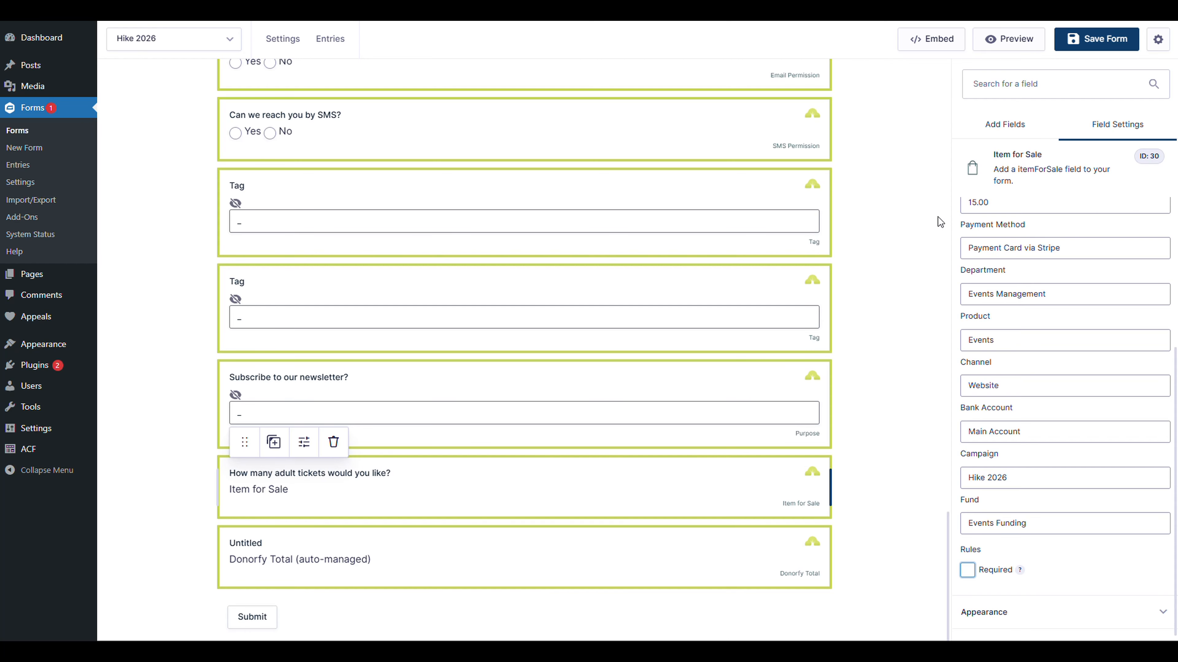
scroll(960, 384, "down", 1)
scroll(841, 408, "up", 5)
scroll(868, 500, "down", 5)
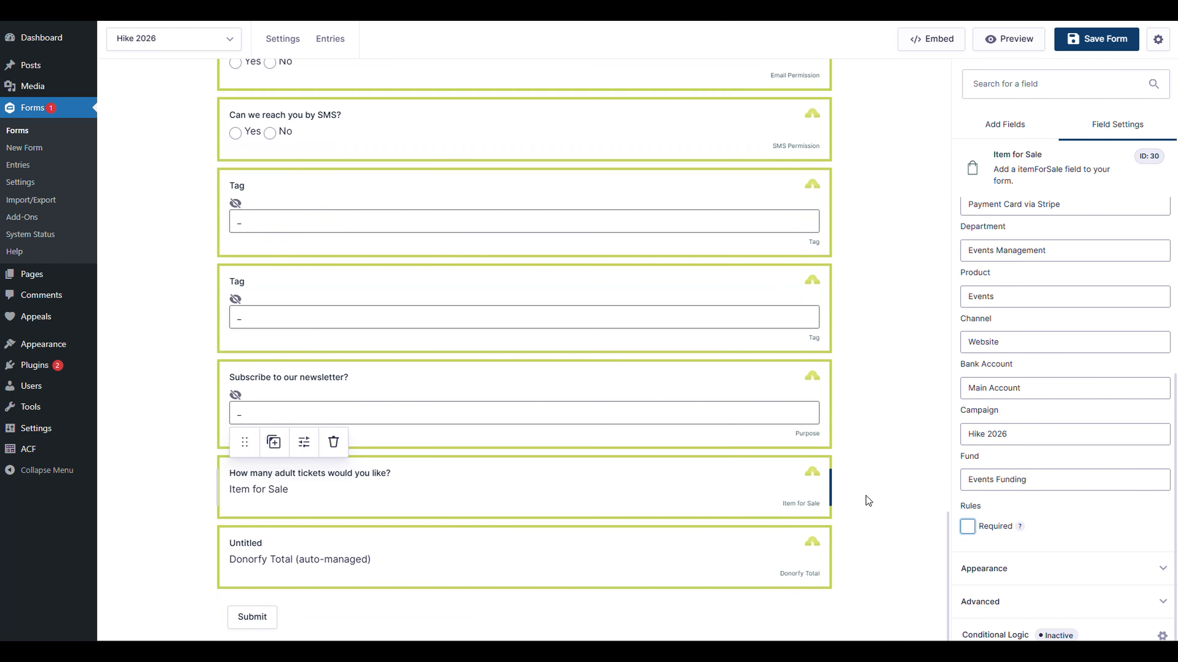
Step: Add a second Item for Sale field at the end of the form and label it "How many child tickets would you like?"
left_click(1019, 126)
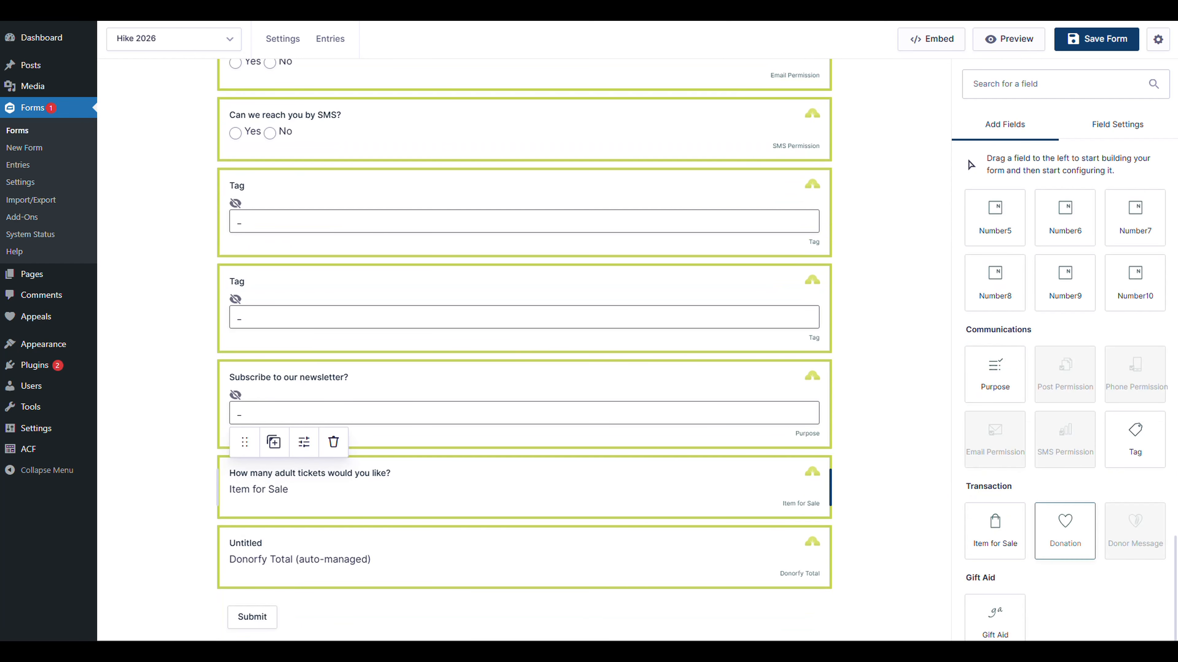
left_click_drag(995, 522, 758, 606)
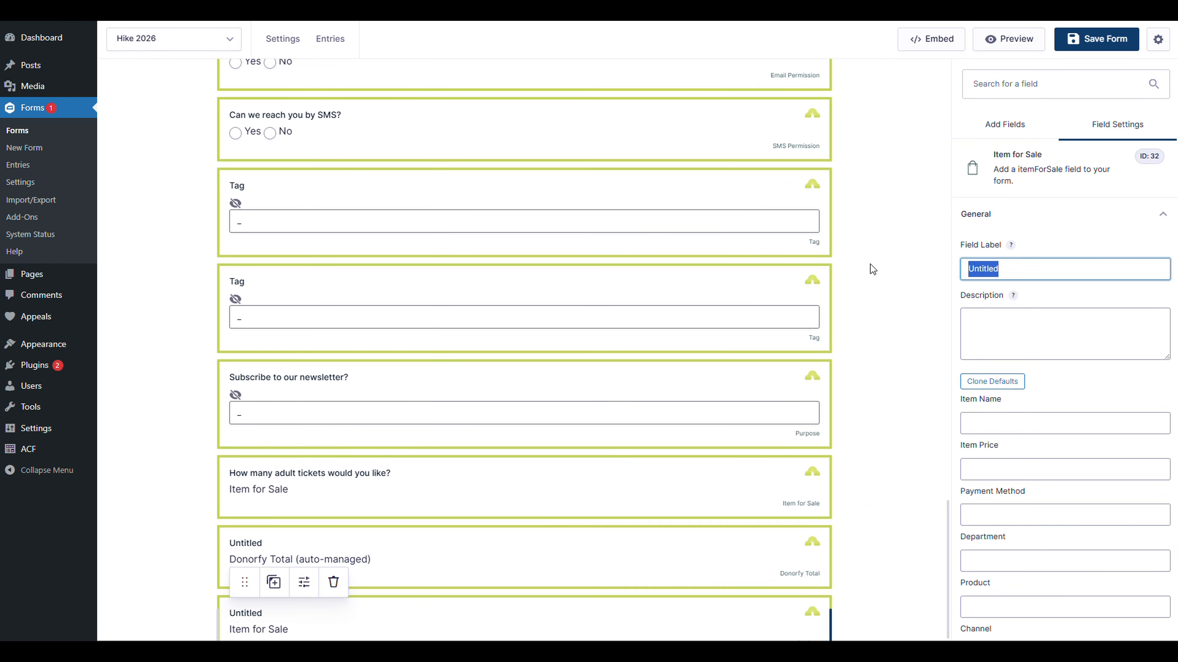
type("How ")
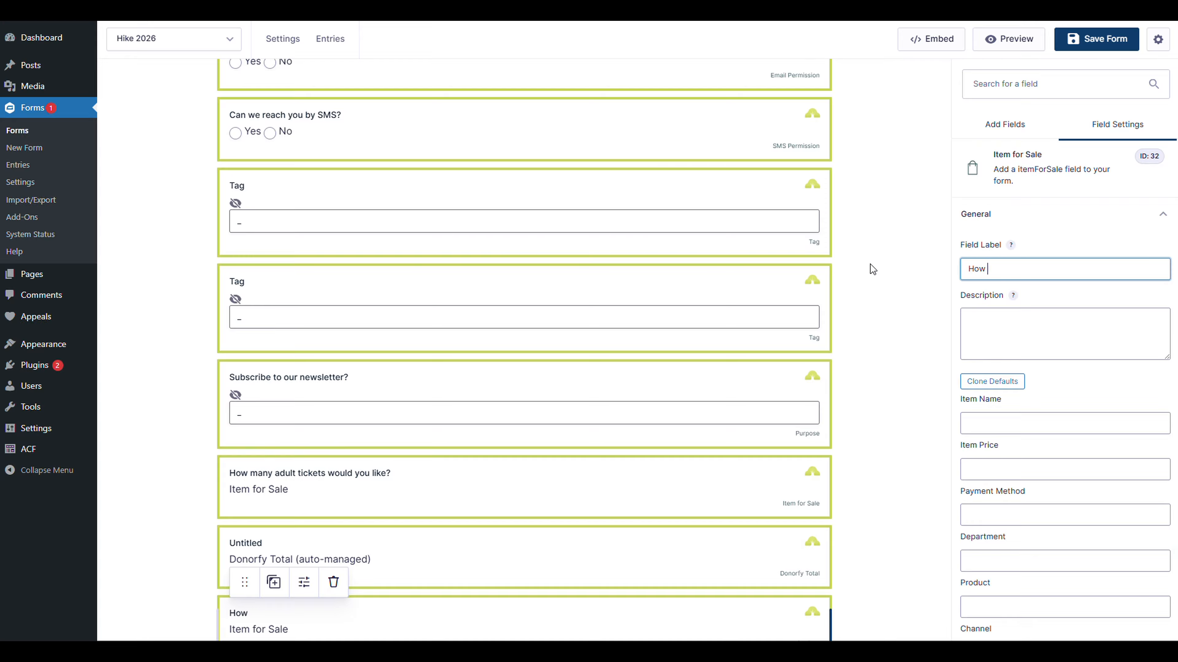
type("many child ticketrs")
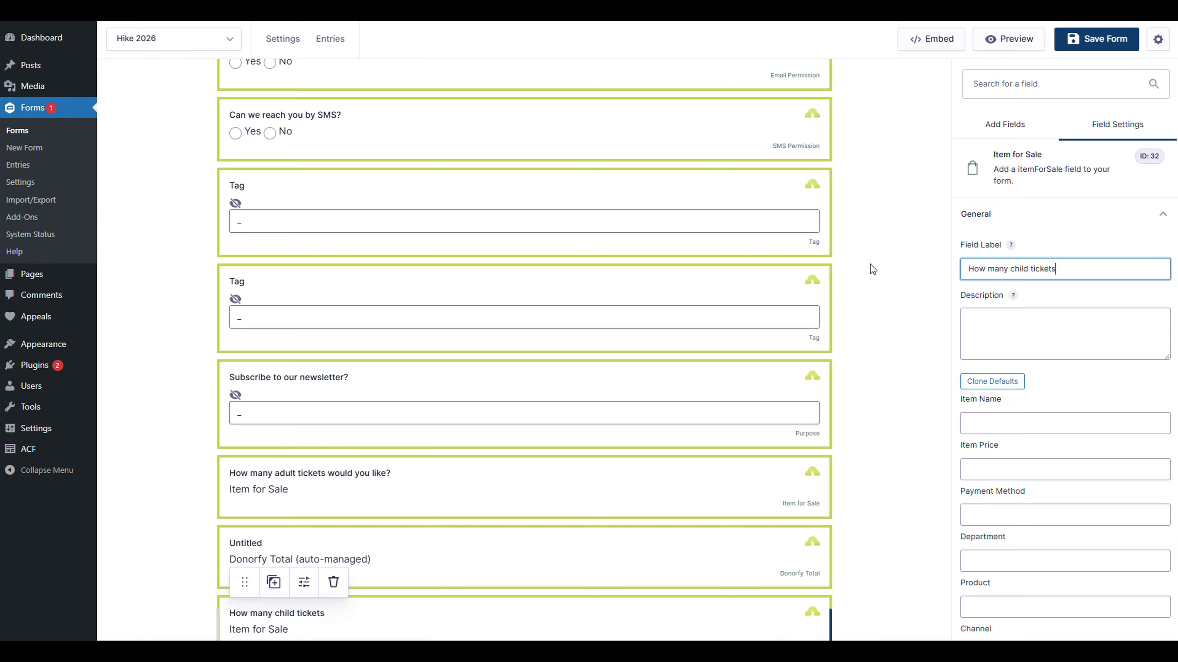
type(" would you like?")
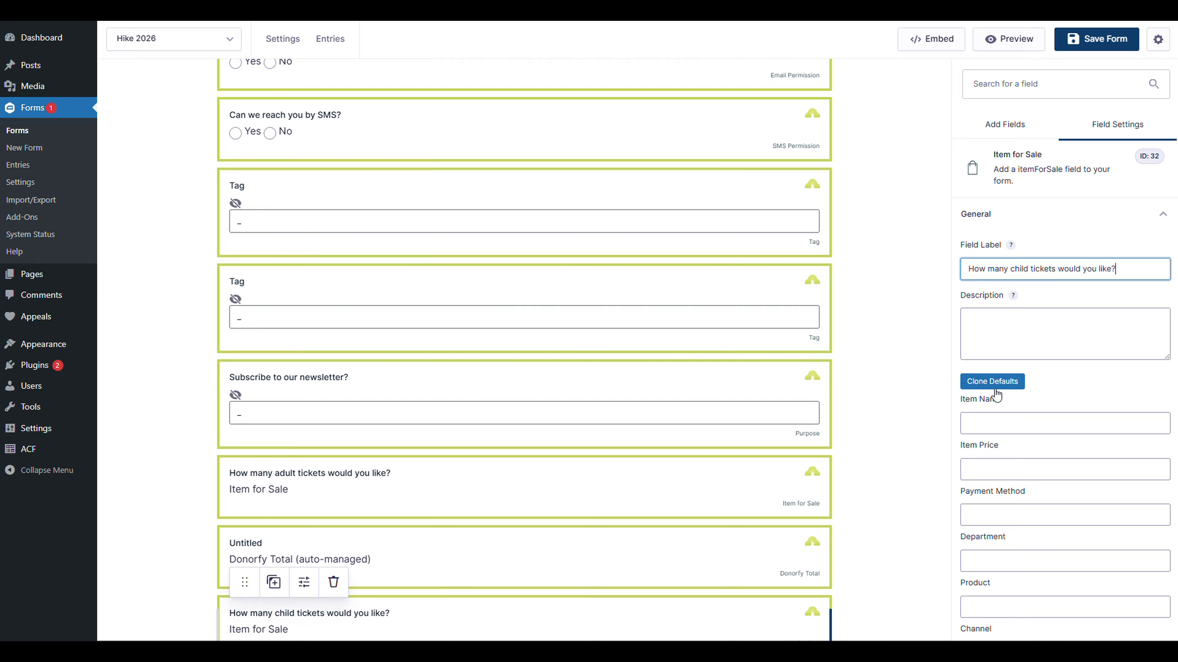
Step: Clone the child ticket field's defaults from "How many adult tickets would you like?" and check the copied values
left_click(997, 393)
left_click(1033, 411)
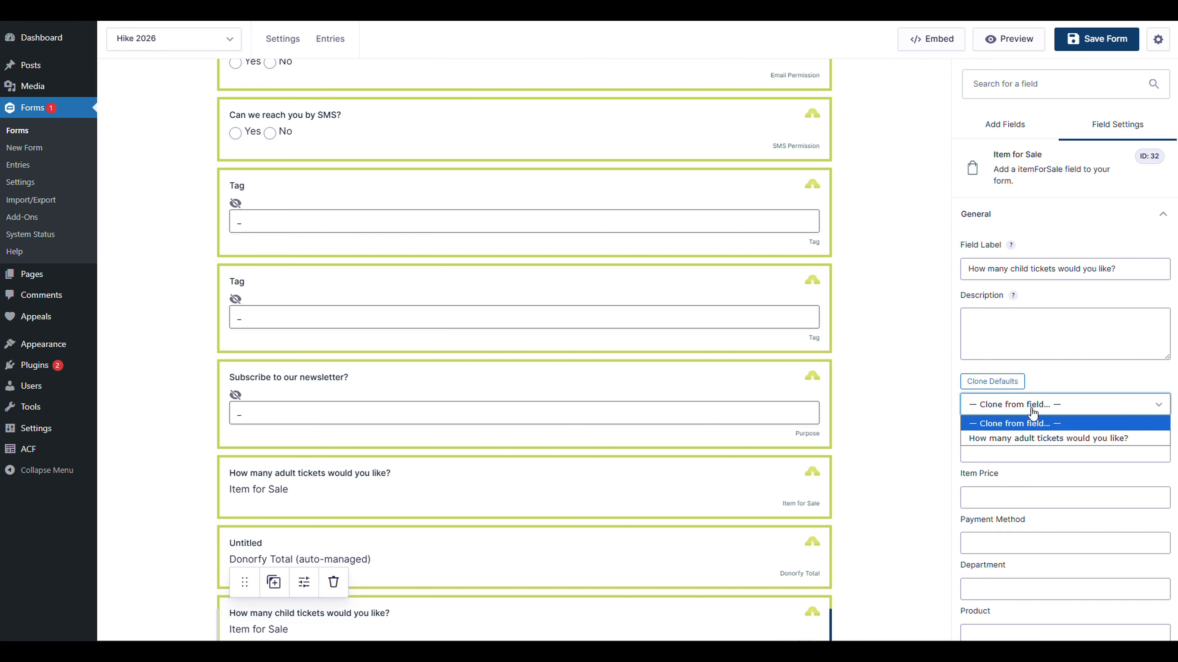
left_click(1059, 438)
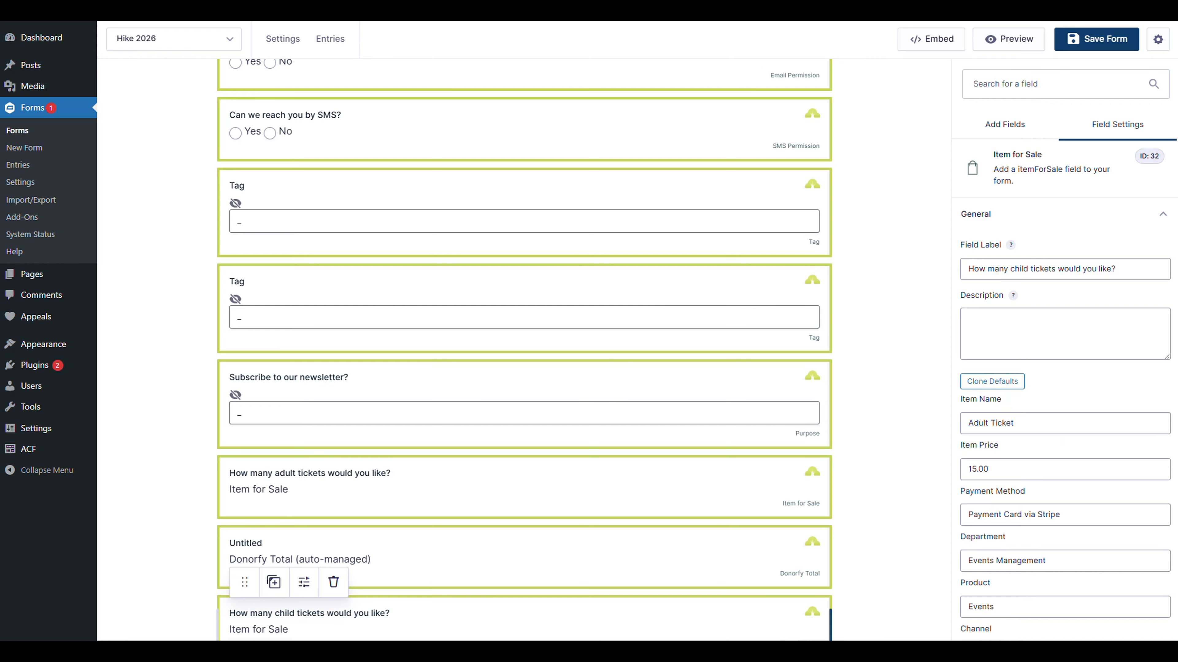
scroll(1056, 445, "down", 2)
scroll(1056, 445, "down", 3)
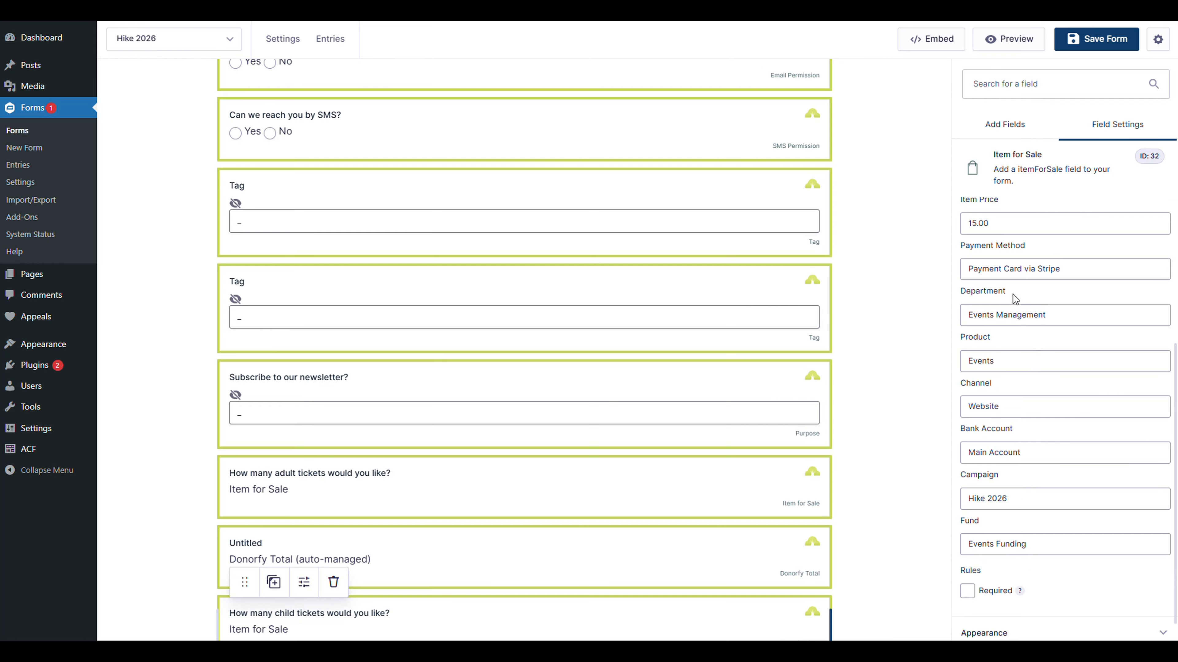
scroll(1026, 562, "up", 5)
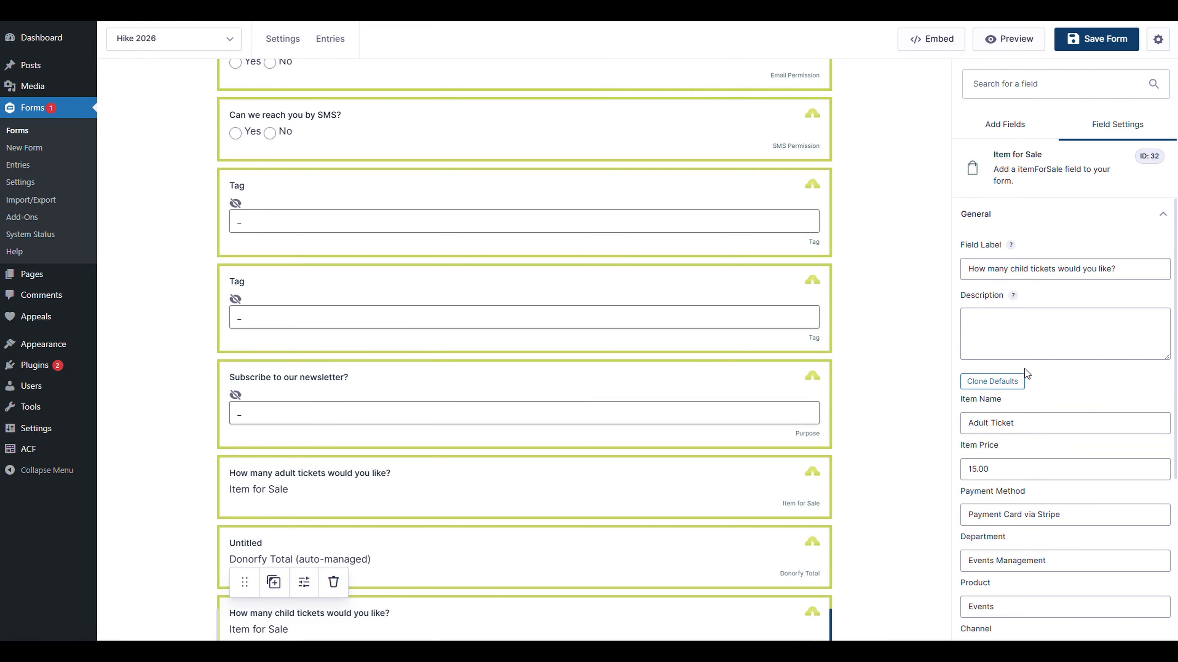
Step: Set the child ticket field's item name to "Child Ticket" and its item price to 10.00
left_click_drag(986, 423, 850, 435)
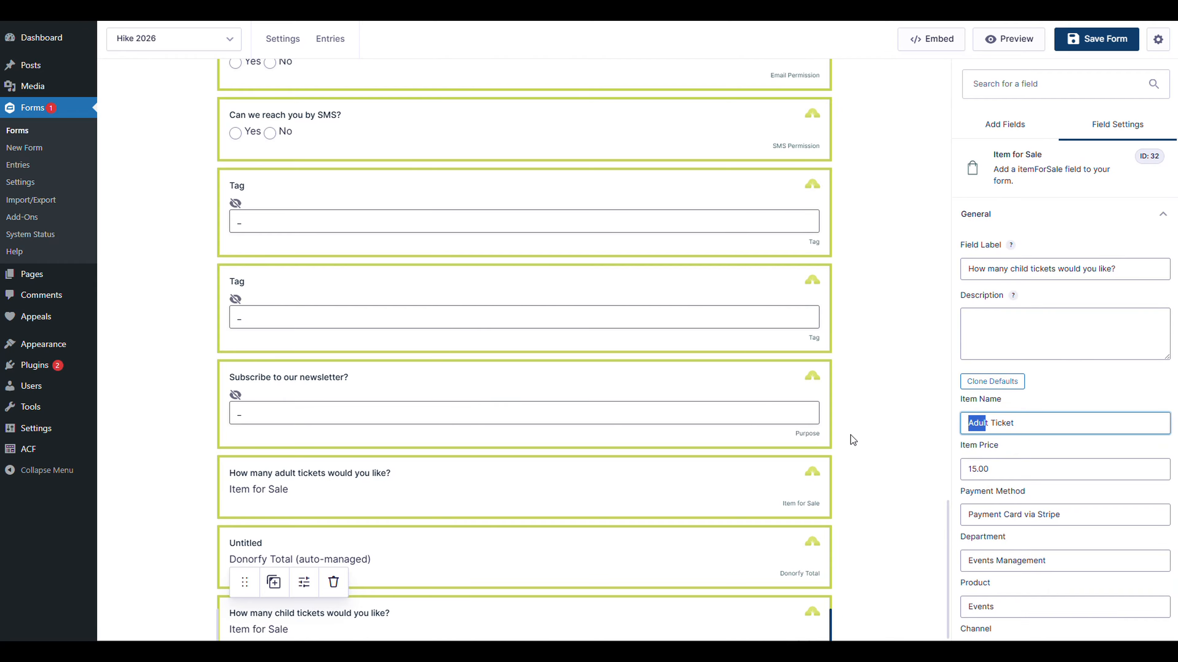
key("BackSpace")
type("Child")
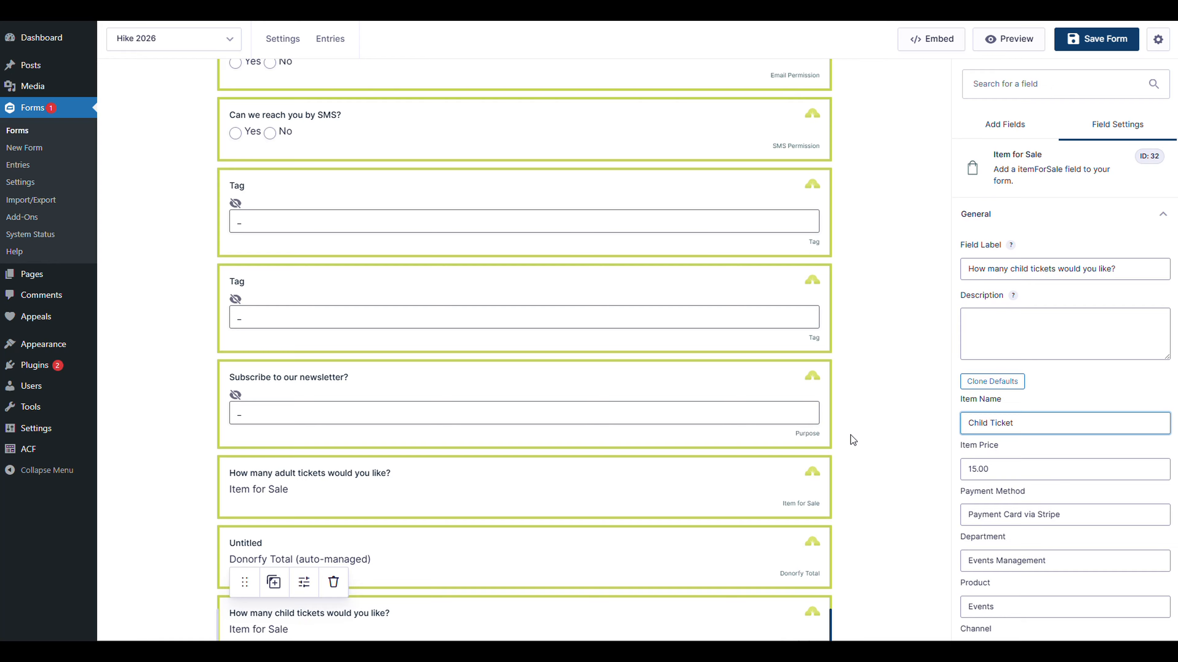
left_click(971, 469)
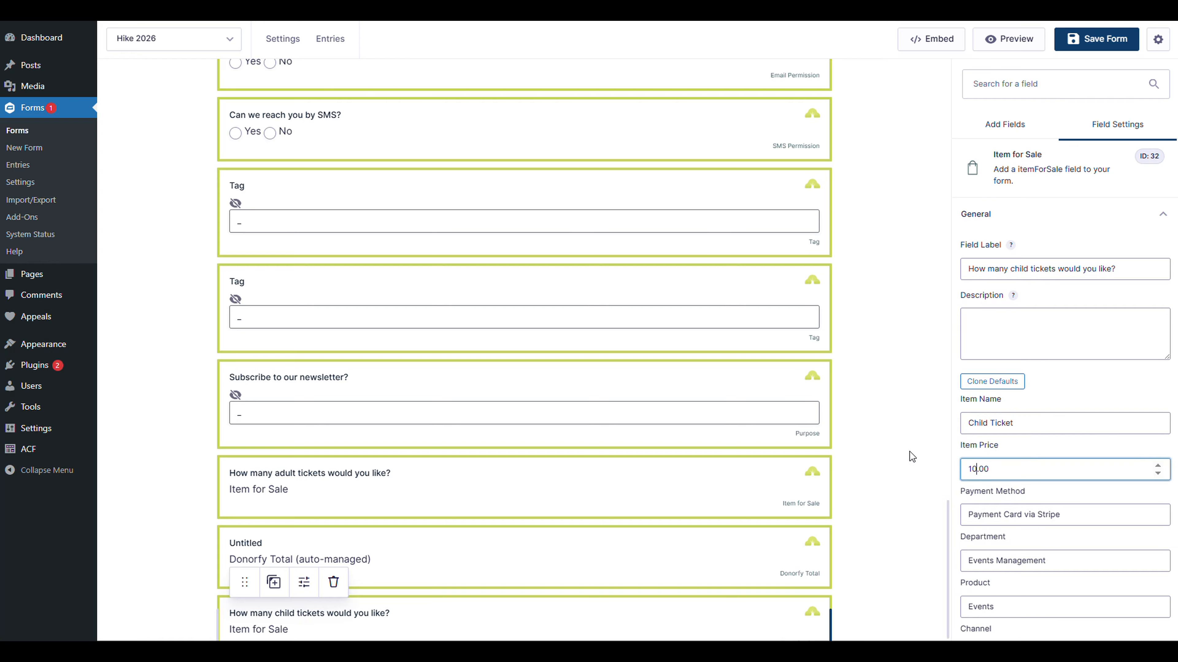
Step: Move the child ticket field directly below the adult ticket field, above the Donorfy Total field
left_click(901, 466)
scroll(849, 473, "down", 3)
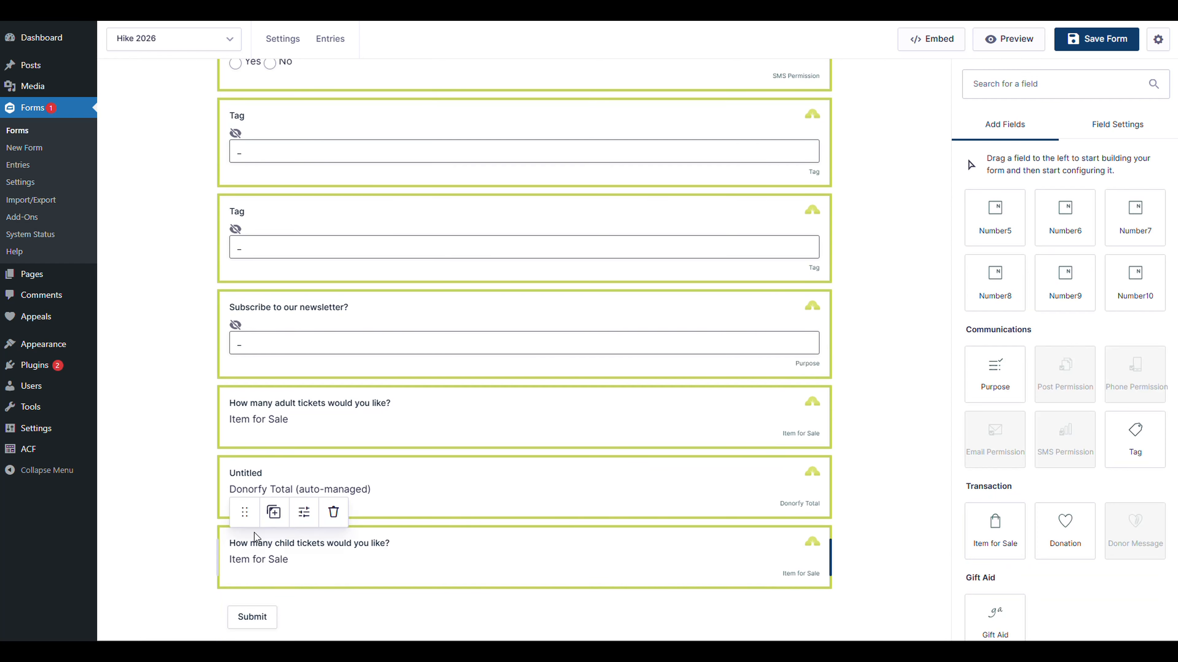
left_click_drag(245, 512, 261, 449)
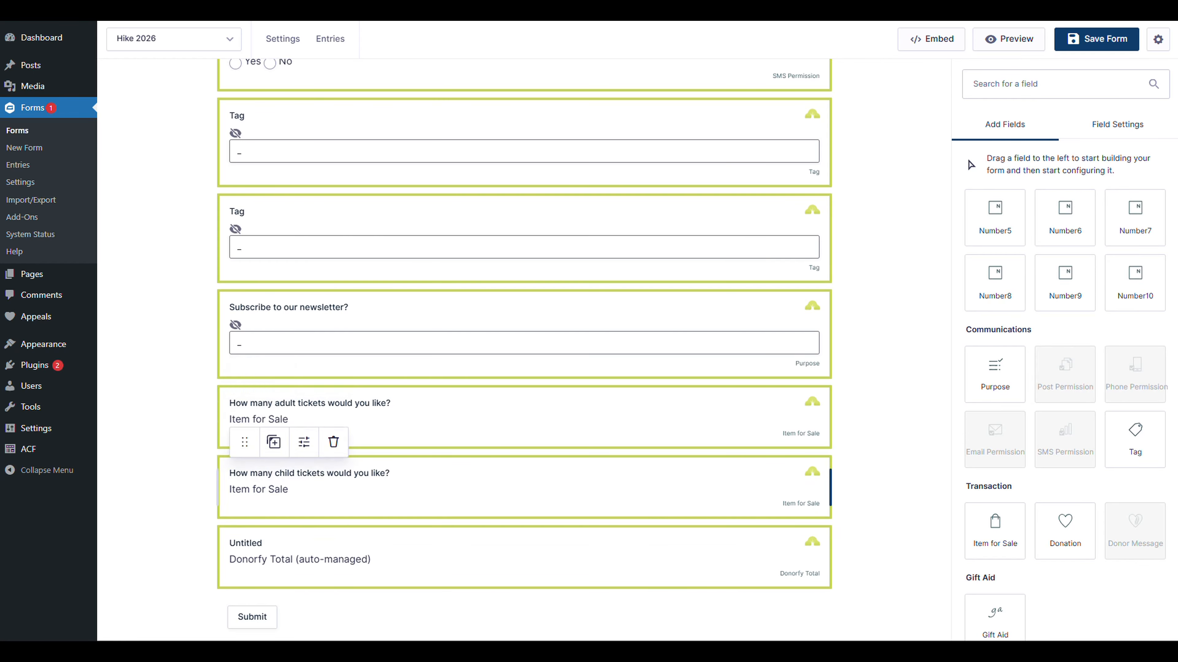
Step: Label the Donorfy Total field "Please pay the amount of..." and review its settings
left_click(448, 548)
double_click(961, 267)
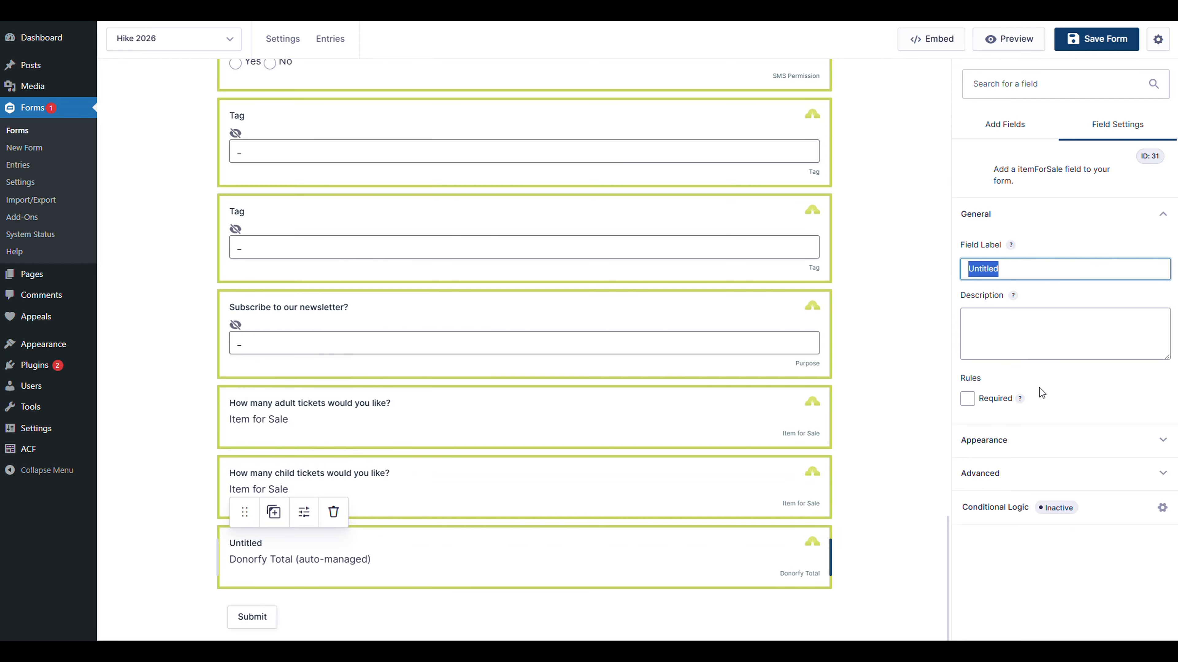
type("Yo")
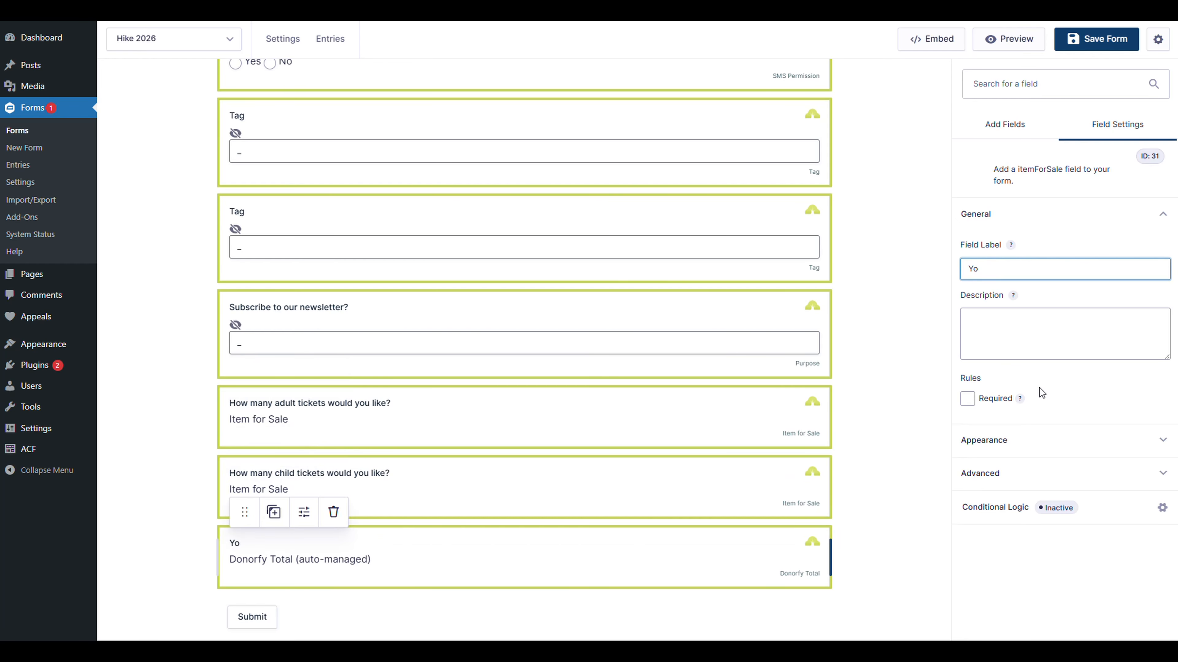
key("BackSpace")
key("BackSpace")
type("Please pay the amount ")
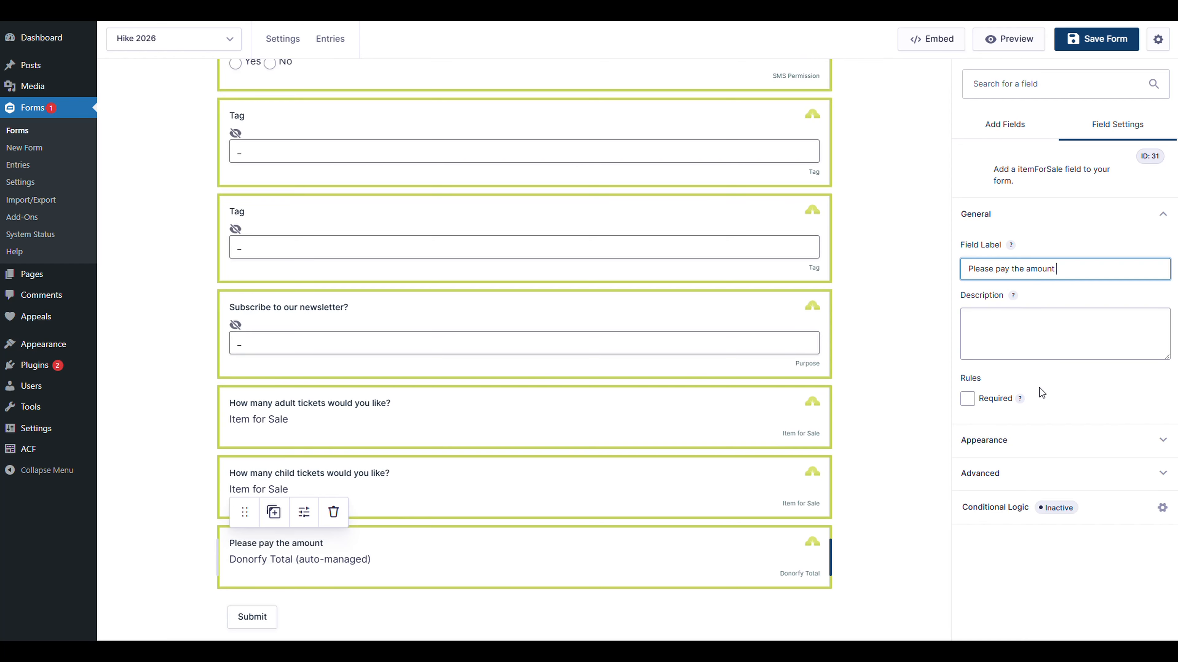
type("of...")
left_click(918, 408)
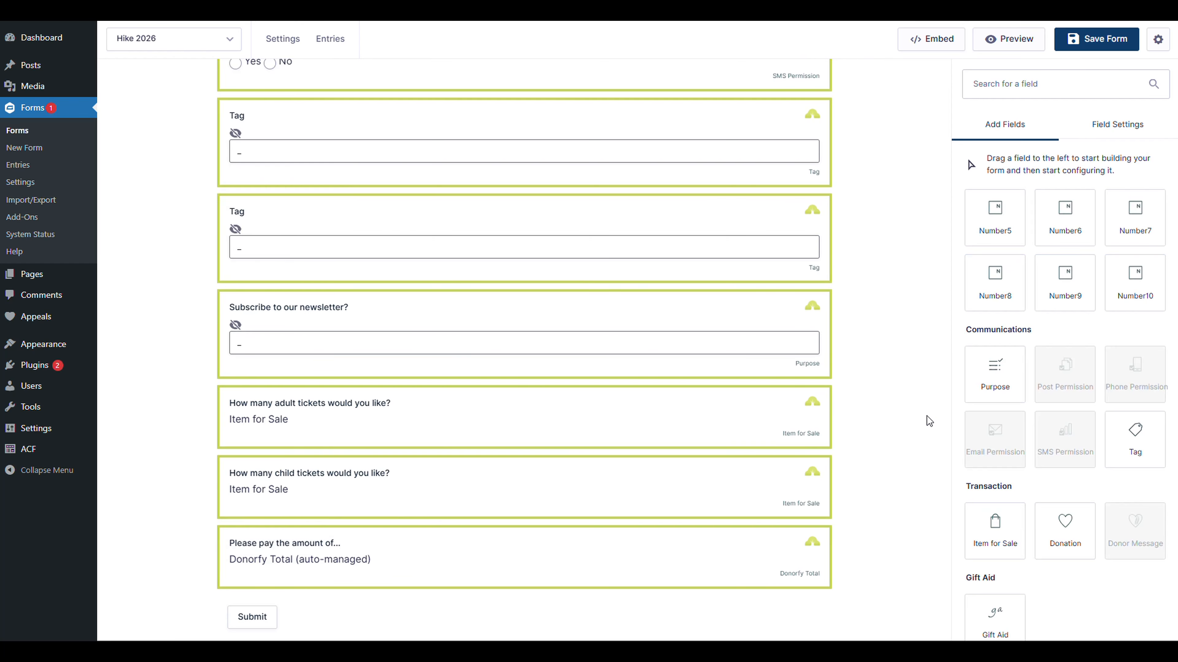
left_click(693, 560)
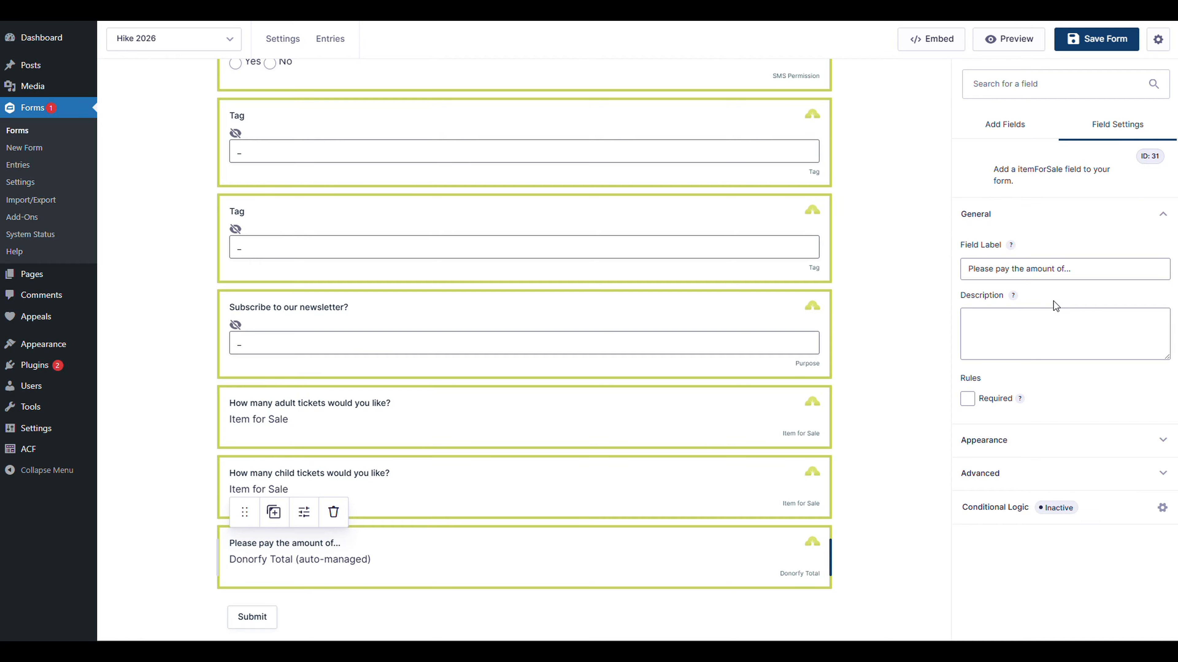
left_click(888, 494)
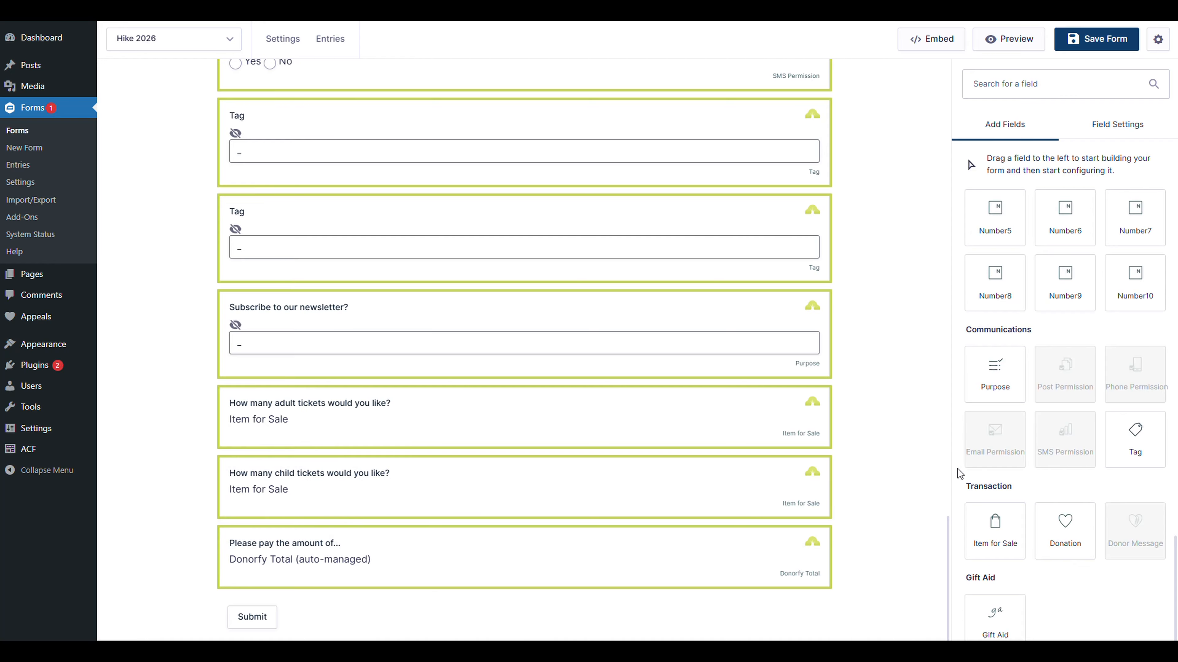
Step: Add a Donation field between the child ticket and Donorfy Total fields and label it "Optional donation"
left_click_drag(1066, 532, 820, 520)
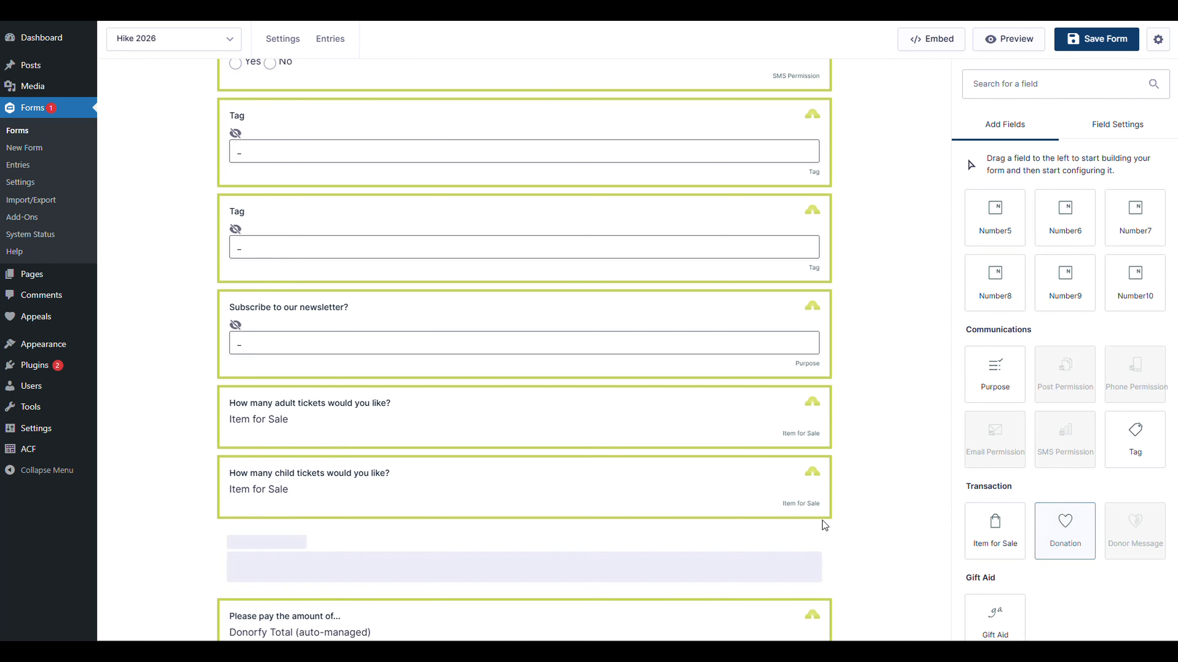
scroll(508, 521, "down", 2)
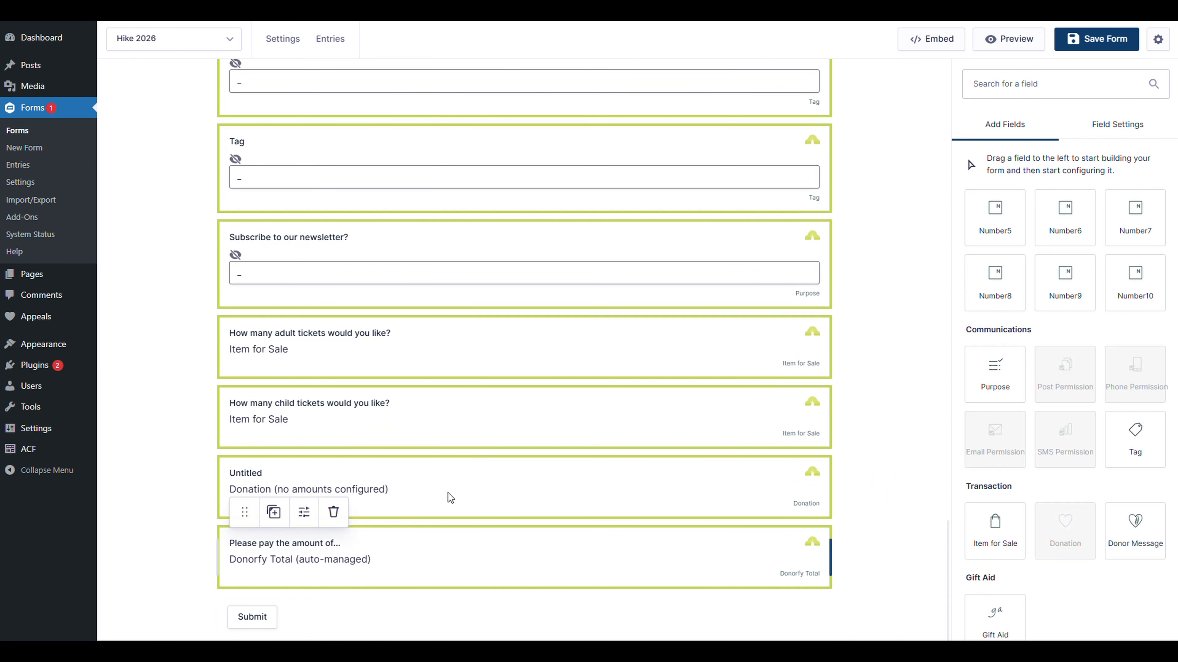
left_click(533, 487)
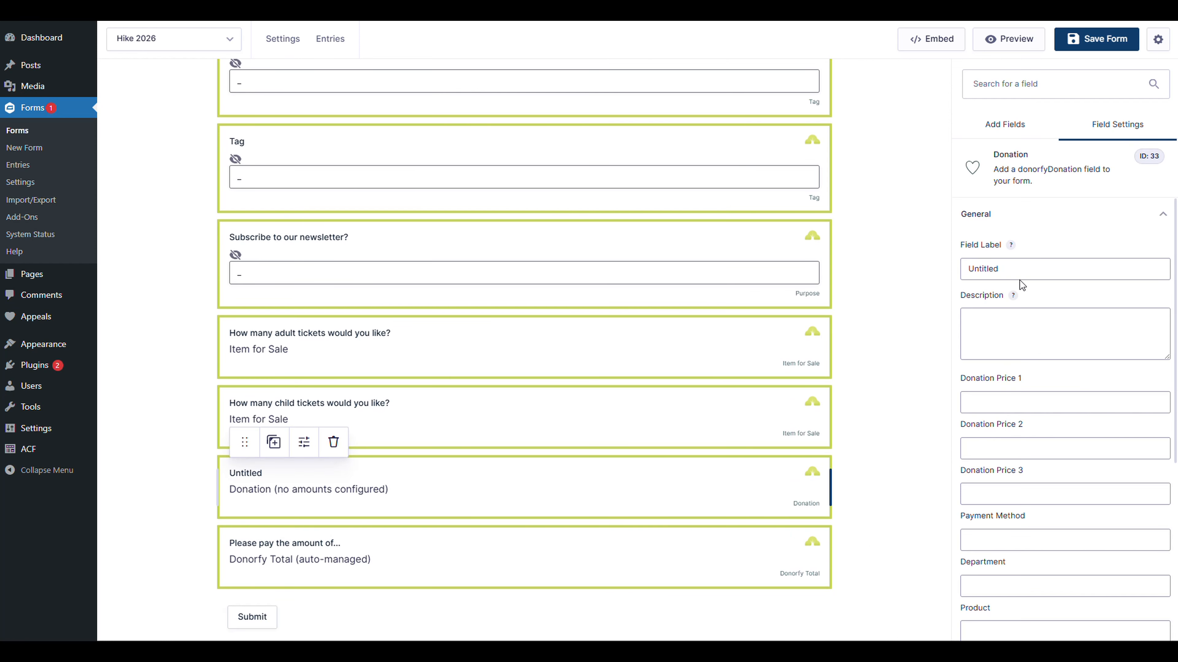
left_click_drag(1016, 271, 884, 266)
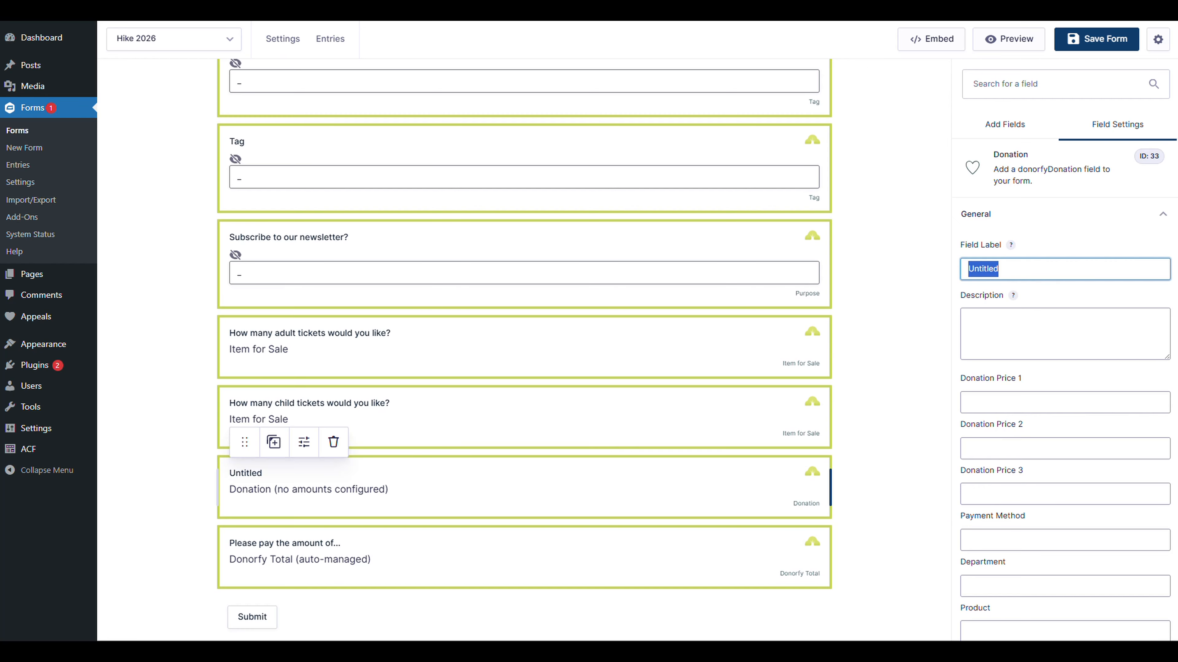
type("Optional donation")
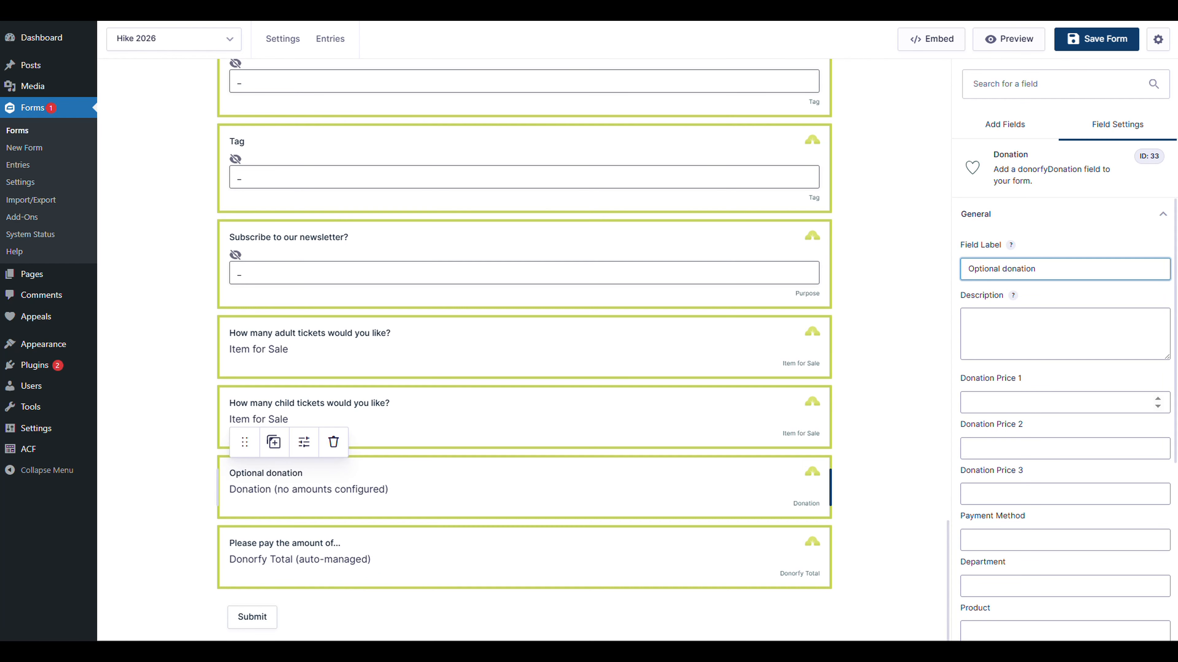
Step: Set the optional donation field's Donation Price 1, 2 and 3 to 10, 20 and 30
left_click(1065, 403)
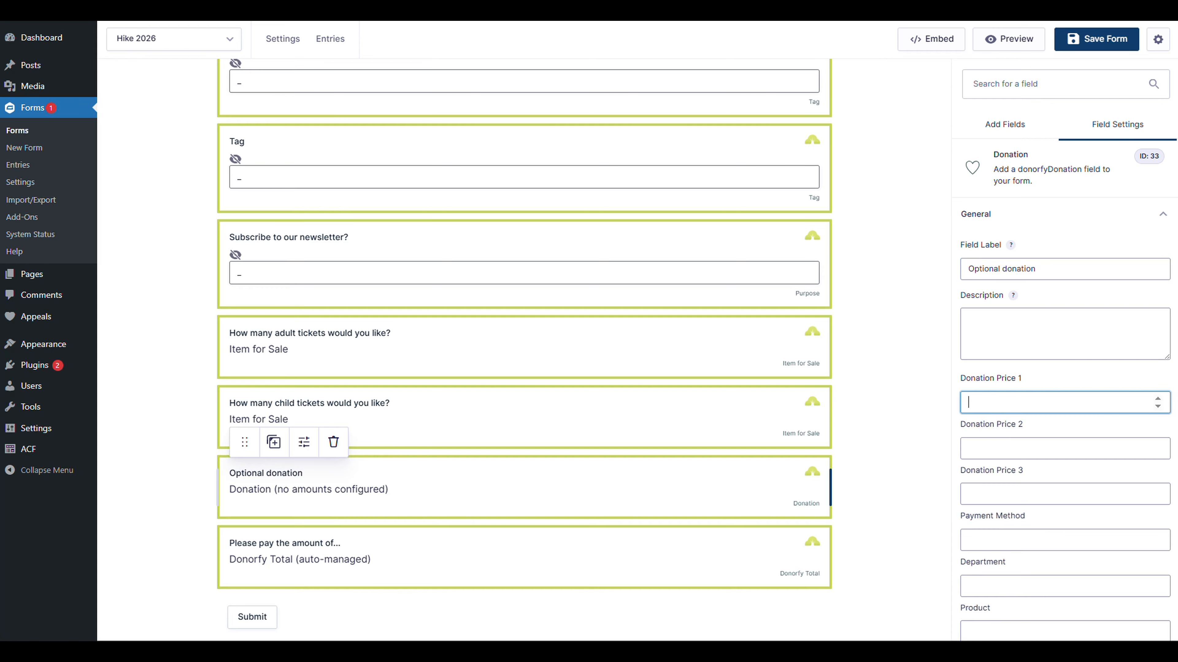
type("10")
key("Tab")
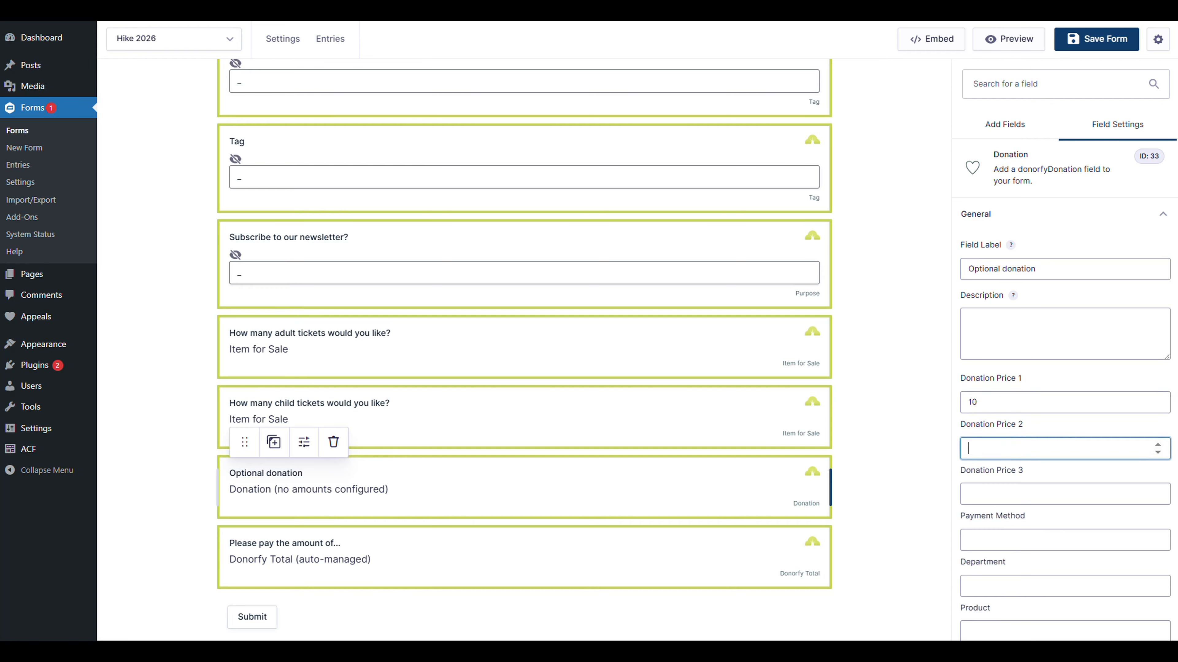
type("20")
key("Tab")
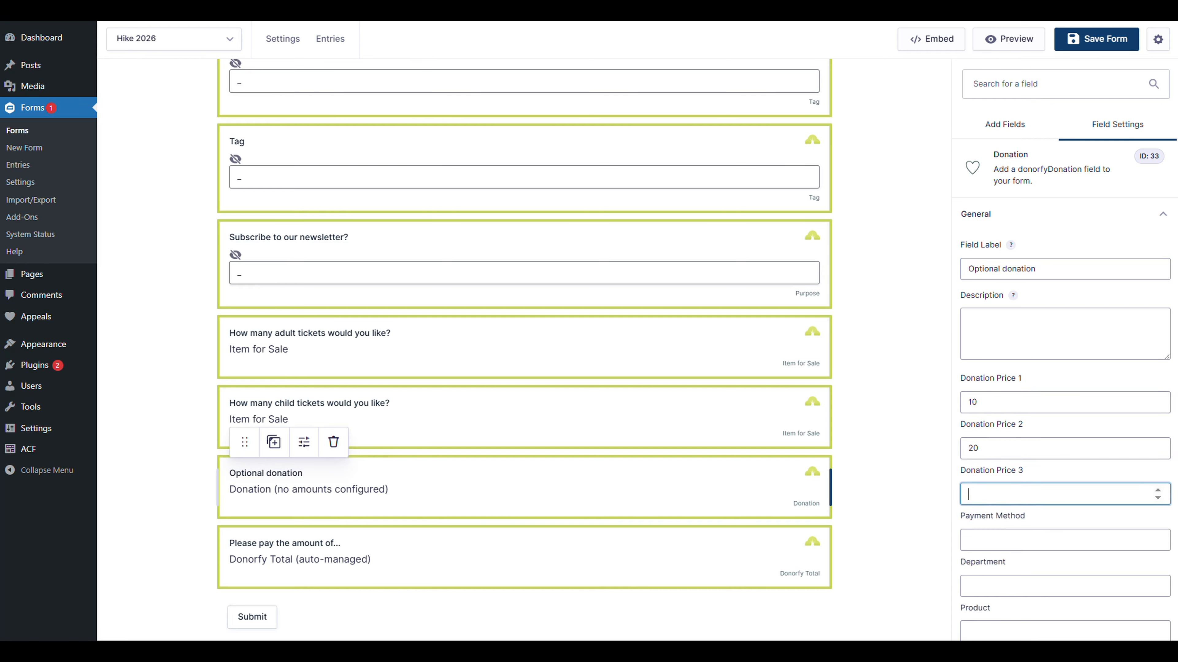
type("30")
Step: Try to save the Hike 2026 form and check which settings the optional donation field still needs
key("ctrl+s")
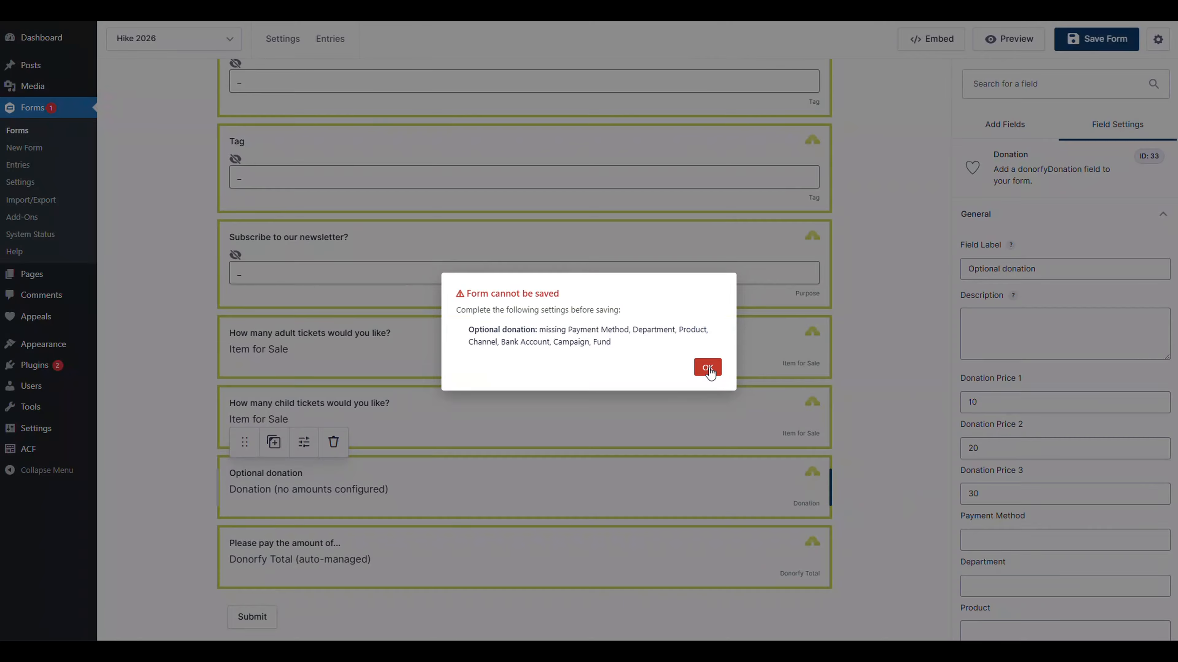
left_click(707, 367)
scroll(1064, 480, "down", 4)
scroll(1064, 417, "up", 1)
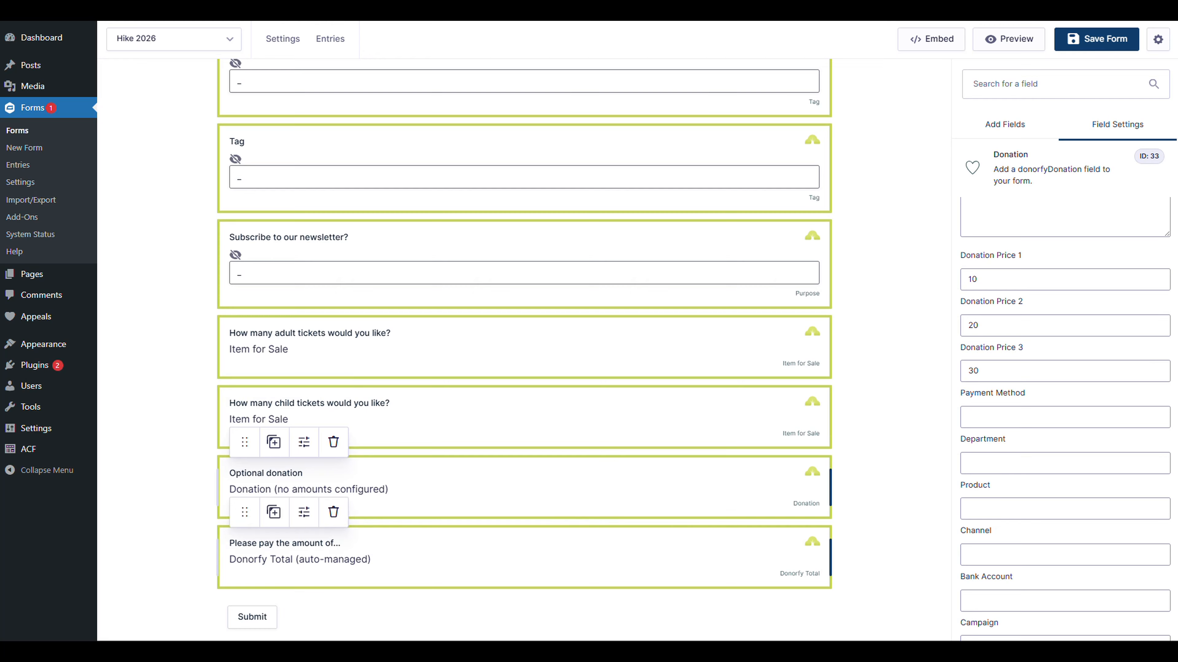
left_click_drag(299, 561, 385, 557)
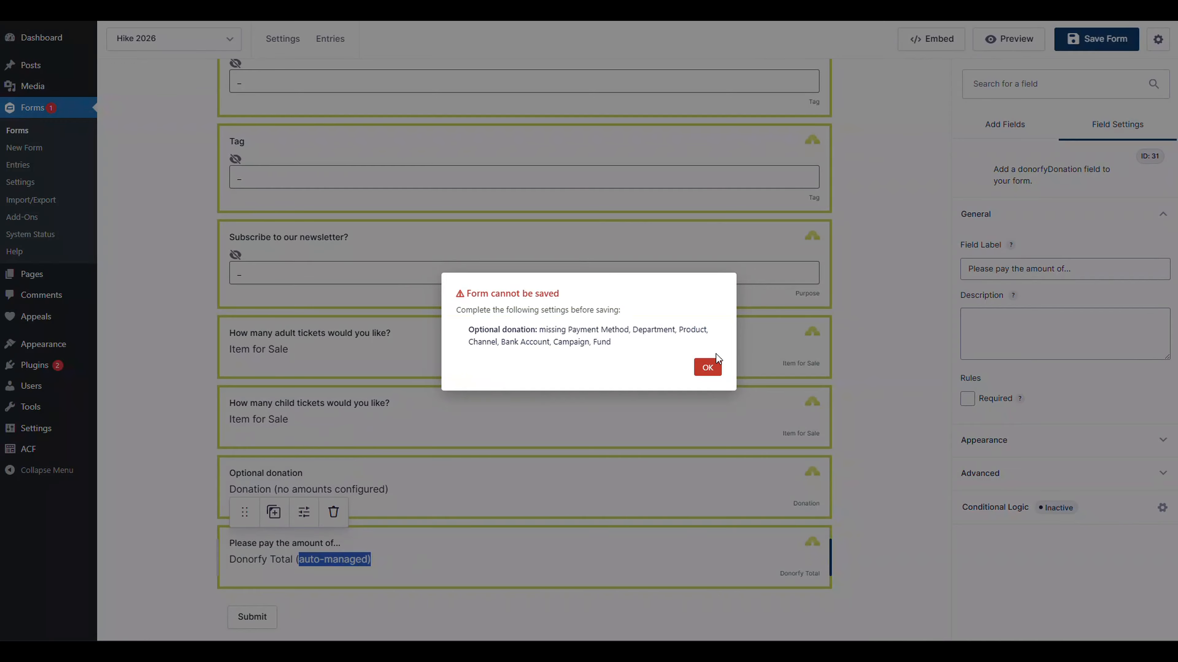
left_click(706, 368)
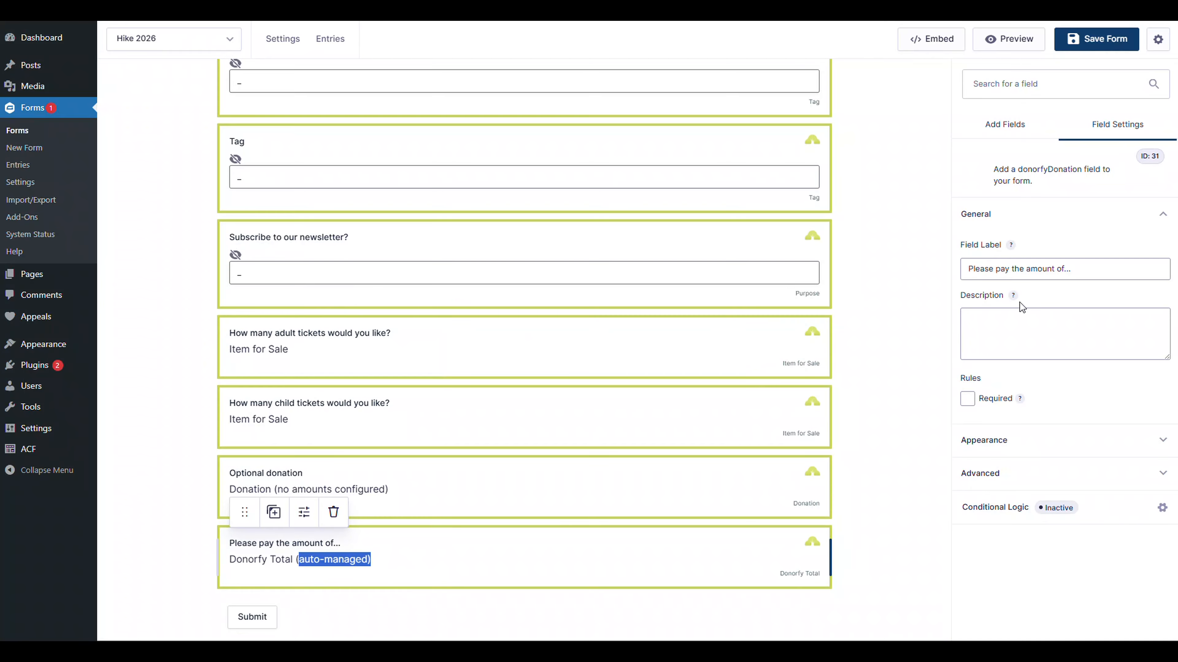
Step: Fill in the donation field's payment method Payment Card via Stripe, department Finance, product Donation, channel Website, bank account Main Account, campaign Hike 2026 and fund General
left_click(550, 490)
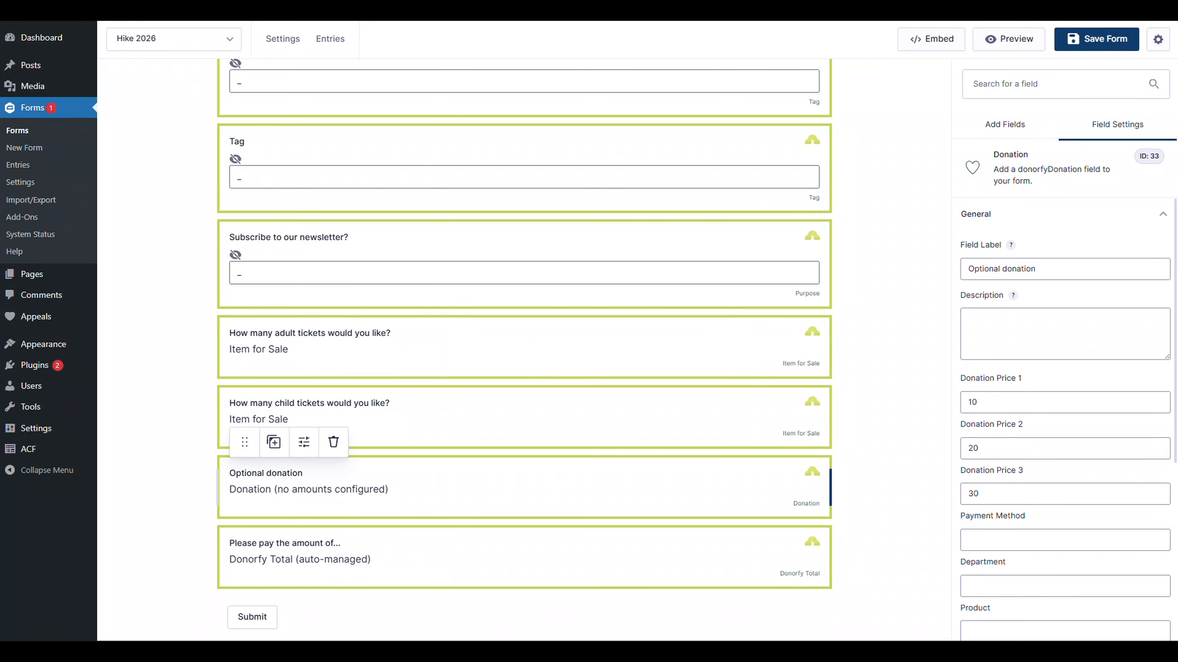
scroll(1055, 467, "down", 3)
scroll(1014, 418, "down", 2)
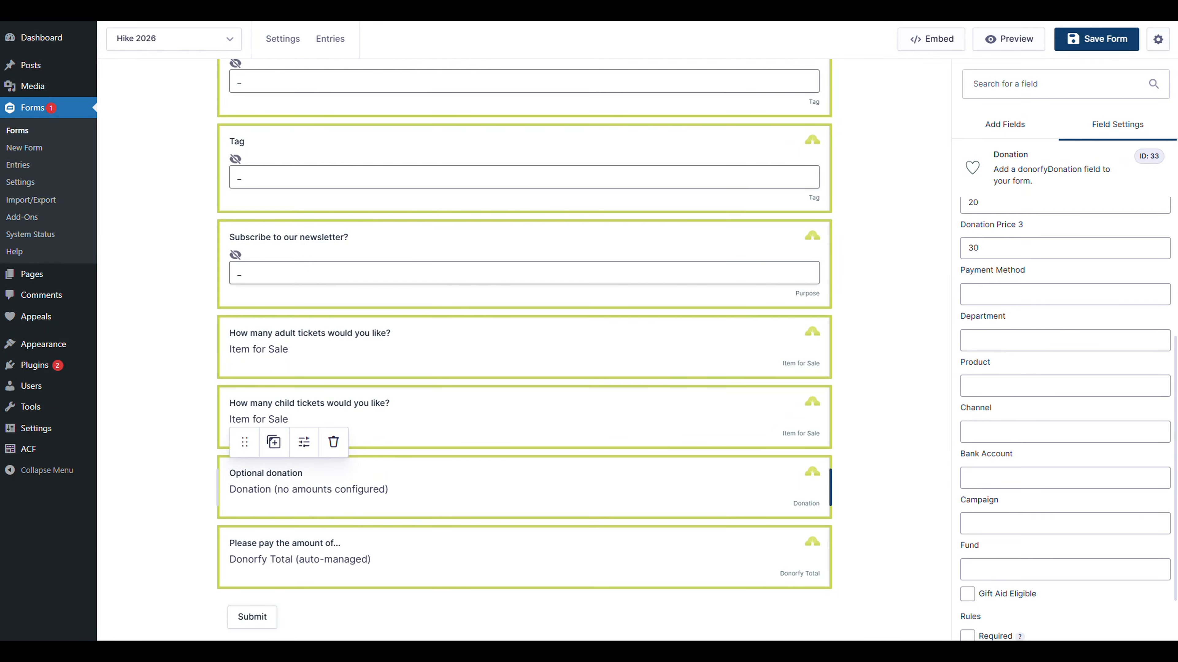
left_click(1013, 295)
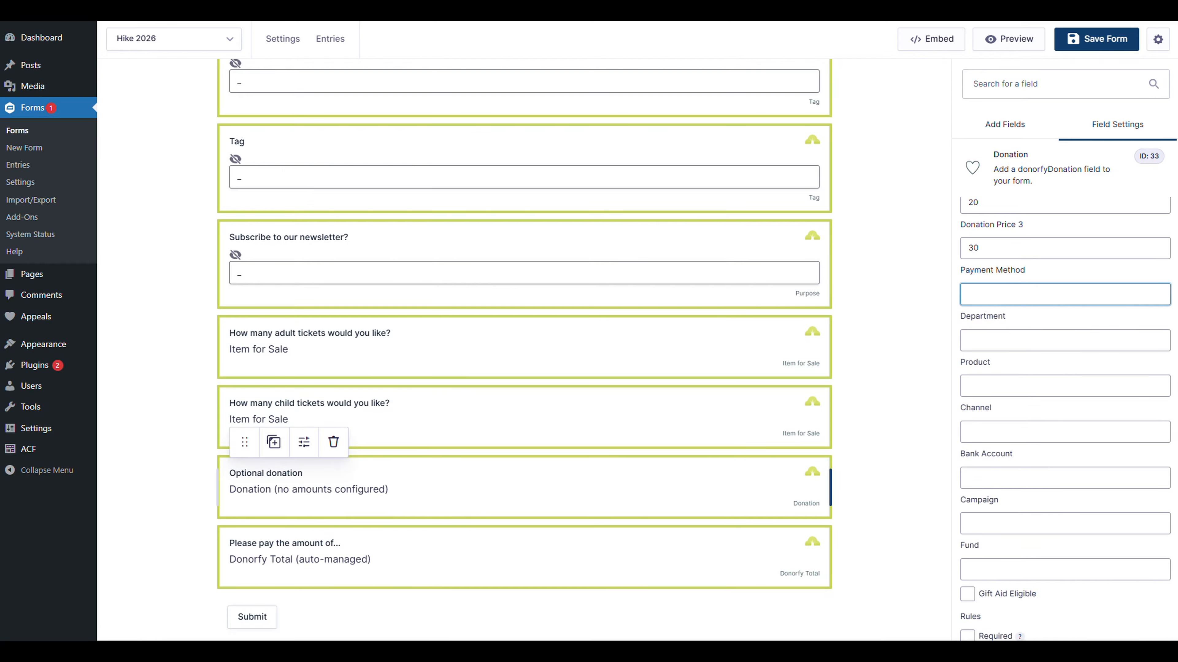
scroll(1021, 353, "up", 2)
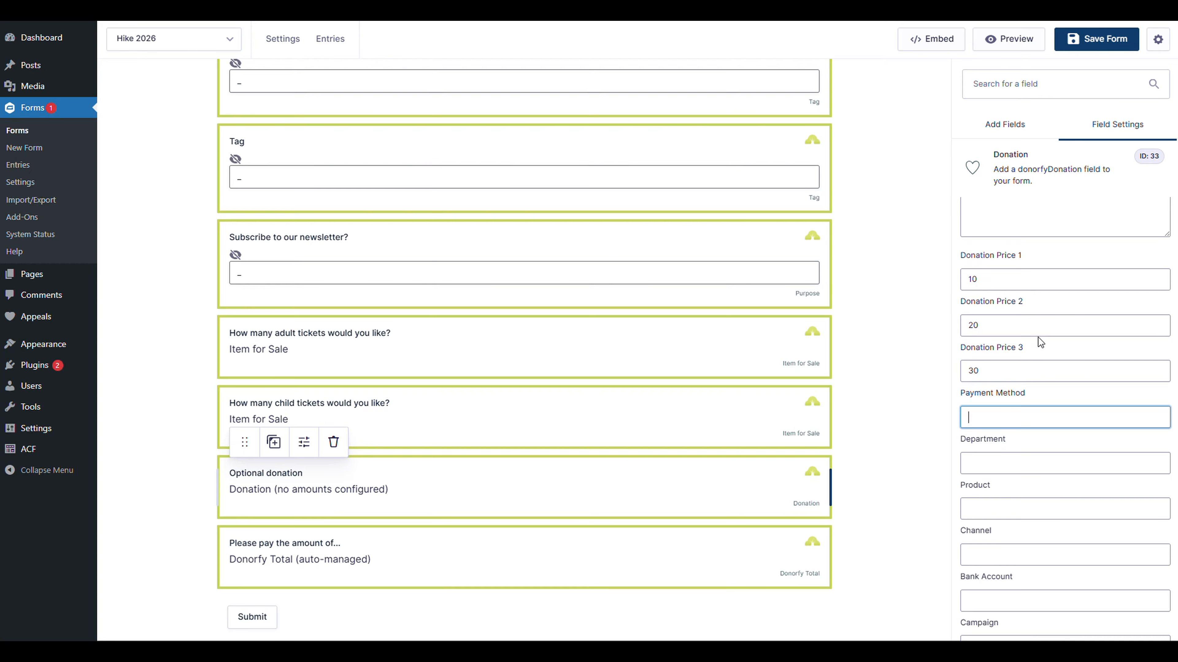
scroll(1040, 342, "down", 2)
key("Tab")
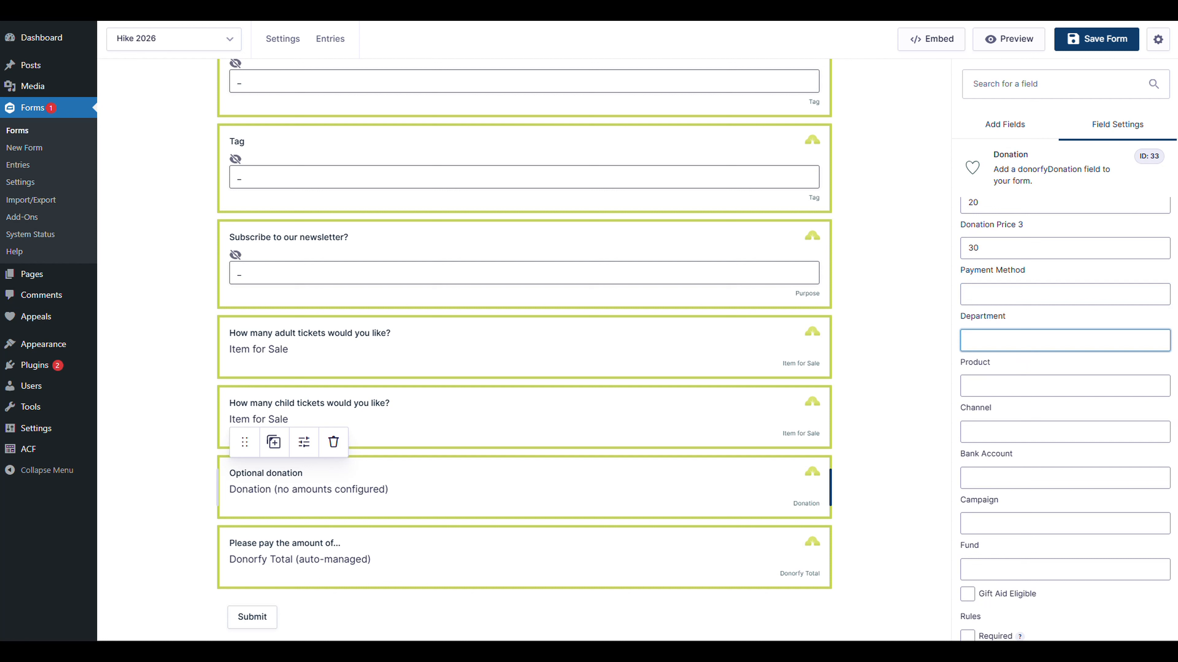
key("Tab")
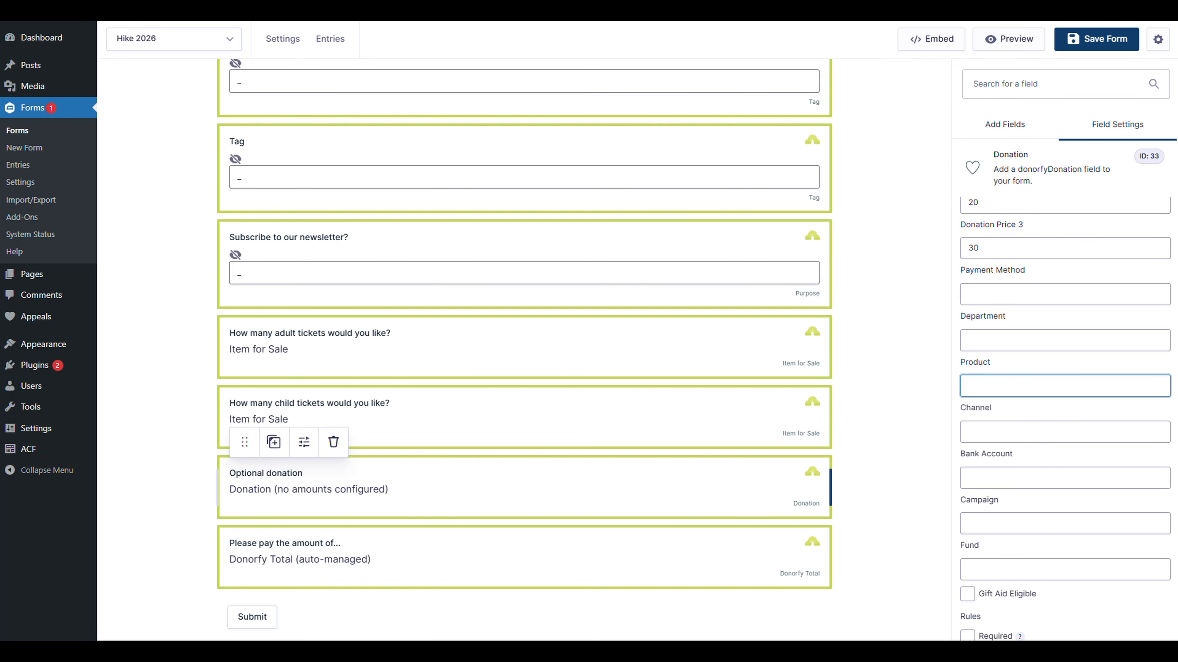
left_click(1036, 295)
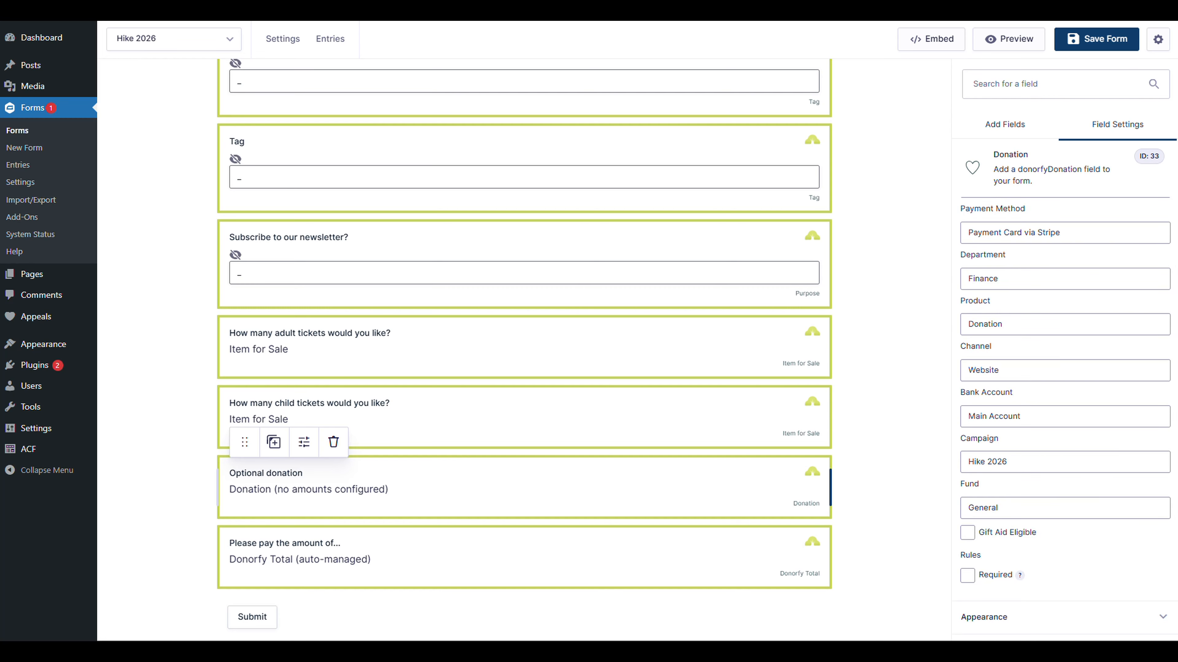
double_click(1018, 325)
key("shift+Tab")
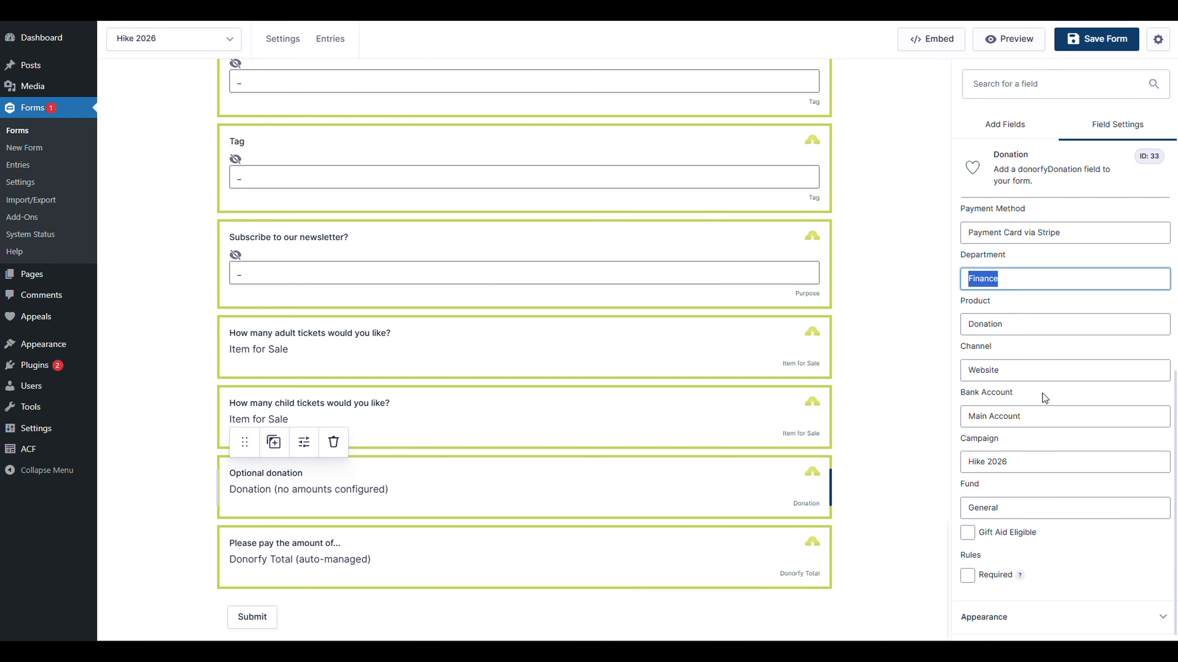
double_click(979, 508)
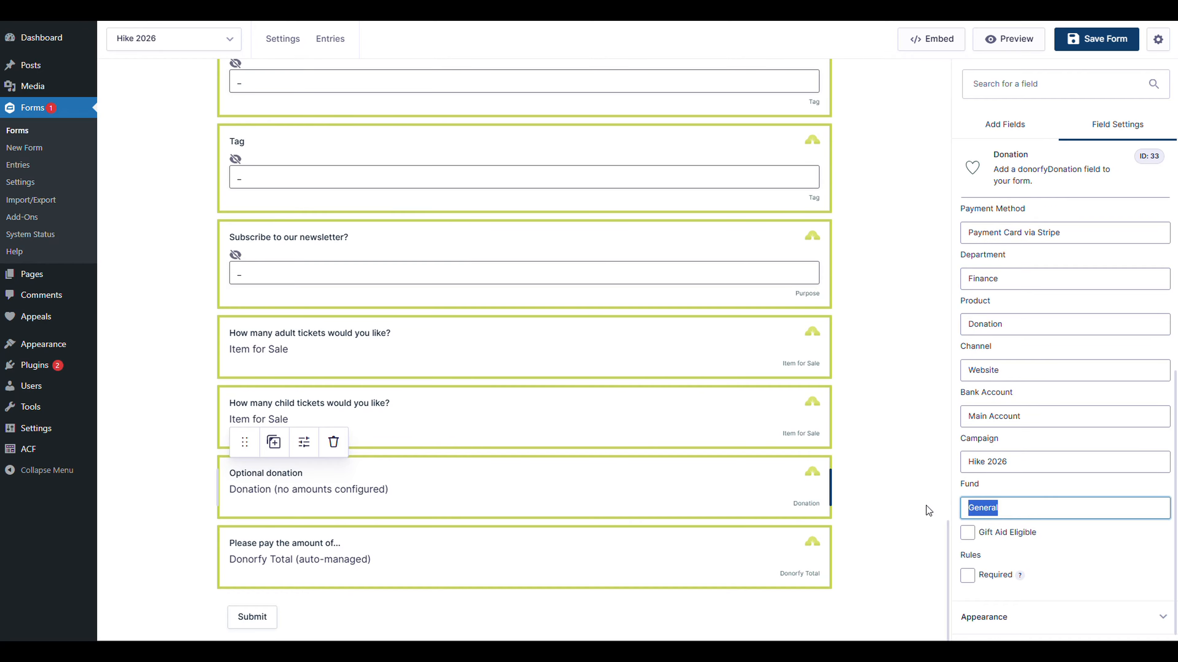
left_click(888, 473)
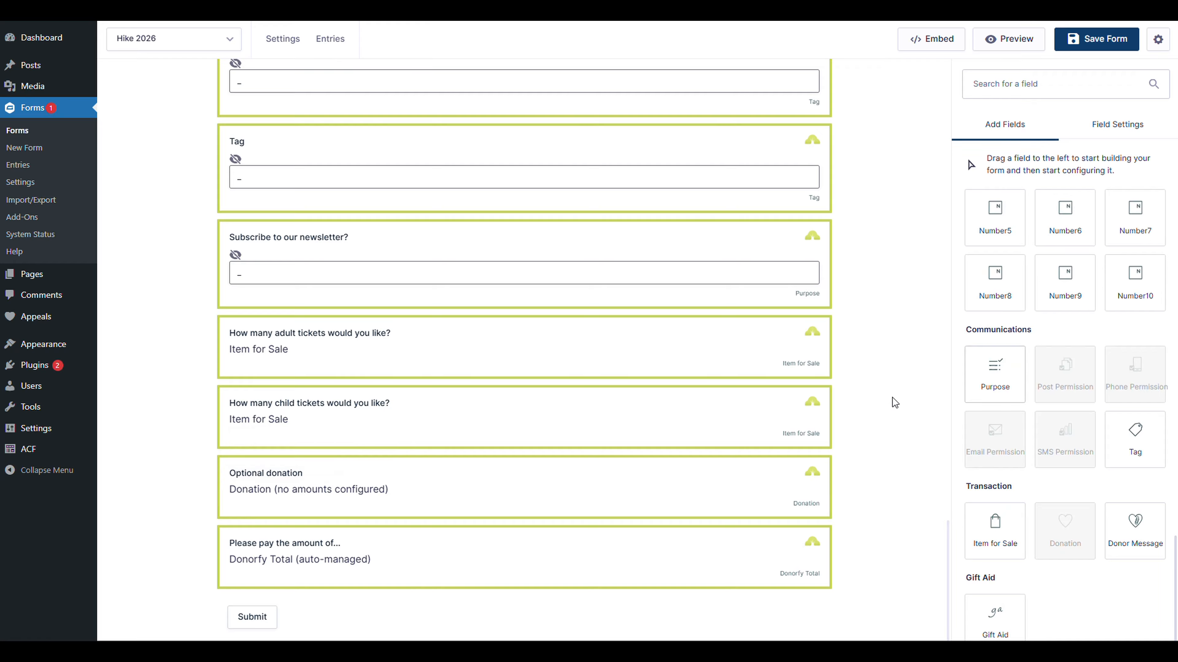
Step: Mark the optional donation field as Gift Aid Eligible
left_click(537, 557)
left_click(544, 500)
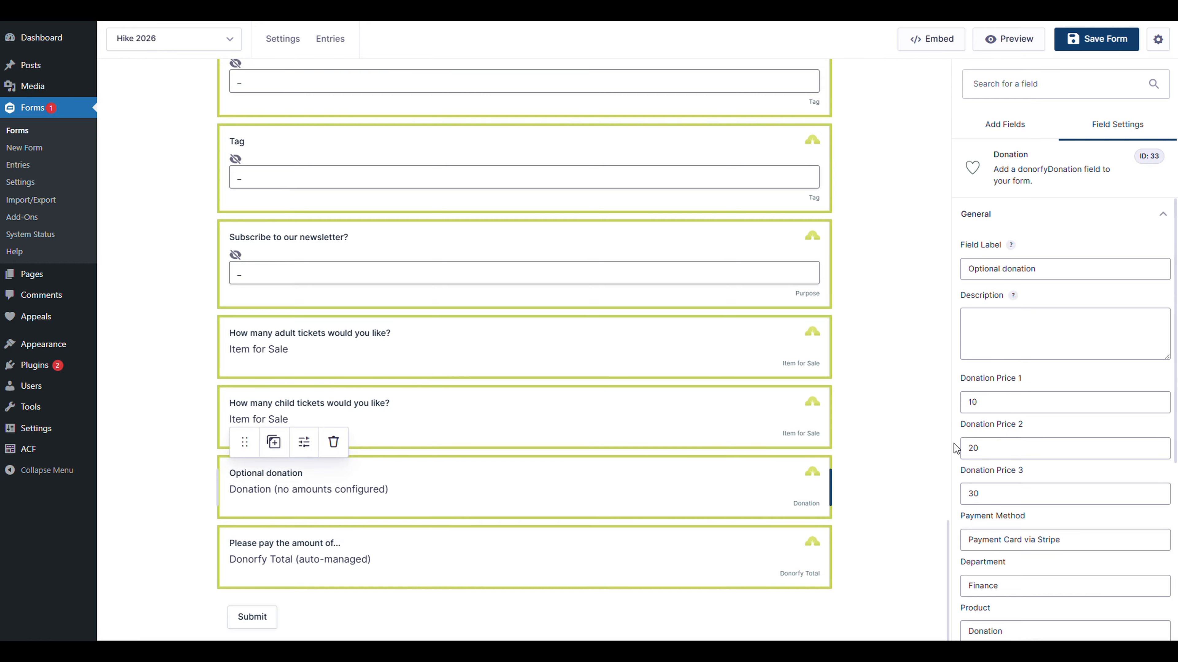
scroll(1031, 475, "down", 5)
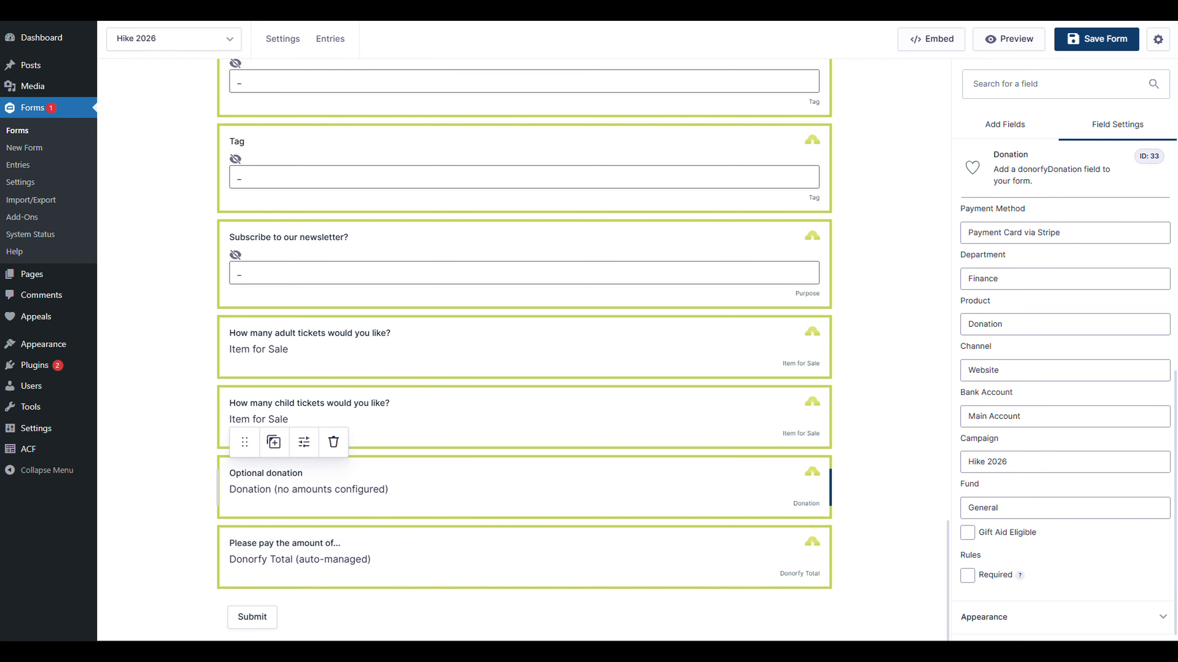
scroll(1052, 364, "down", 1)
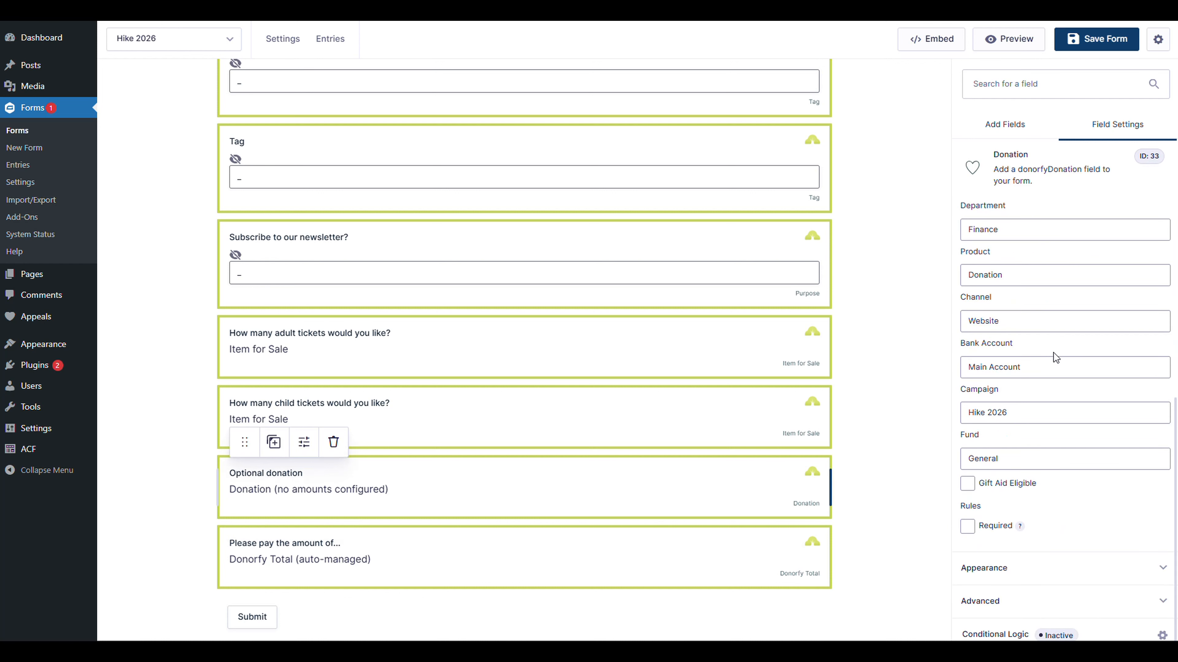
left_click(970, 489)
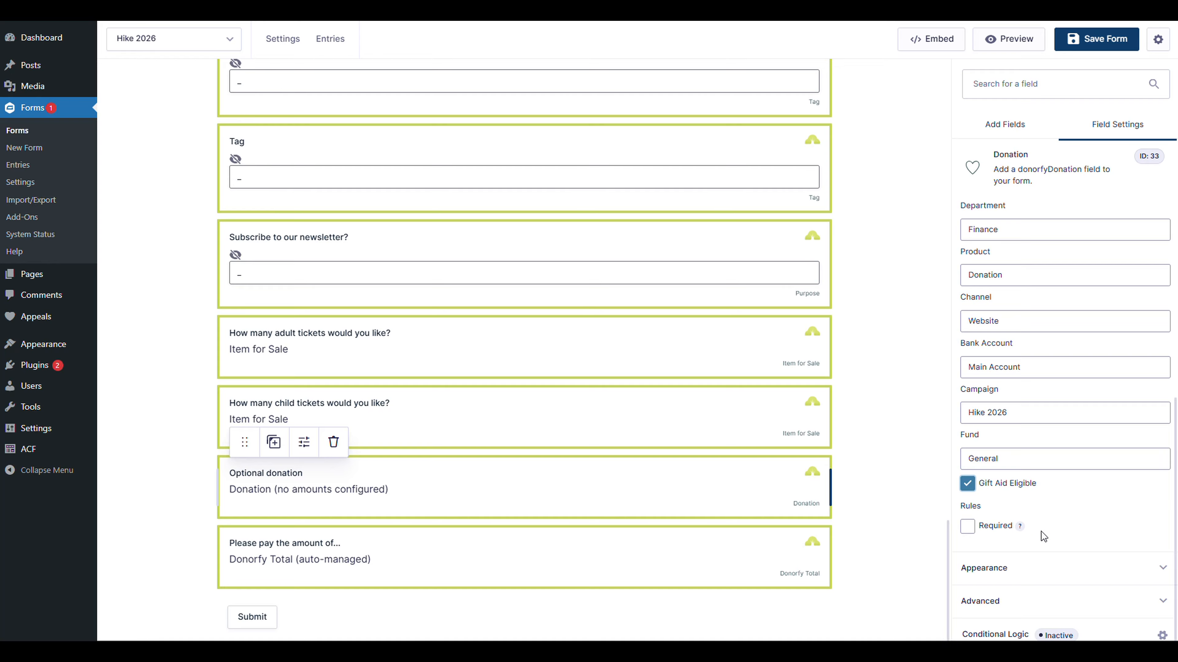
Step: Add a Gift Aid field at the end of the form and label it "Gift Aid"
left_click(1030, 127)
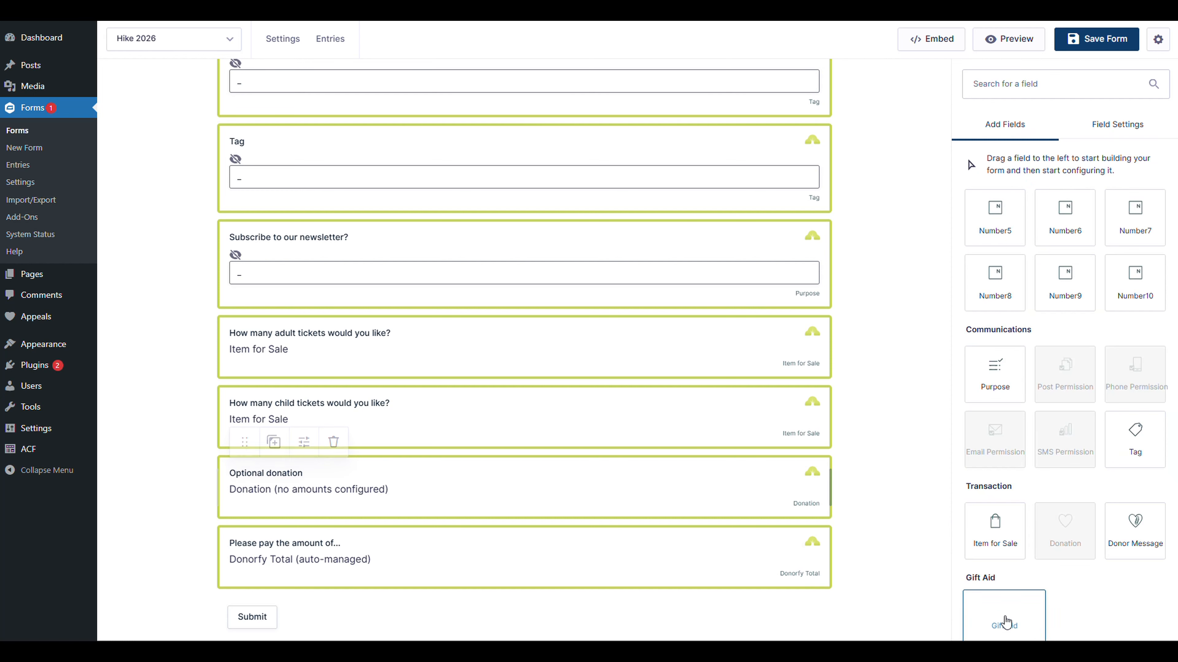
left_click_drag(1006, 622, 658, 608)
scroll(789, 589, "down", 1)
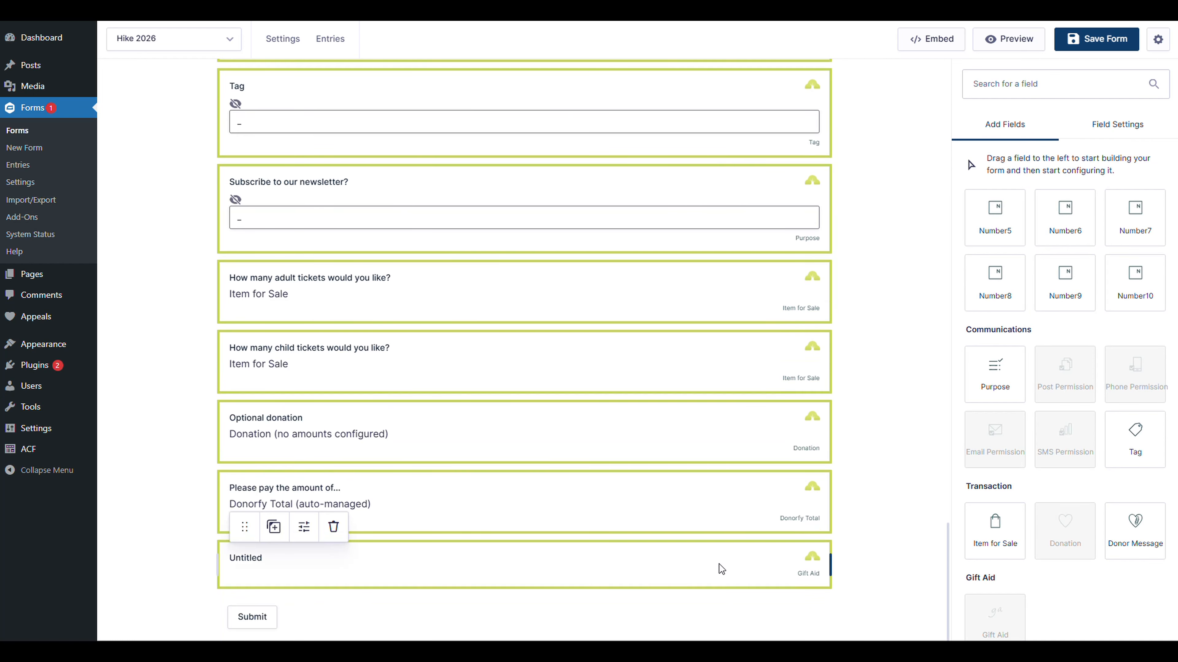
left_click(716, 571)
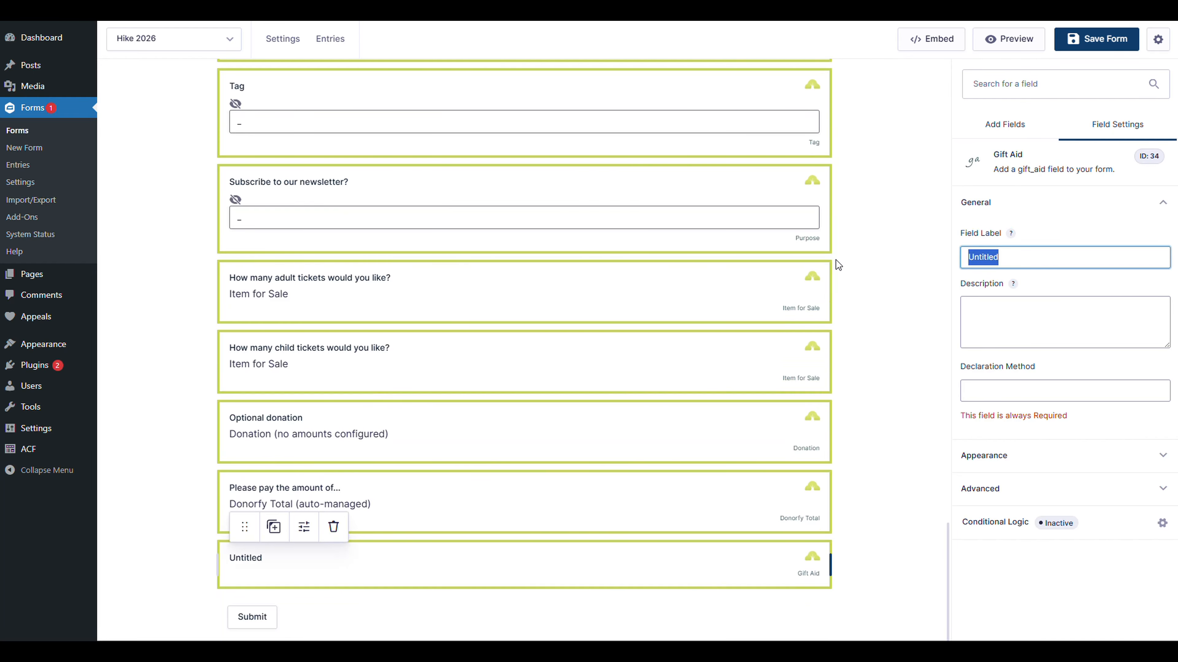
type("Gift Aid")
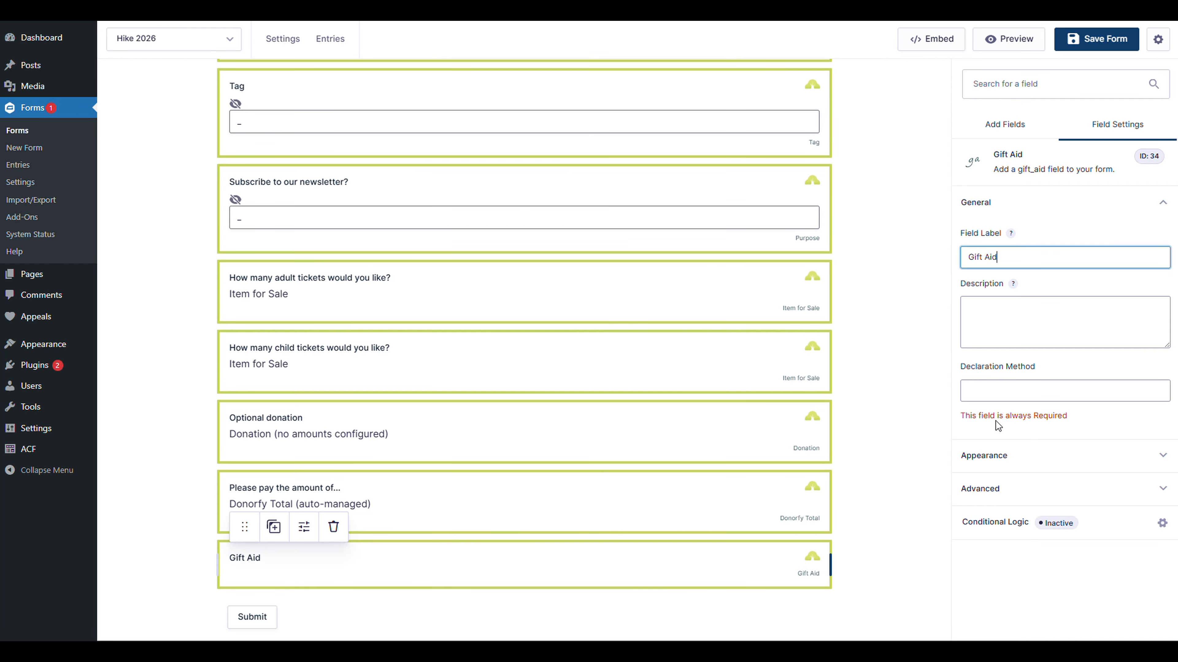
Step: Set the Gift Aid field's declaration method to Web and move the field between the optional donation and Donorfy Total fields
left_click_drag(999, 417, 1076, 420)
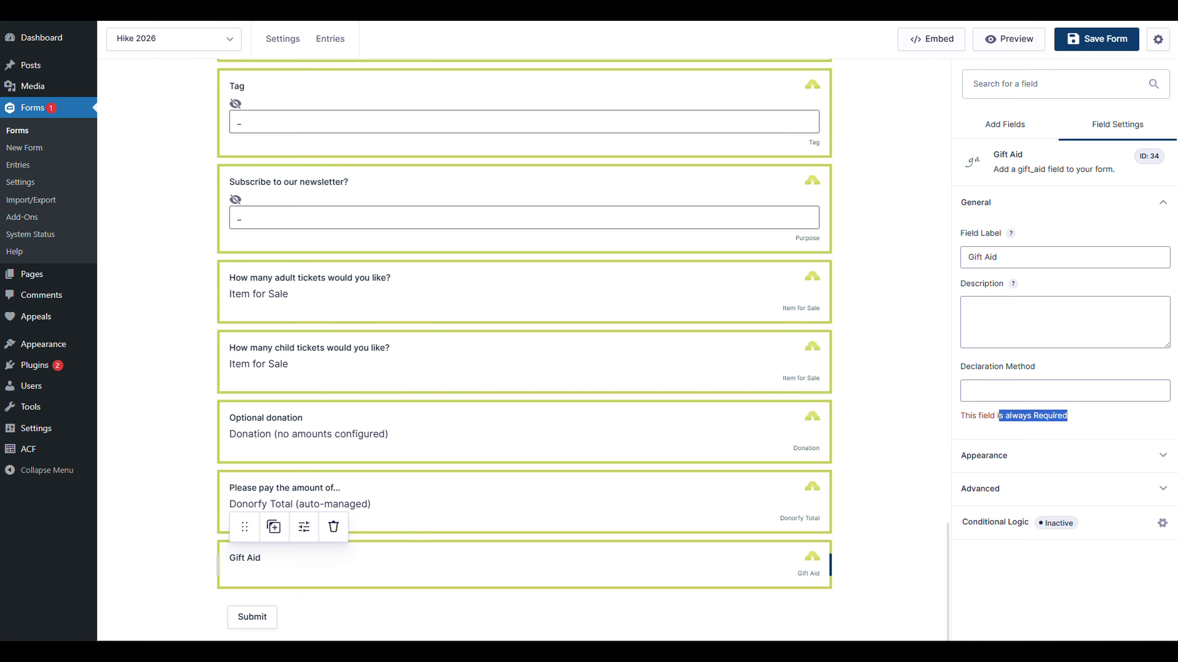
left_click(1023, 387)
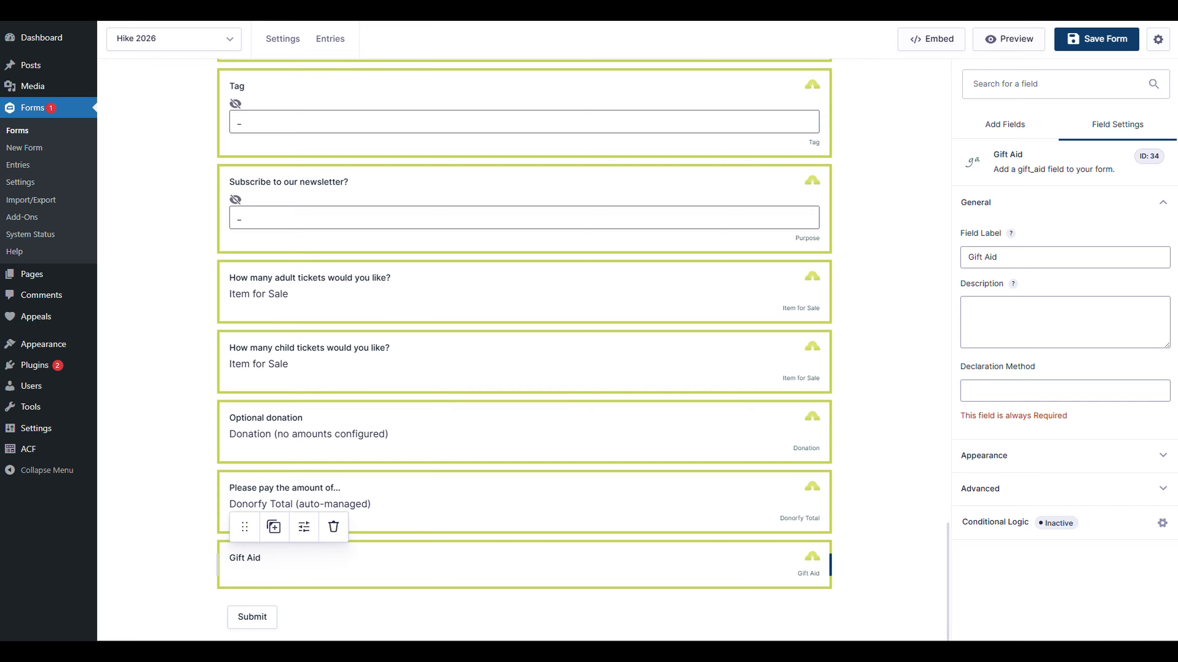
type("Web")
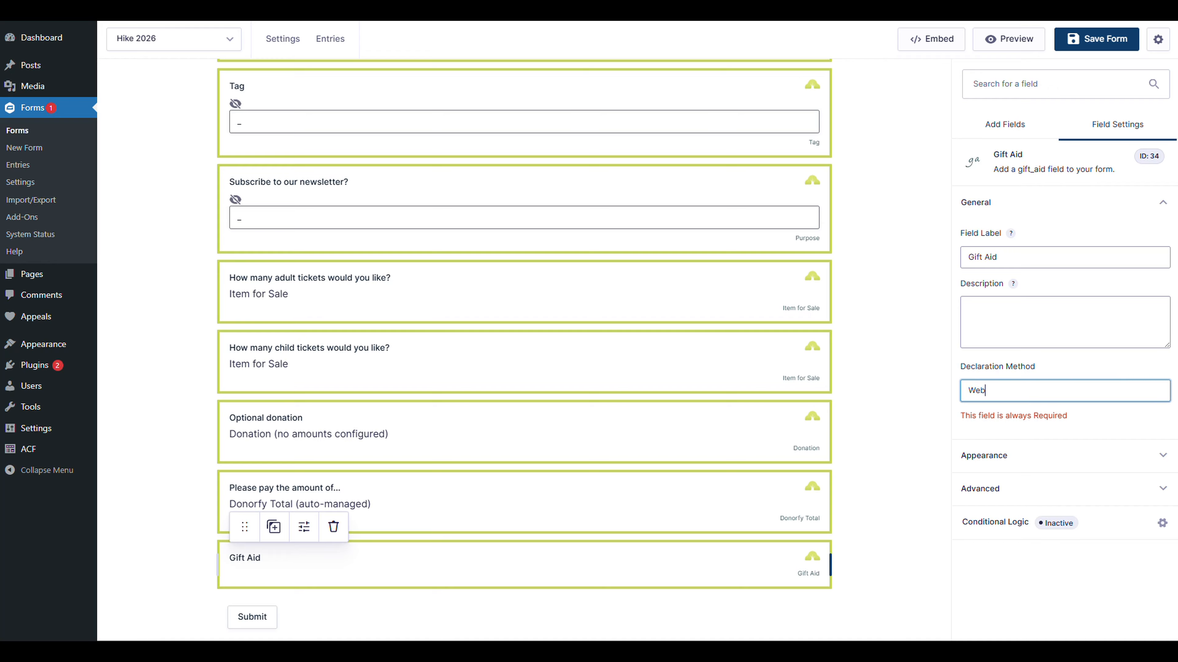
left_click(1055, 321)
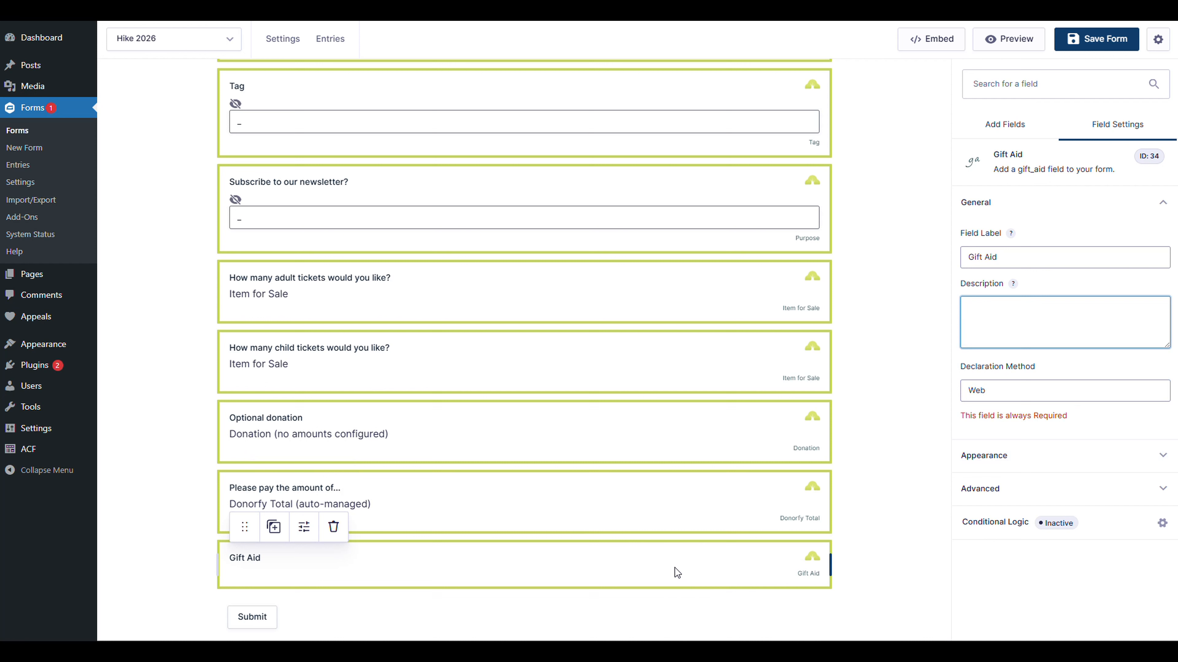
left_click_drag(244, 526, 245, 473)
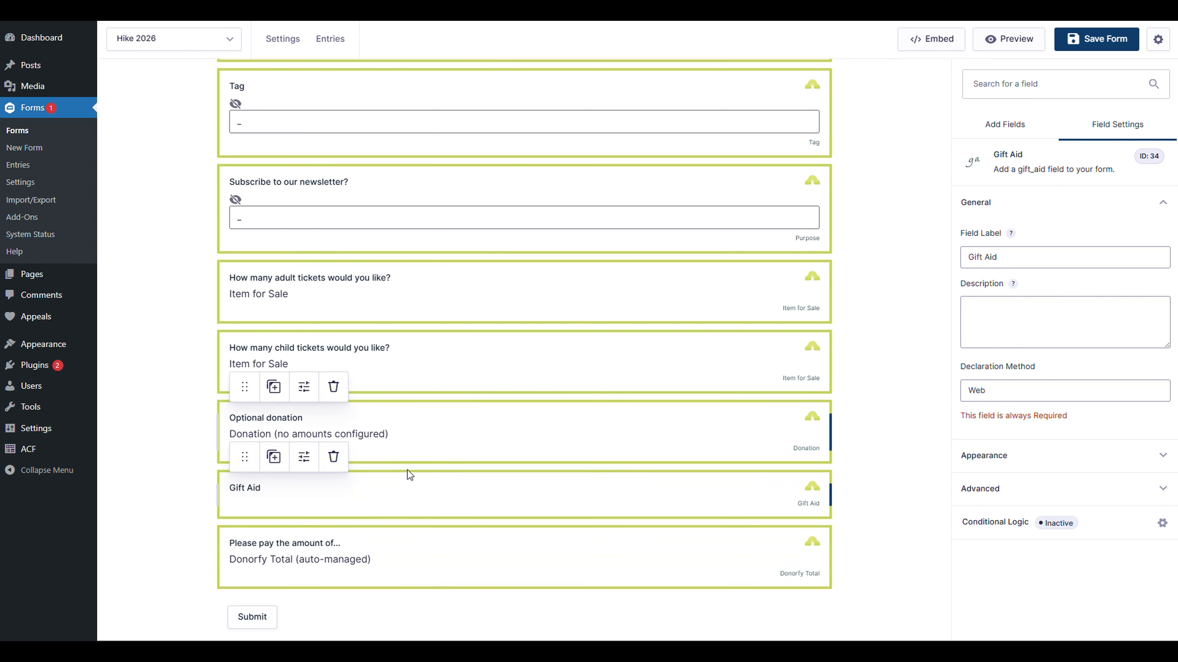
Step: Add a Donor Message field between the Gift Aid and Donorfy Total fields and label it "Please tell us about your donation"
left_click(895, 523)
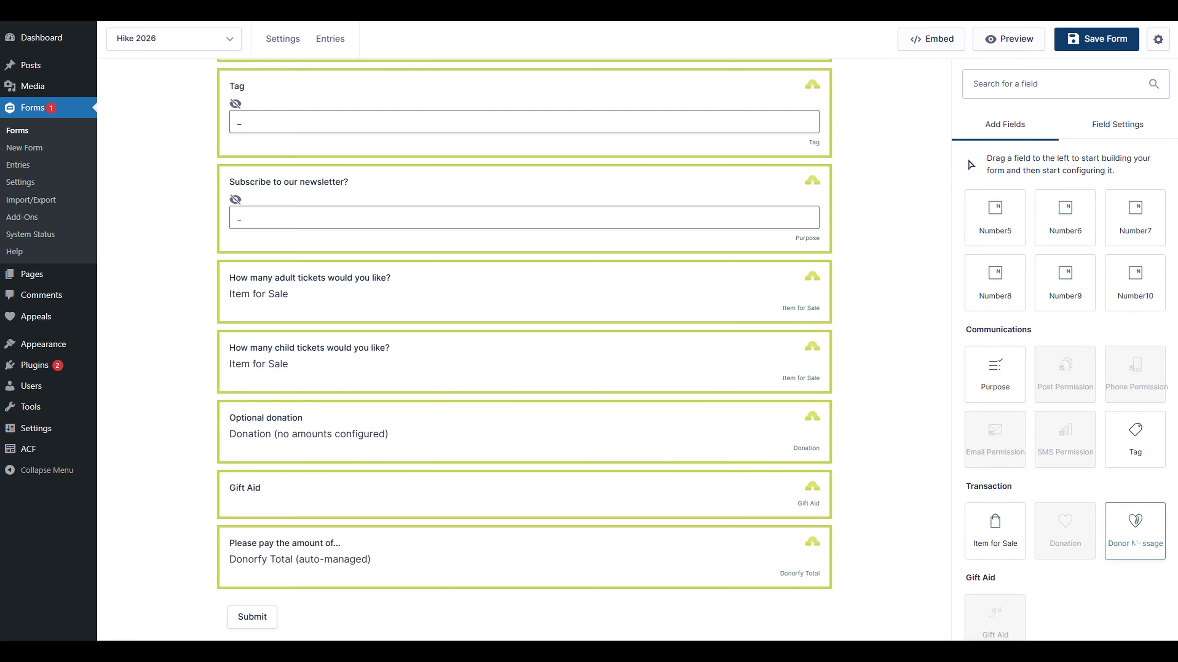
left_click_drag(1135, 543, 519, 524)
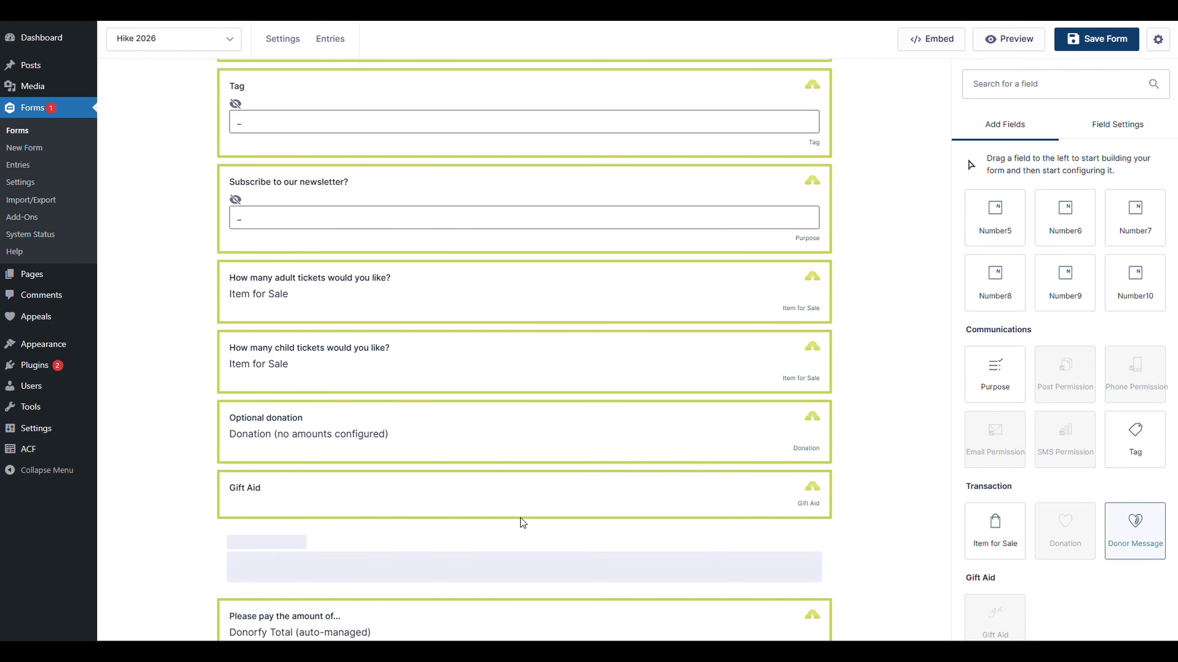
scroll(552, 516, "down", 2)
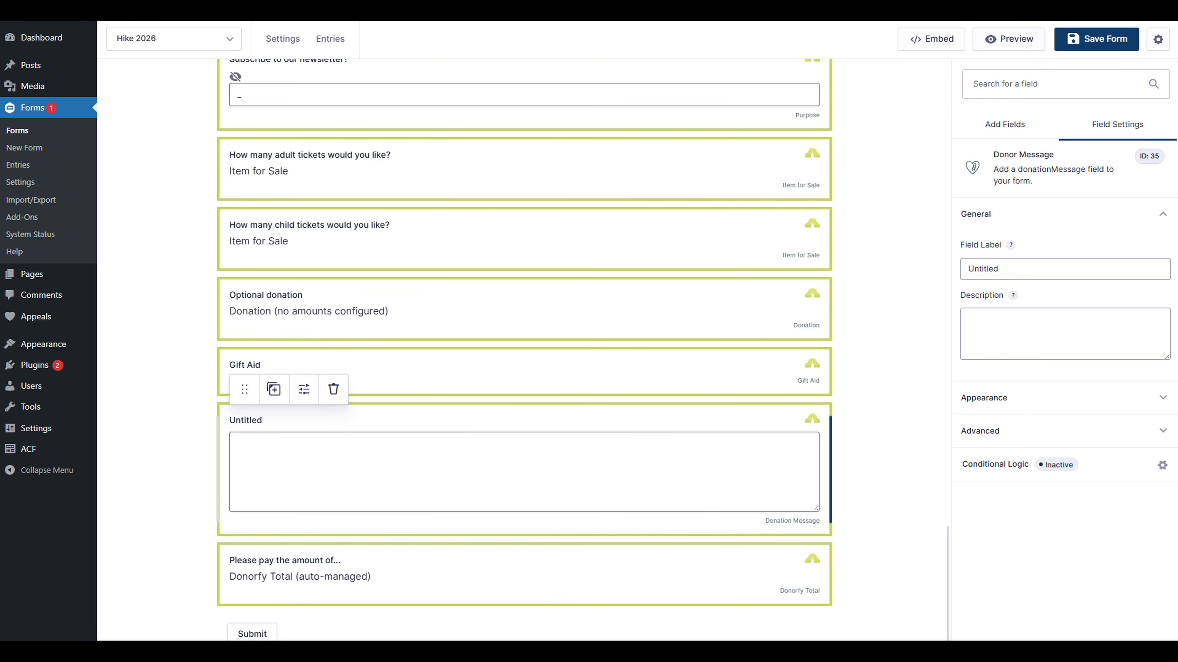
type("P")
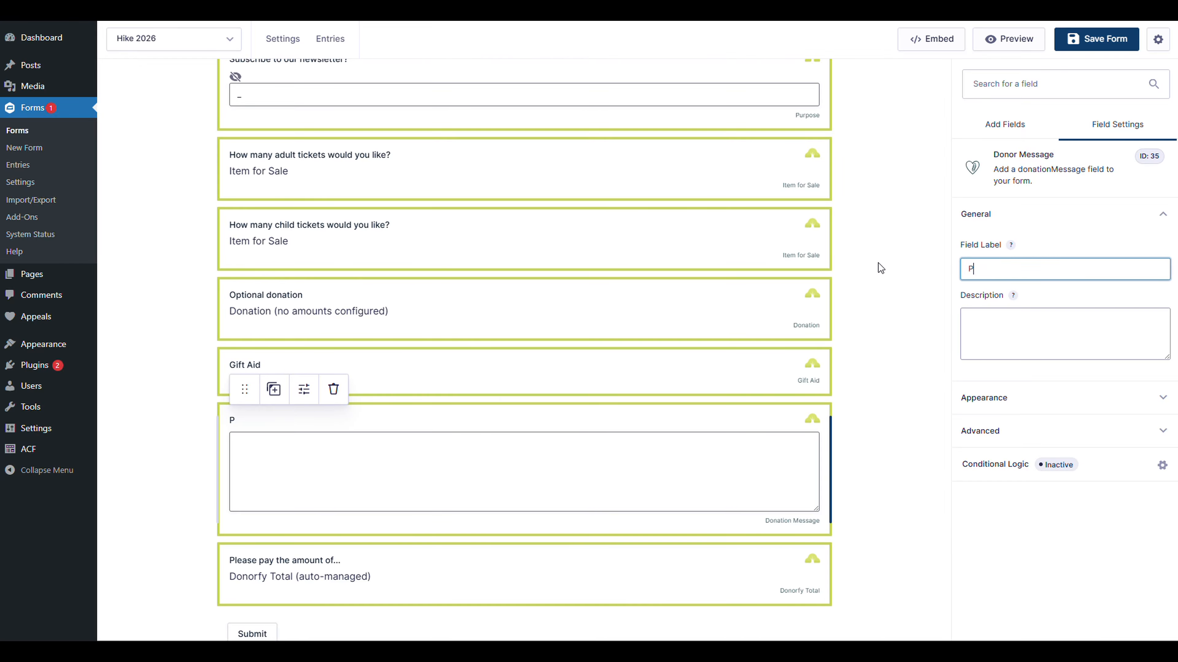
type("lease tell us about your donation")
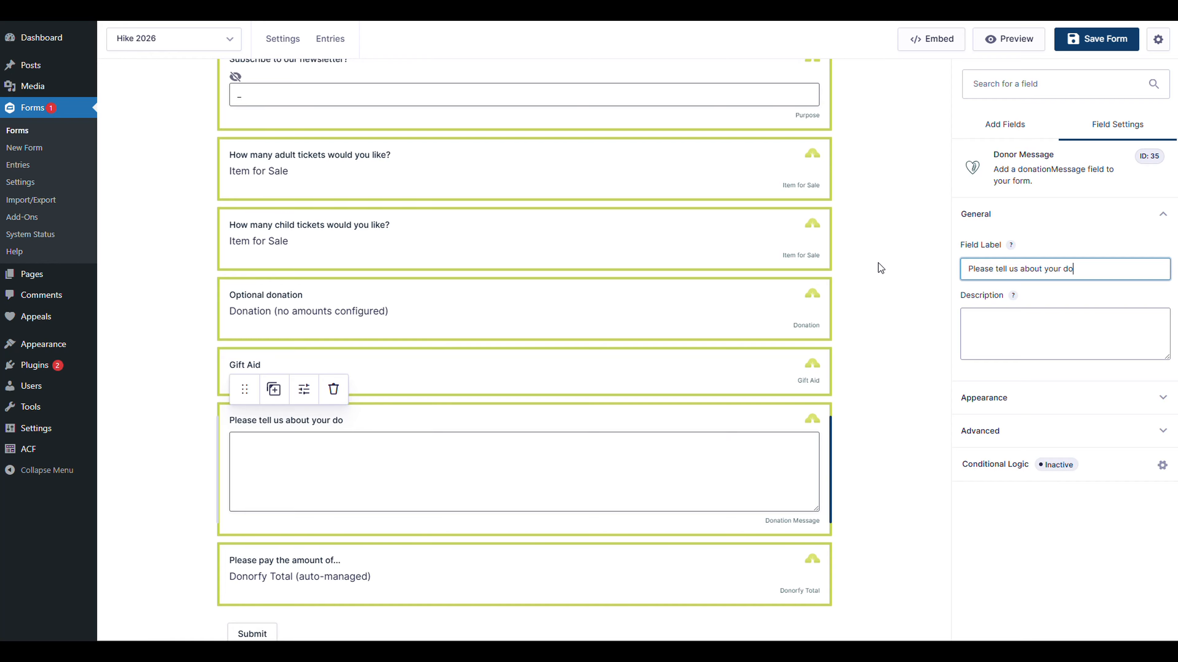
Step: Save the Hike 2026 form and open its preview
left_click(861, 345)
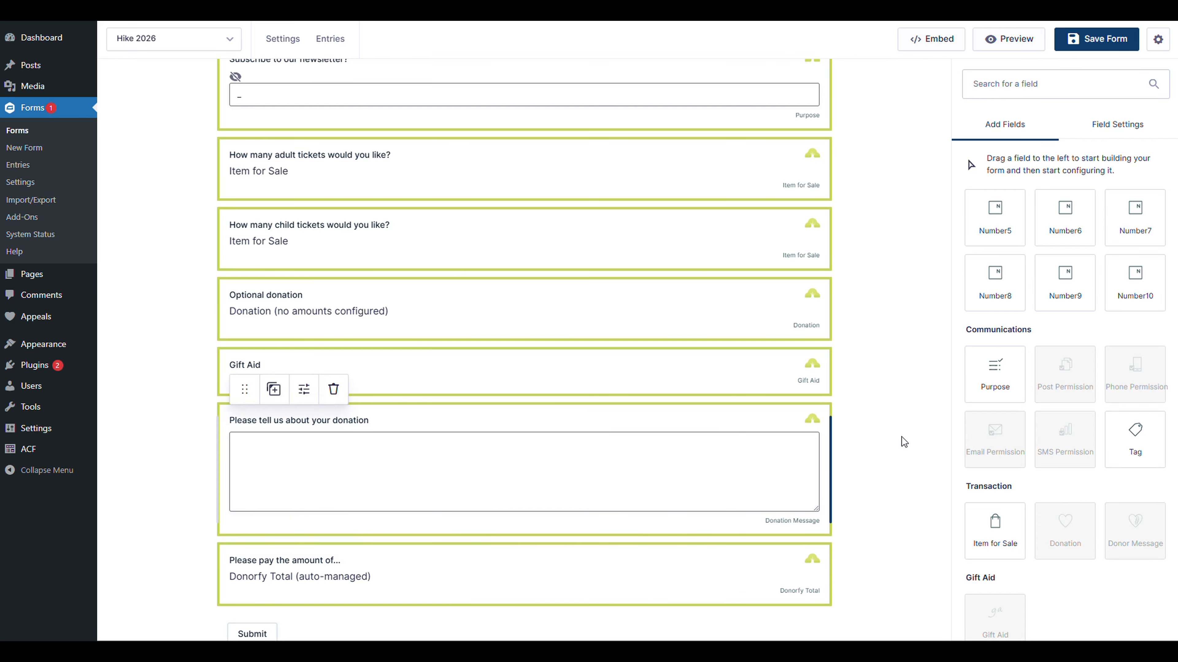
scroll(936, 490, "down", 1)
scroll(1047, 580, "up", 5)
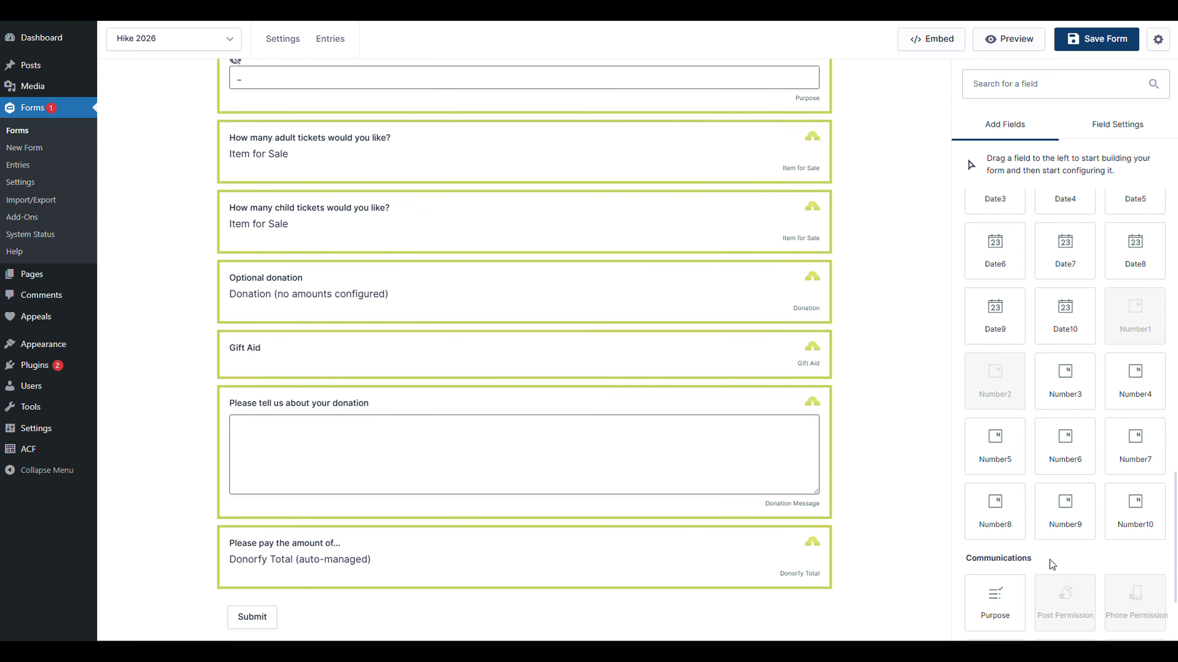
scroll(1050, 564, "down", 4)
scroll(1050, 563, "up", 5)
scroll(1050, 564, "down", 6)
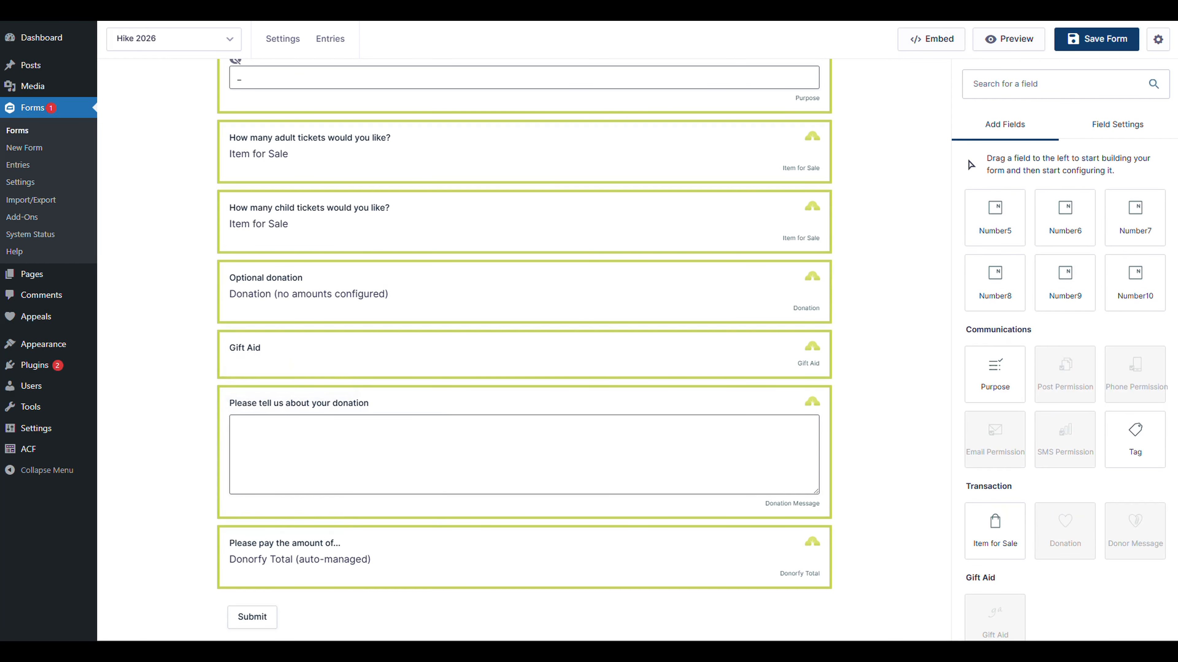
left_click(1097, 53)
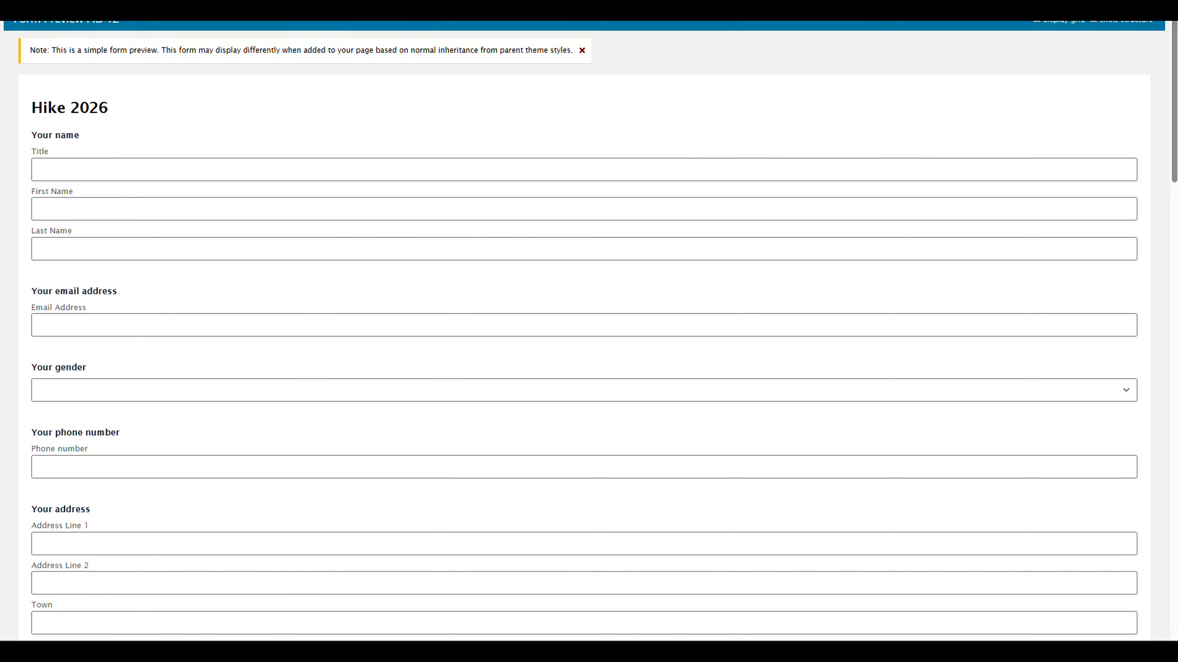
Step: Review the previewed form from the name fields through to the payment total
scroll(470, 232, "down", 15)
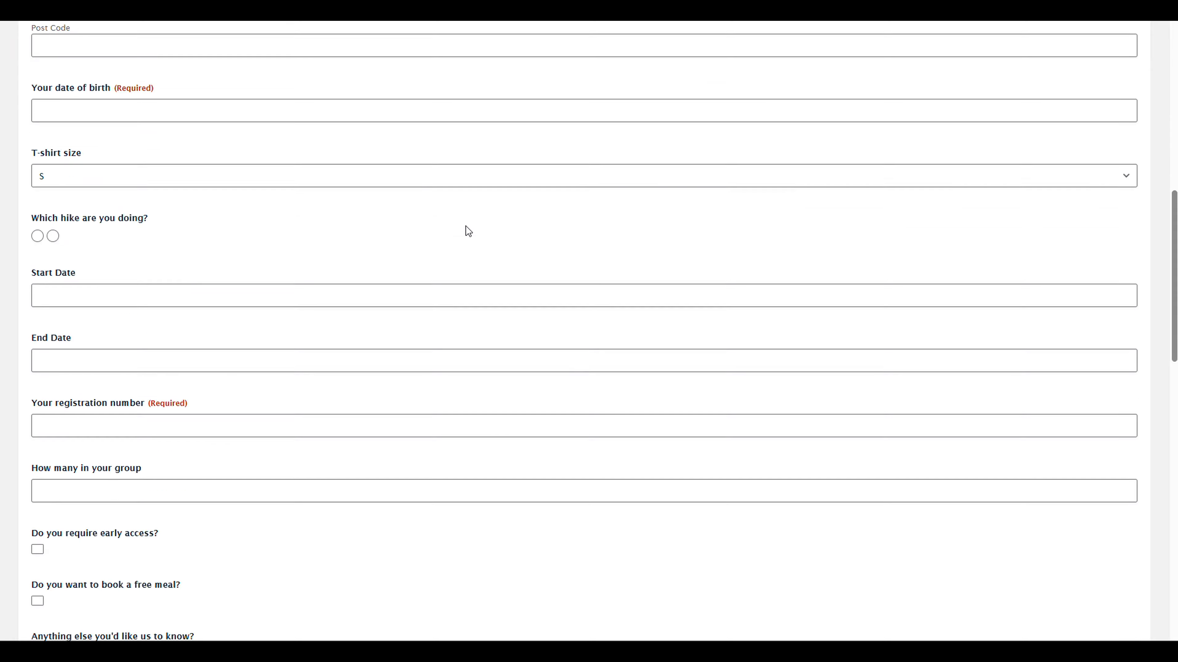
scroll(466, 224, "down", 15)
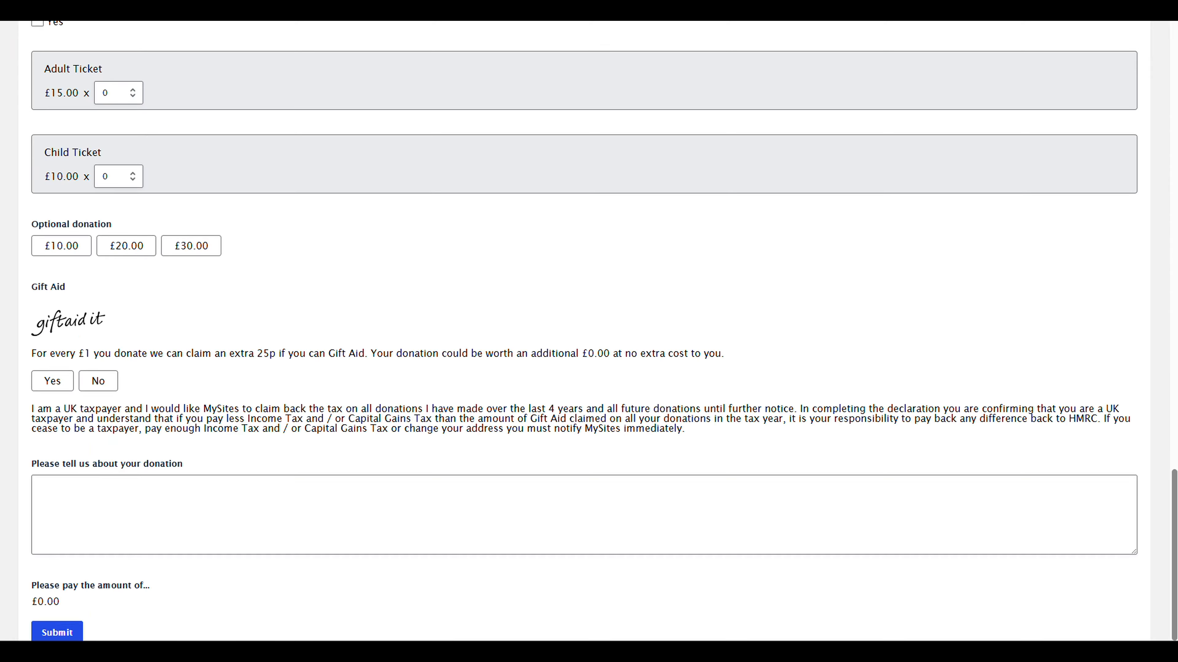
scroll(466, 222, "up", 12)
scroll(466, 222, "up", 18)
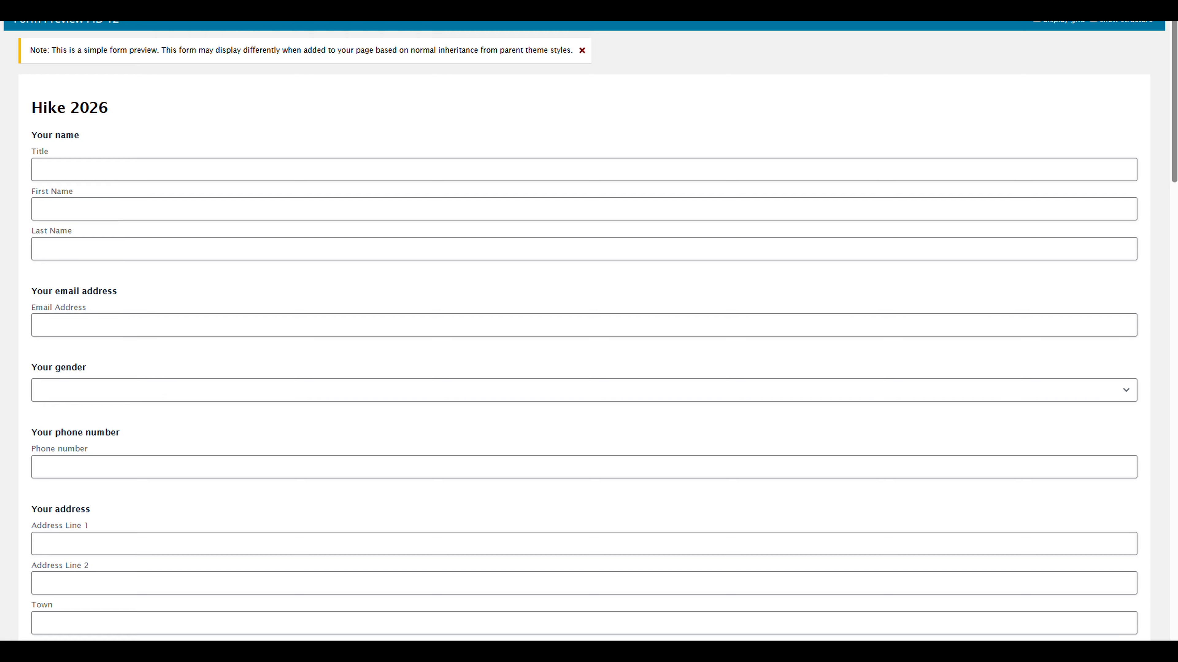
Step: Fill in the name section with the title Mr and the test entrant's first and last names
left_click(40, 170)
type("Mr")
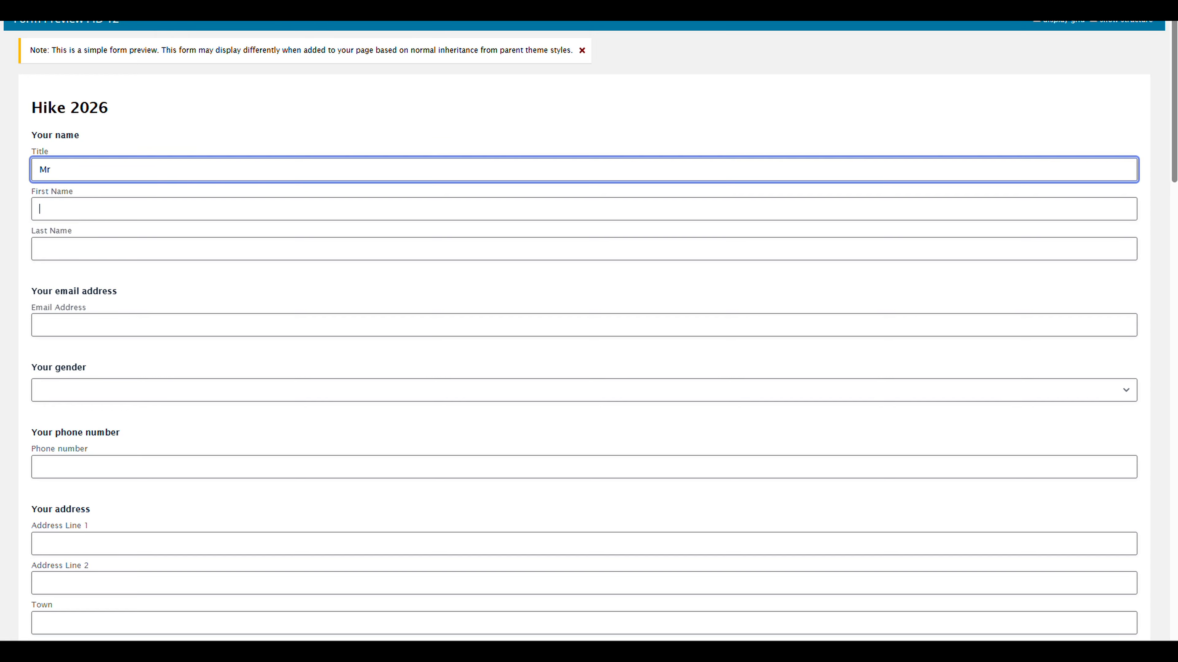
key("Tab")
type("A")
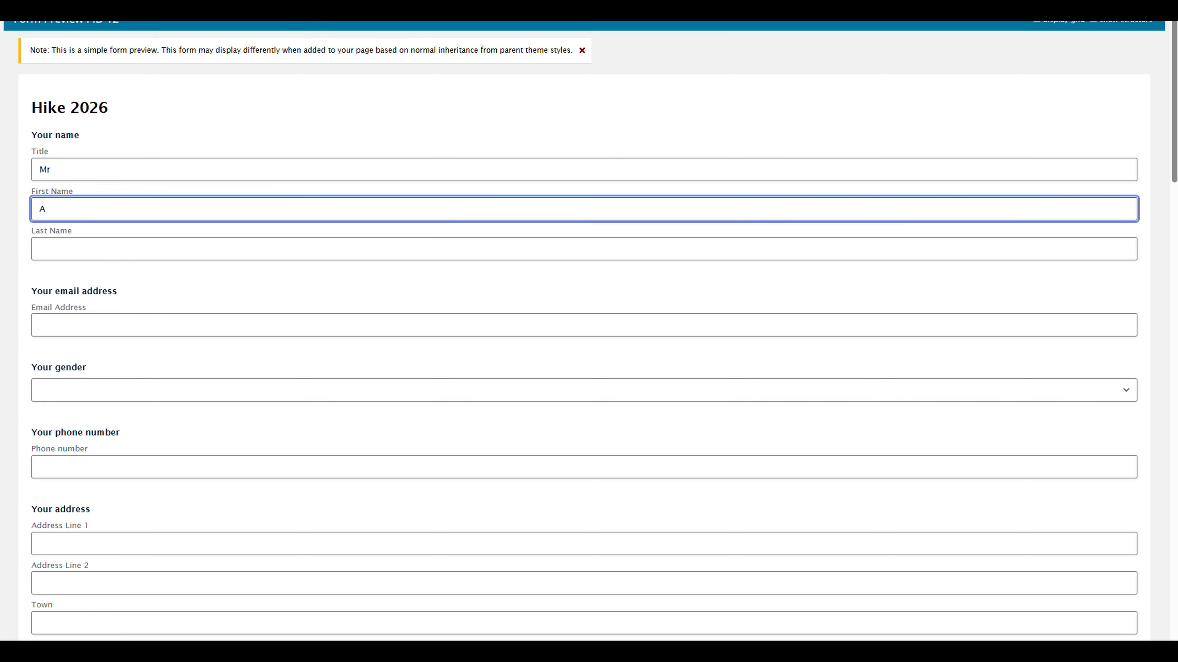
type("drian")
key("Tab")
type("Testly")
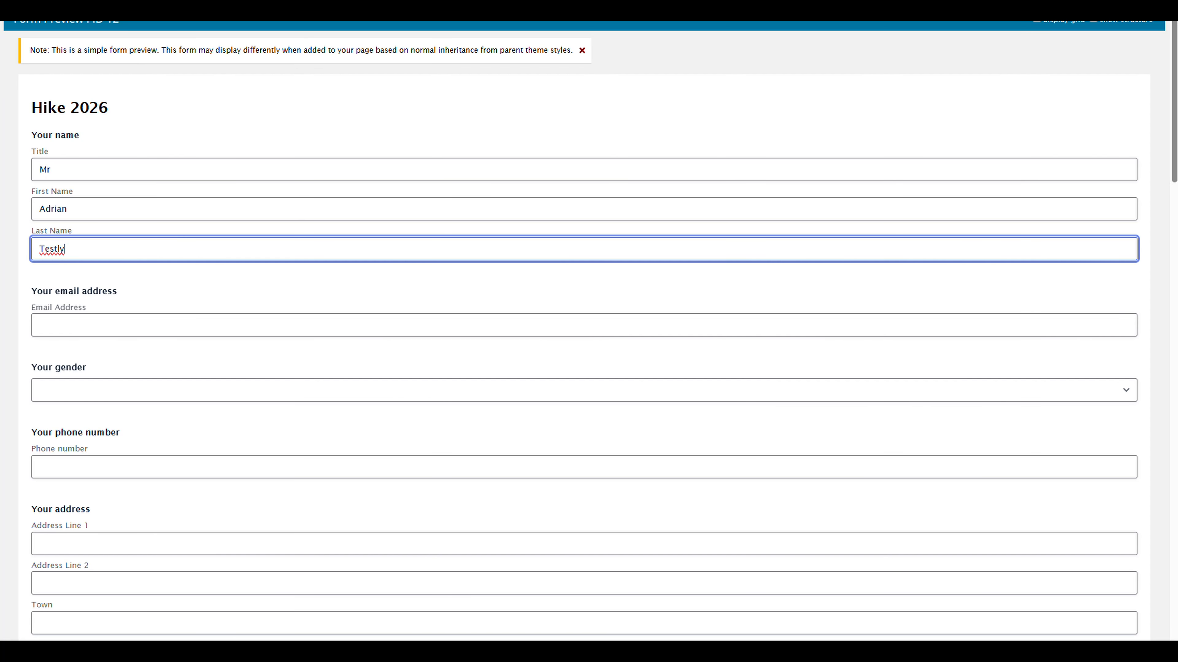
key("Tab")
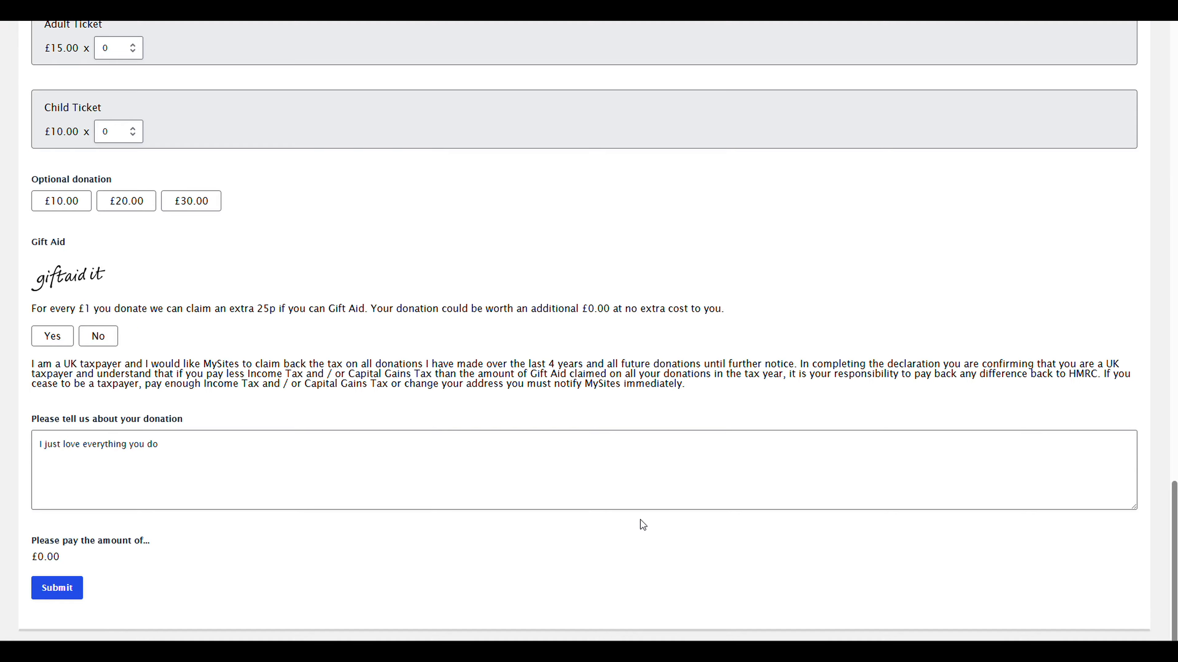
Step: Set the gender answer to Male
scroll(555, 538, "up", 15)
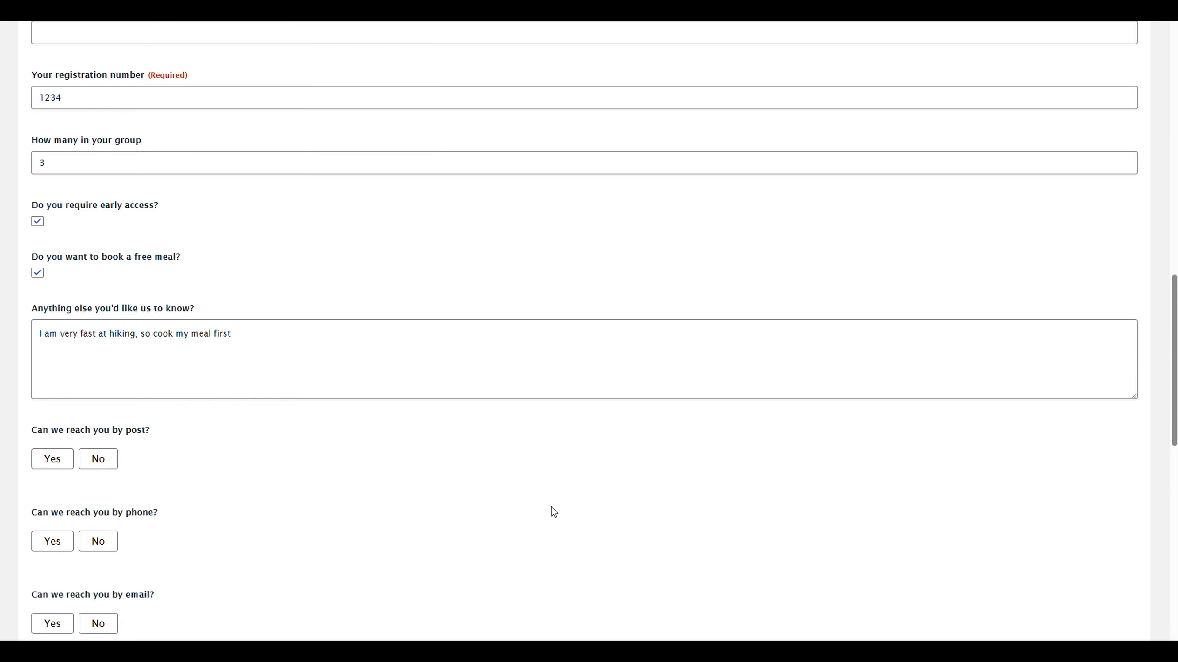
scroll(554, 512, "up", 12)
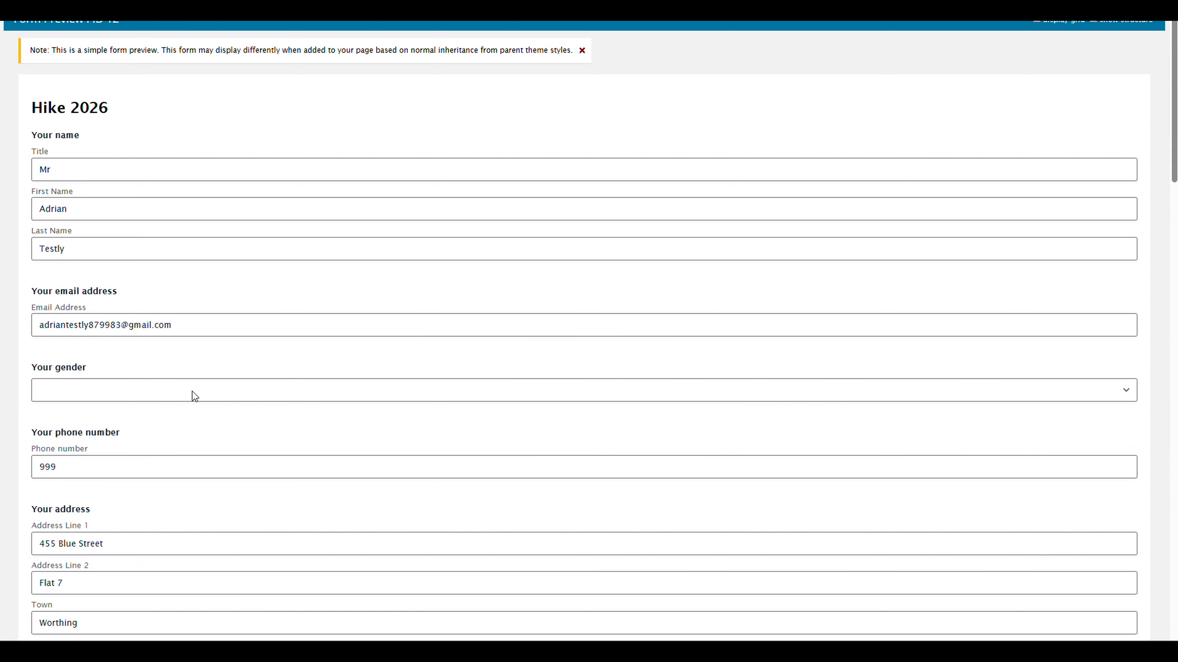
left_click(239, 386)
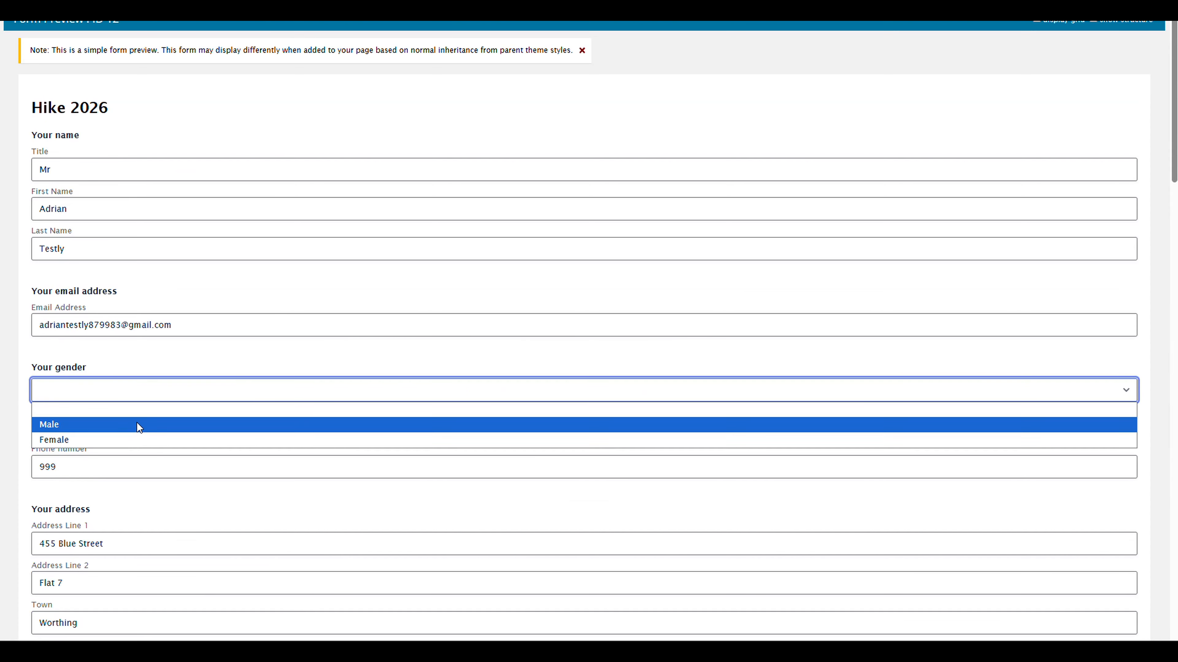
left_click(113, 421)
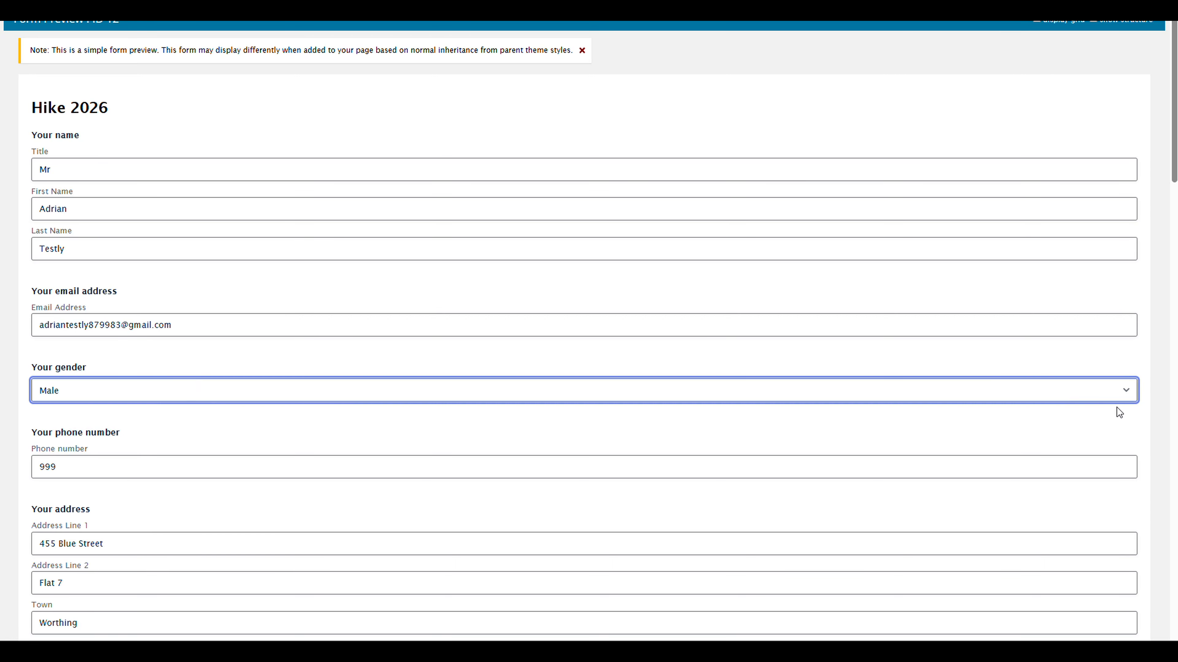
key("Tab")
Step: Fill in the required date of birth using the calendar picker
scroll(507, 442, "down", 5)
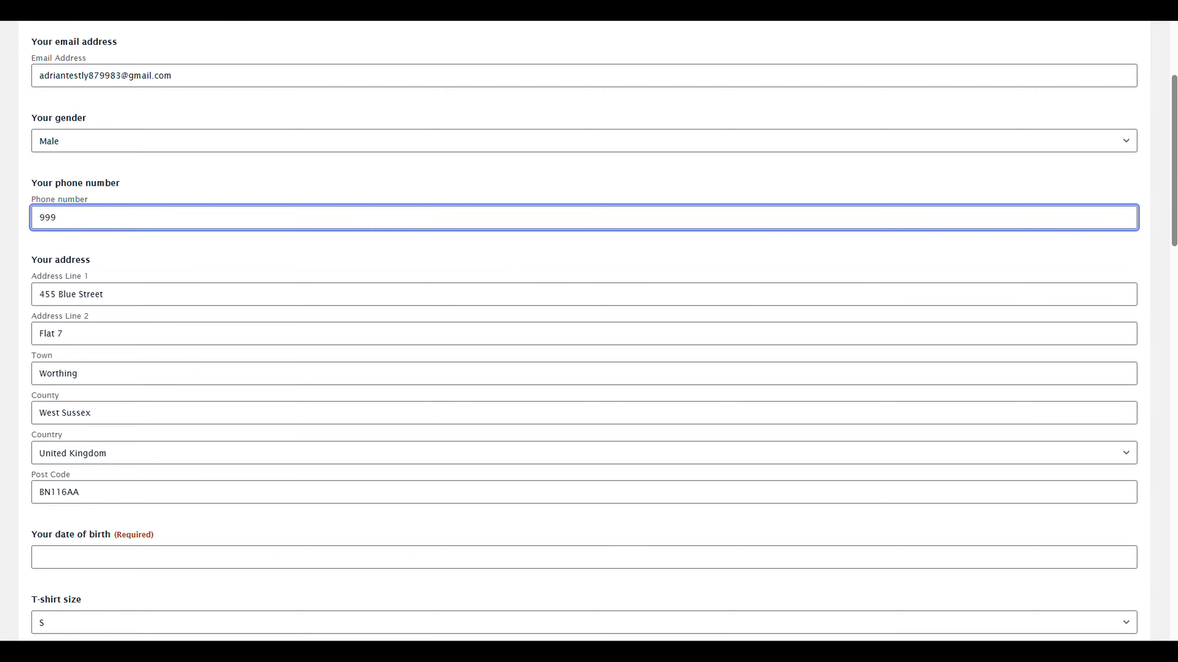
scroll(69, 400, "down", 4)
left_click(69, 377)
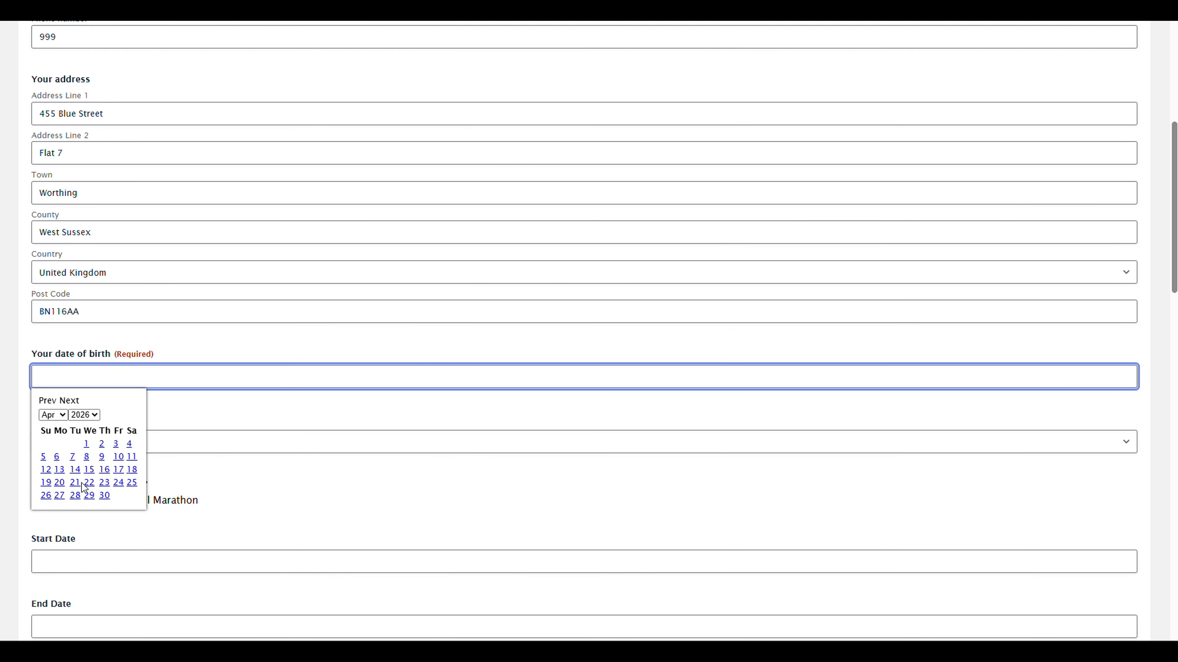
left_click(92, 416)
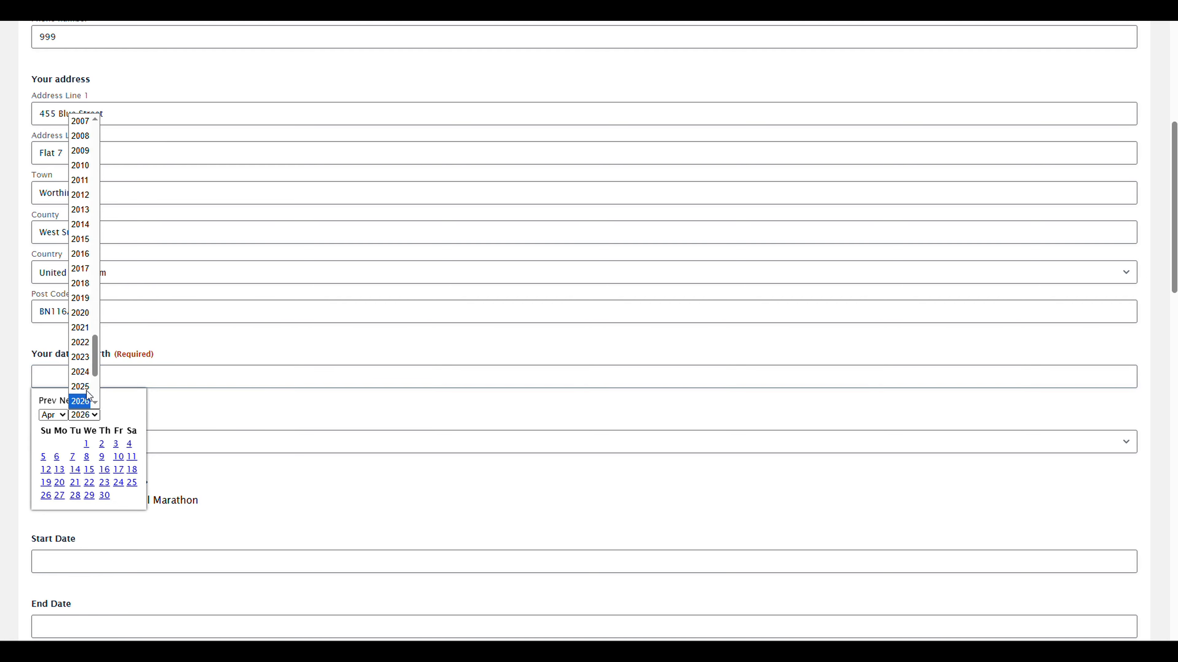
scroll(80, 371, "up", 6)
left_click(80, 190)
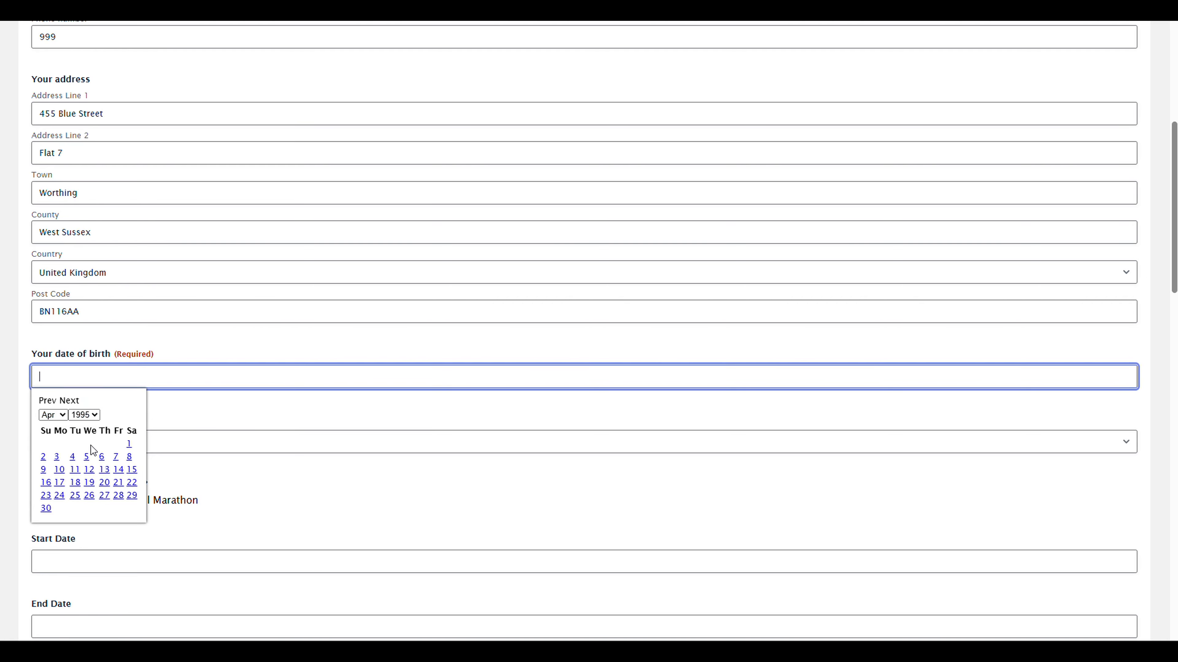
left_click(72, 457)
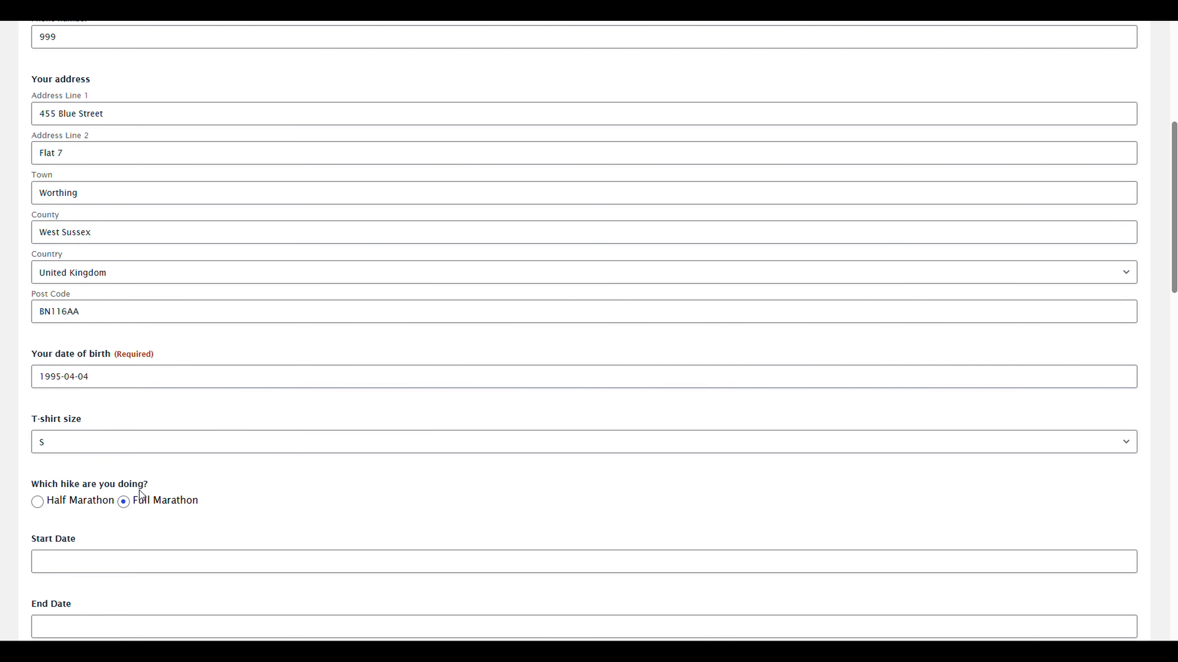
Step: Set the T-shirt size to M
left_click(55, 441)
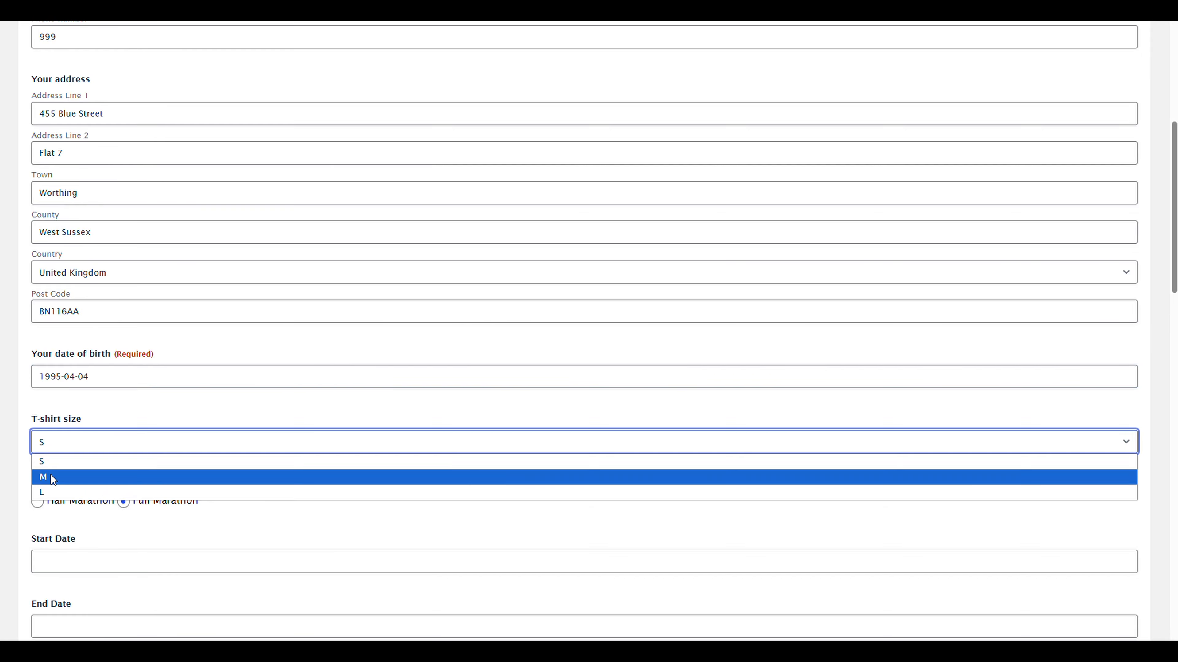
left_click(133, 466)
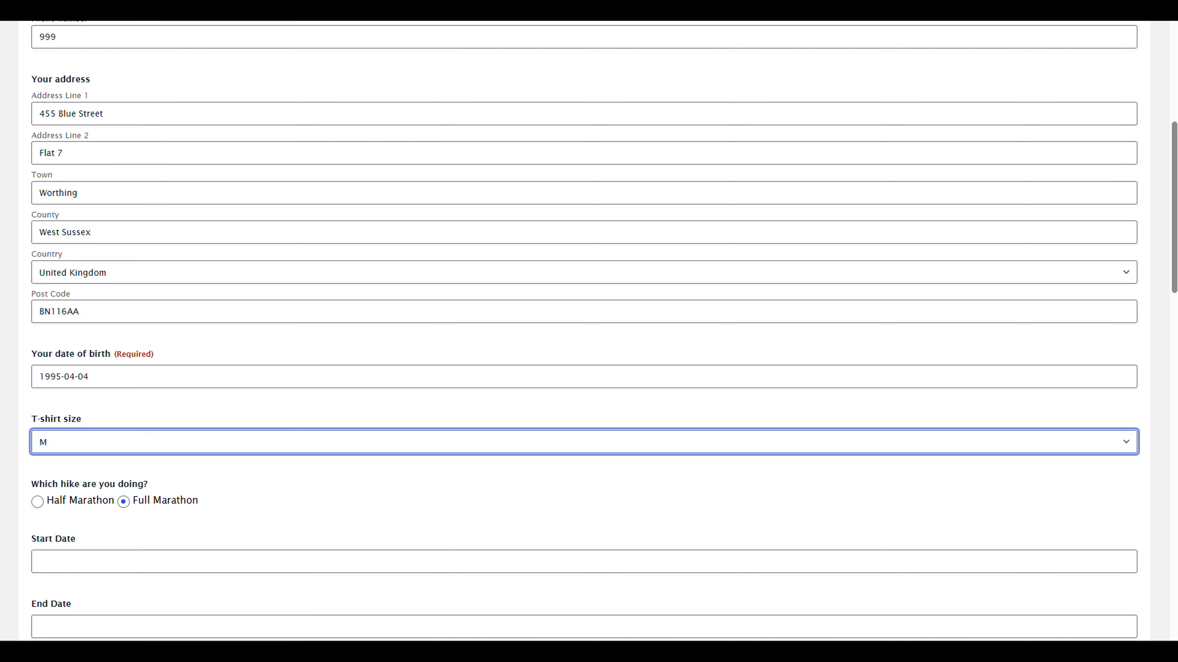
left_click(258, 496)
Step: Set both the Start Date and the End Date to 2026-04-23
scroll(258, 496, "down", 5)
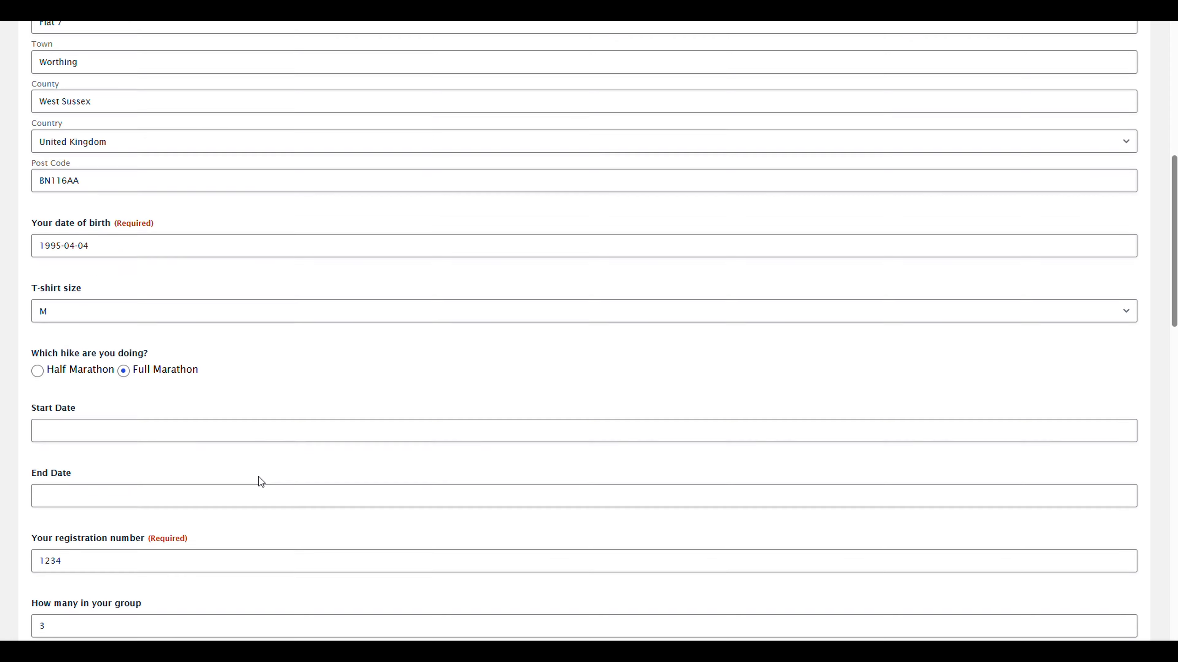
left_click(86, 316)
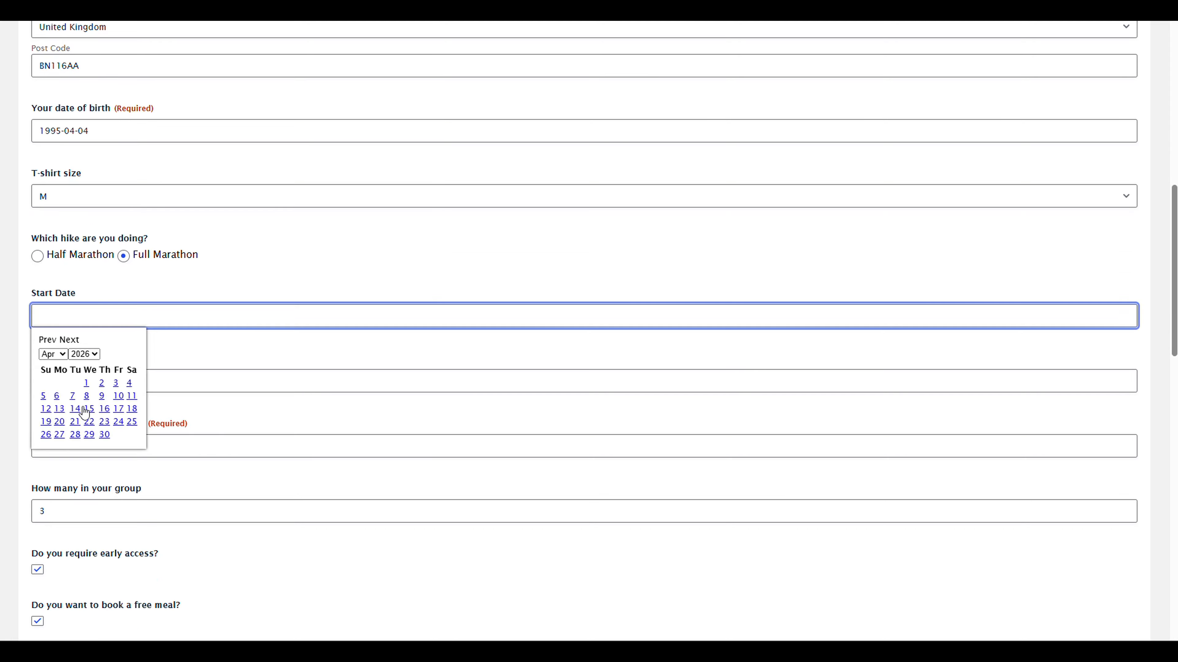
left_click(104, 422)
left_click(90, 381)
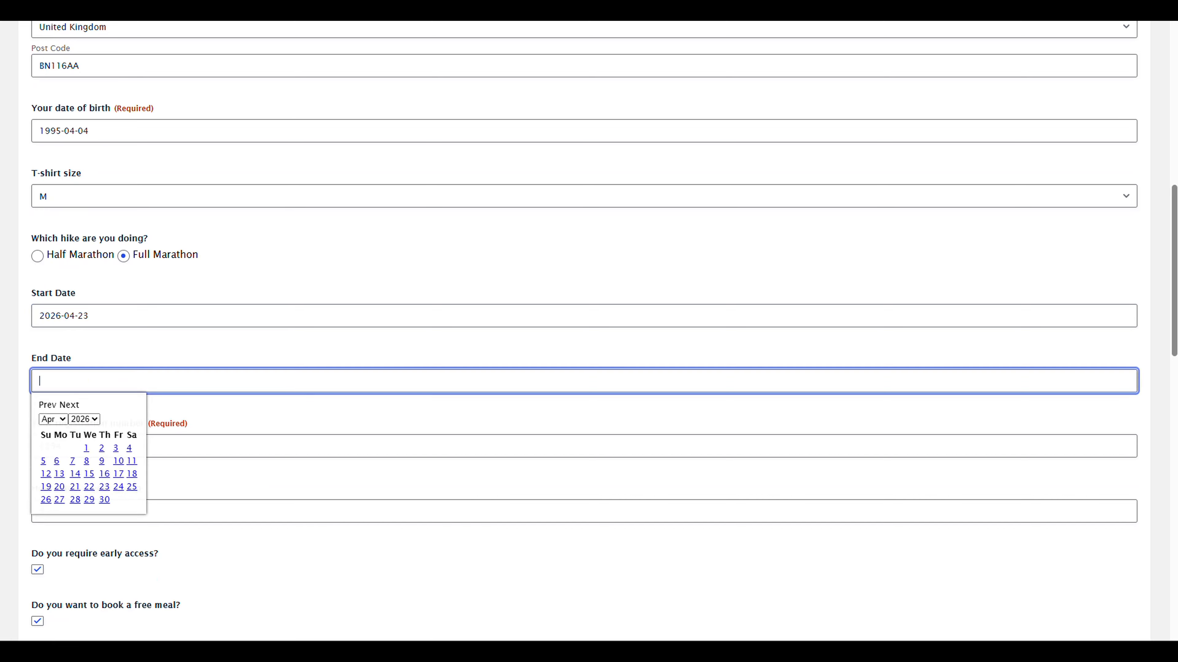
left_click(105, 491)
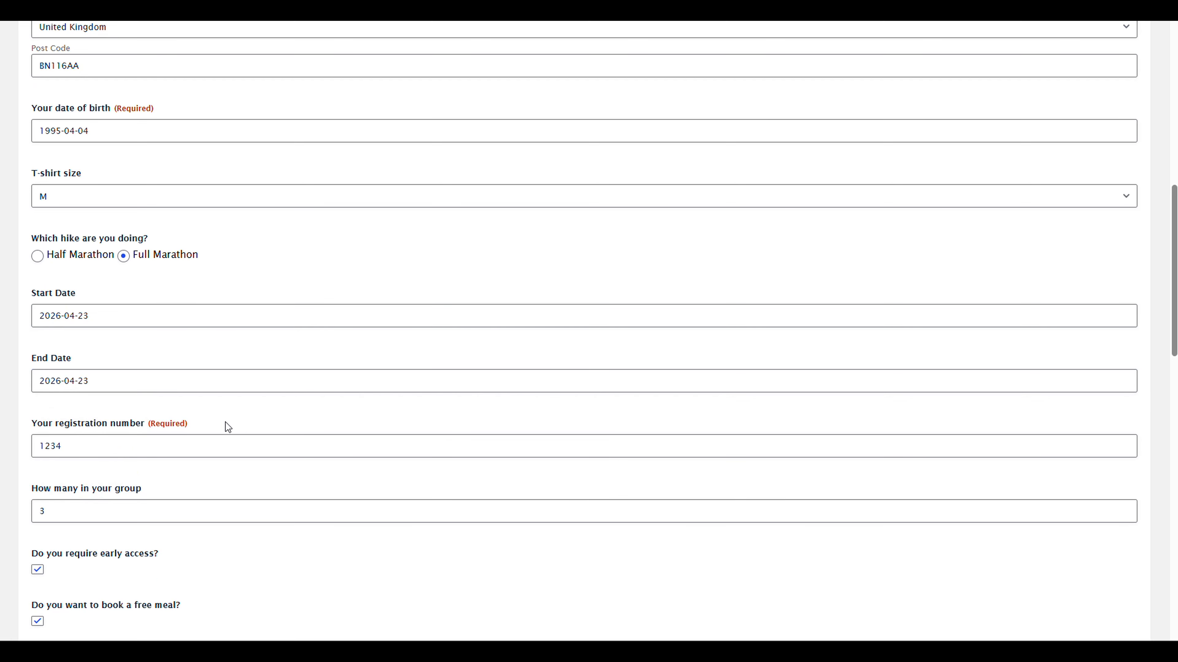
Step: Review the registration number, group size, early access, free meal and additional comments answers
key("Tab")
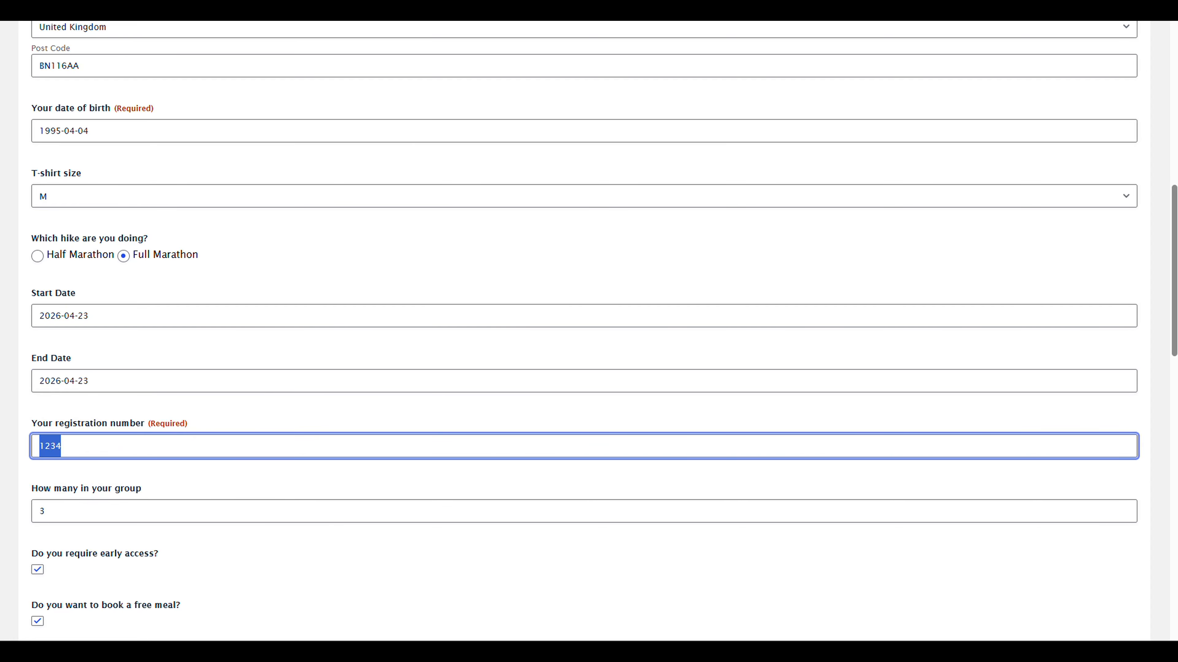
scroll(289, 421, "down", 5)
key("Tab")
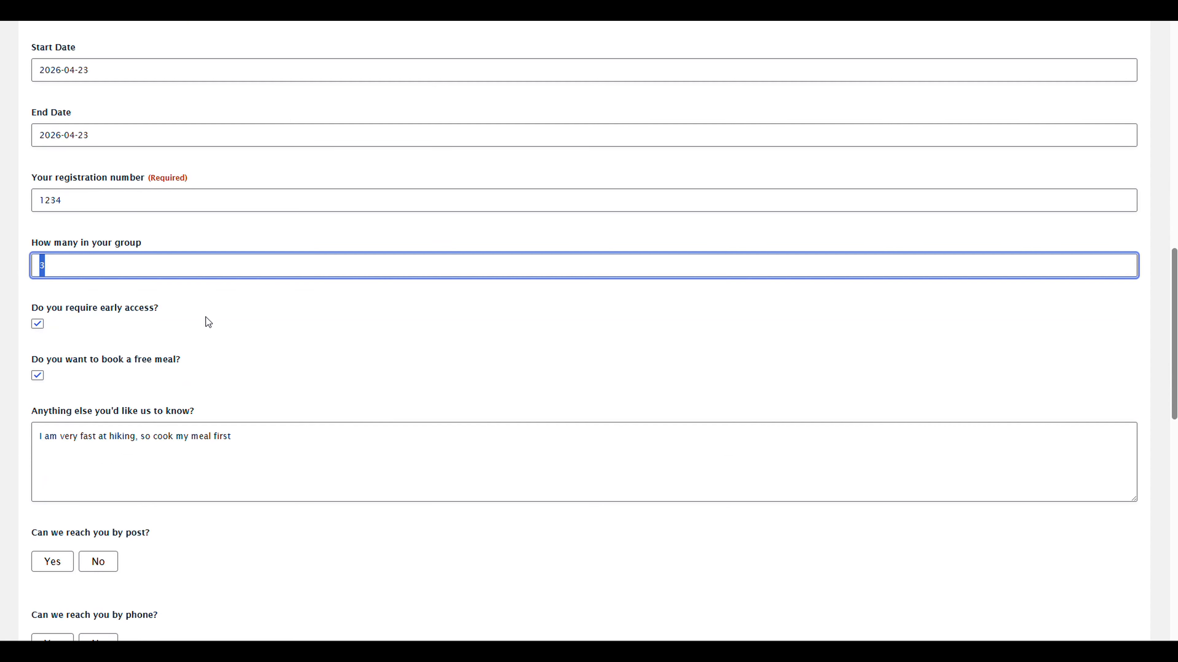
left_click(194, 291)
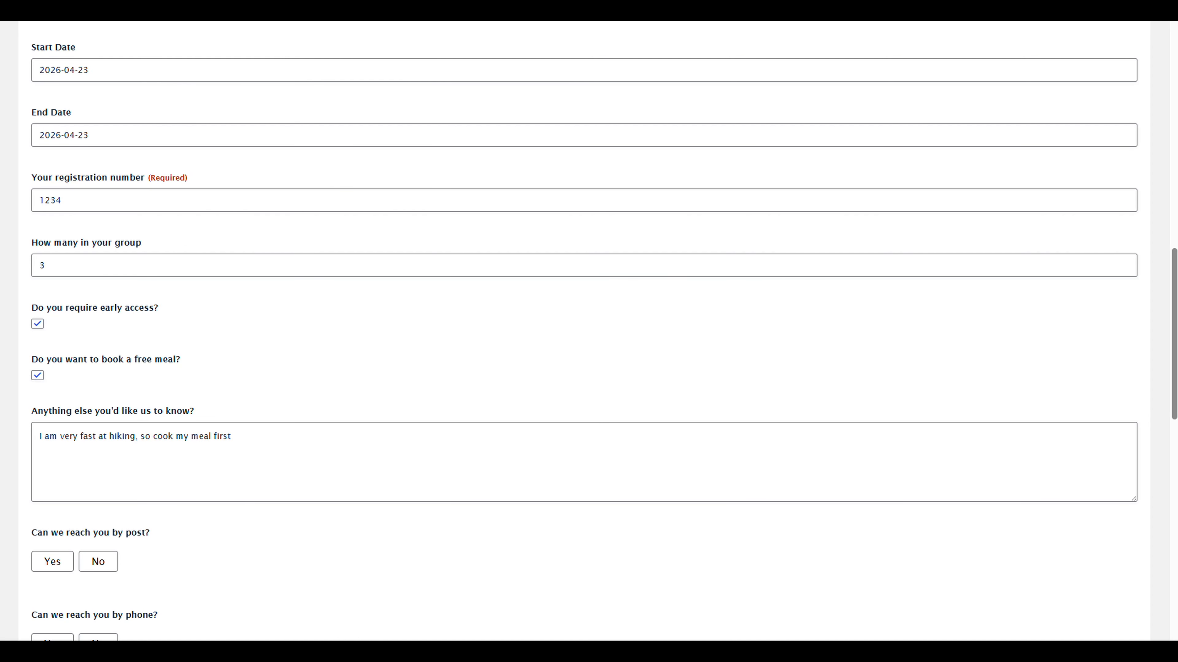
left_click_drag(57, 309, 183, 326)
left_click(211, 325)
scroll(78, 158, "up", 1)
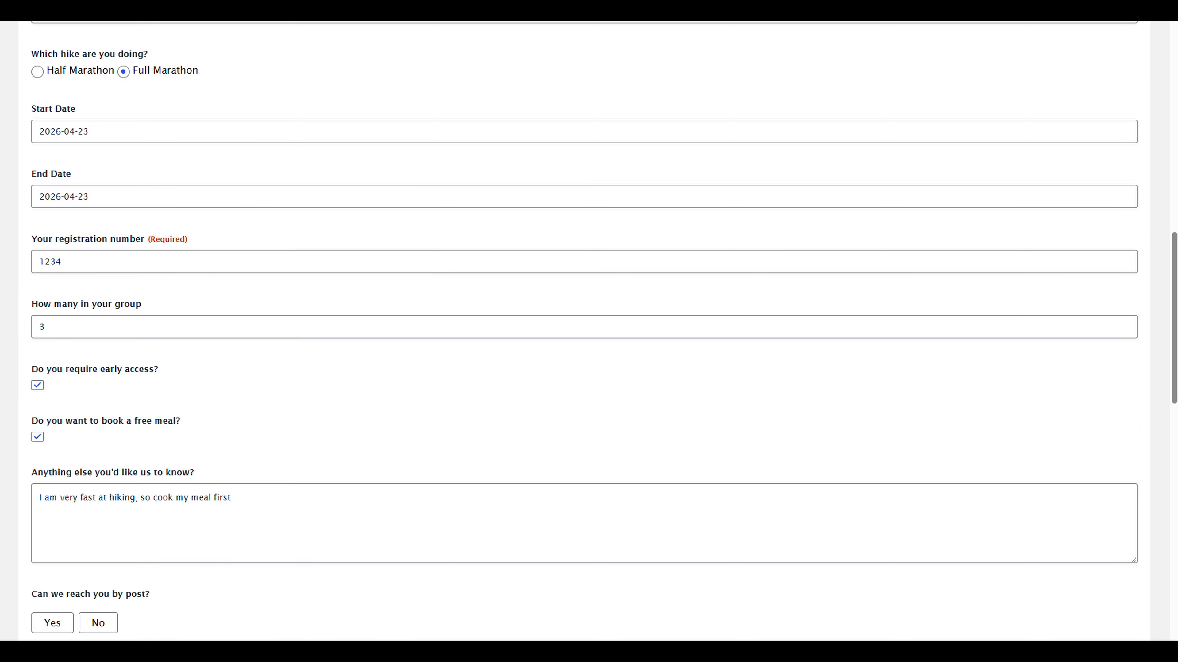
scroll(171, 369, "down", 1)
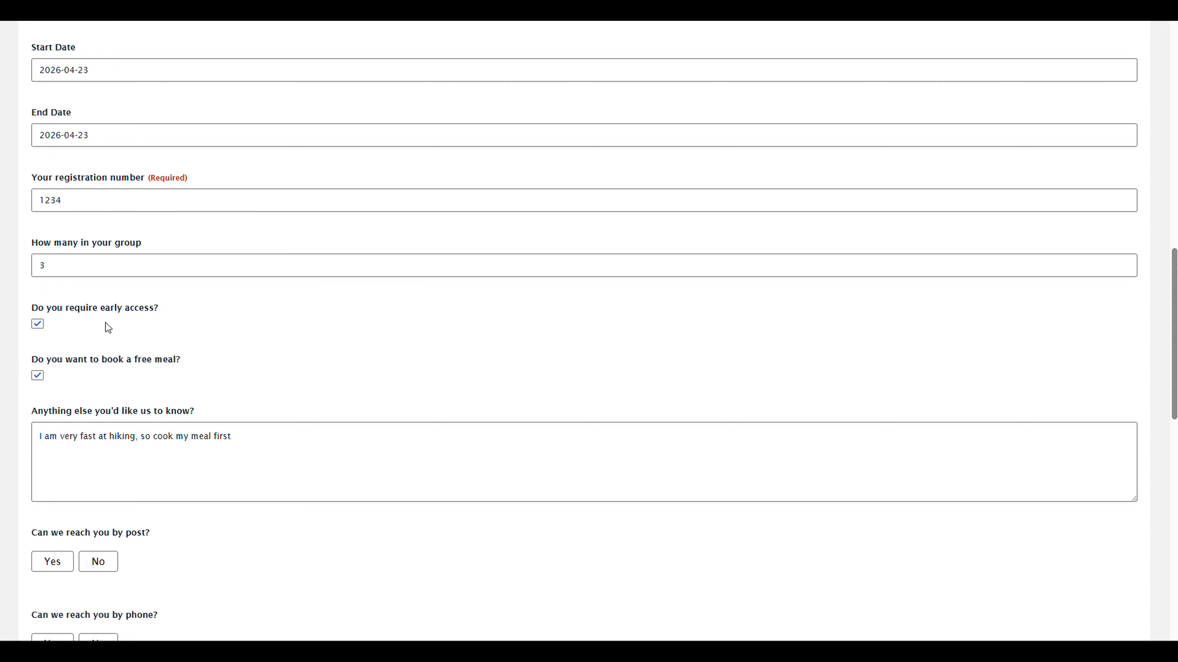
scroll(106, 322, "down", 2)
left_click(243, 316)
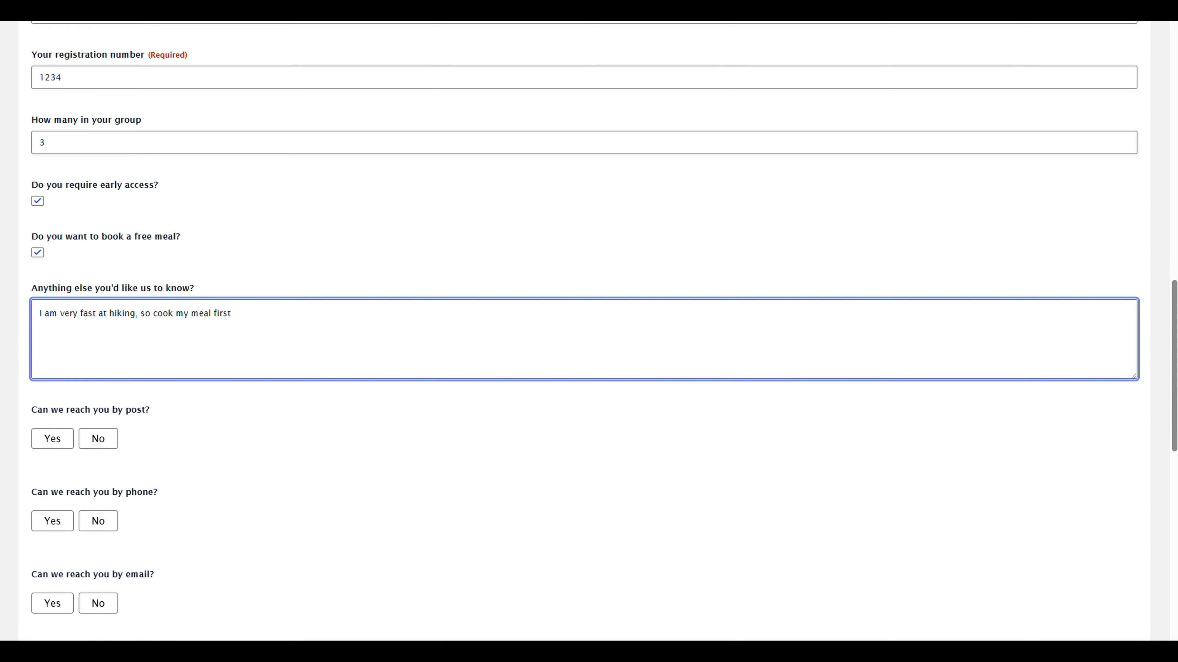
Step: Answer No to contact by post and phone, Yes to email and SMS, and subscribe to the newsletter
scroll(330, 377, "down", 1)
scroll(158, 353, "down", 1)
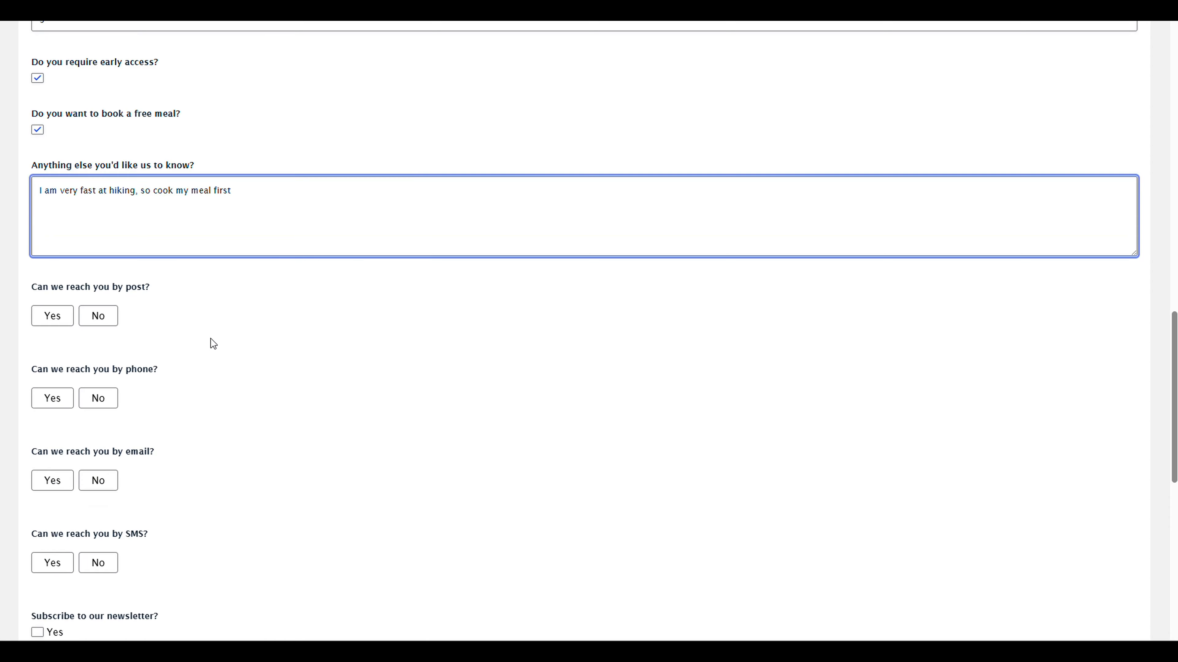
scroll(211, 339, "down", 1)
left_click(98, 255)
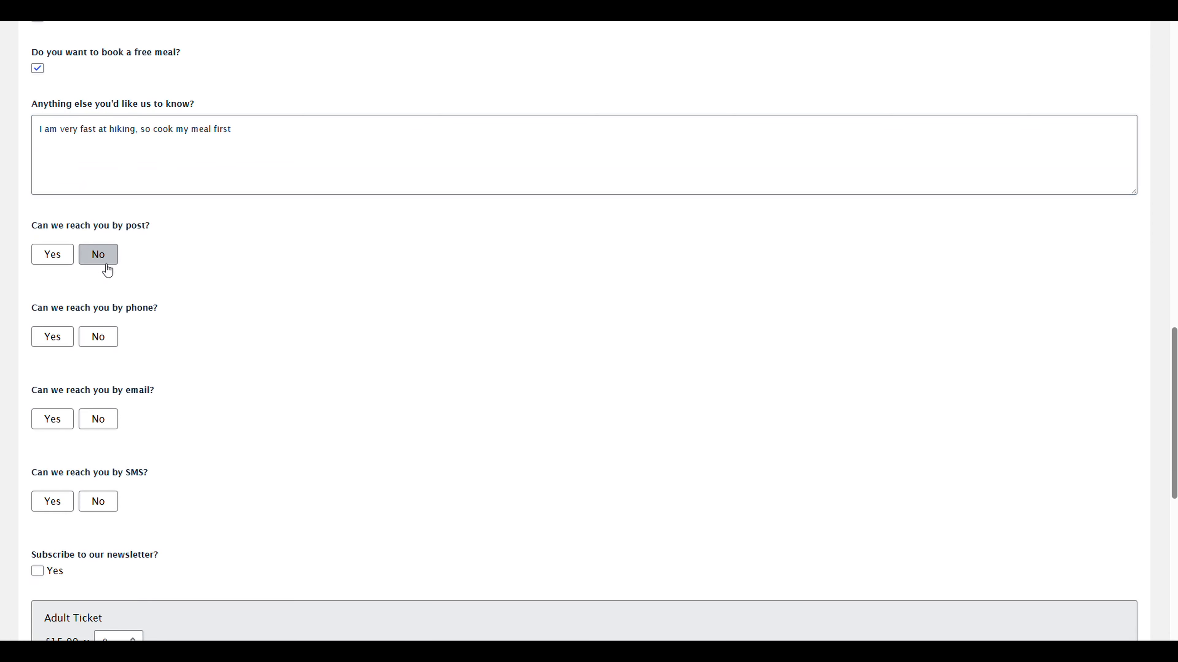
left_click(99, 337)
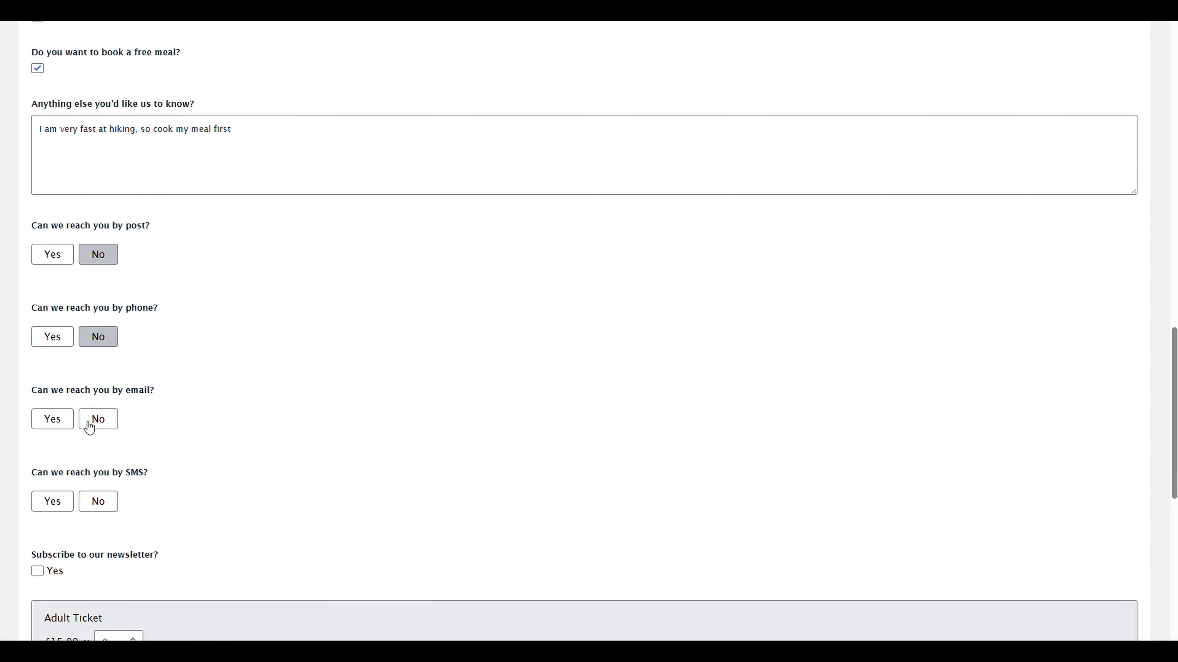
left_click(55, 420)
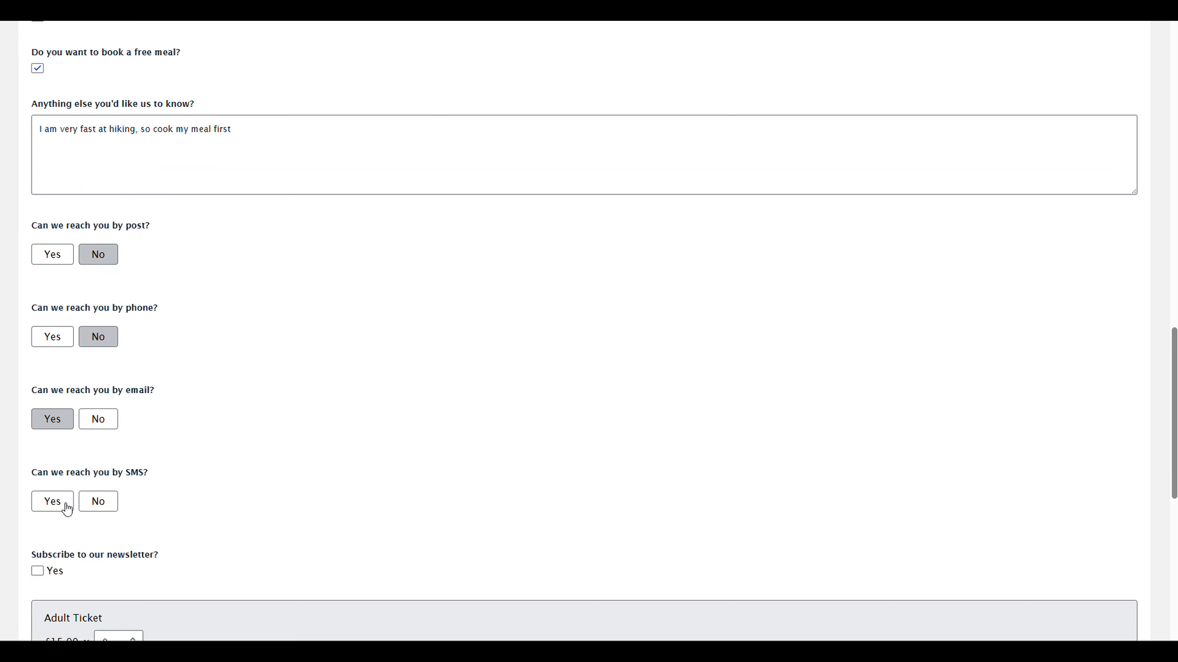
left_click(62, 507)
scroll(228, 447, "down", 3)
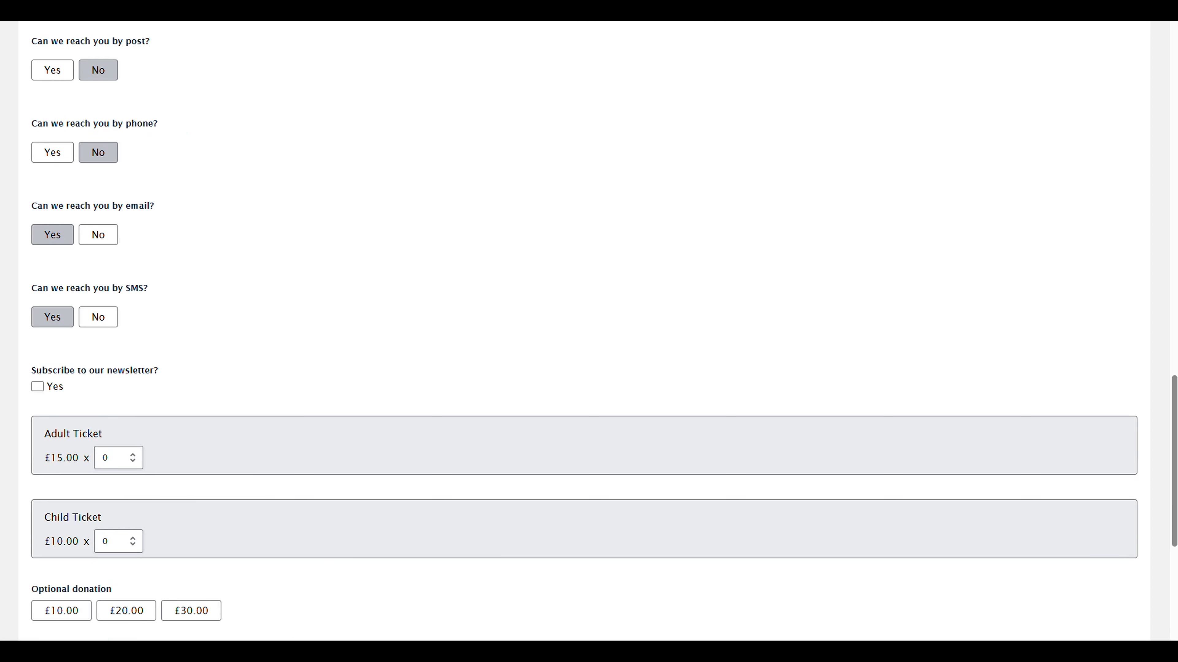
scroll(224, 363, "down", 5)
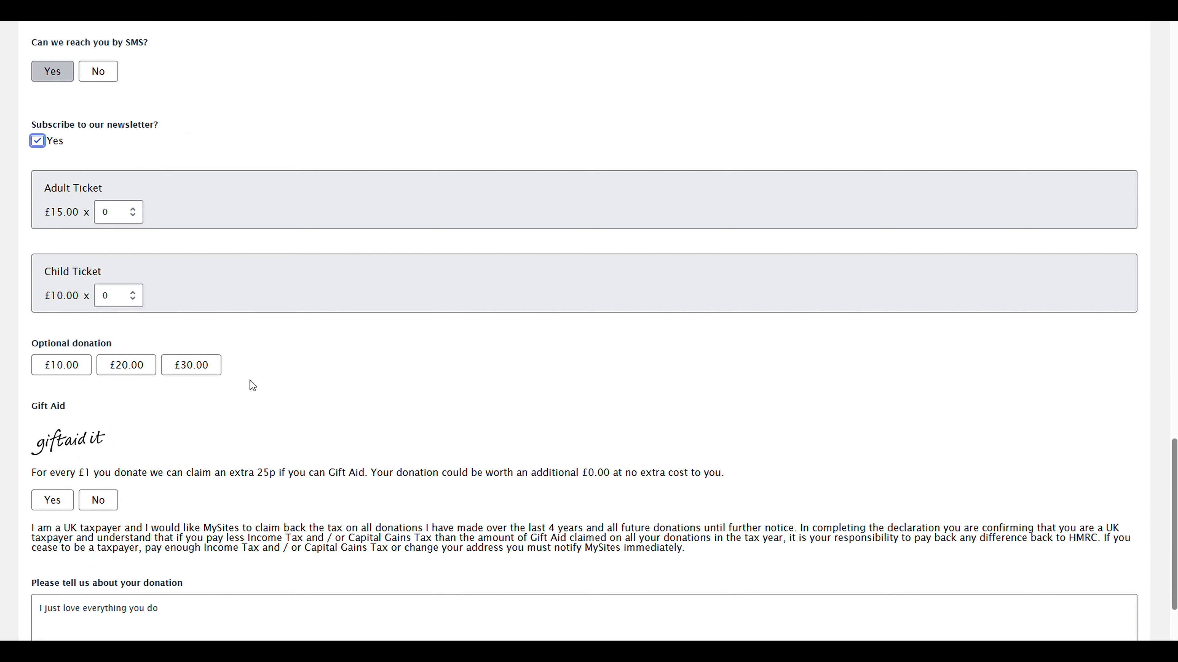
Step: Set the ticket quantities to 1 adult and 2 child, and check the amount payable
scroll(204, 265, "up", 15)
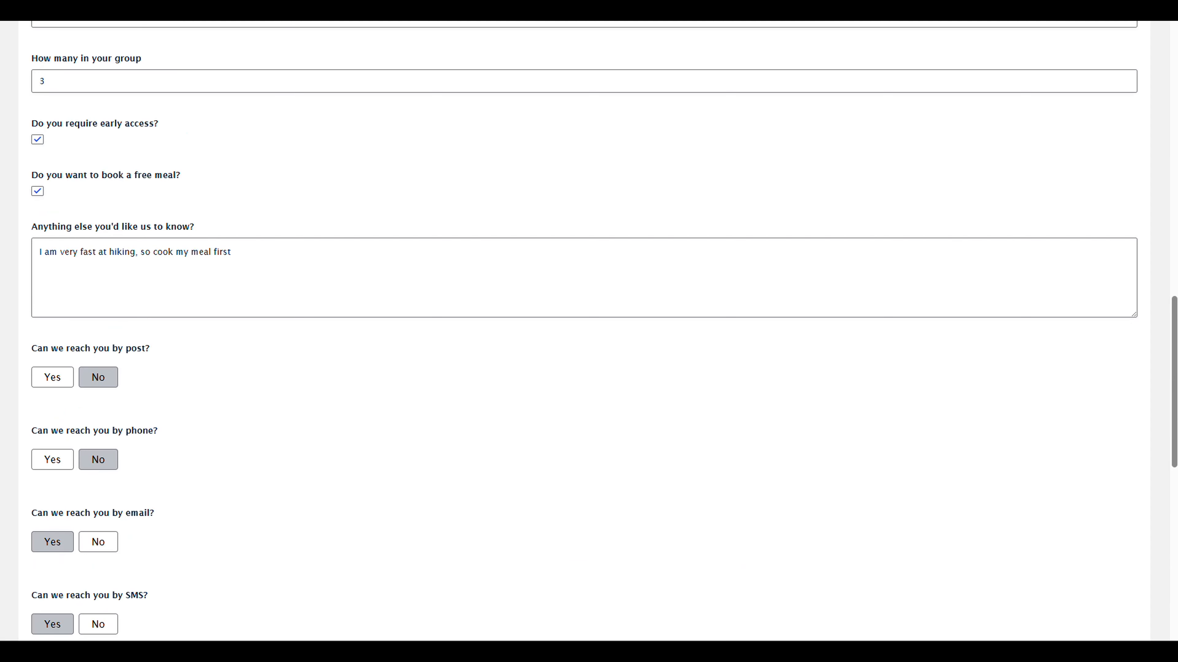
scroll(209, 340, "down", 16)
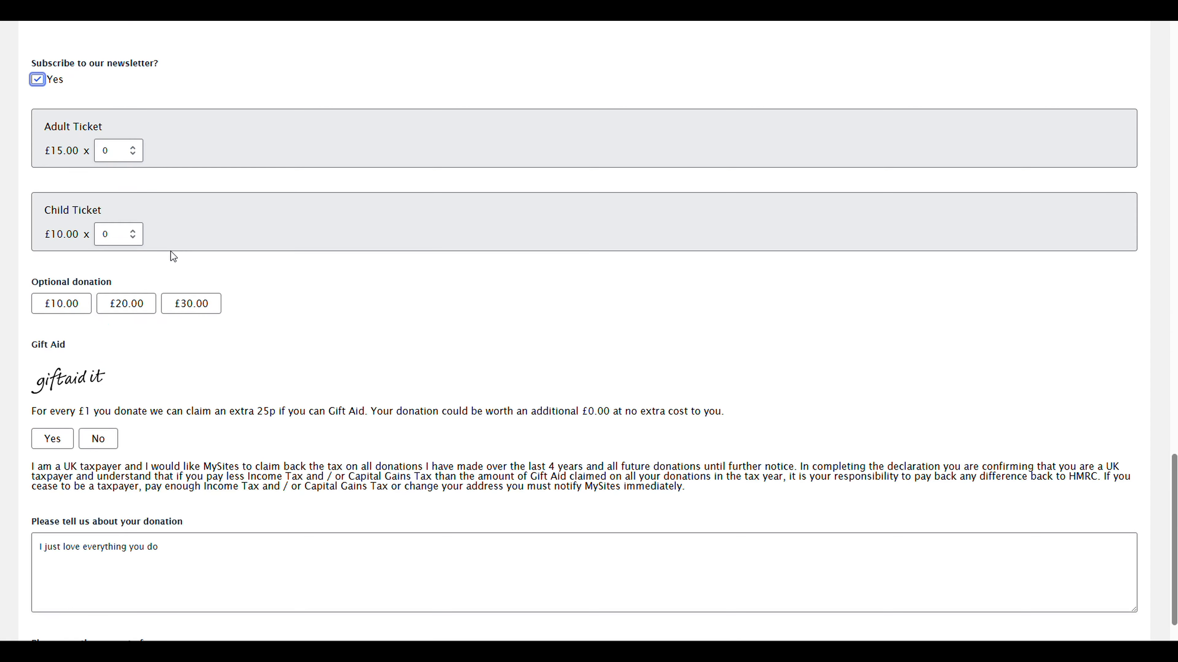
scroll(170, 254, "up", 3)
left_click(134, 270)
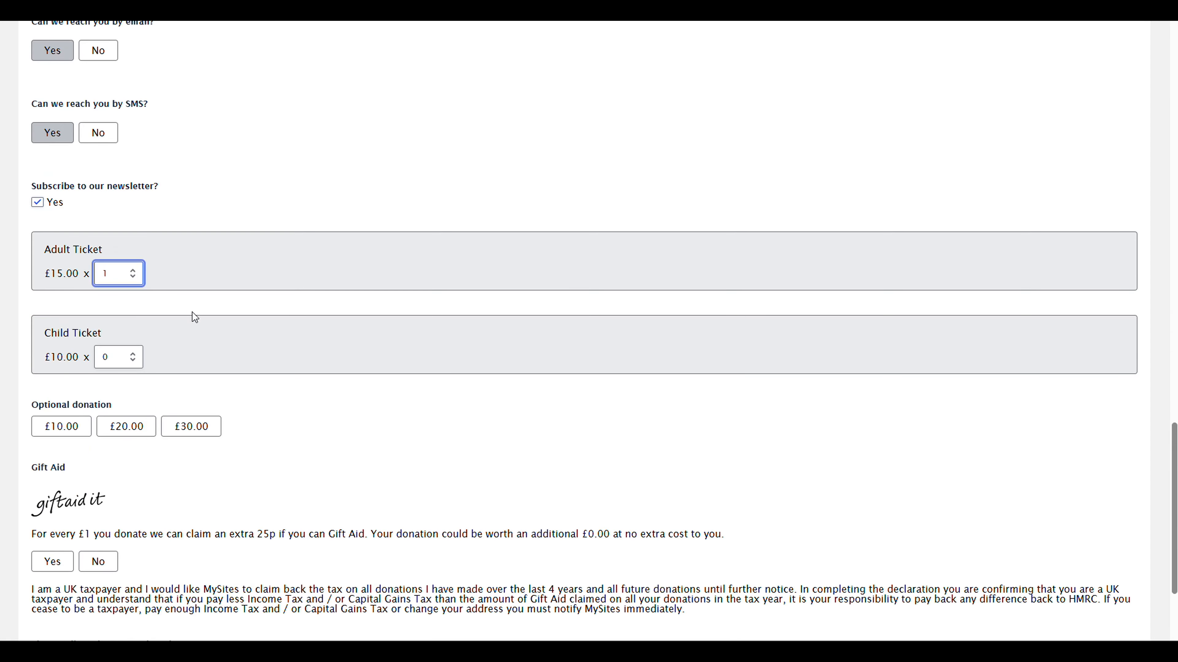
left_click(134, 354)
left_click(133, 355)
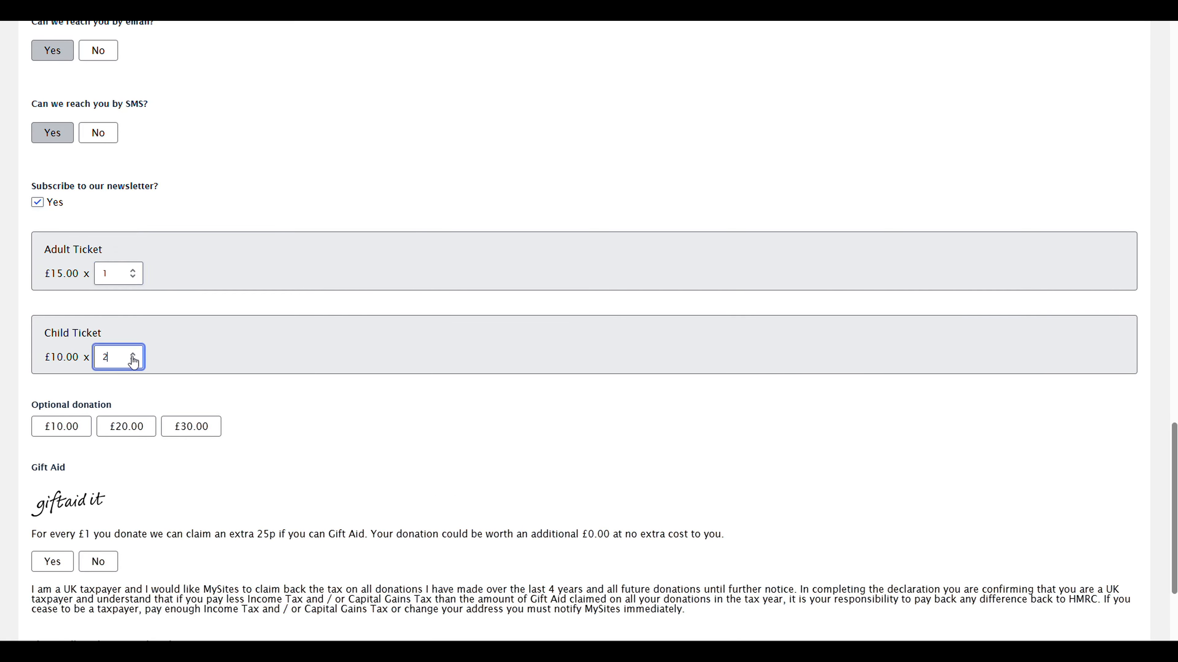
left_click(284, 397)
scroll(284, 397, "down", 4)
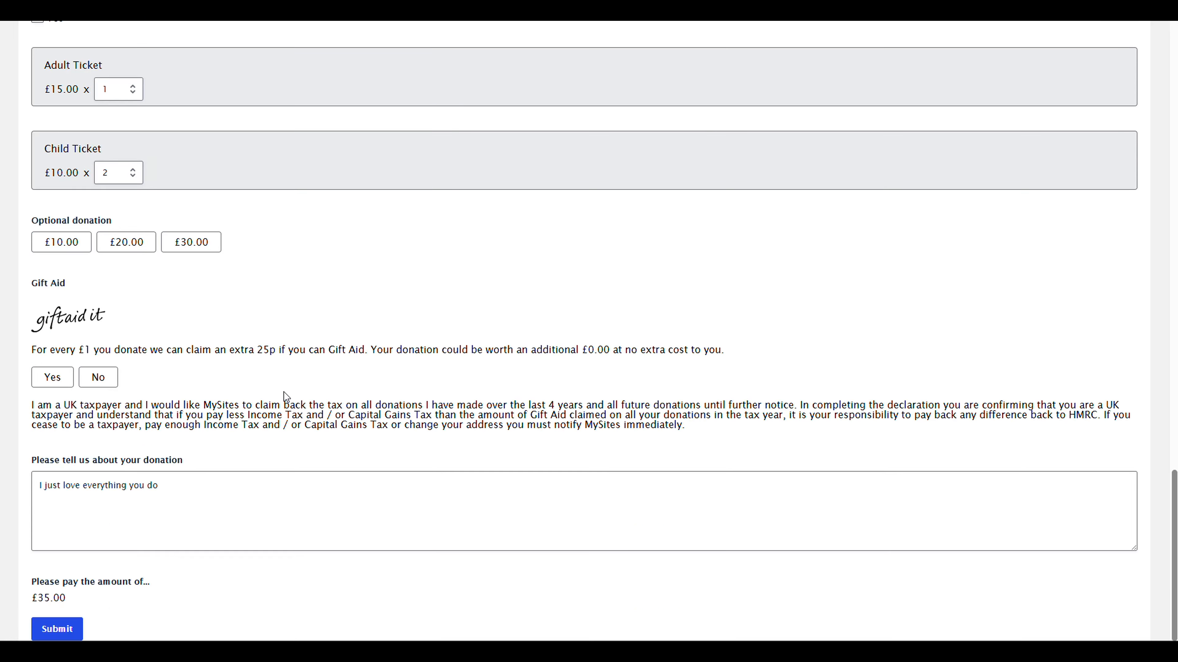
scroll(73, 552, "down", 1)
triple_click(80, 556)
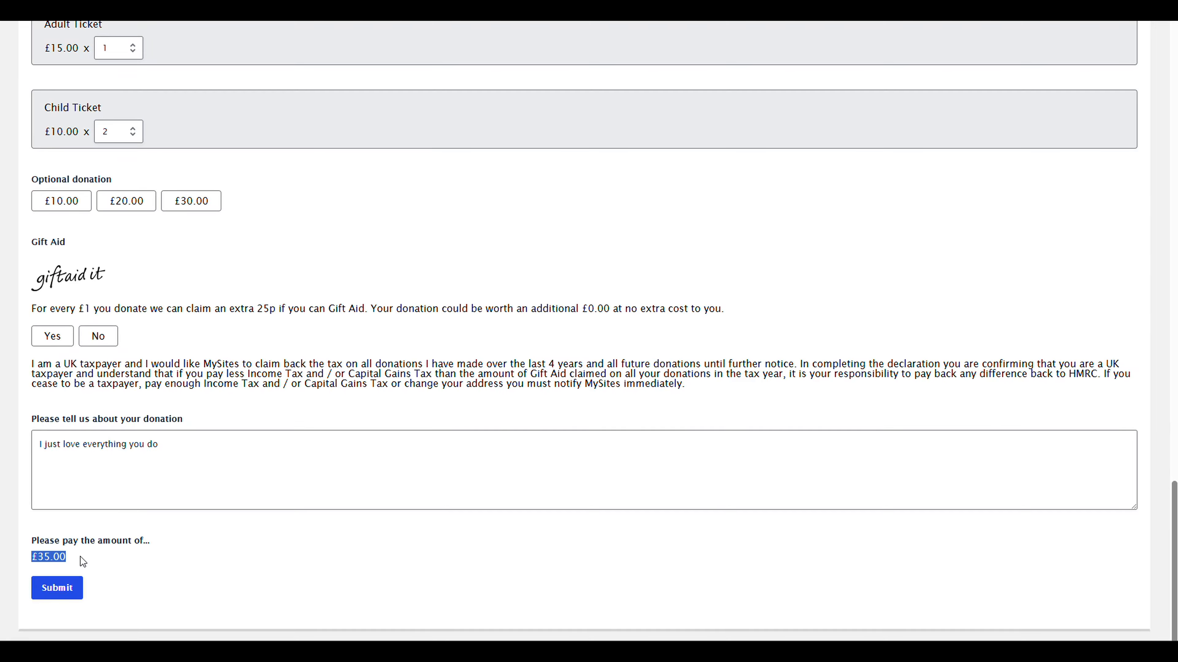
left_click(79, 558)
Step: Choose the £10.00 optional donation and check the updated amount payable
scroll(116, 283, "up", 4)
left_click(80, 392)
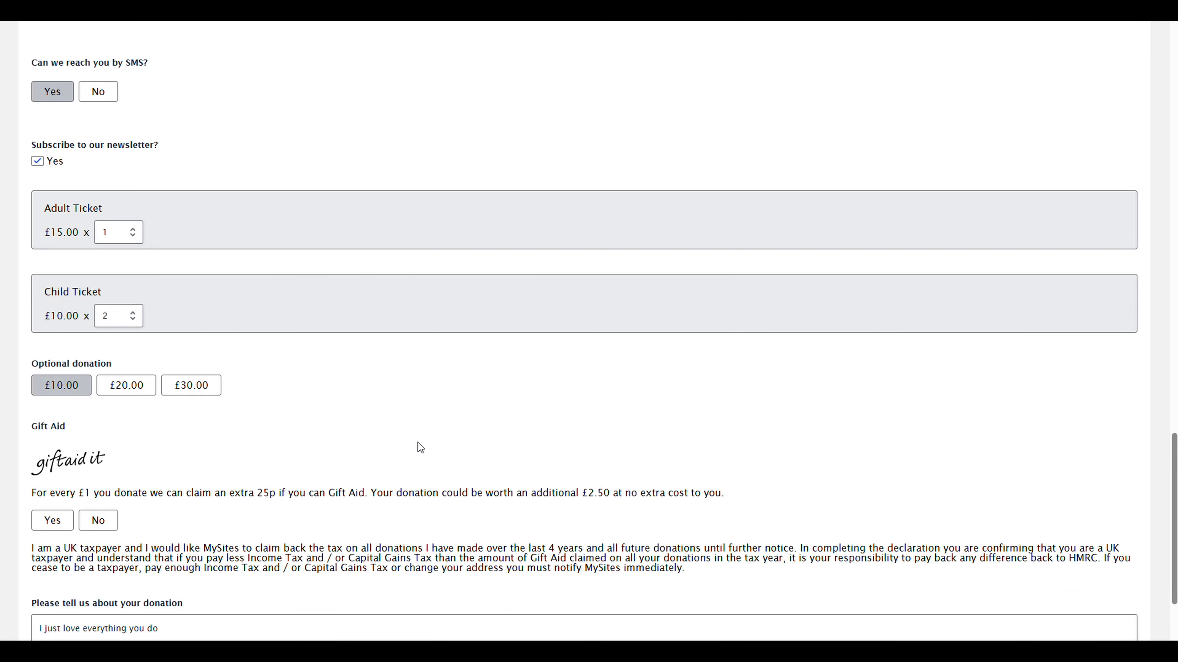
scroll(362, 400, "down", 4)
double_click(49, 558)
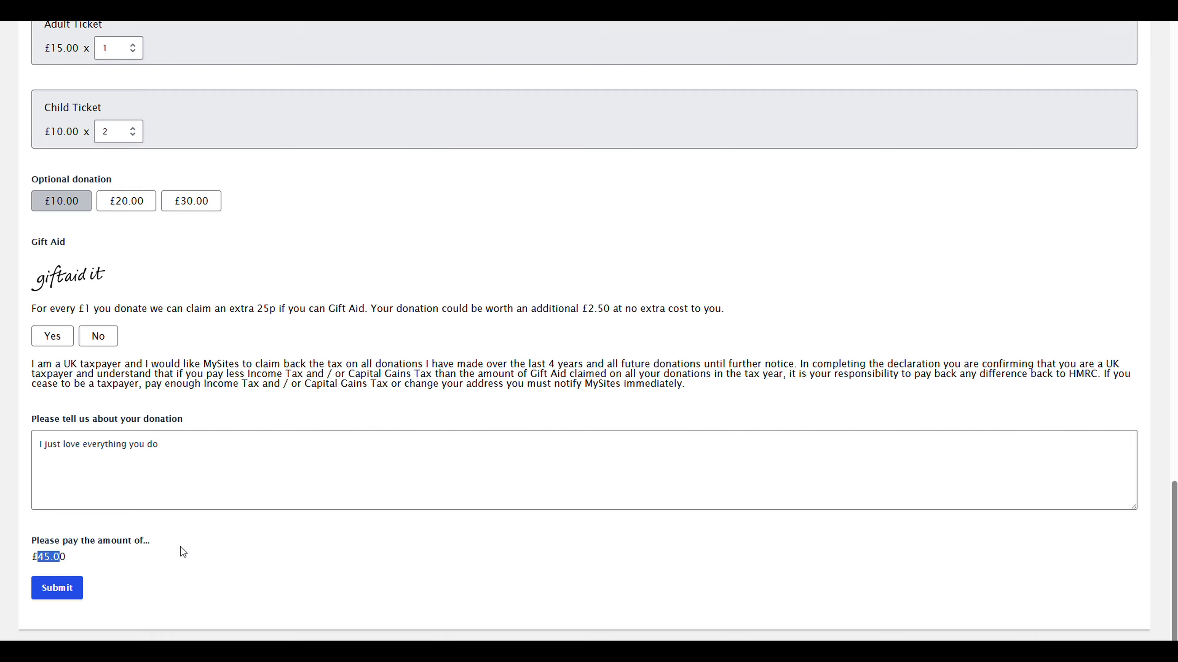
left_click(181, 547)
Step: Answer Yes to Gift Aid, reading through its declaration, and submit the completed form
left_click(52, 343)
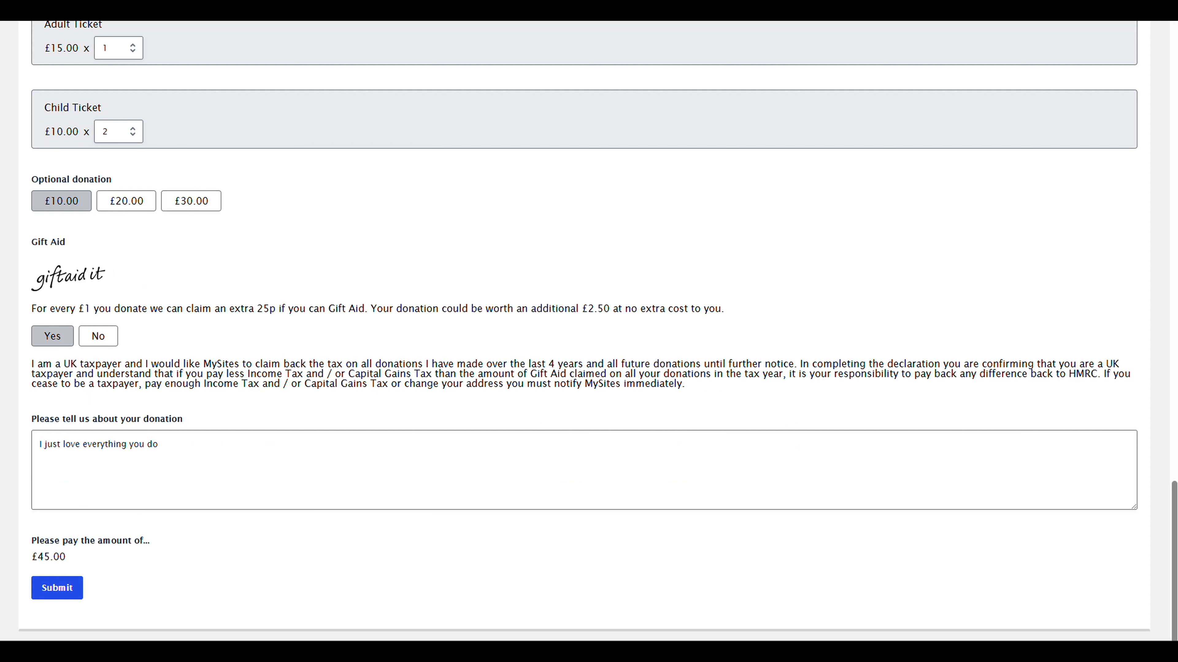
left_click_drag(38, 241, 735, 387)
left_click(734, 398)
left_click_drag(588, 309, 610, 308)
left_click_drag(600, 364, 862, 374)
left_click(642, 390)
double_click(602, 384)
left_click(713, 397)
left_click(60, 592)
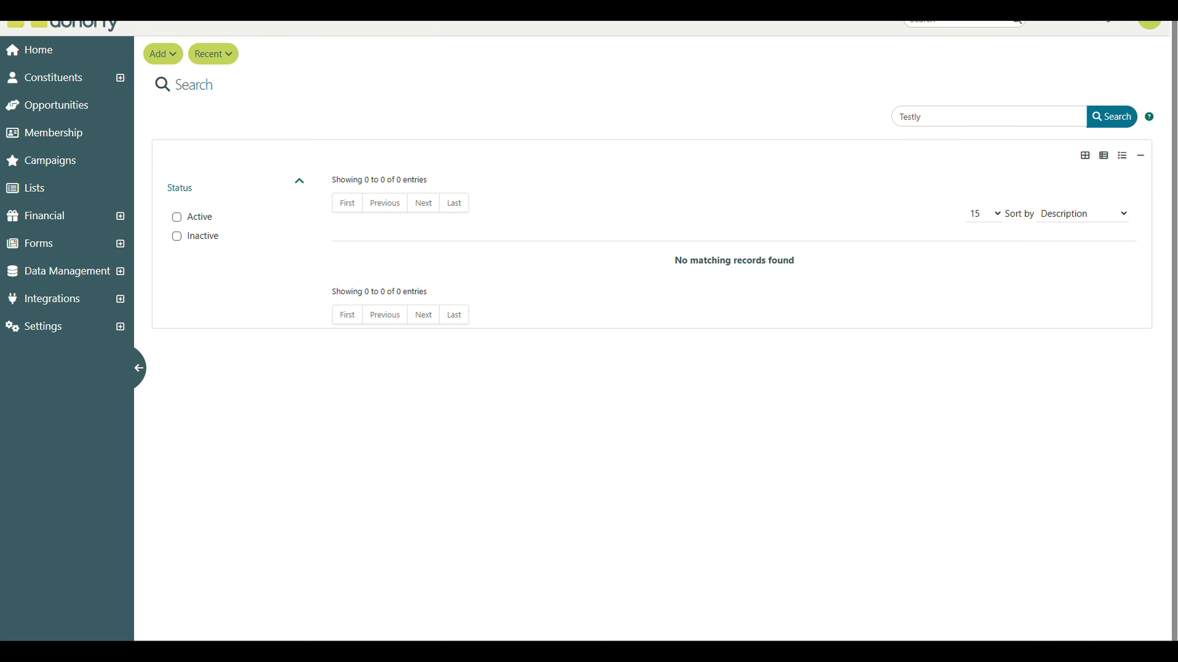
Step: Switch to Donorfy, search for the test constituent by surname and open the matching record
left_click_drag(945, 117, 860, 144)
left_click_drag(806, 267, 677, 268)
left_click(677, 269)
left_click(1114, 117)
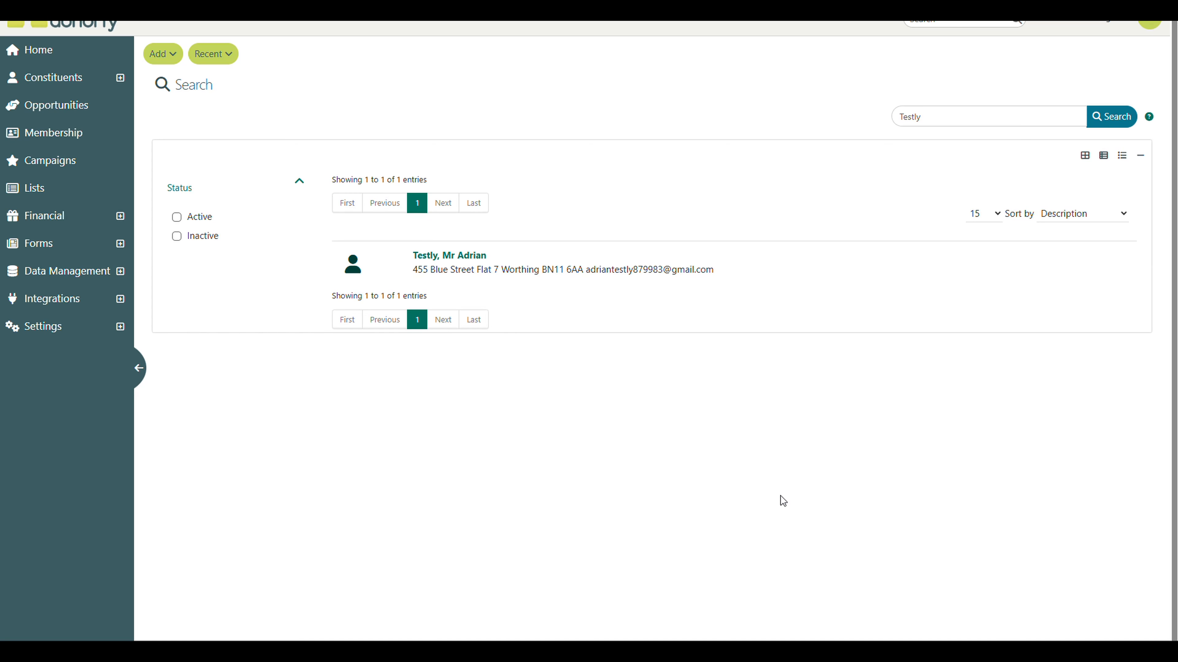
left_click(461, 262)
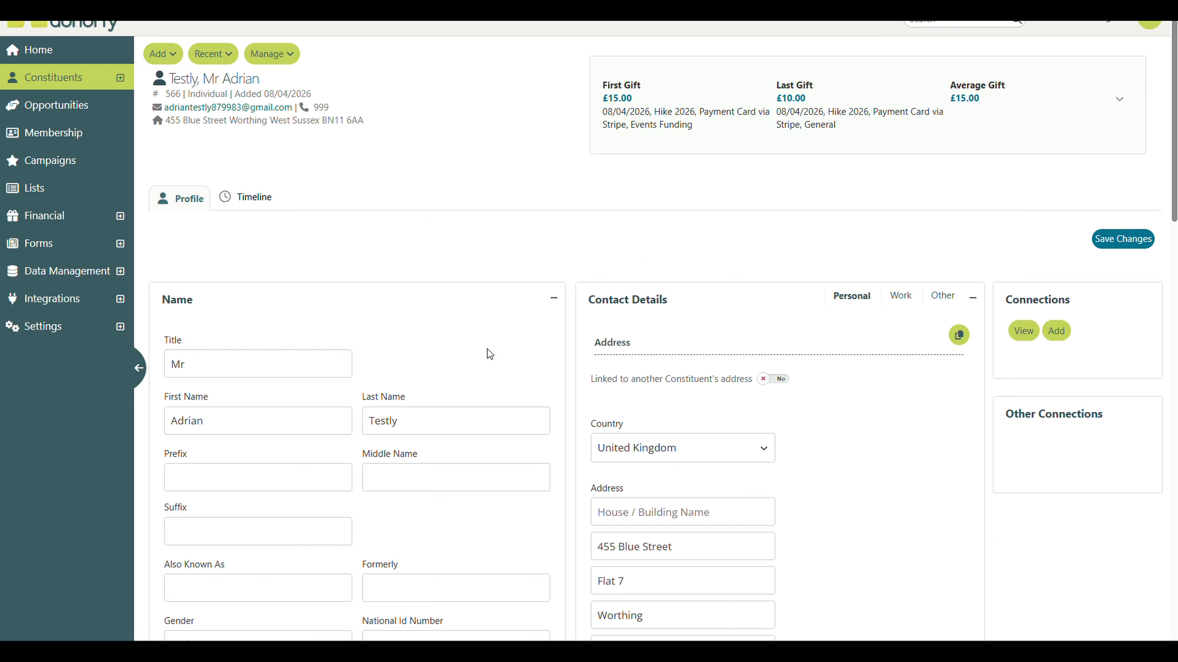
Step: Examine the constituent's profile, covering the personal and contact details, channel and purpose preferences, and tags
scroll(218, 379, "down", 1)
scroll(218, 379, "down", 4)
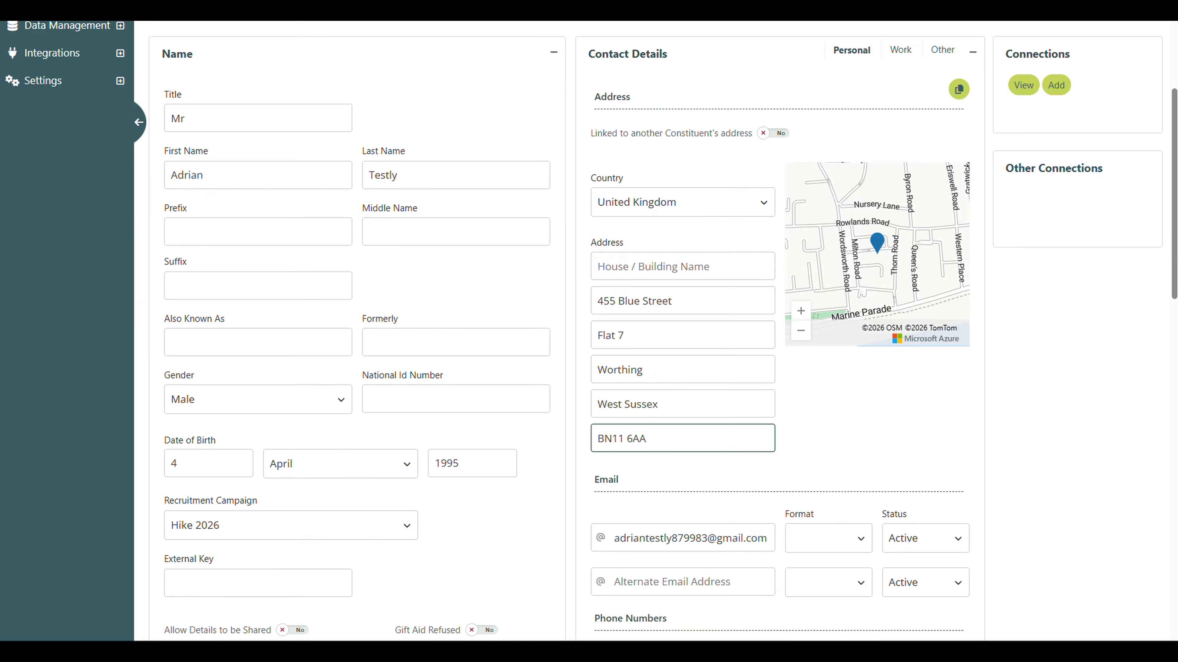
scroll(677, 450, "down", 5)
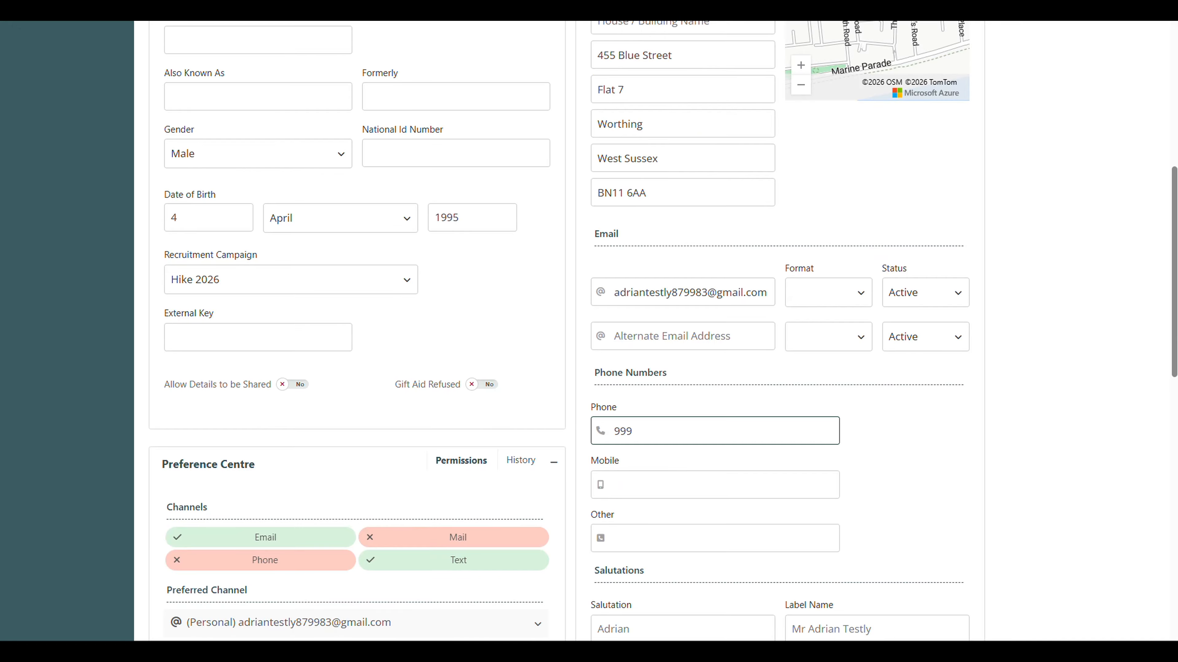
key("ctrl+a")
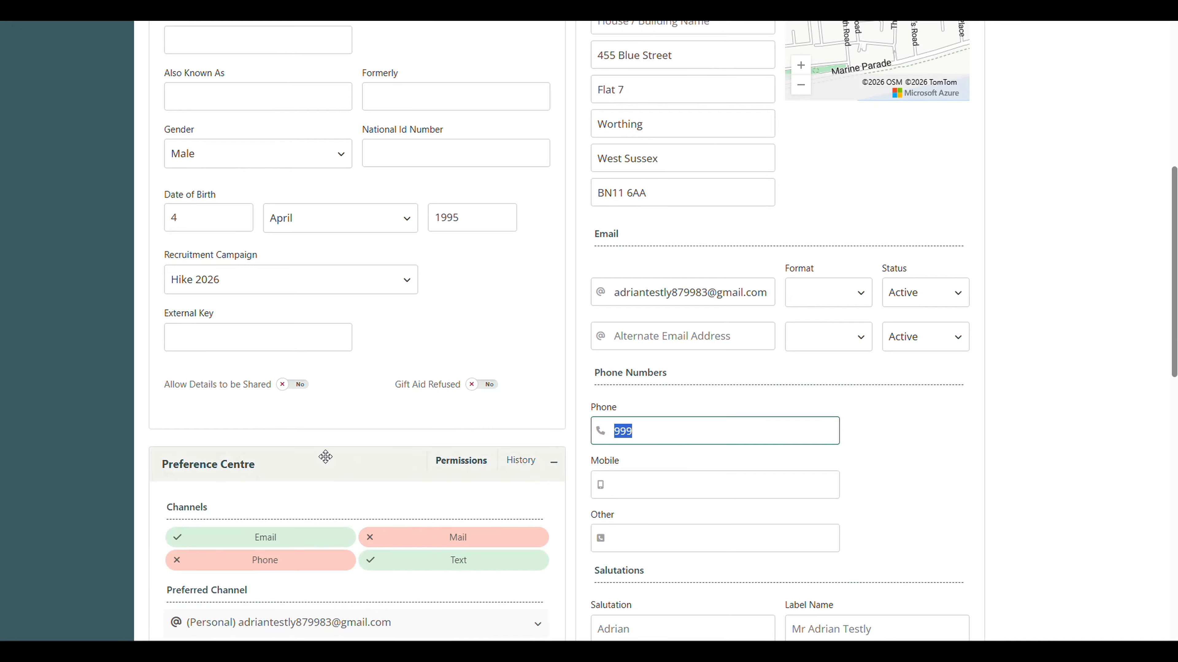
left_click(569, 430)
scroll(279, 370, "down", 4)
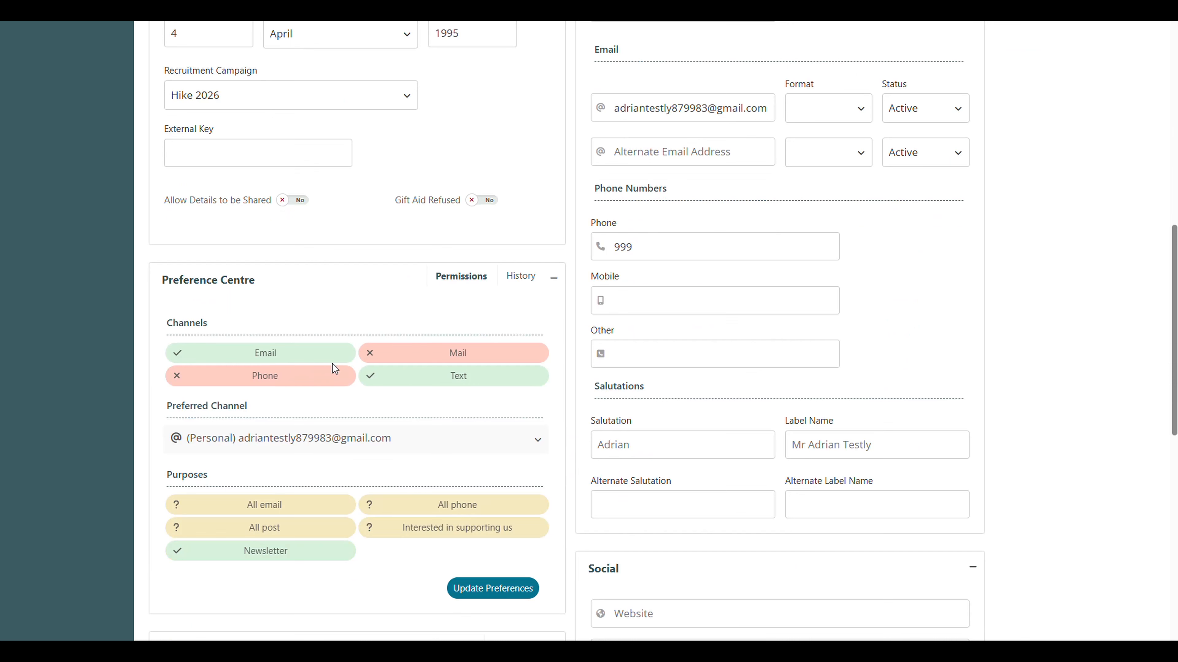
scroll(402, 401, "down", 4)
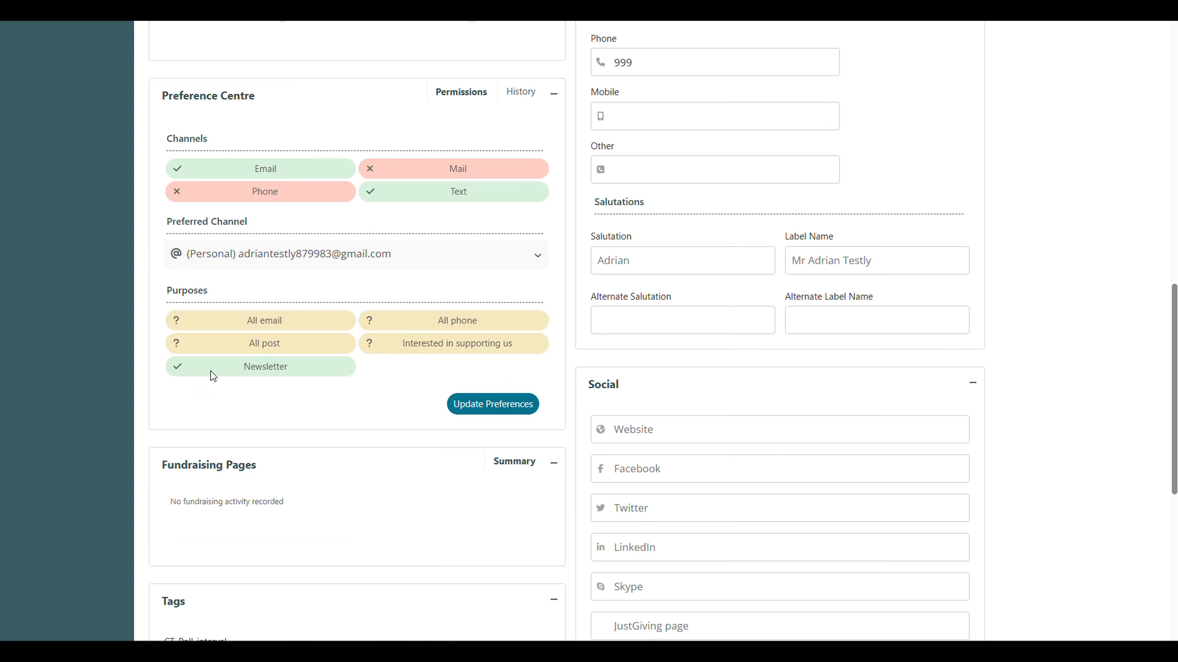
scroll(323, 385, "down", 5)
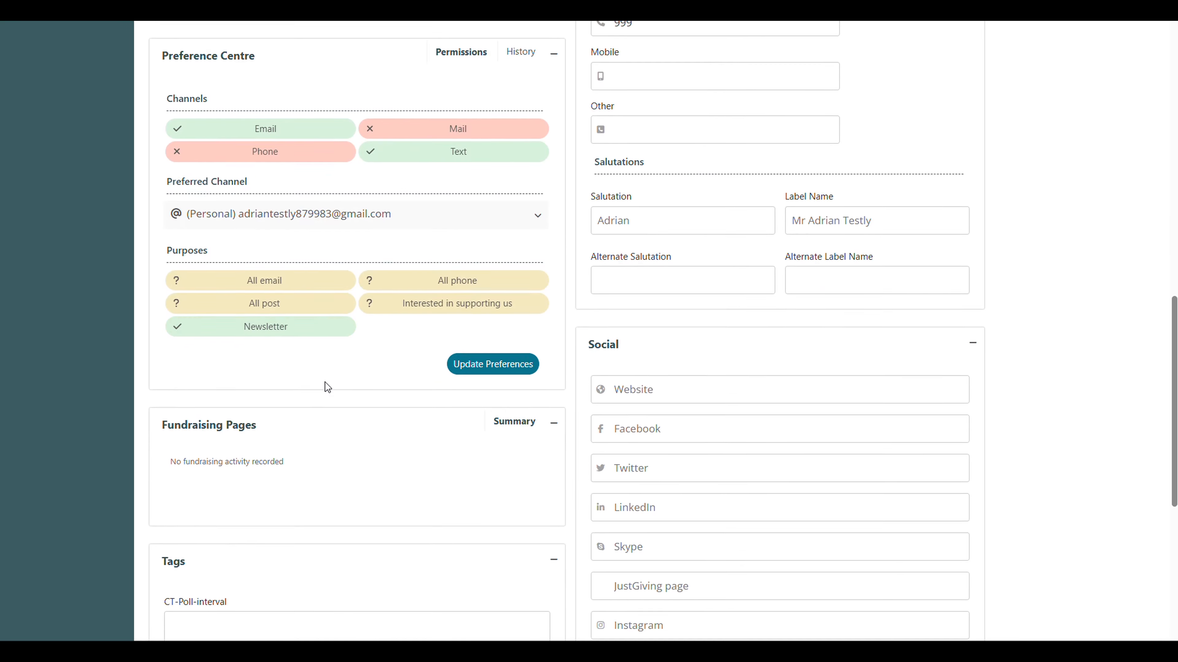
scroll(327, 381, "down", 5)
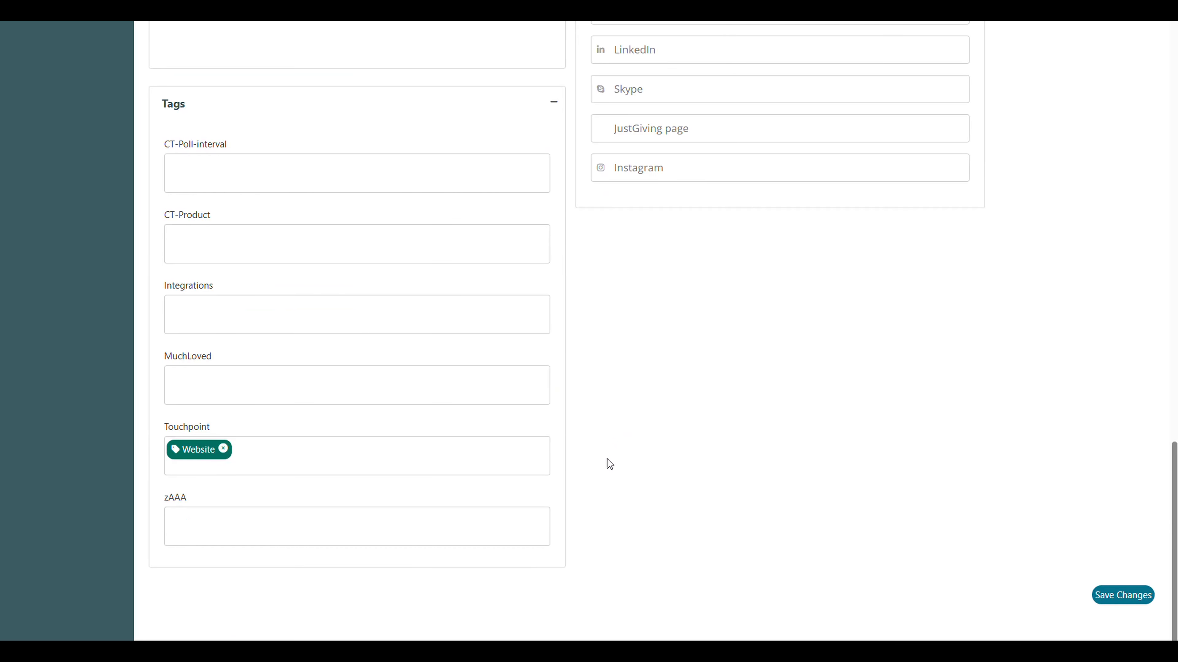
scroll(604, 463, "up", 20)
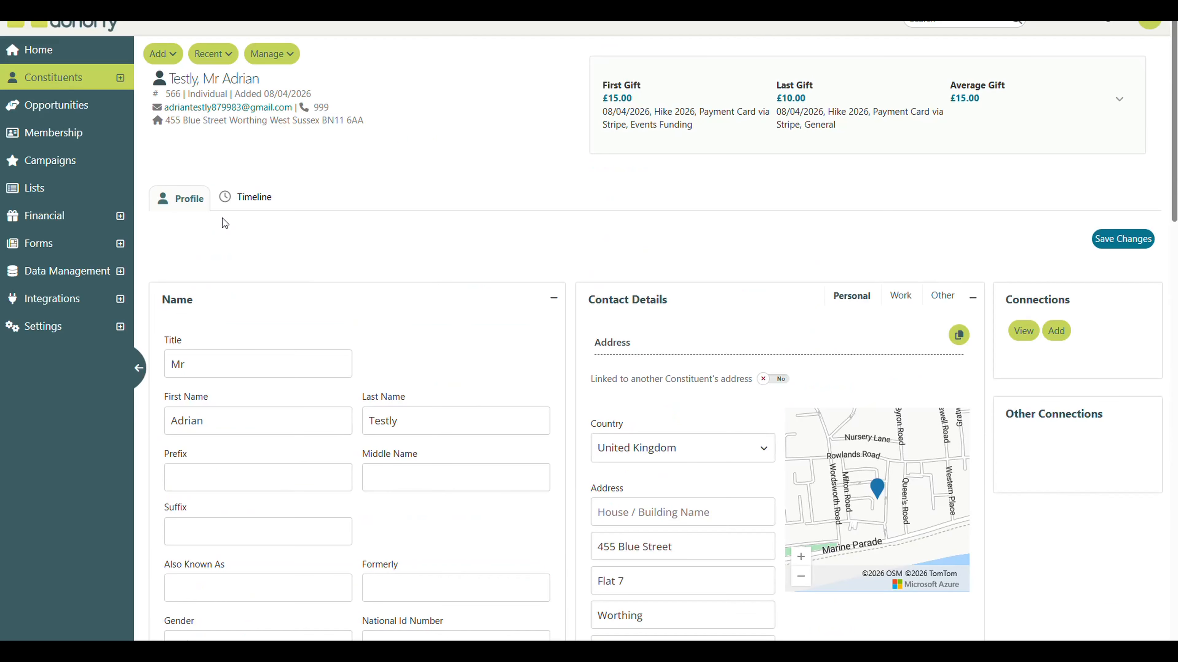
Step: Open the Event Activity entry in the constituent's timeline and check its date, type and campaign
left_click(253, 199)
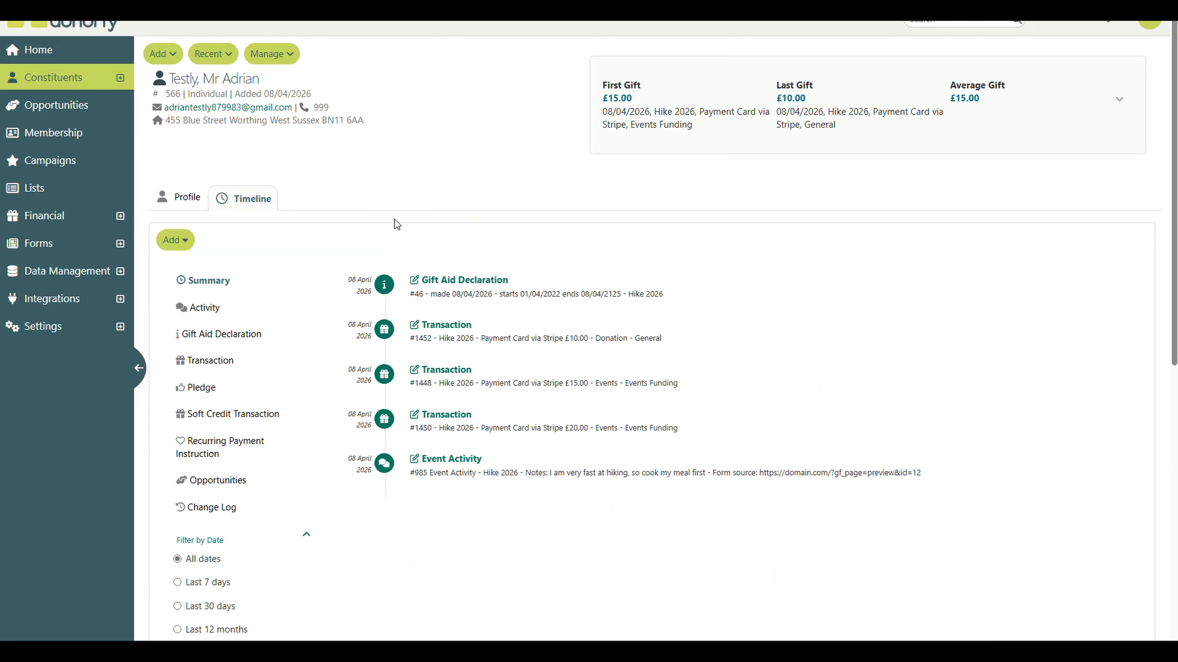
left_click(459, 461)
scroll(660, 399, "down", 7)
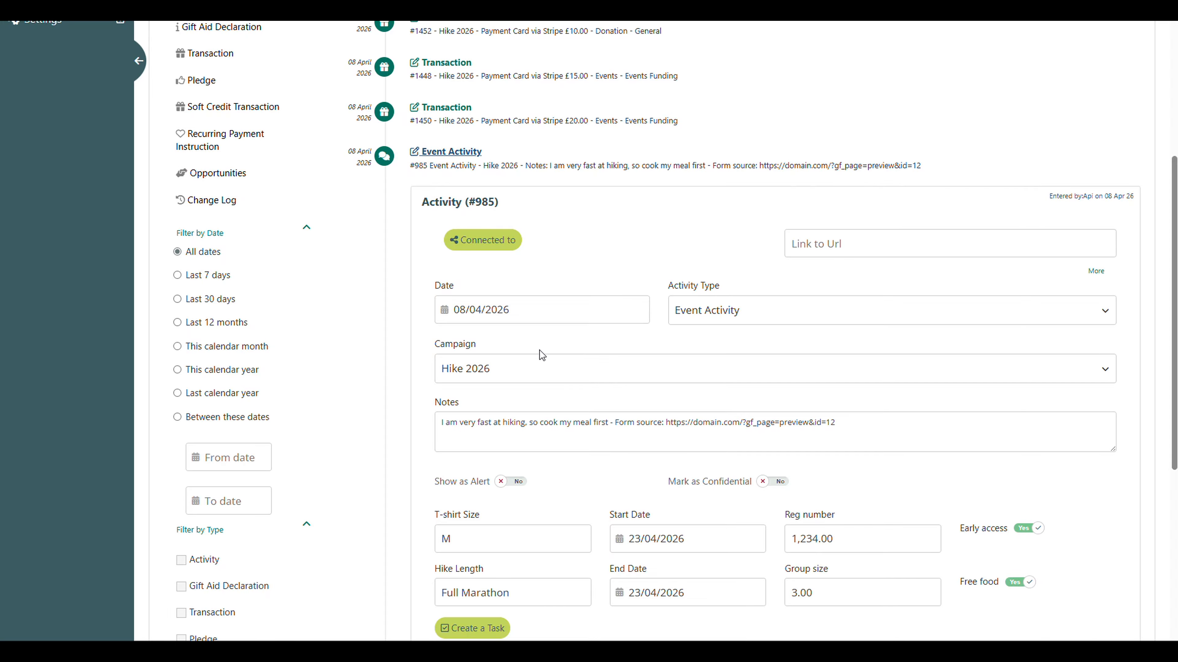
scroll(502, 233, "down", 2)
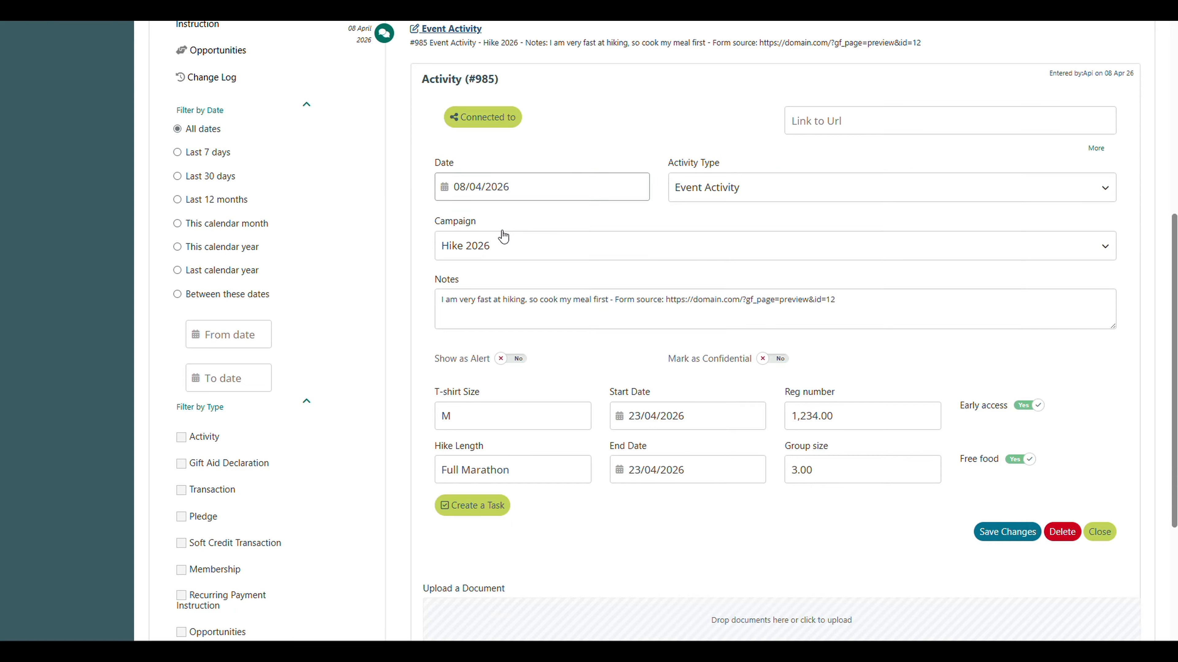
left_click(525, 196)
left_click(603, 214)
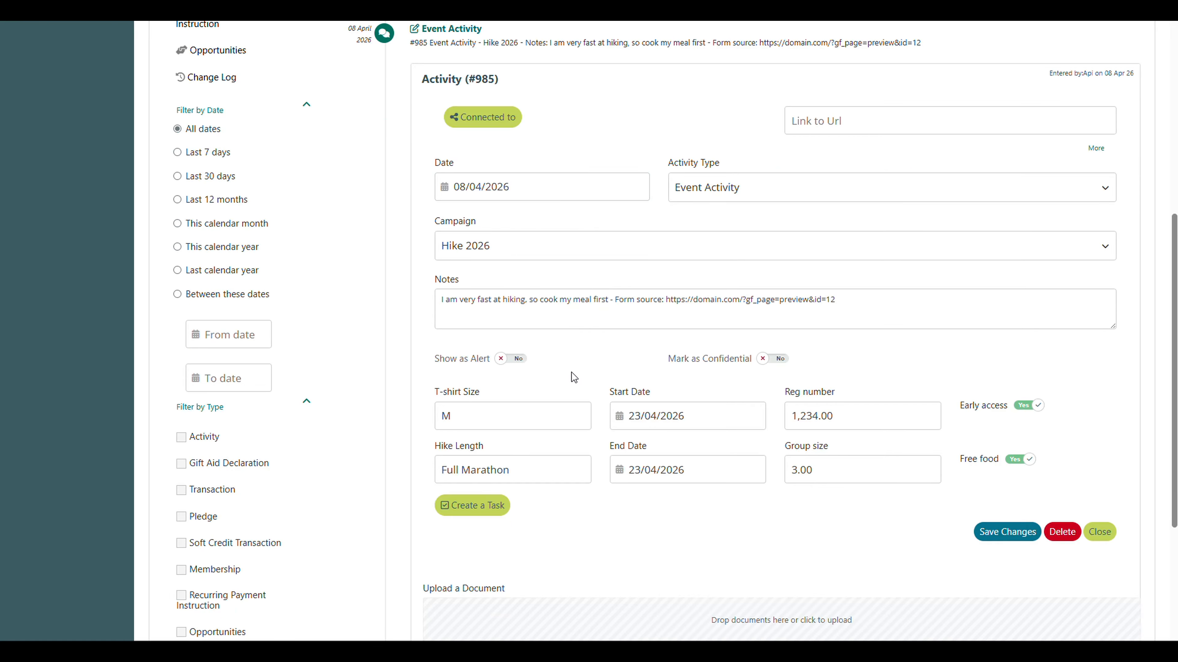
Step: Check the event activity's notes, including the comment and form source, and its registration number
scroll(574, 377, "down", 2)
left_click_drag(436, 177, 619, 176)
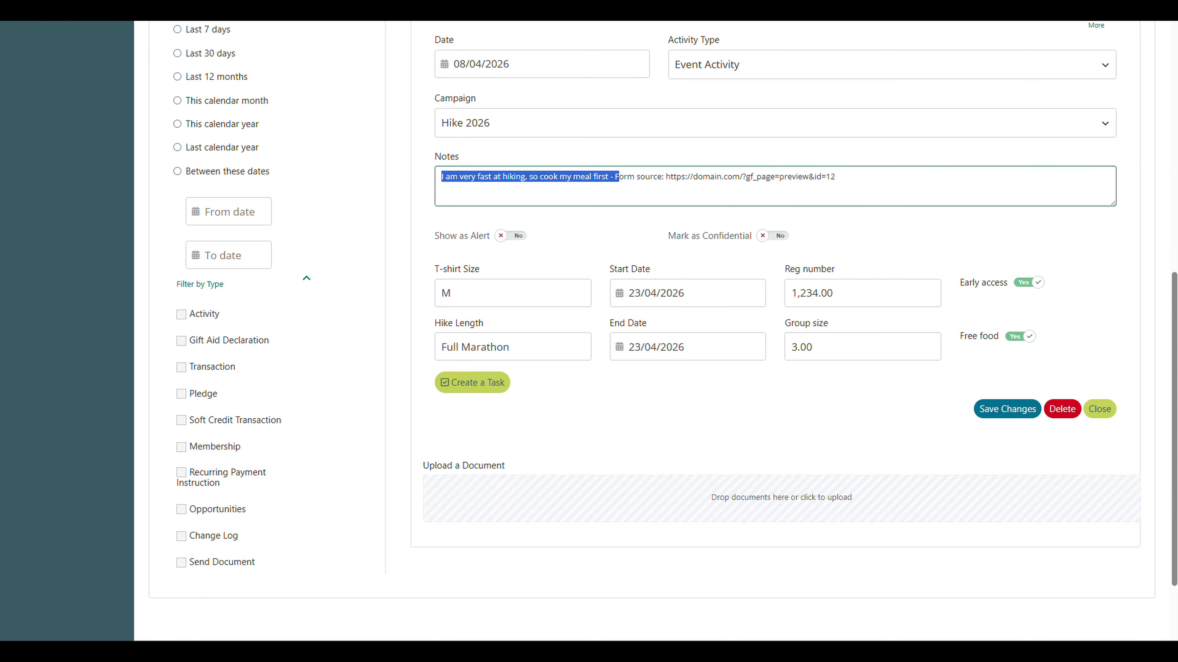
left_click(613, 177)
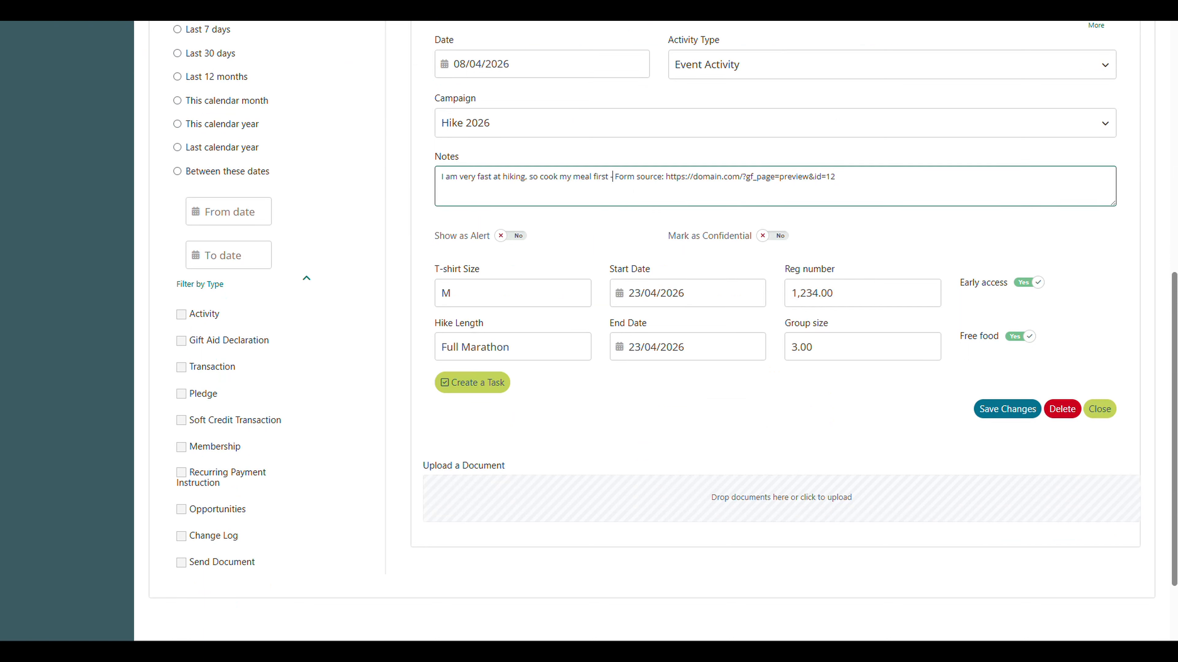
left_click_drag(614, 176, 835, 177)
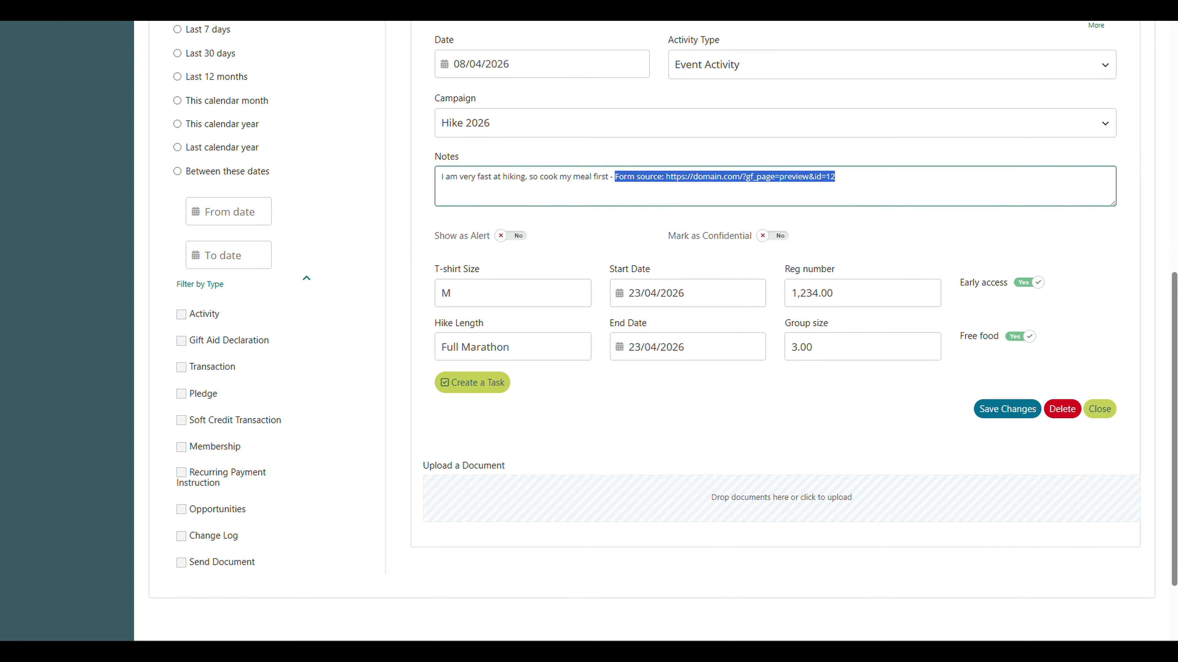
left_click(835, 177)
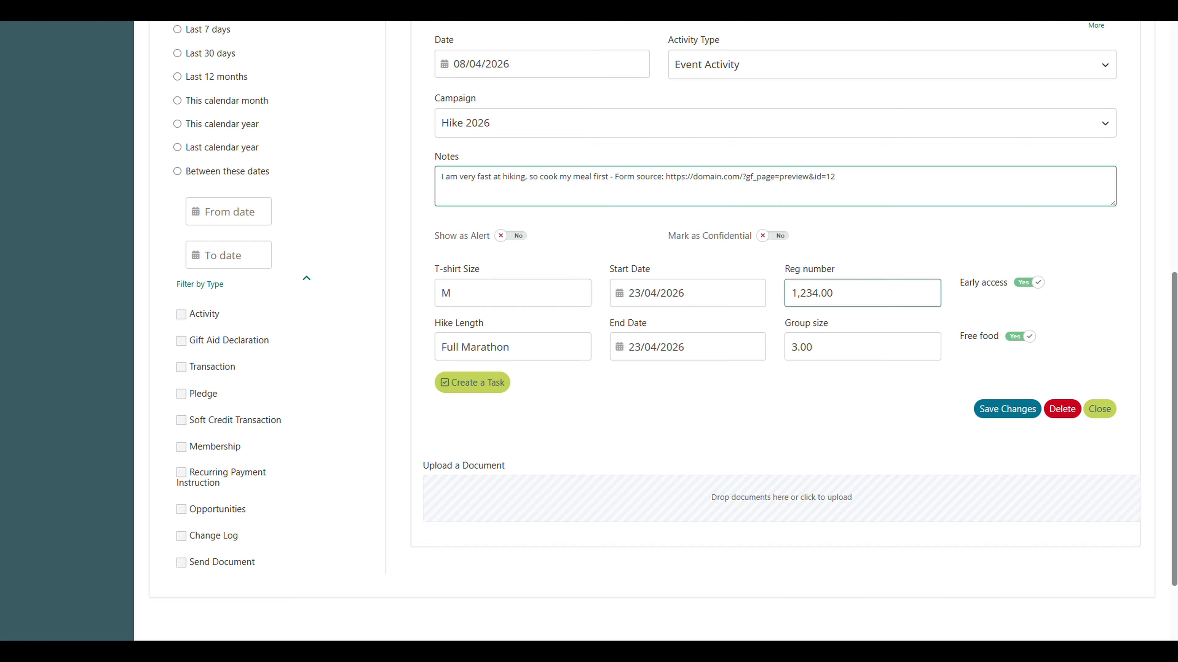
left_click_drag(836, 293, 789, 293)
left_click(835, 293)
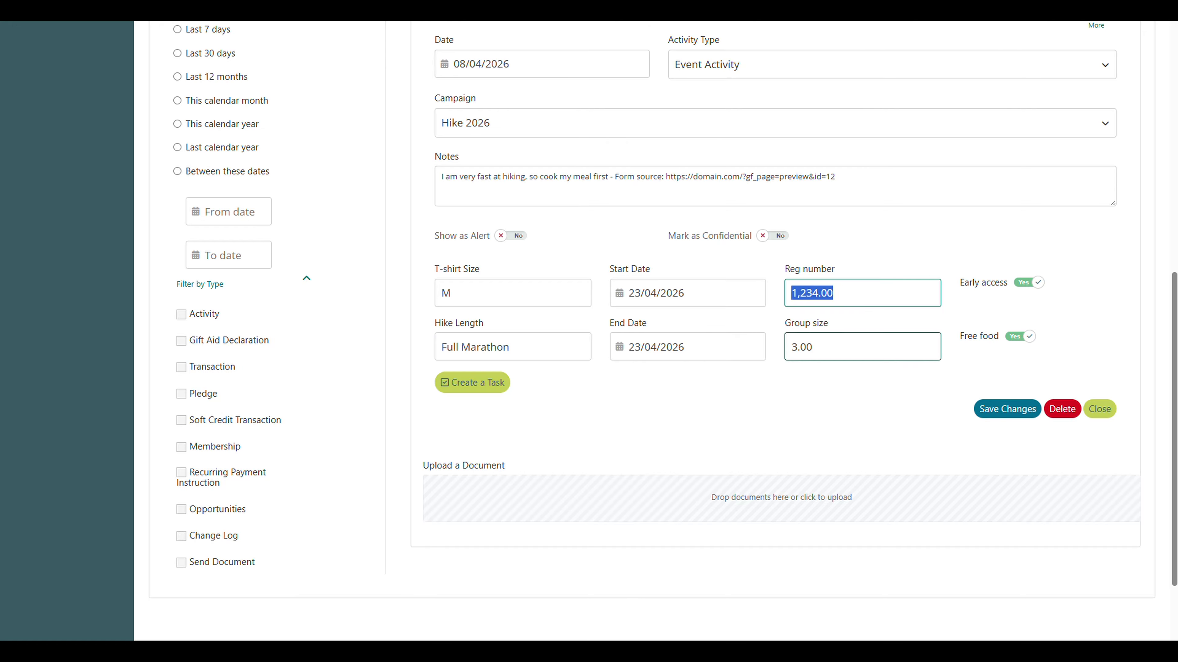
Step: Check the event activity's group size and close the activity's details in the timeline
left_click(795, 347)
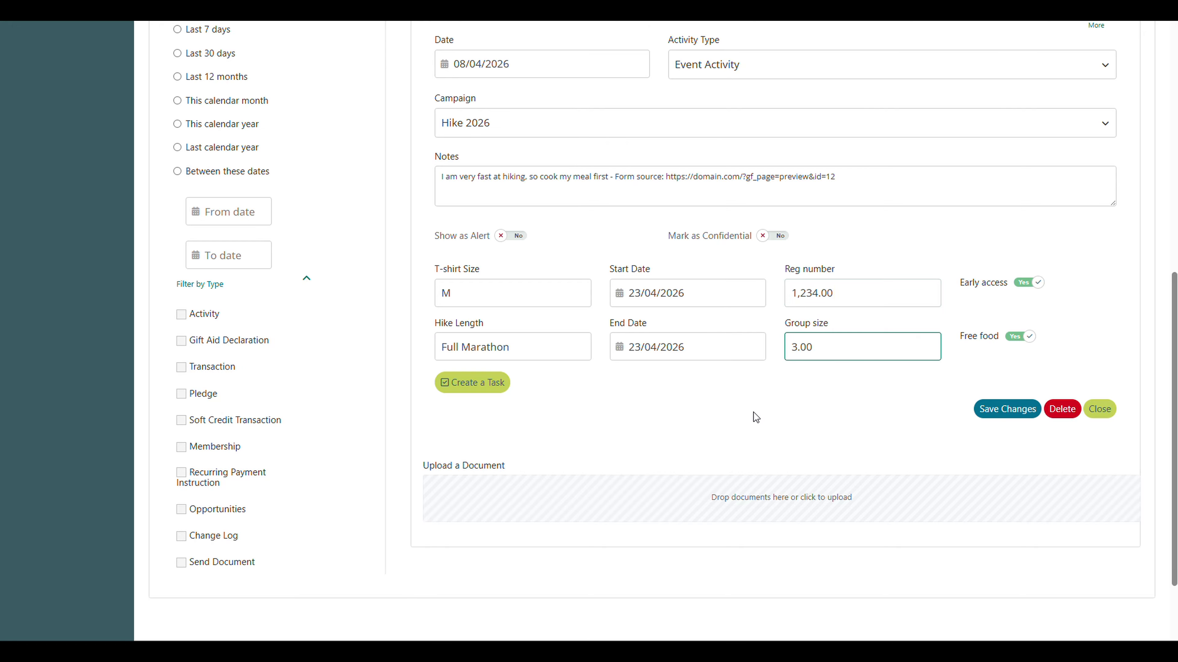
scroll(743, 420, "up", 10)
left_click(431, 461)
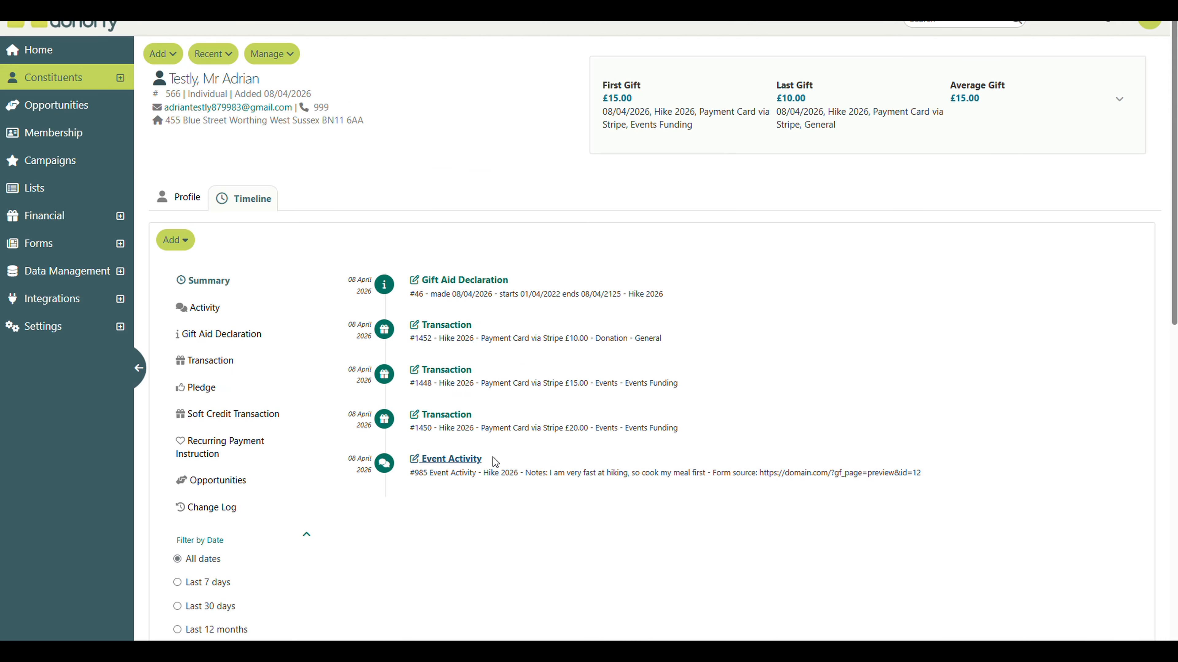
Step: Open the £20.00 Events transaction, expand its allocation details and check the ticket note
left_click(465, 418)
scroll(743, 421, "down", 5)
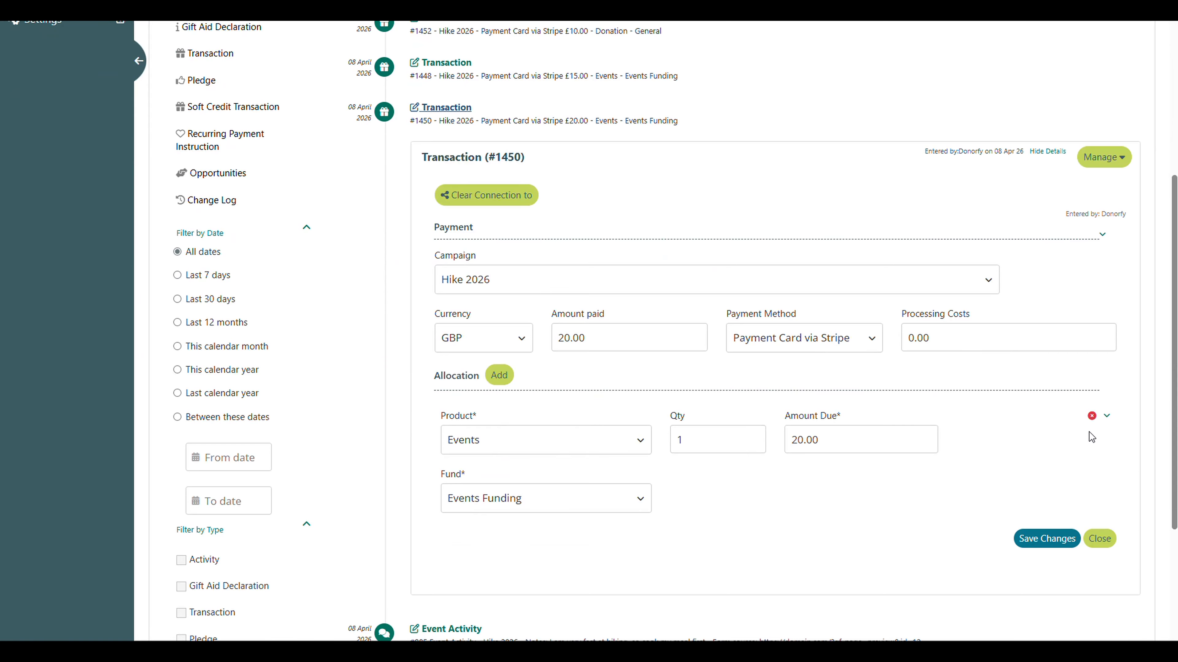
left_click(1107, 417)
scroll(757, 460, "down", 5)
left_click_drag(603, 483, 369, 484)
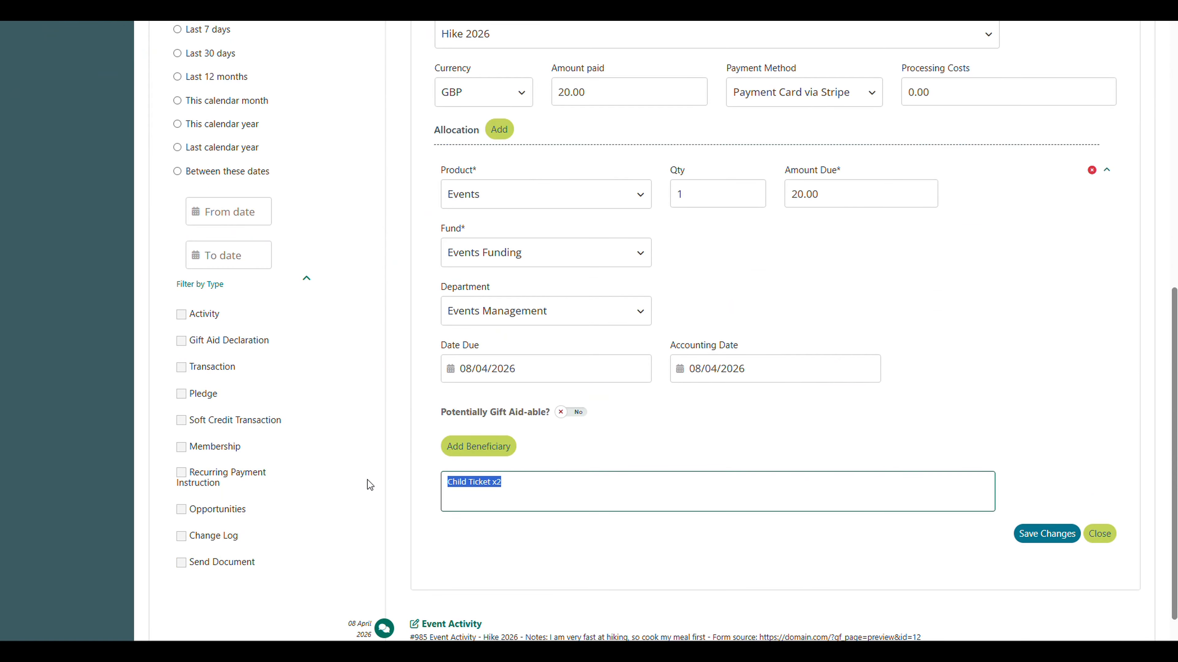
Step: Open the £15.00 Events transaction, expand its allocation details and check the ticket note
scroll(561, 536, "up", 8)
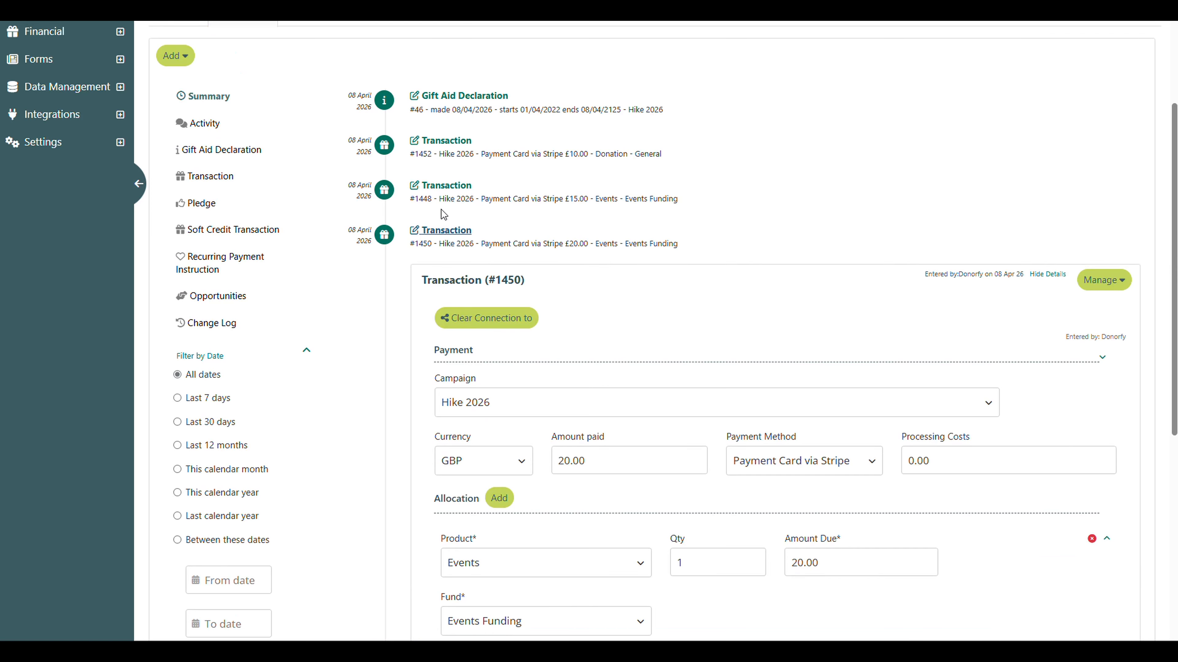
left_click(439, 187)
scroll(1059, 185, "down", 8)
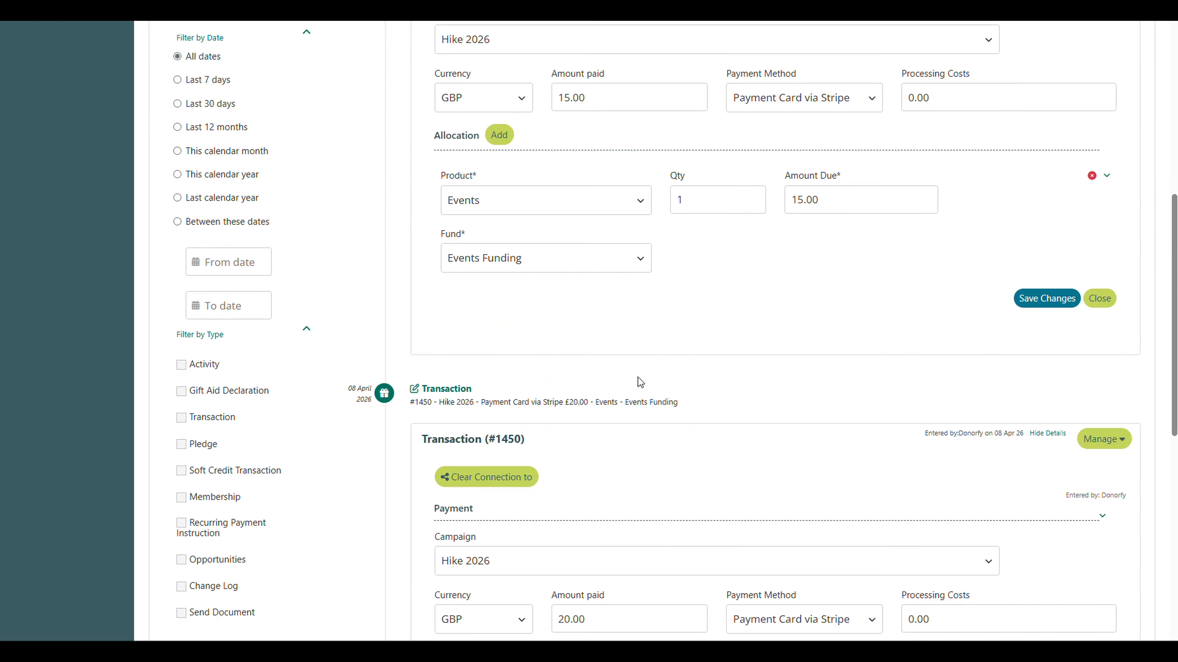
scroll(1058, 186, "up", 3)
left_click(1107, 248)
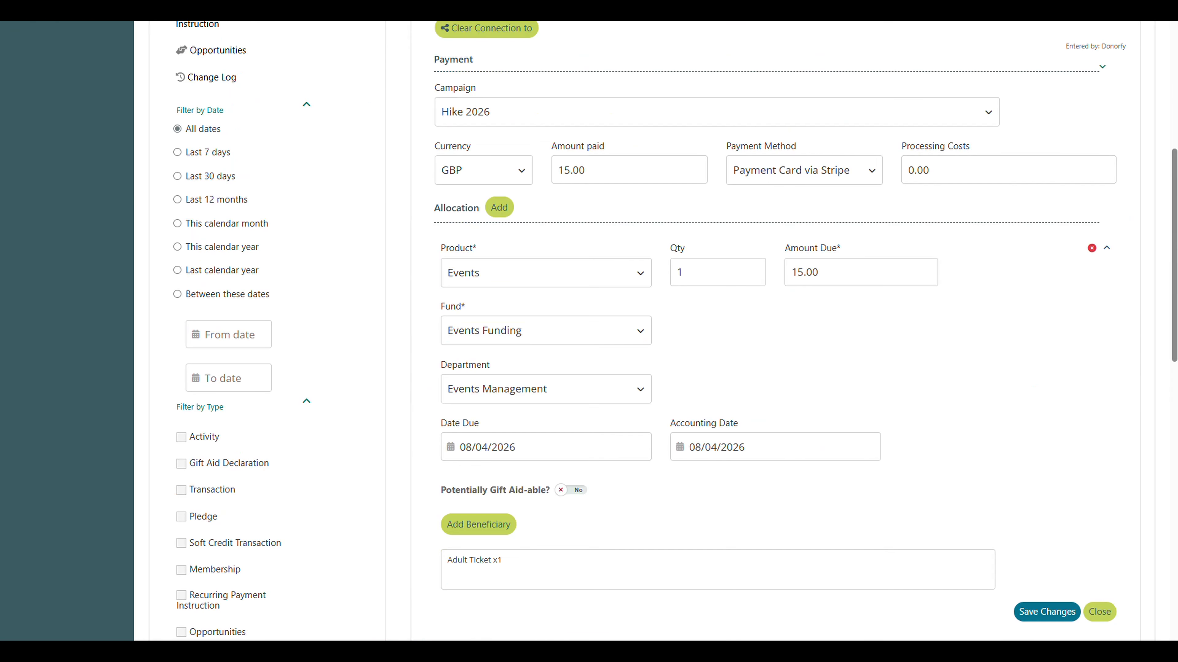
left_click_drag(507, 560, 404, 552)
Step: Open the £10.00 Donation transaction and expand its allocation details to check the product and fund
scroll(647, 507, "up", 10)
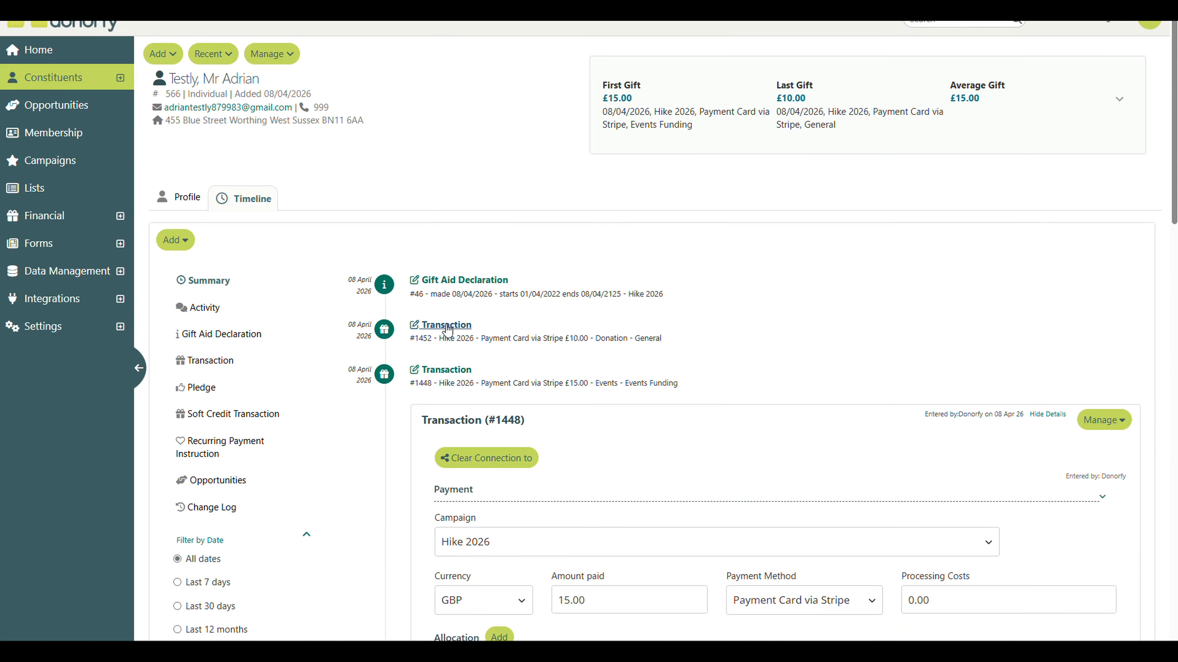
left_click(447, 330)
scroll(673, 408, "down", 8)
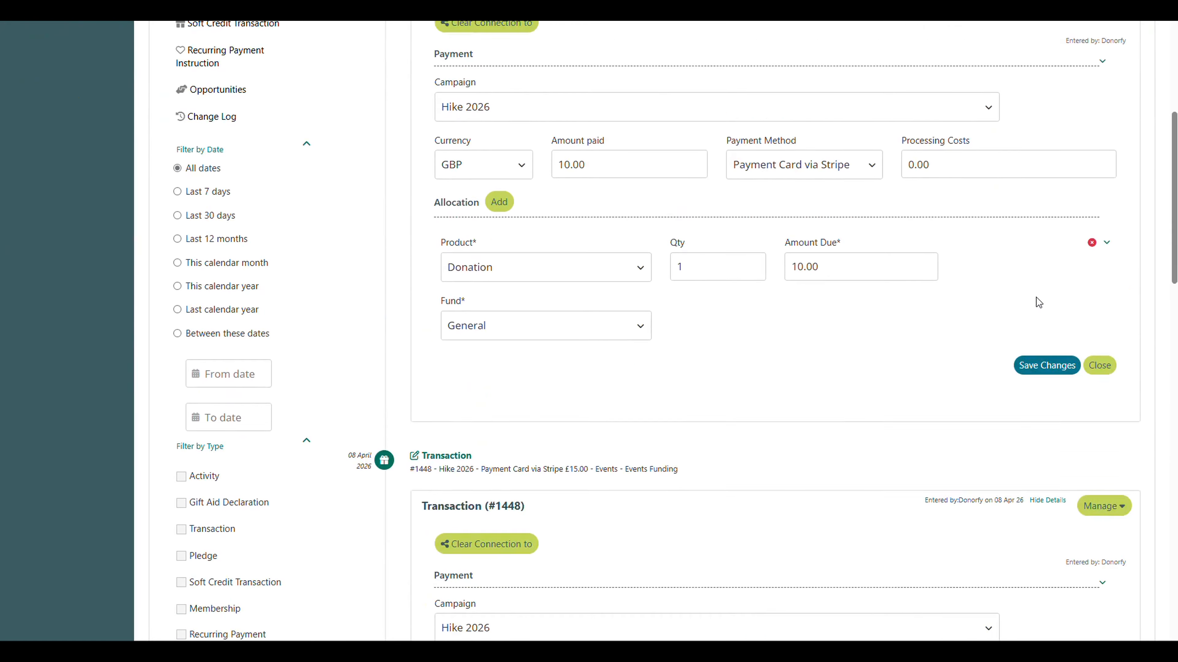
scroll(1038, 303, "up", 2)
left_click(1107, 325)
scroll(498, 414, "up", 4)
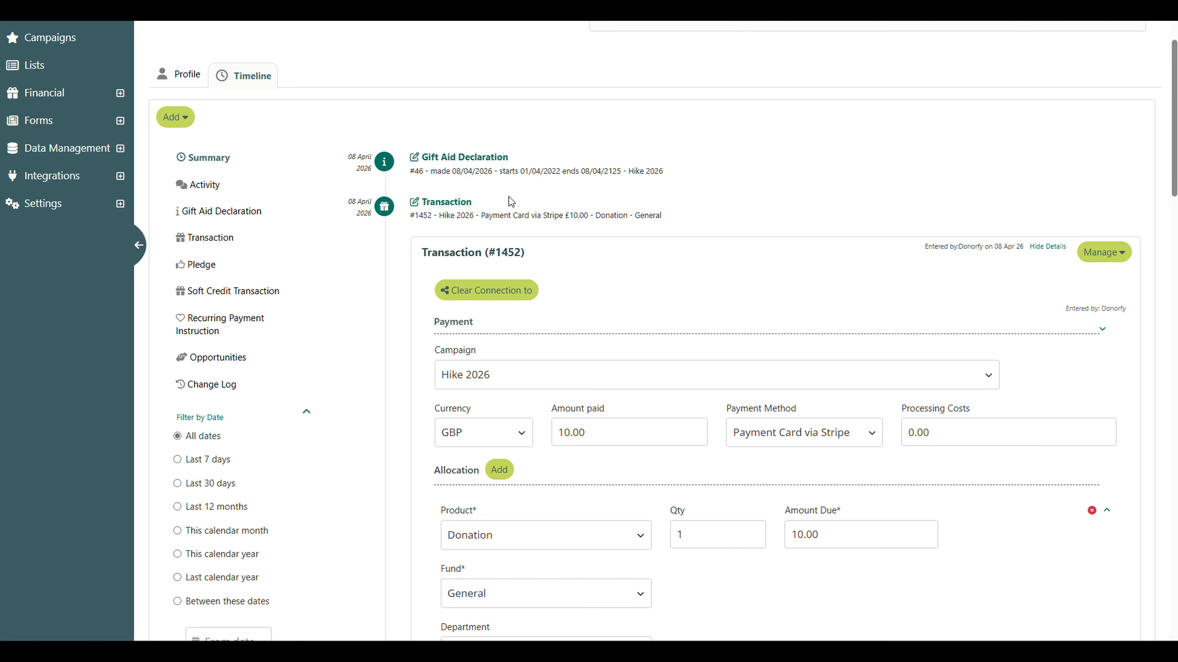
scroll(670, 308, "up", 3)
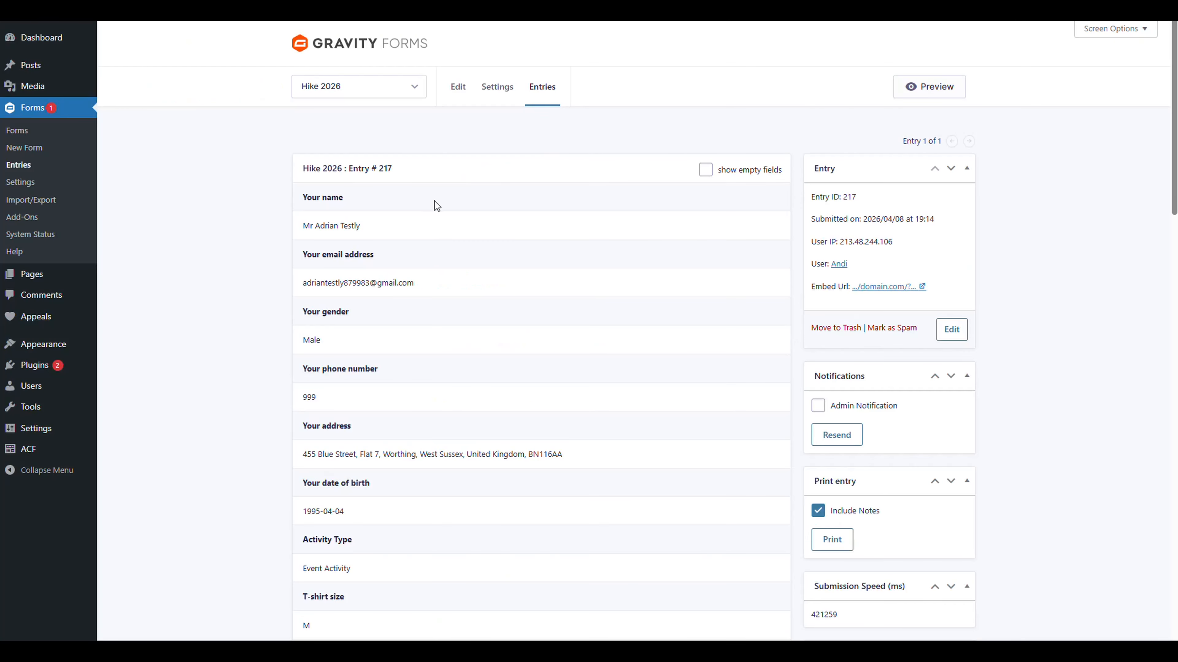
Step: Review the submitted Hike 2026 entry in Gravity Forms, covering all field values, the notes and the option to re-send to Donorfy
scroll(435, 202, "down", 8)
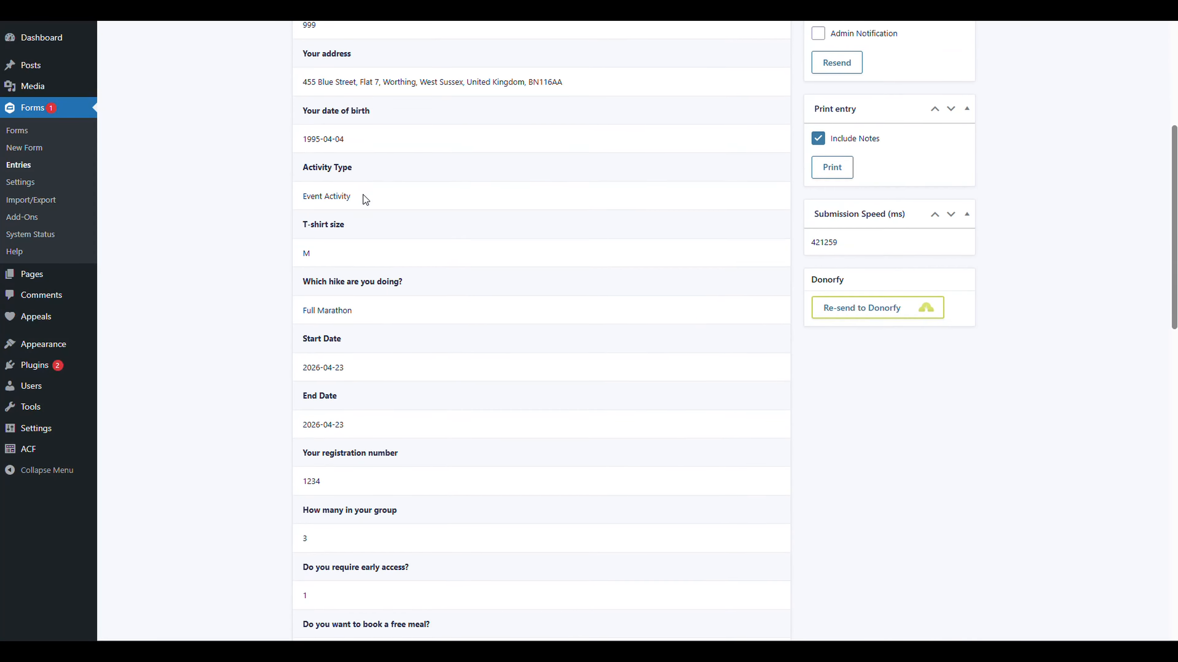
scroll(365, 199, "down", 8)
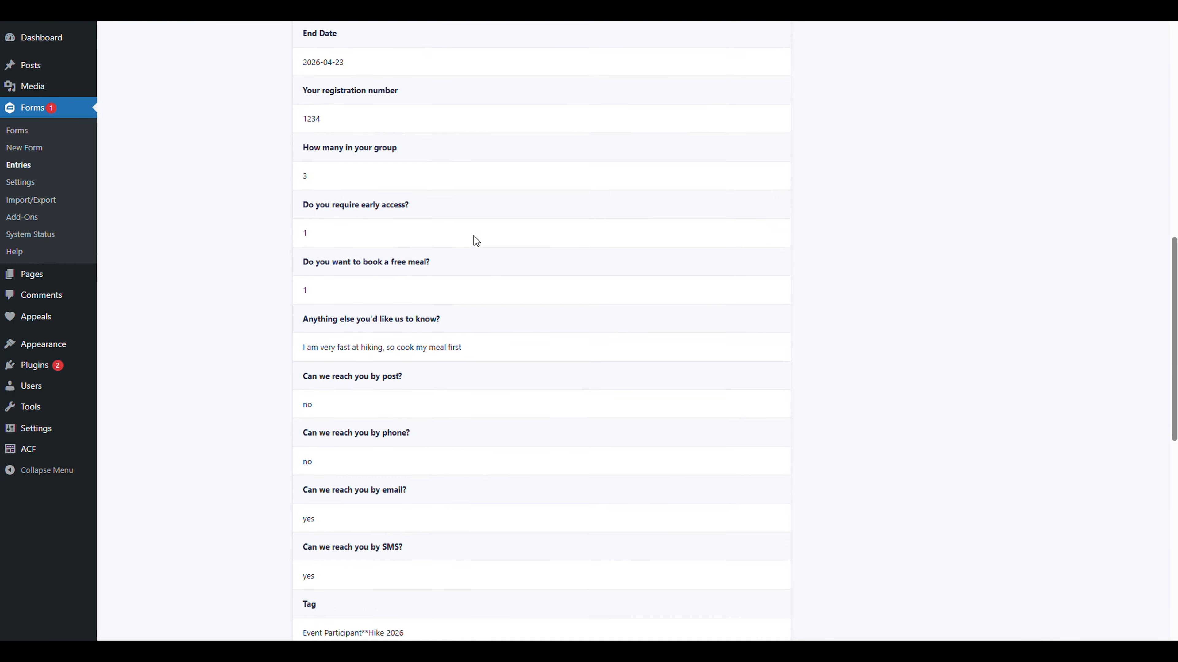
scroll(474, 236, "down", 14)
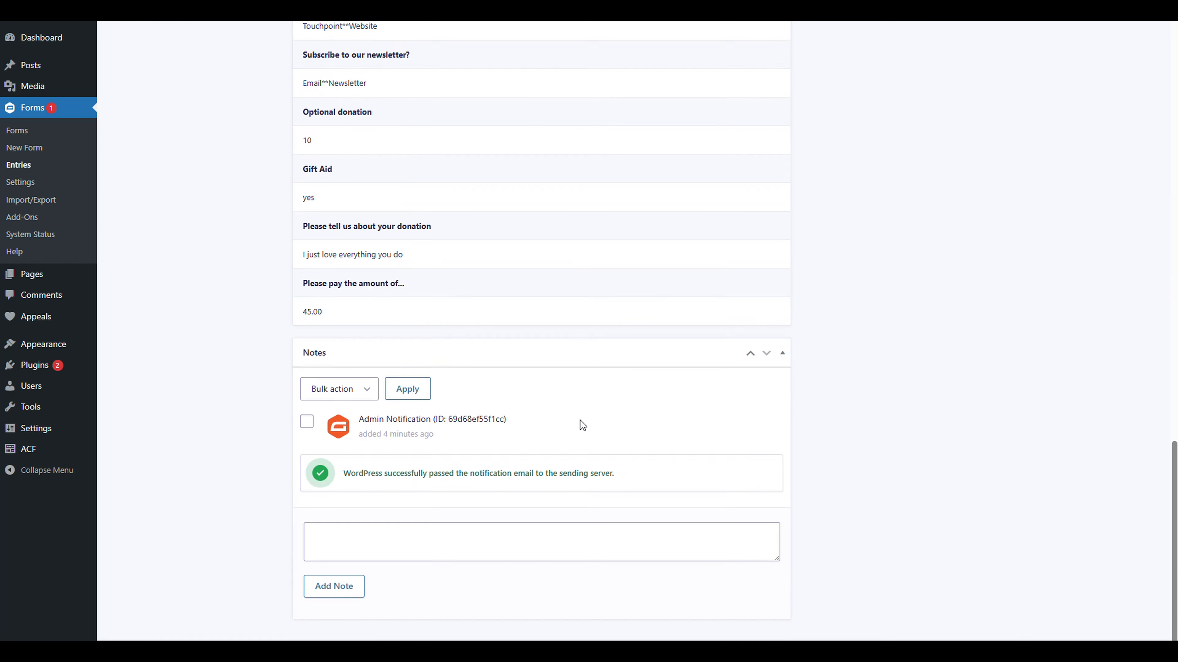
scroll(580, 408, "up", 20)
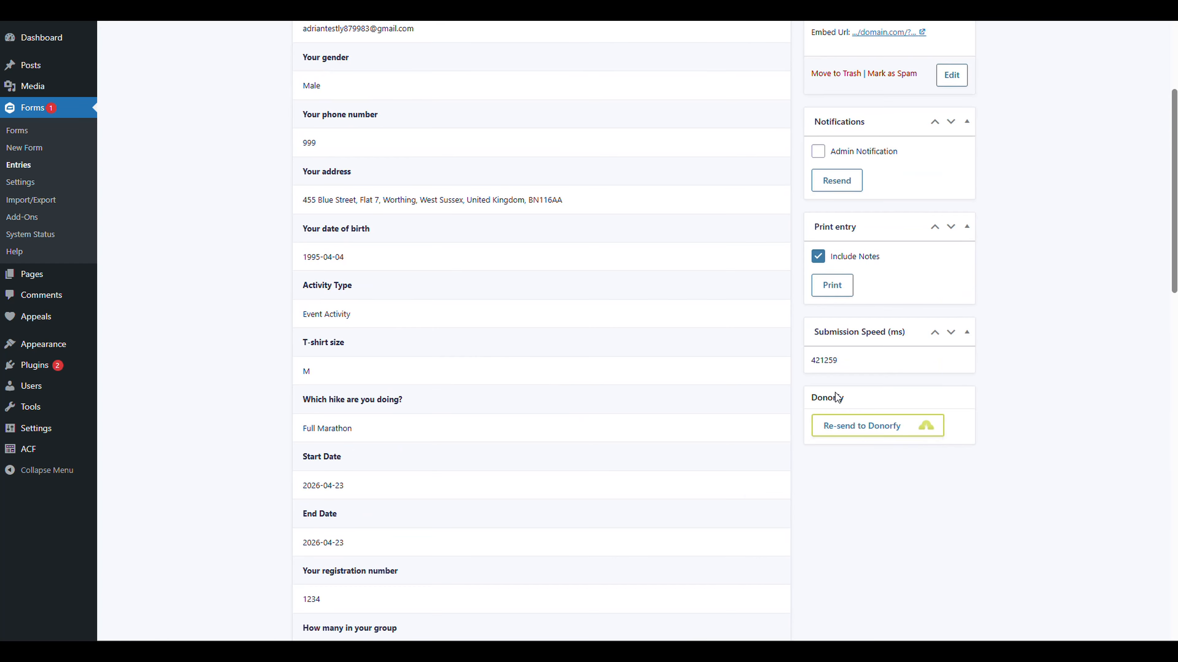
left_click_drag(962, 457, 995, 472)
left_click(994, 473)
scroll(562, 505, "up", 5)
scroll(630, 486, "down", 5)
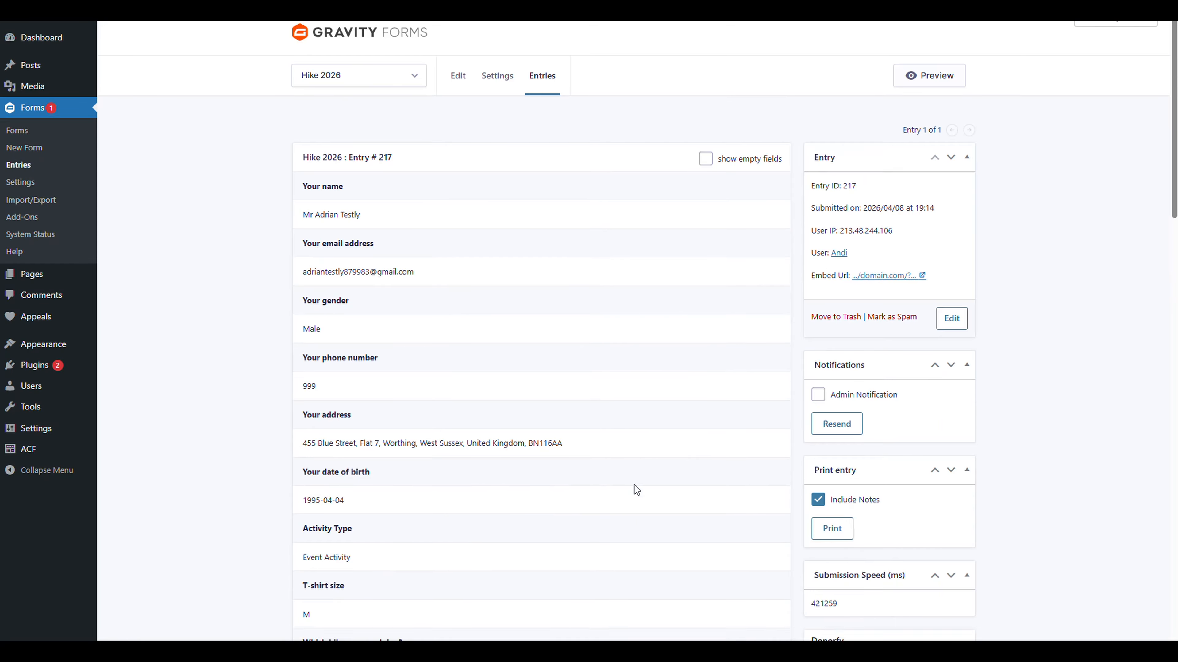
scroll(911, 408, "up", 5)
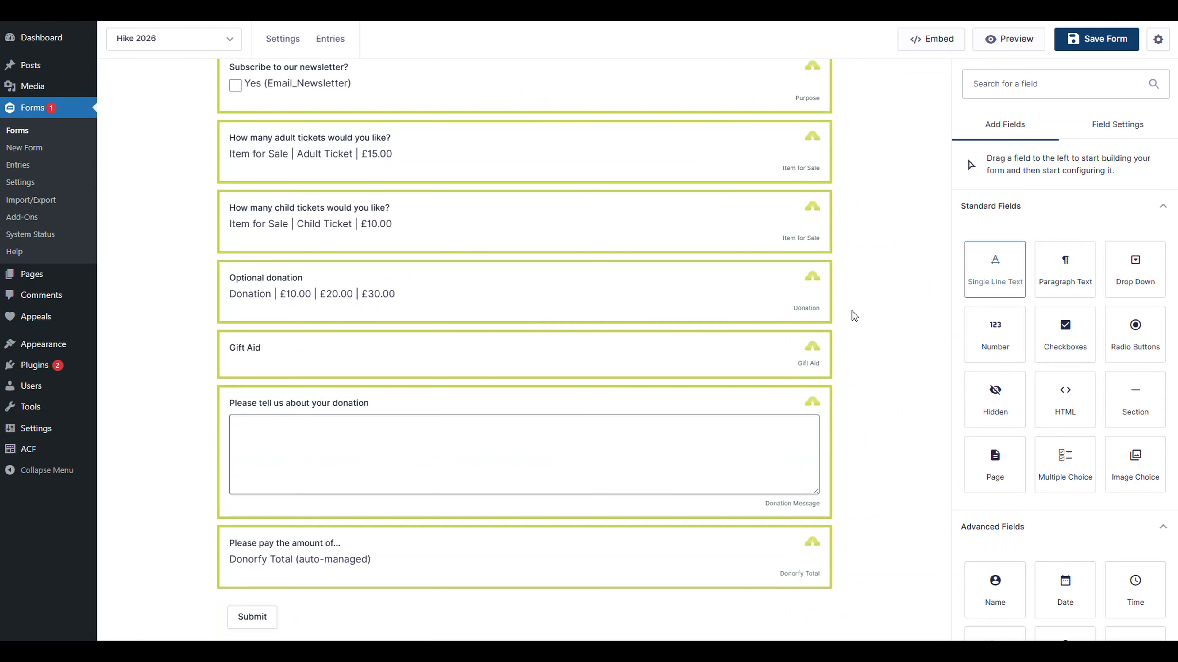
Step: Add a Single Line Text field between Optional donation and Gift Aid, labelled "Car registratuin number"
left_click_drag(853, 316, 632, 337)
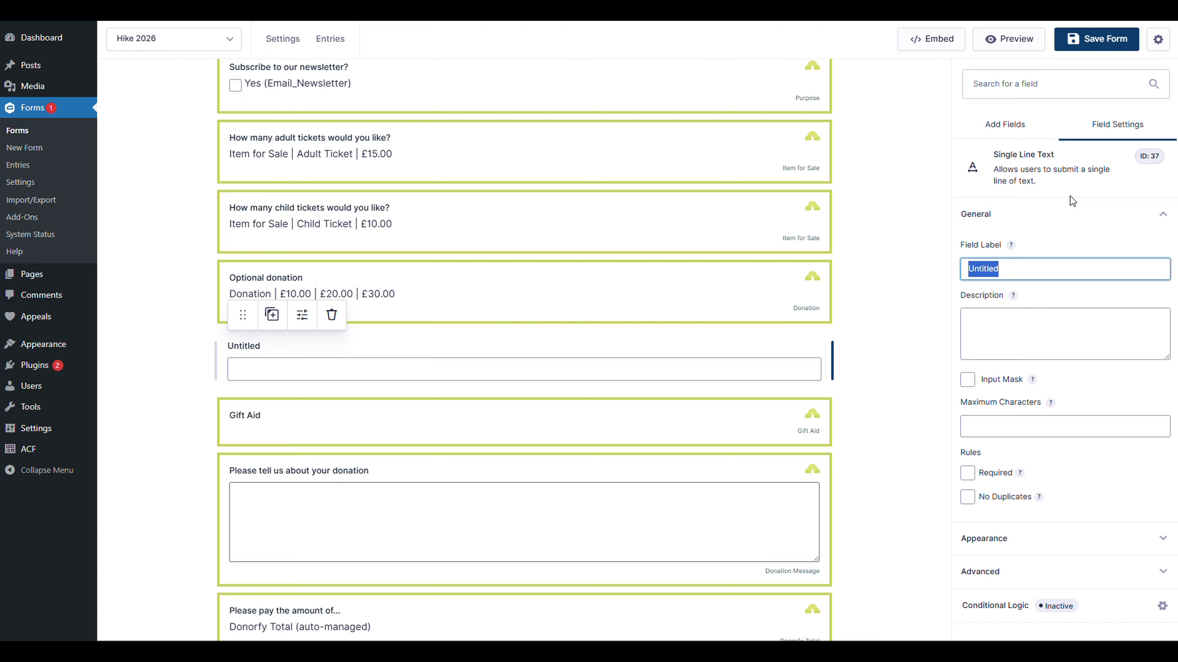
type("Car registra")
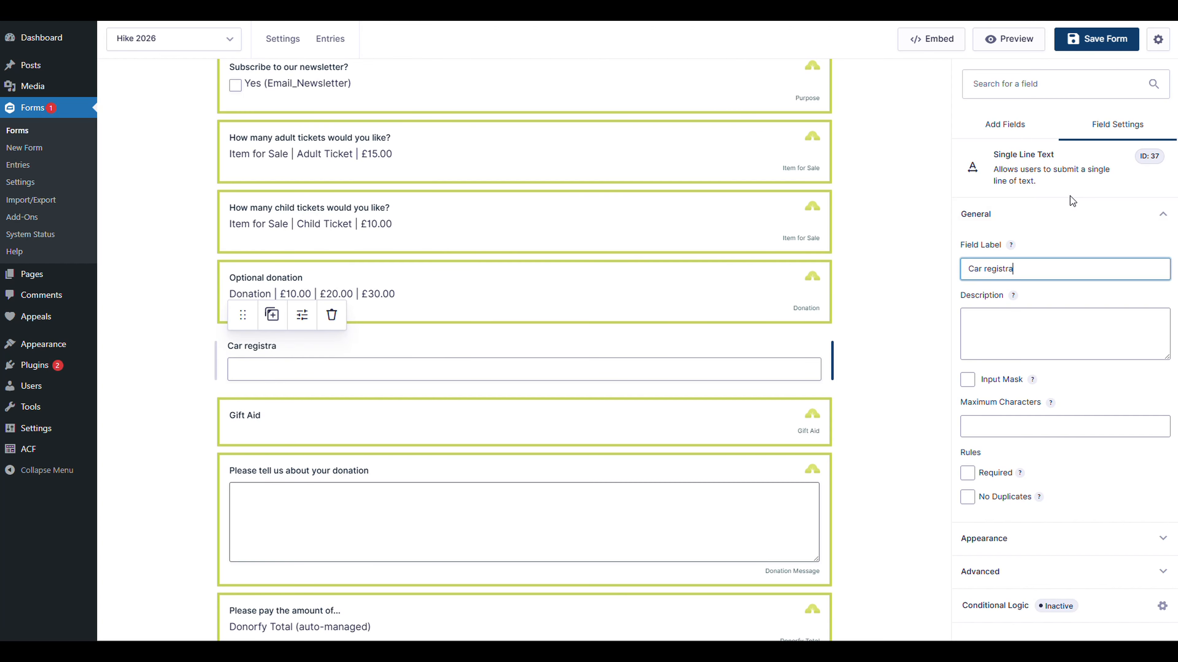
type("tuin number")
left_click(873, 379)
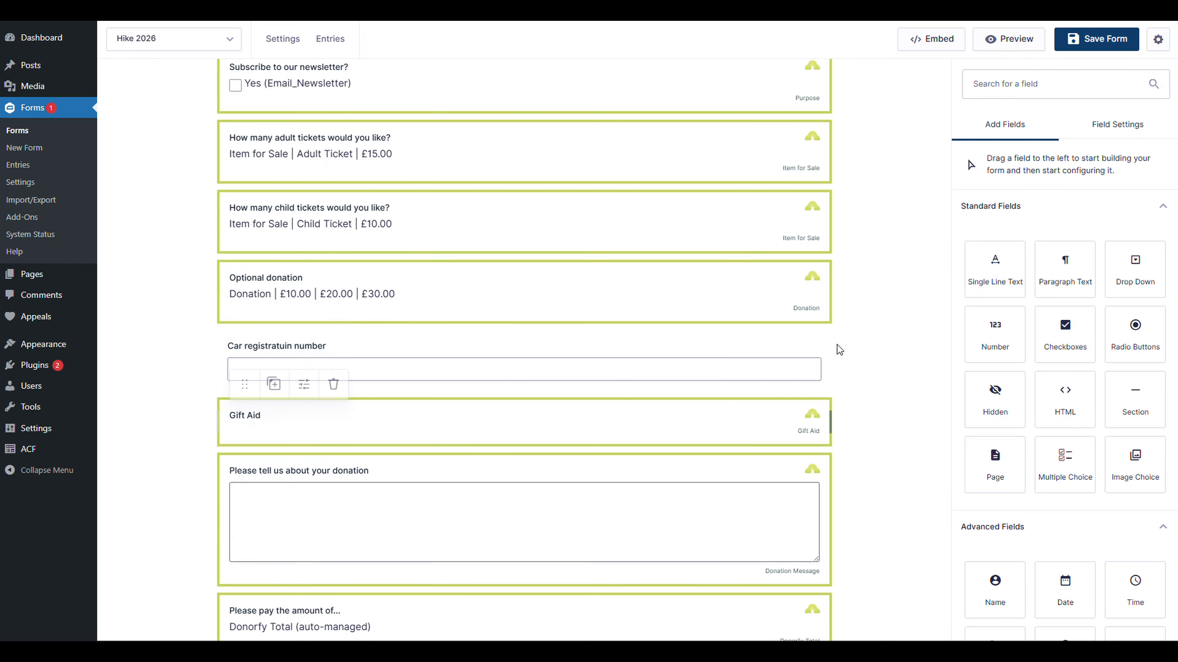
Step: Delete the car registration number field from the form, including its associated entry data
scroll(841, 394, "up", 1)
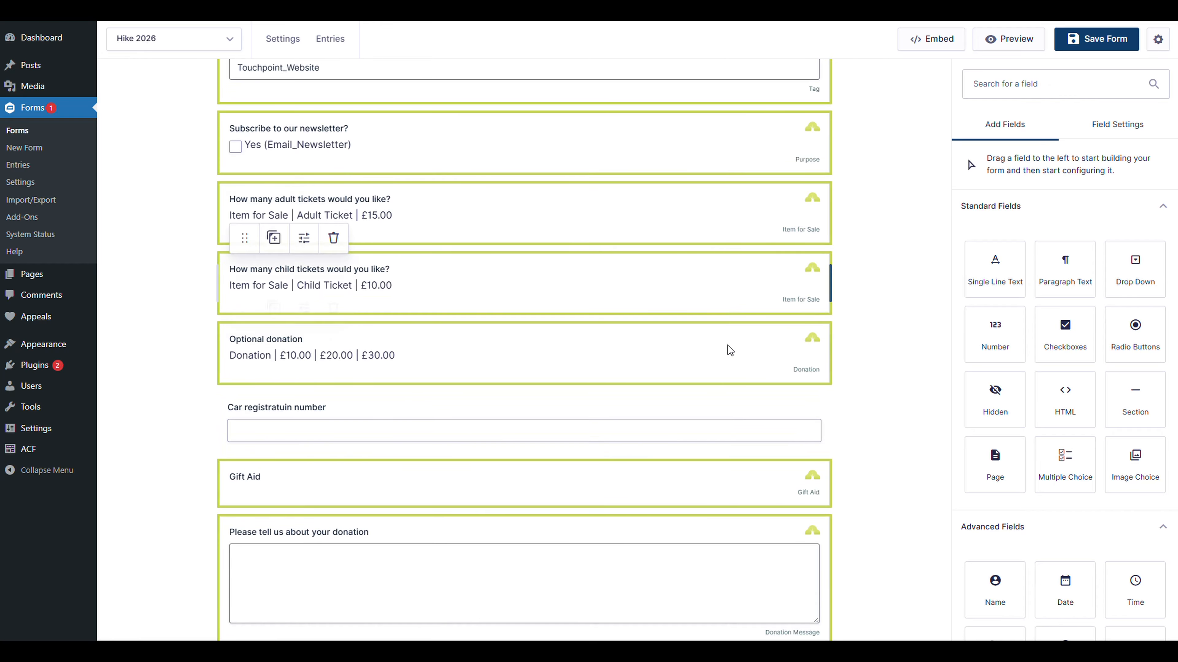
scroll(733, 363, "up", 3)
scroll(733, 363, "down", 3)
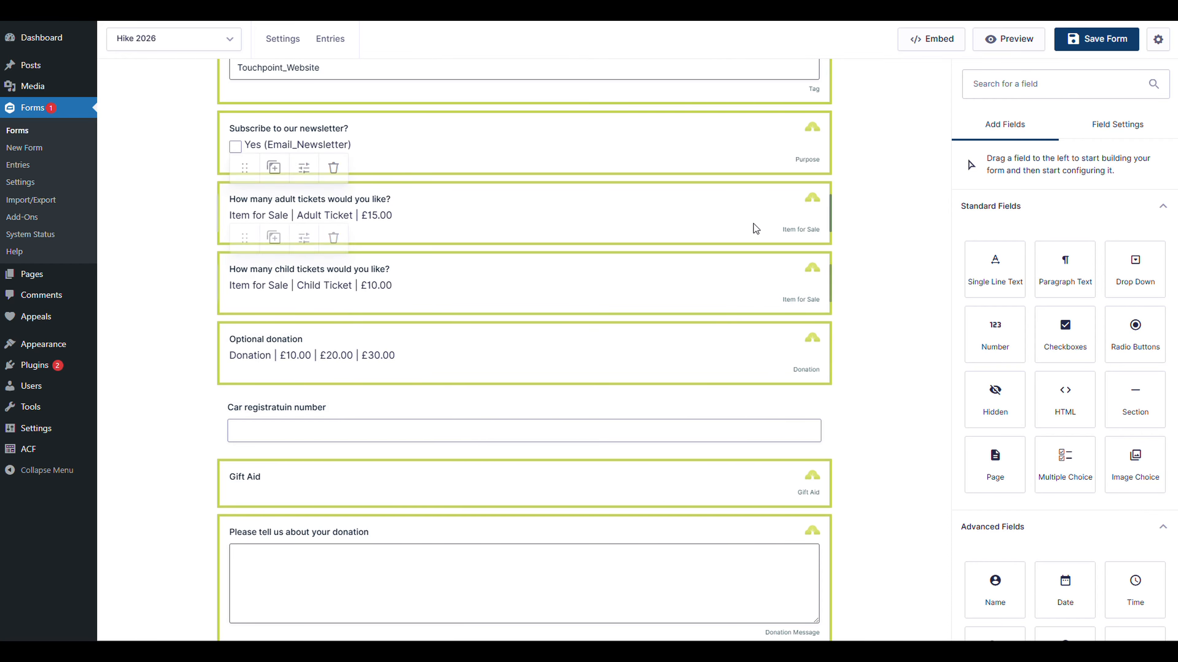
scroll(784, 269, "up", 10)
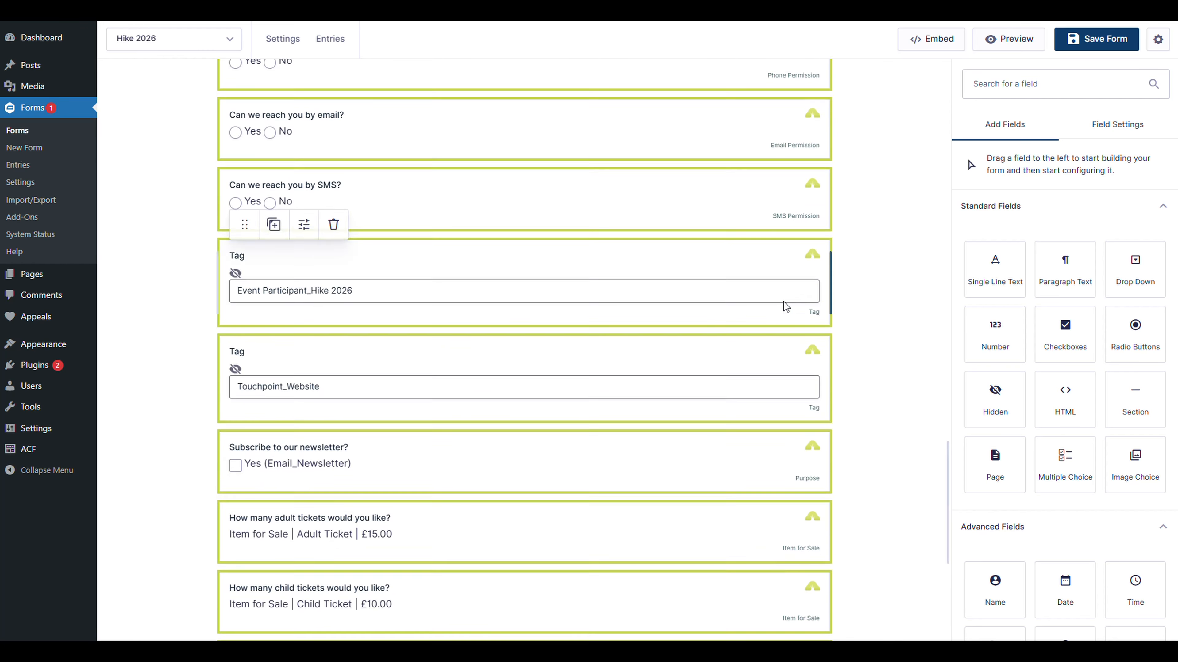
scroll(784, 308, "down", 11)
scroll(776, 332, "down", 3)
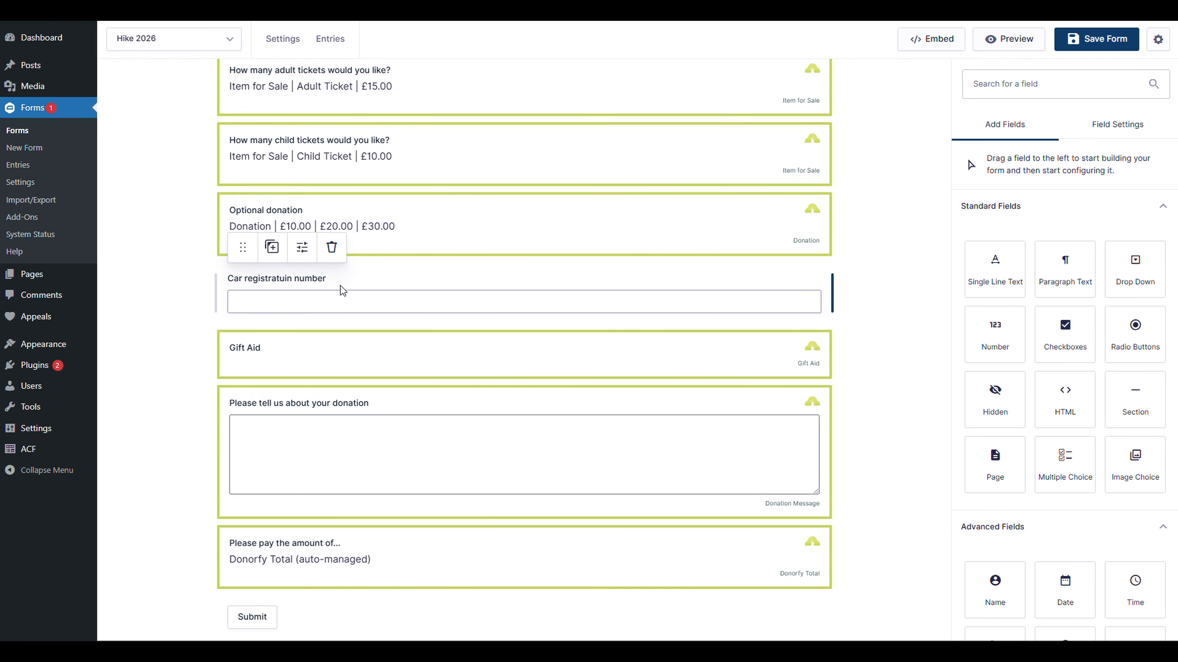
left_click(340, 296)
left_click(331, 247)
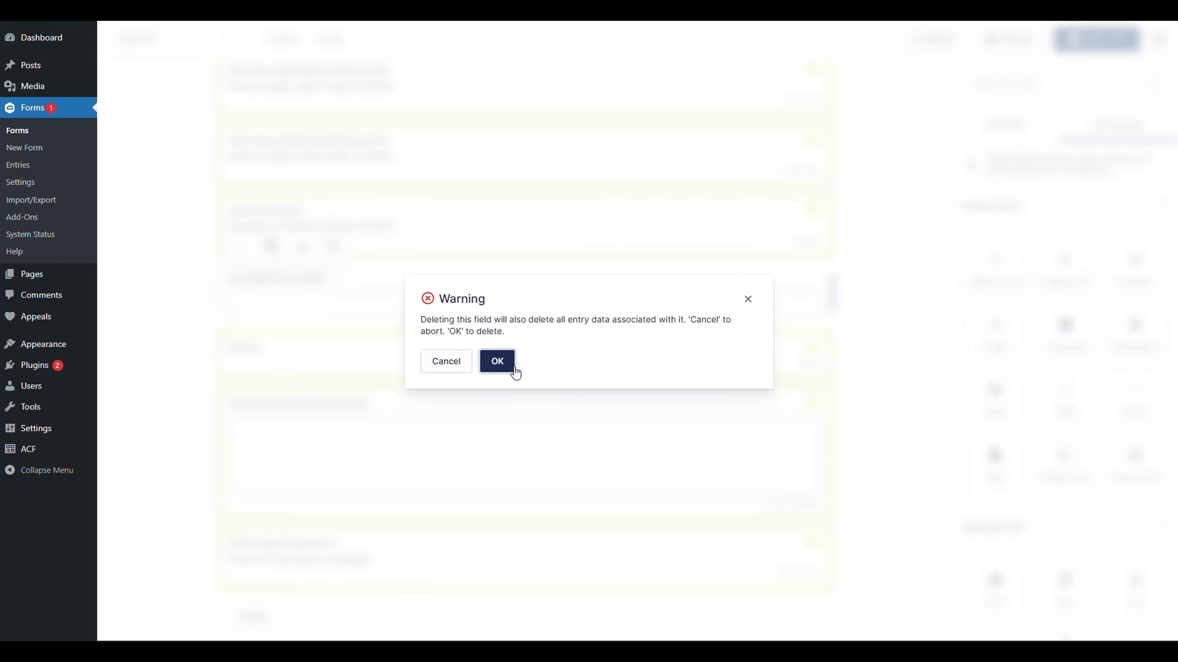
left_click(505, 361)
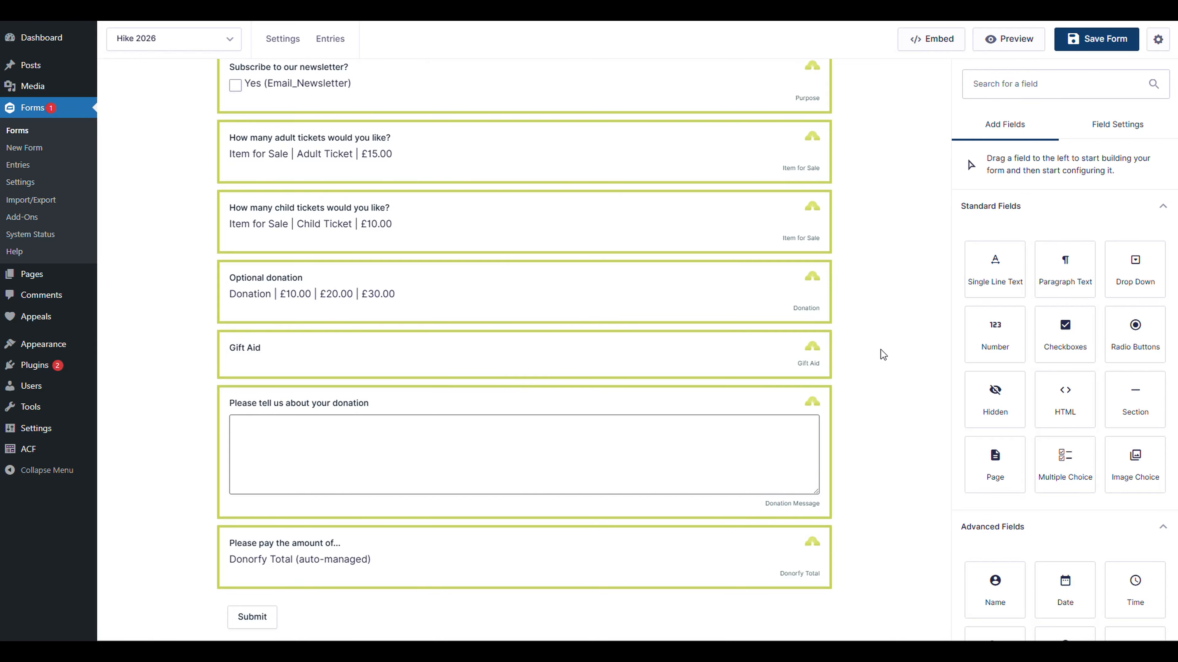
Step: Add a Stripe credit card field below the Donorfy Total field and save the form
left_click(1009, 205)
left_click(1016, 242)
left_click(1016, 271)
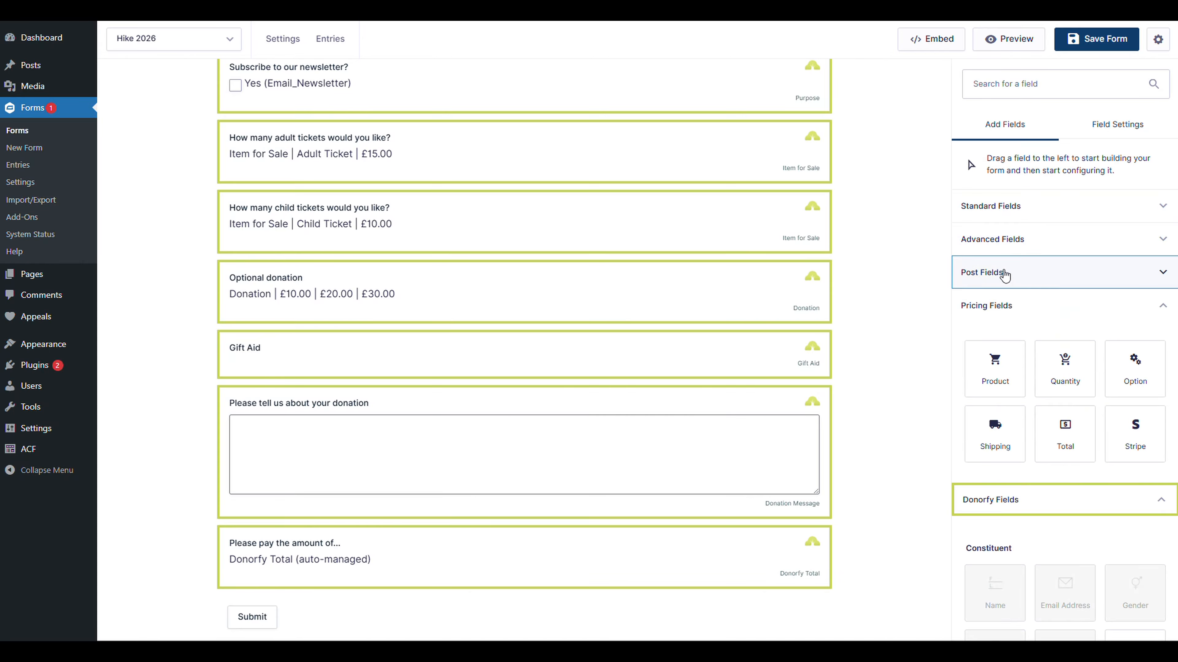
left_click(1017, 311)
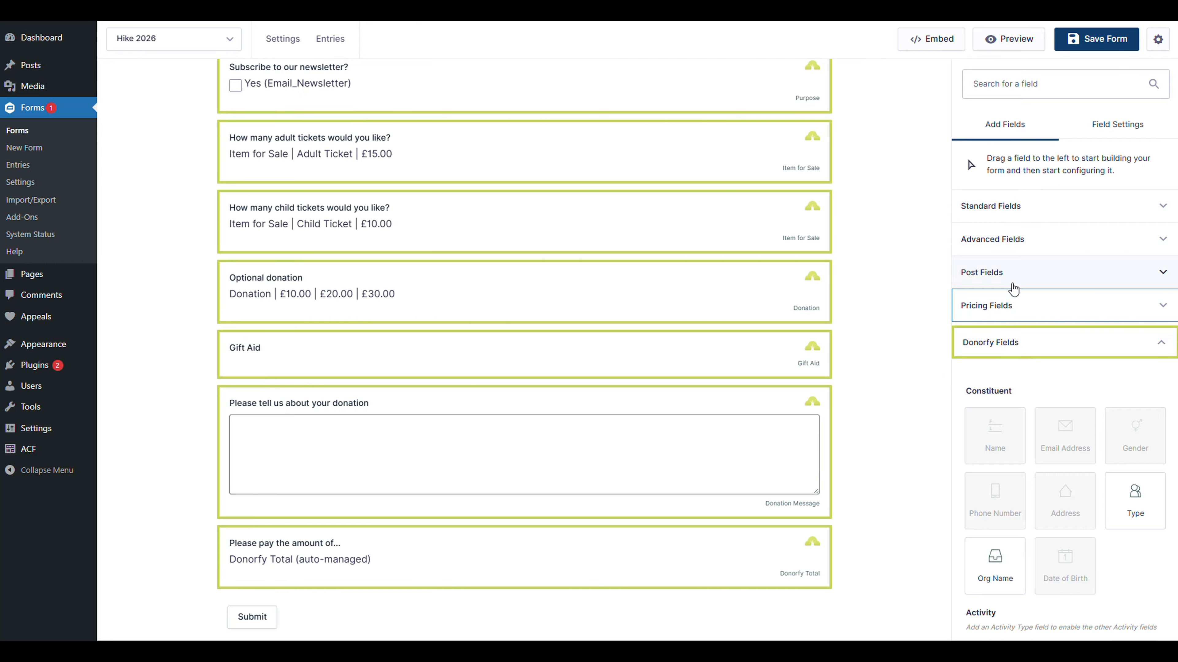
left_click(997, 305)
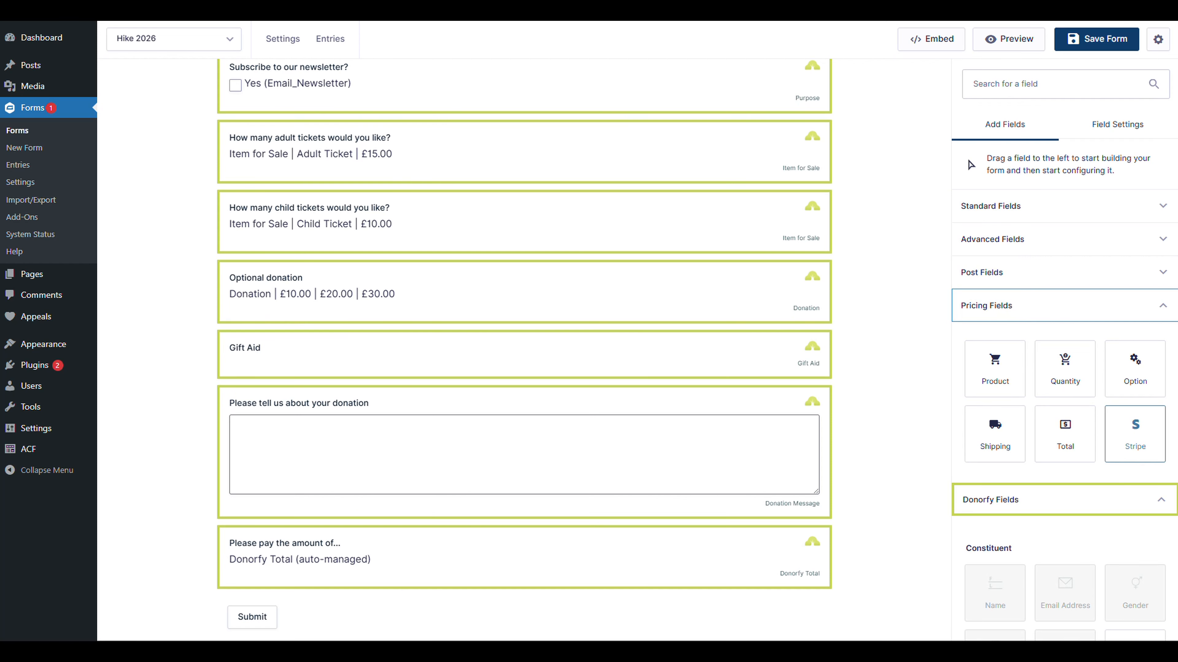
left_click_drag(1135, 445, 668, 606)
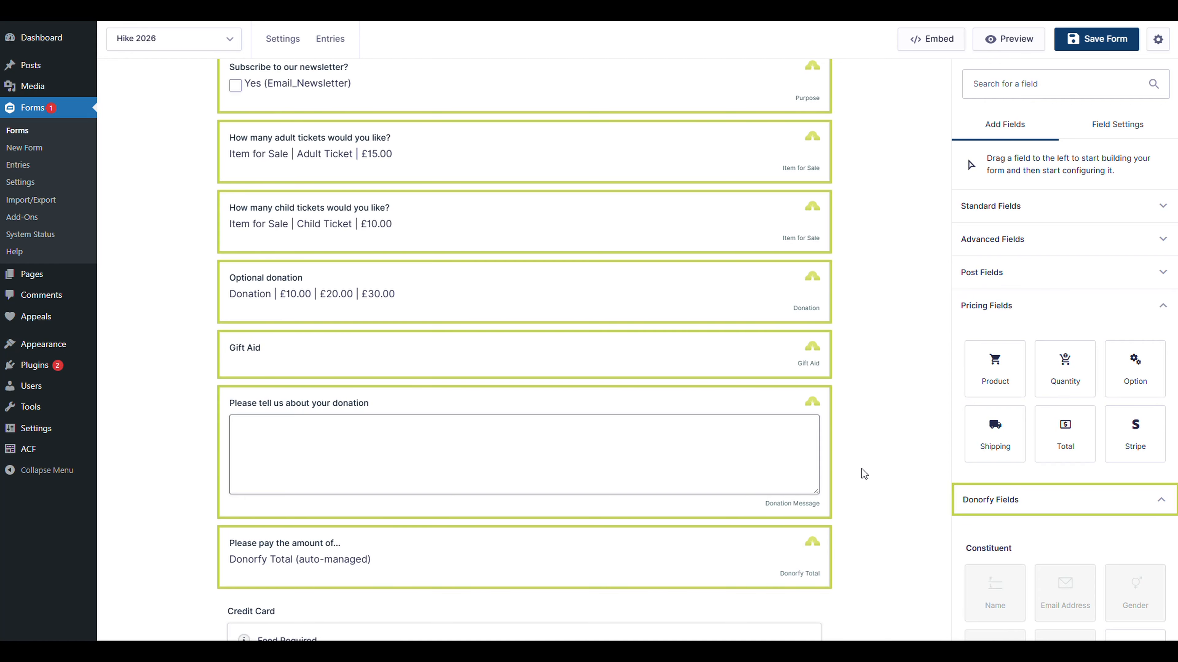
scroll(863, 473, "down", 2)
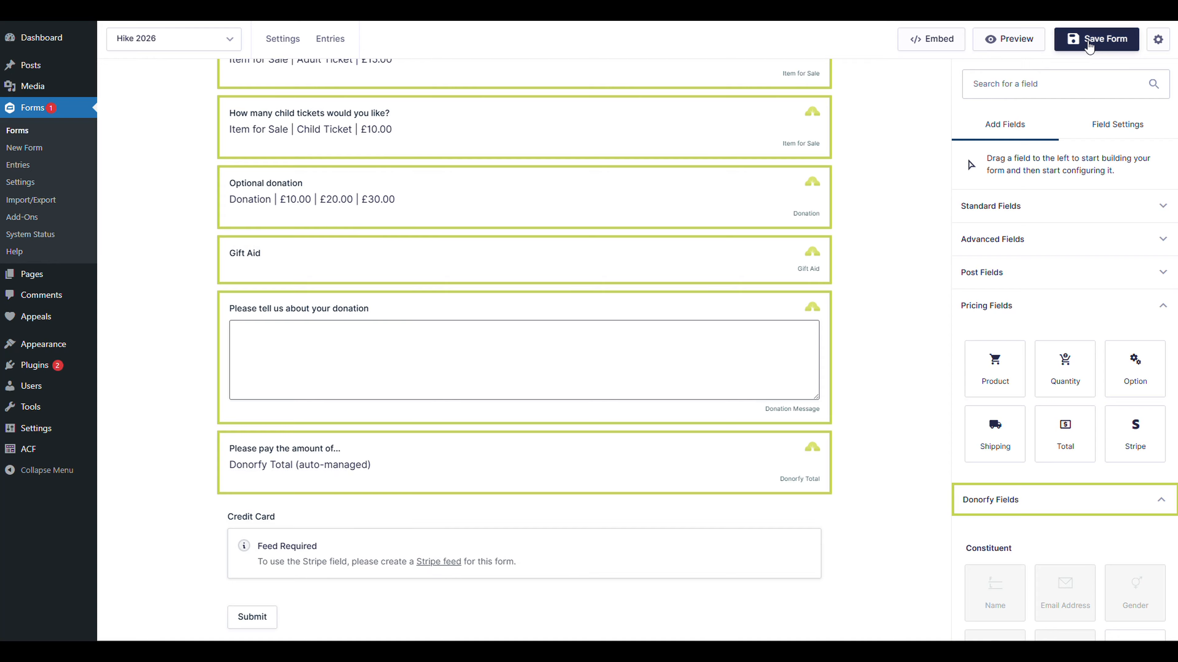
left_click(1089, 44)
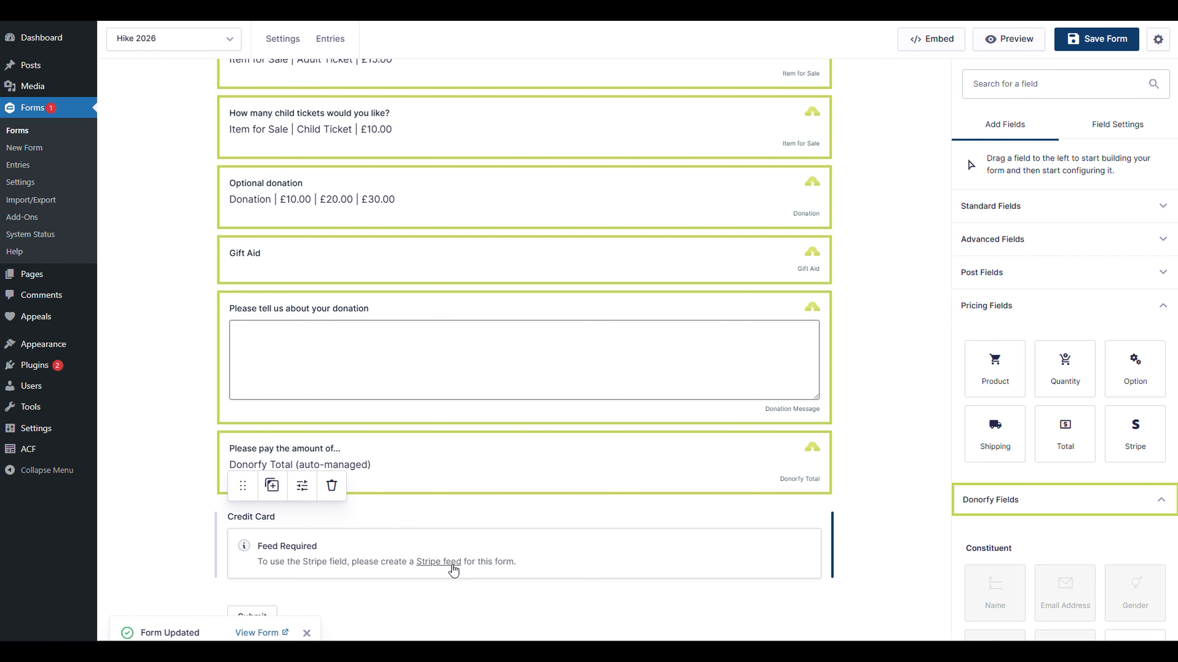
Step: Create a new Stripe feed for the Hike 2026 form with the transaction type Products and Services
left_click(438, 562)
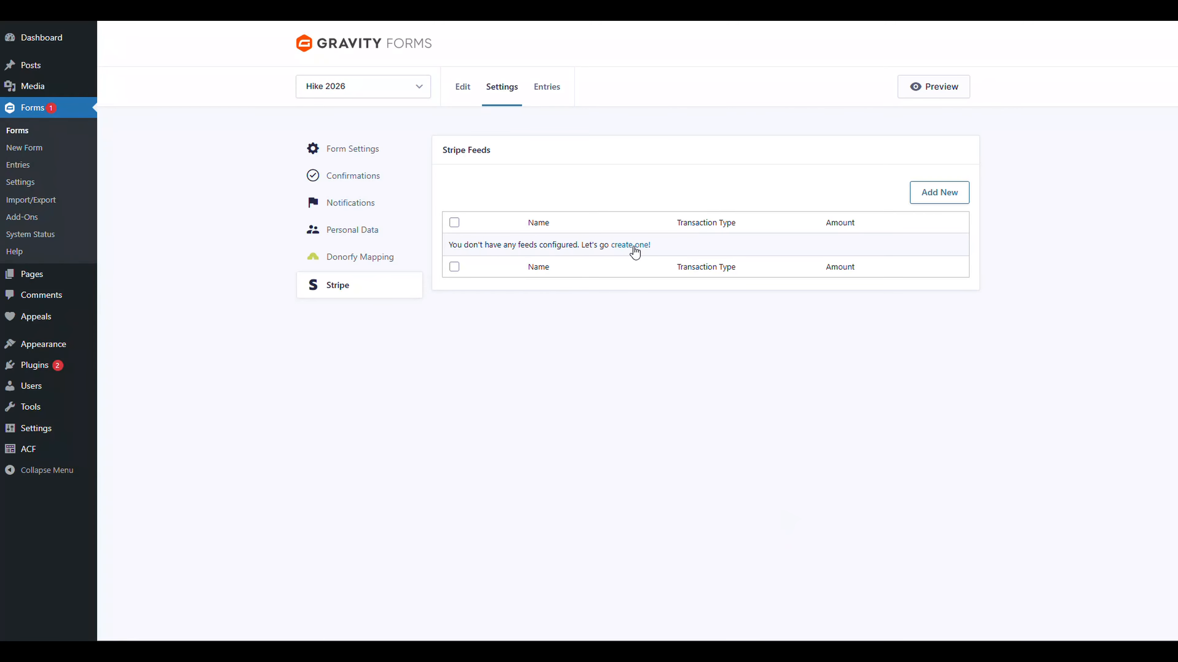
left_click(634, 251)
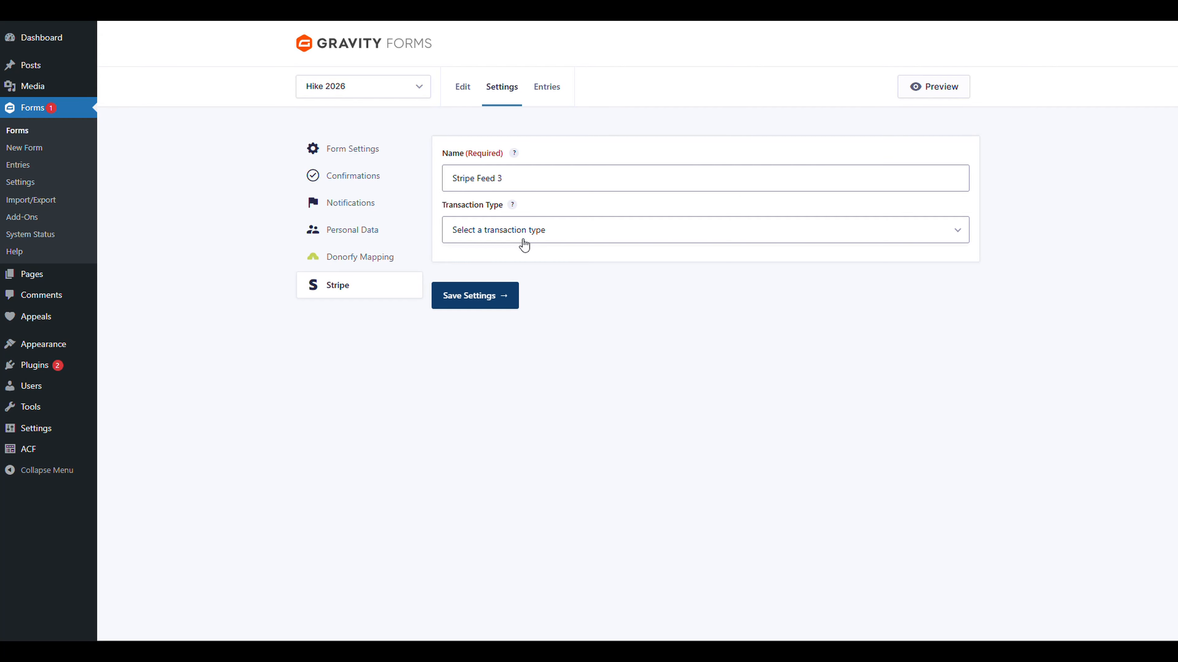
left_click(576, 236)
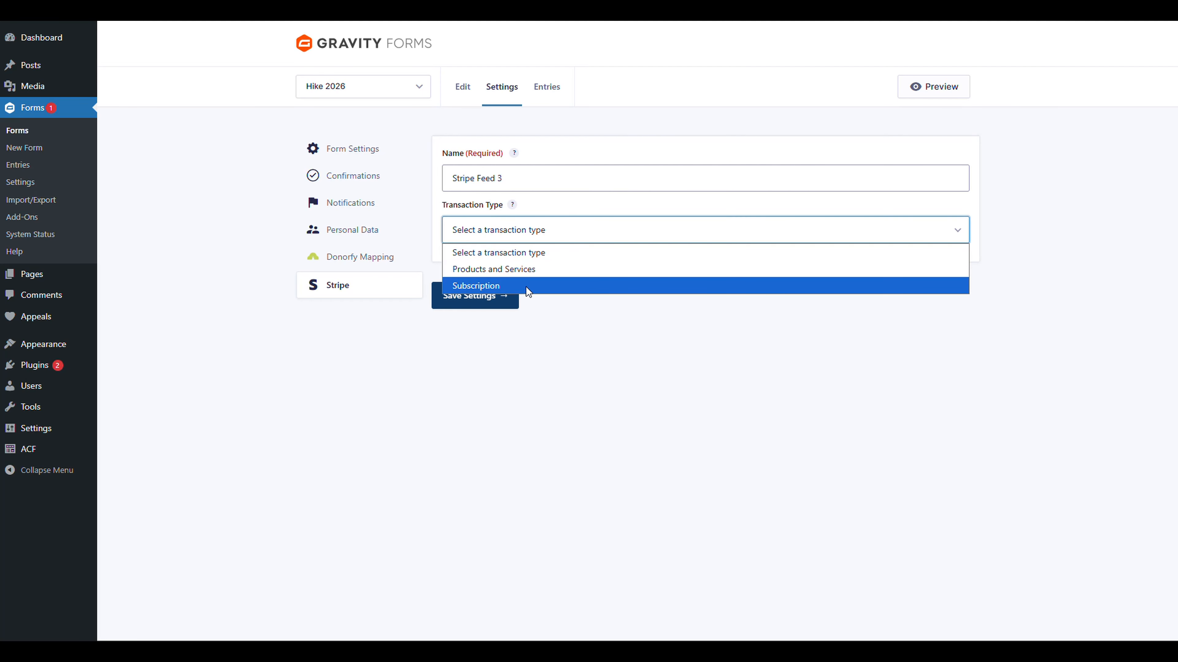
left_click(522, 270)
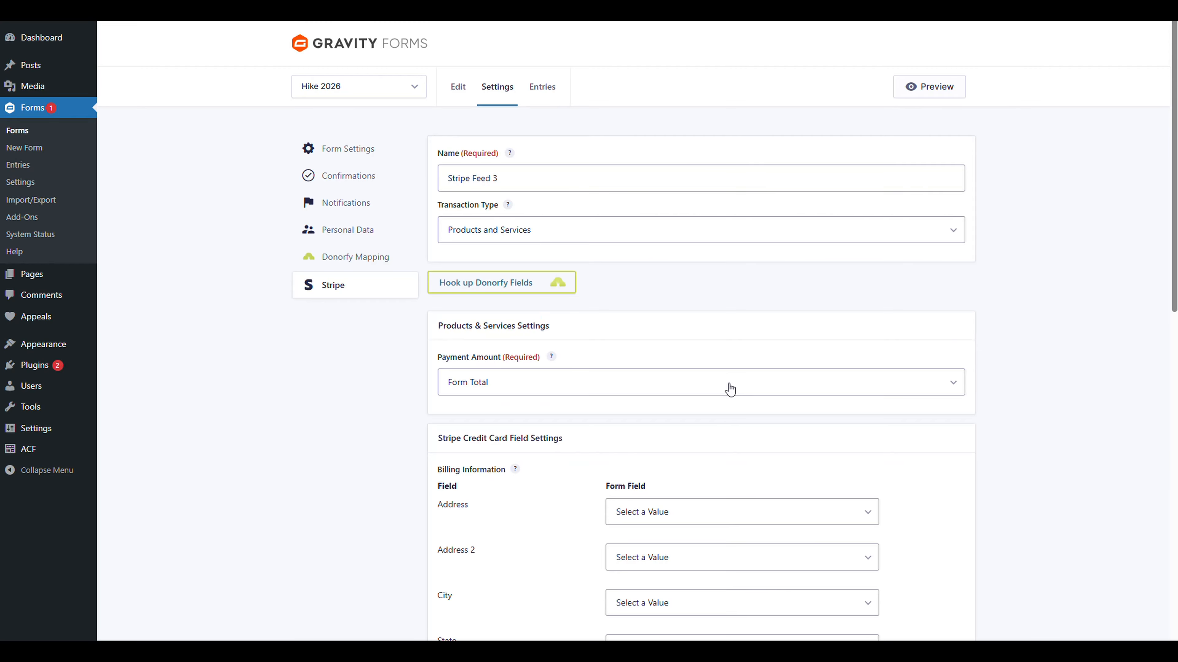
Step: Hook up the Donorfy fields to map the Stripe feed's billing and customer information, and check the resulting address mappings
scroll(670, 332, "down", 9)
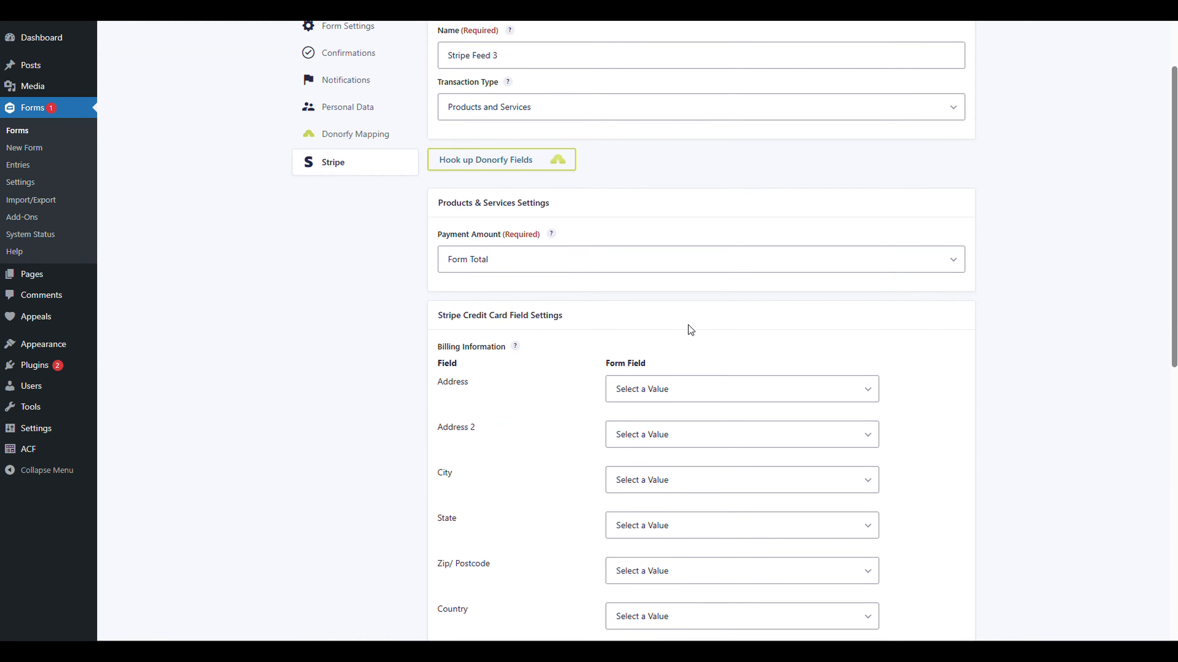
scroll(730, 270, "down", 4)
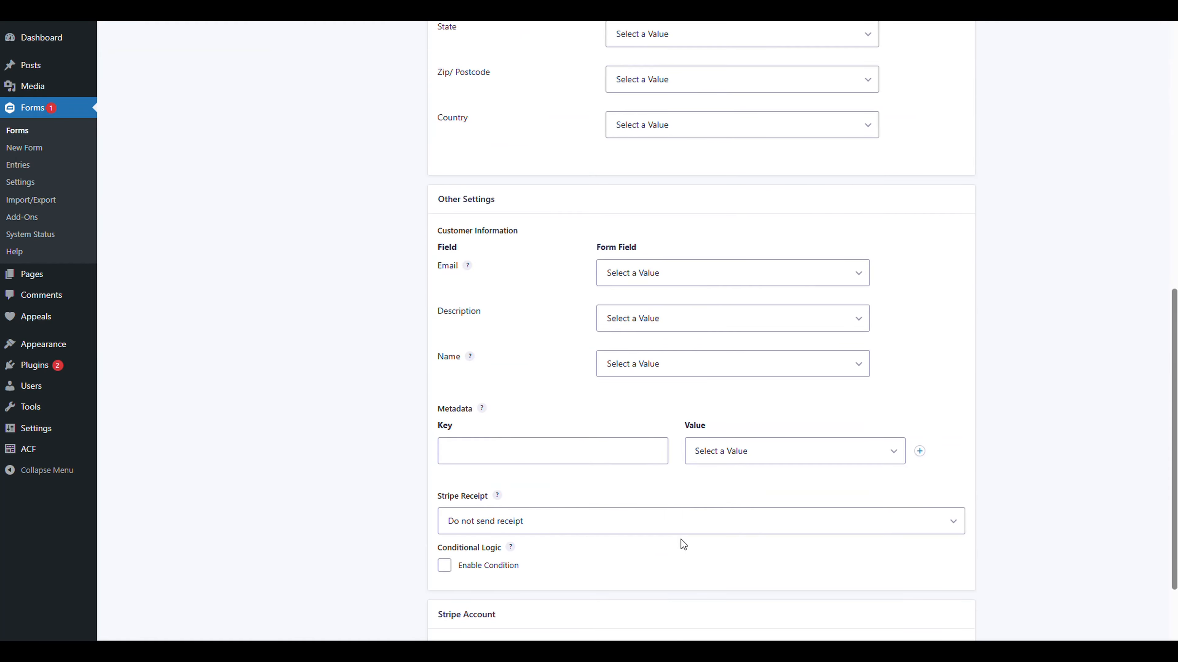
scroll(686, 514, "down", 3)
scroll(722, 476, "up", 16)
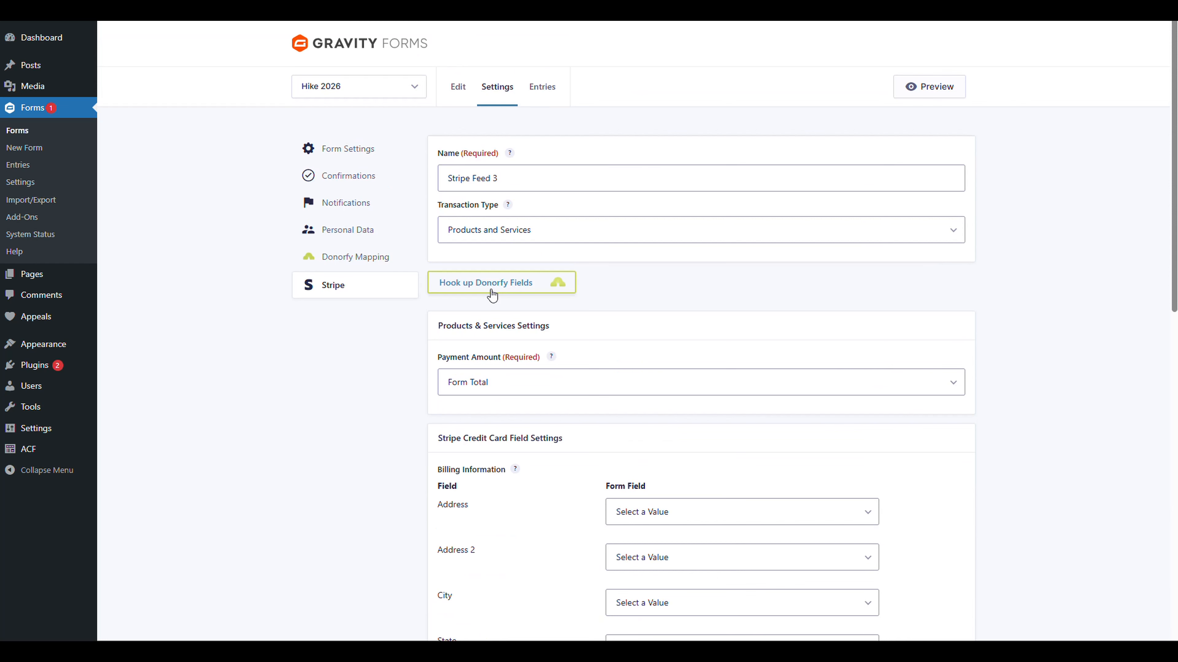
left_click(539, 291)
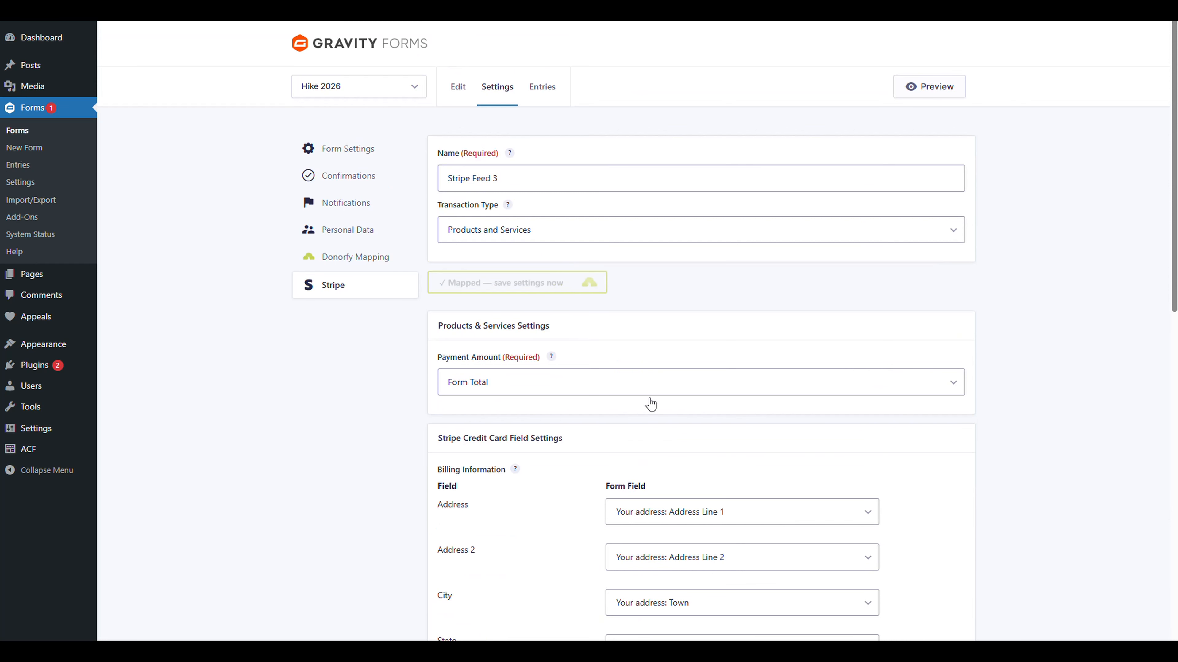
scroll(713, 485, "down", 4)
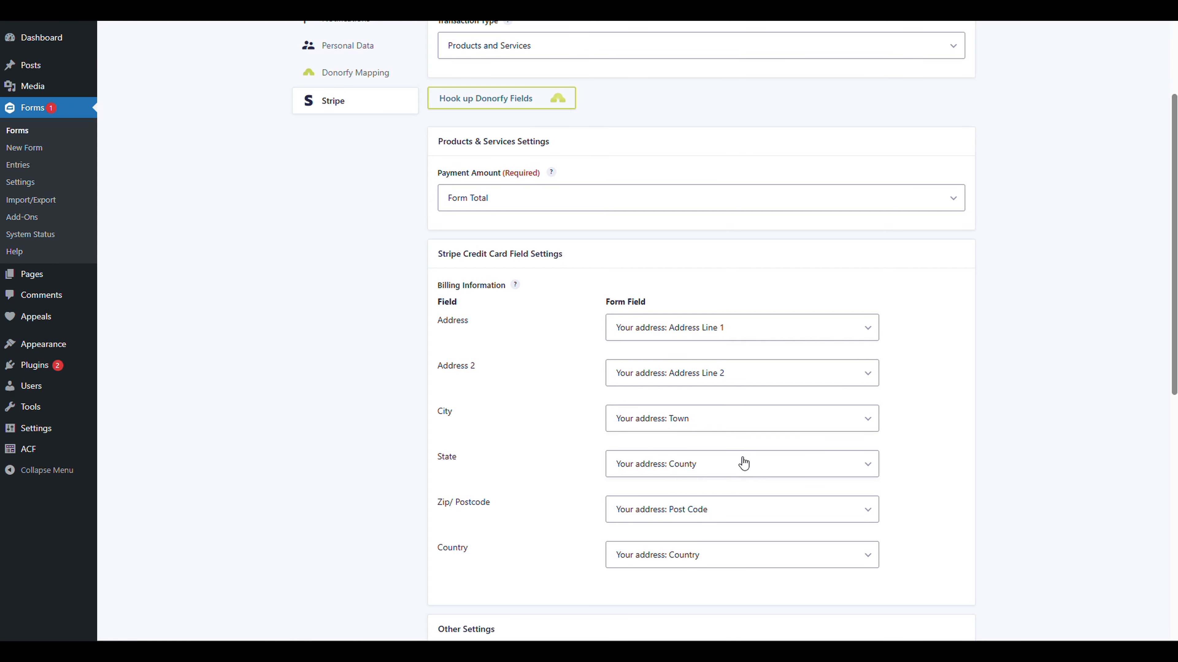
scroll(739, 460, "down", 3)
Step: Set the Stripe feed's payment amount to Donorfy Total
scroll(738, 453, "up", 6)
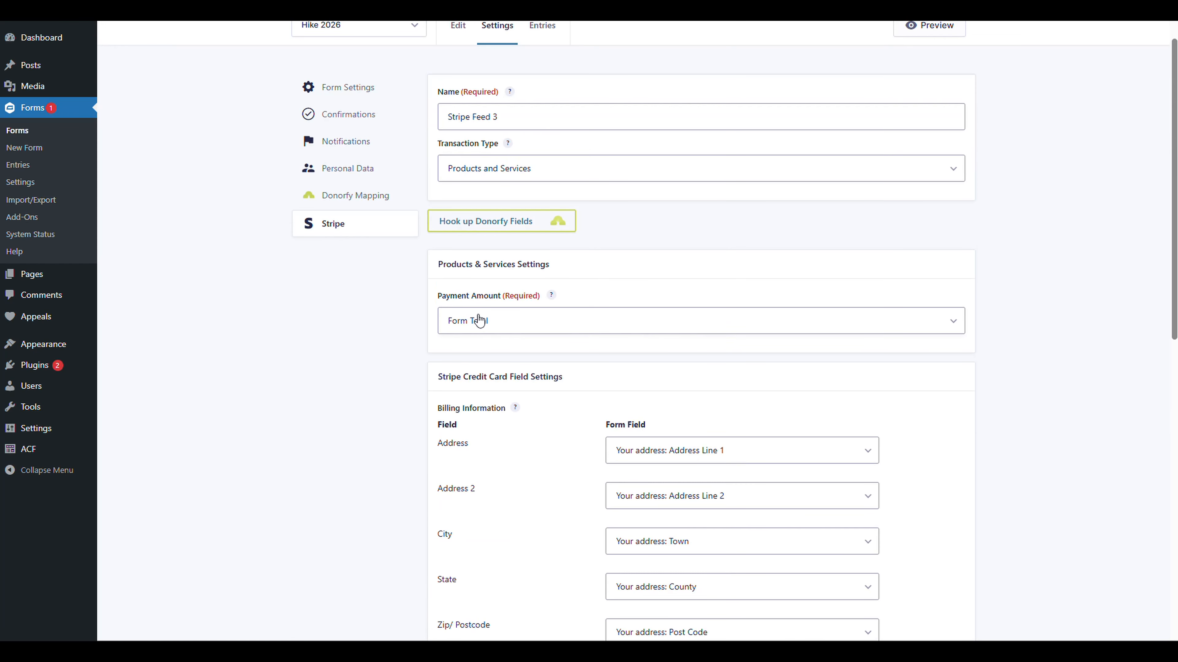
left_click(493, 323)
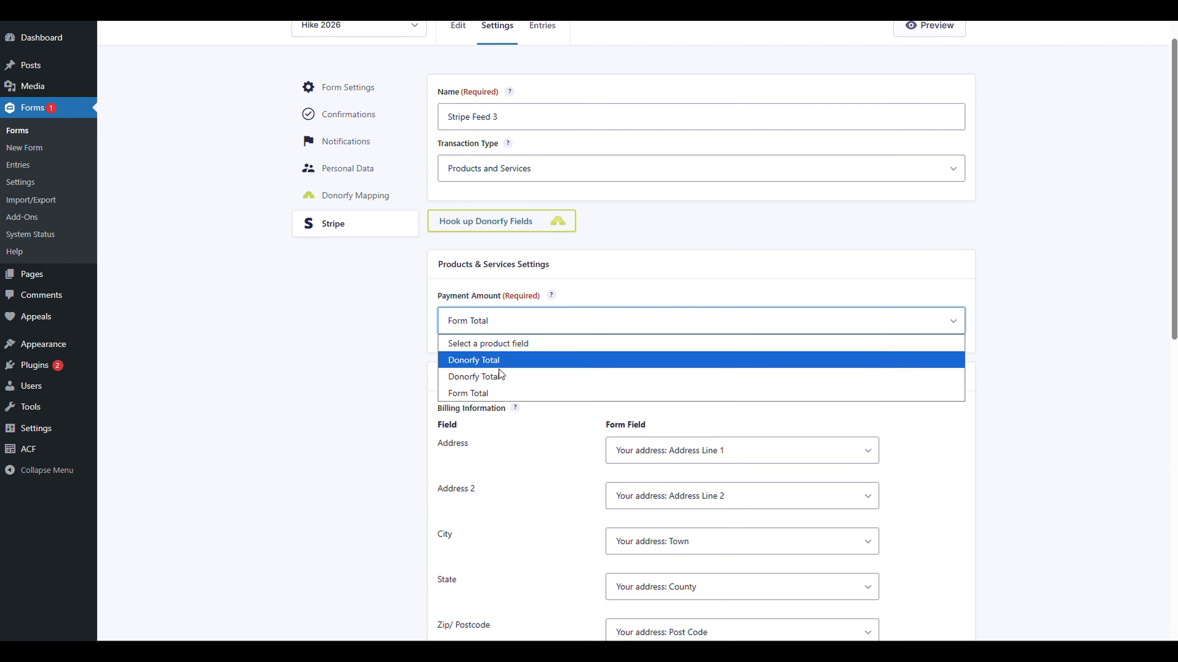
left_click(492, 377)
left_click(475, 320)
left_click(510, 367)
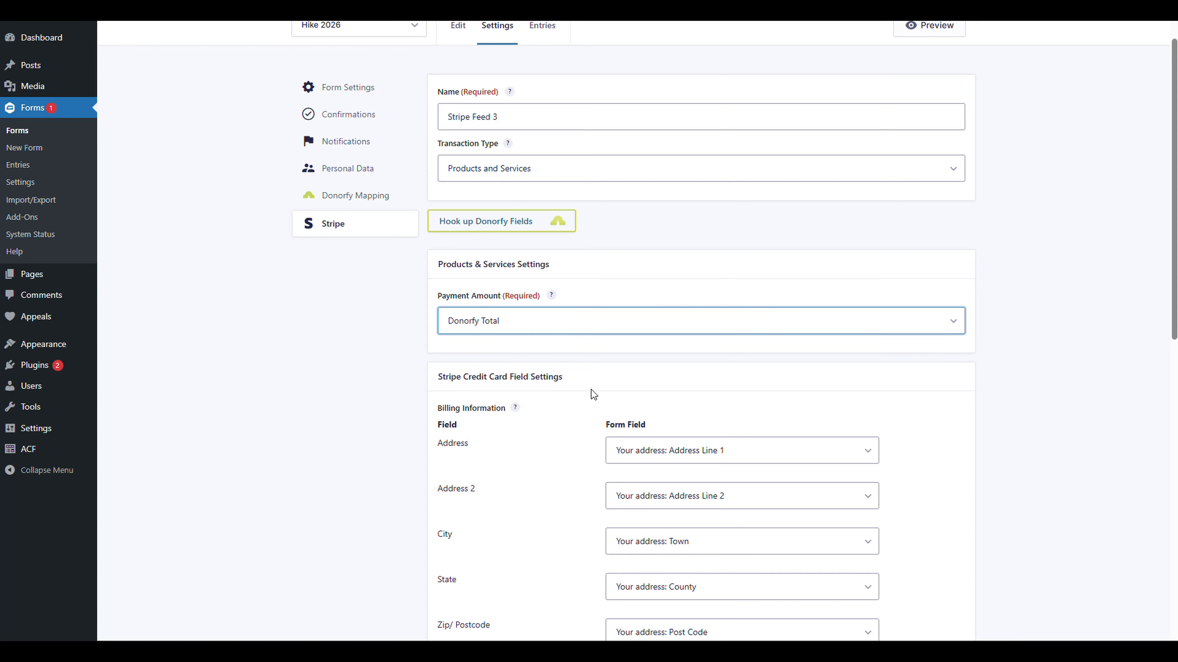
Step: Check the feed's billing, customer and receipt settings, and save the Stripe feed
scroll(591, 389, "down", 6)
scroll(518, 194, "up", 1)
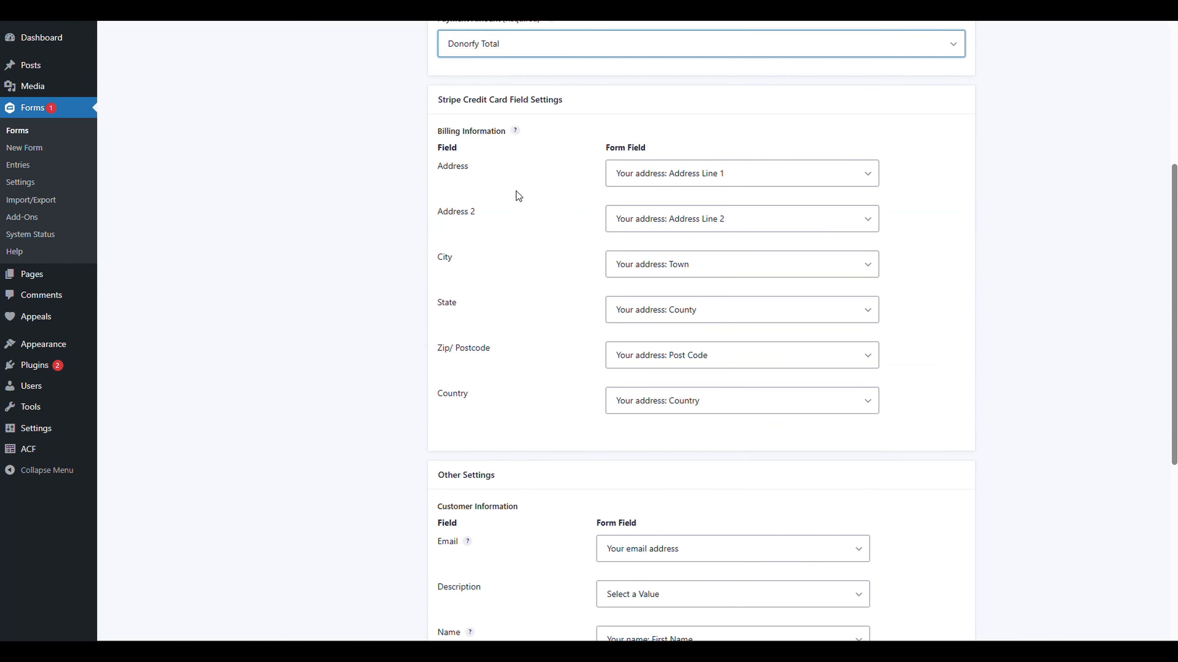
scroll(710, 137, "down", 2)
scroll(663, 368, "down", 4)
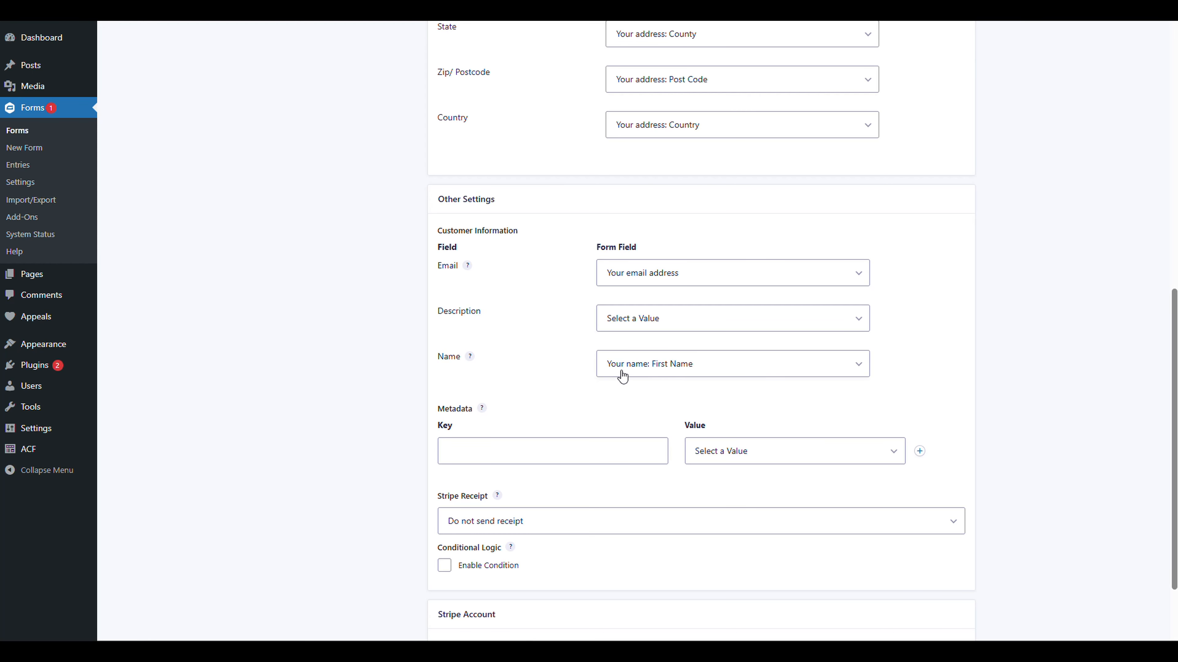
scroll(607, 394, "down", 3)
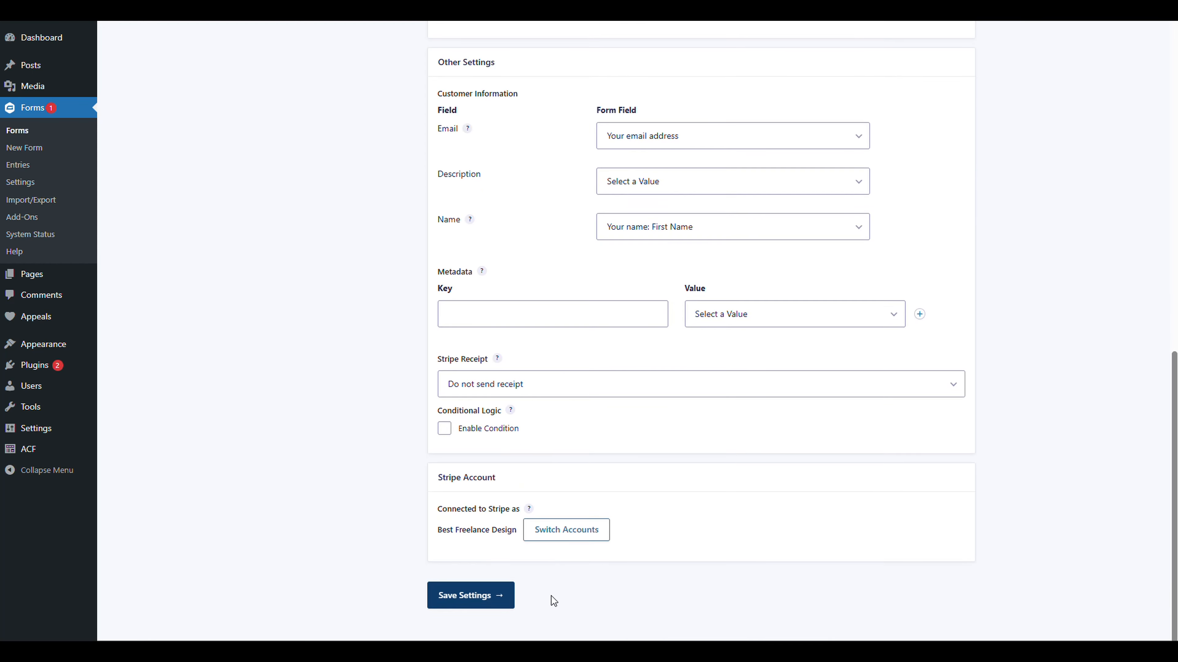
left_click(493, 598)
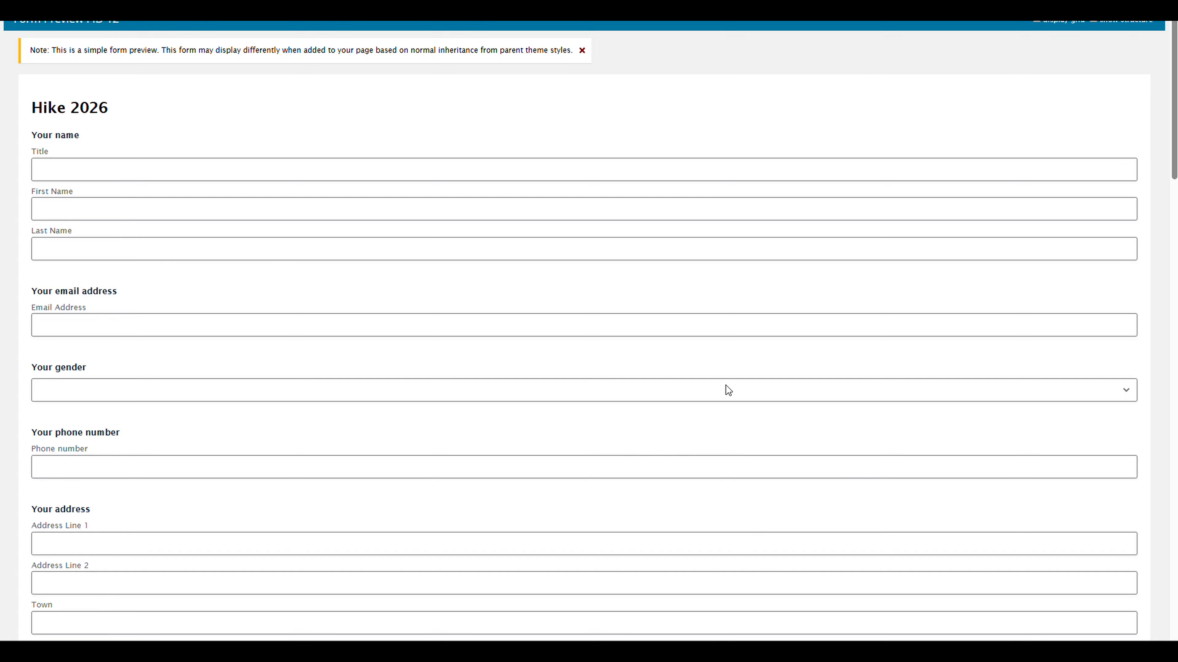
Step: Examine the Hike 2026 form preview, covering the ticket and donation options, the amount to pay and the credit card fields
scroll(726, 387, "down", 15)
scroll(726, 394, "down", 20)
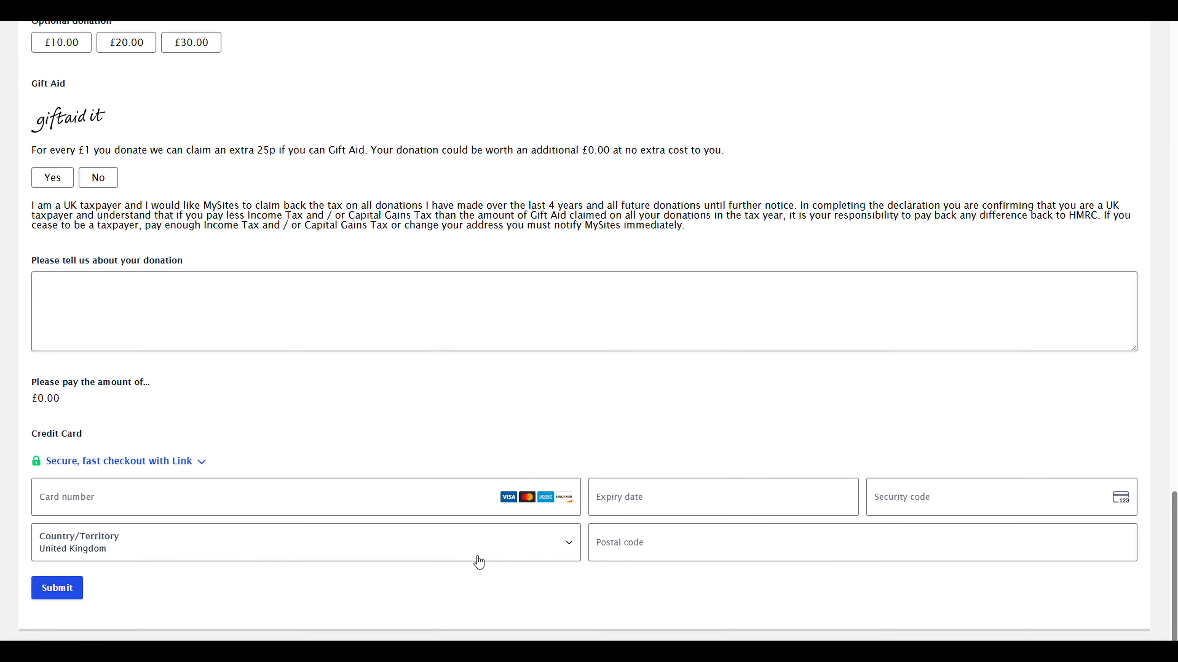
left_click(334, 498)
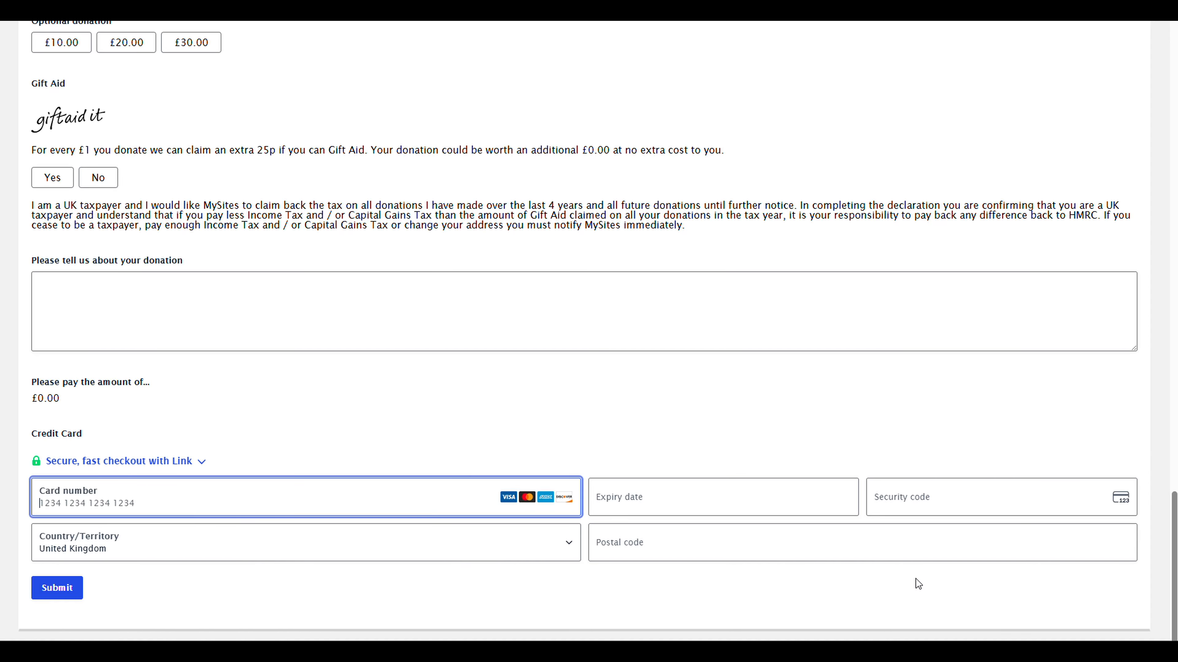
left_click(900, 573)
scroll(130, 304, "up", 3)
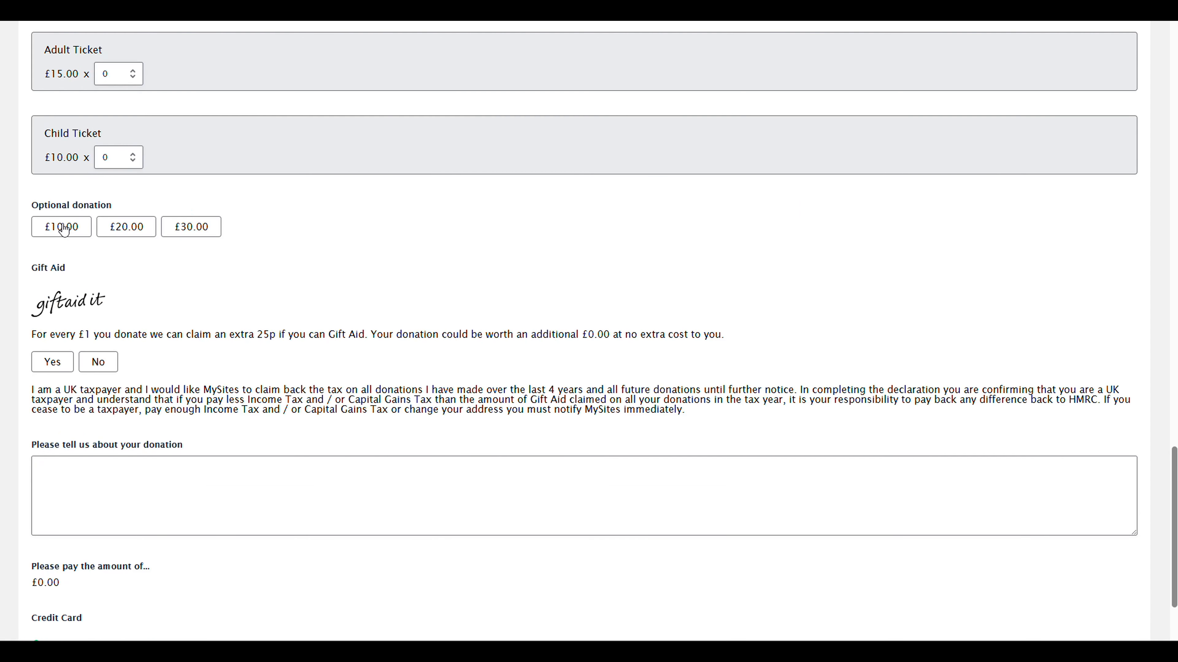
scroll(29, 469, "down", 2)
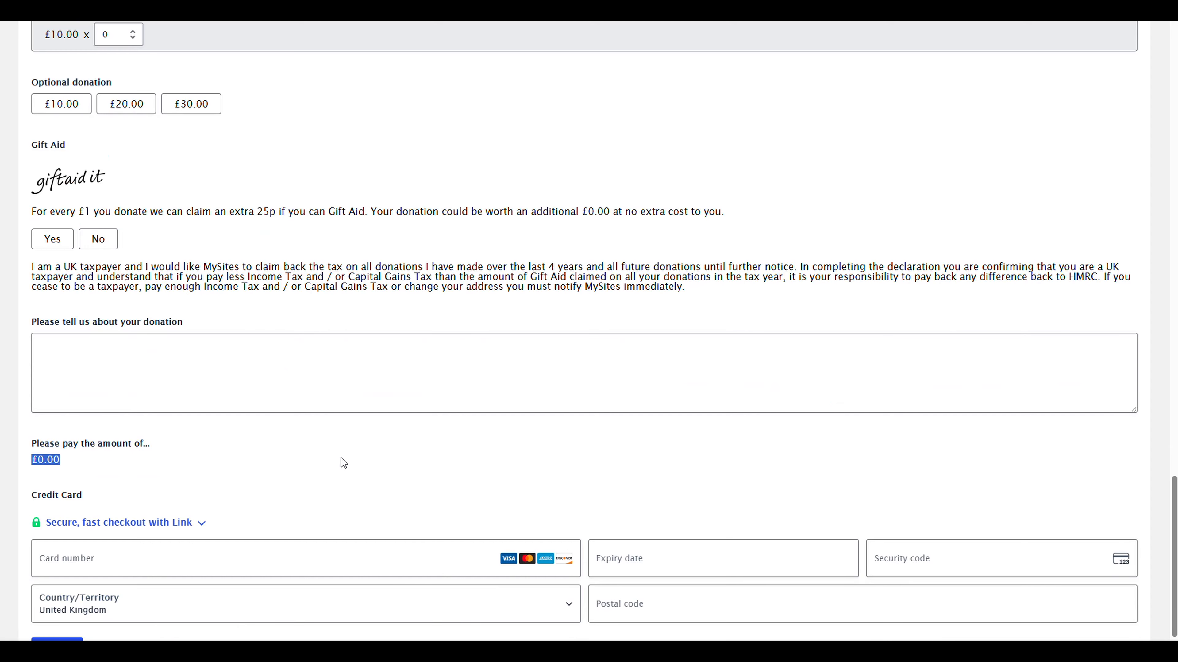
scroll(340, 457, "down", 1)
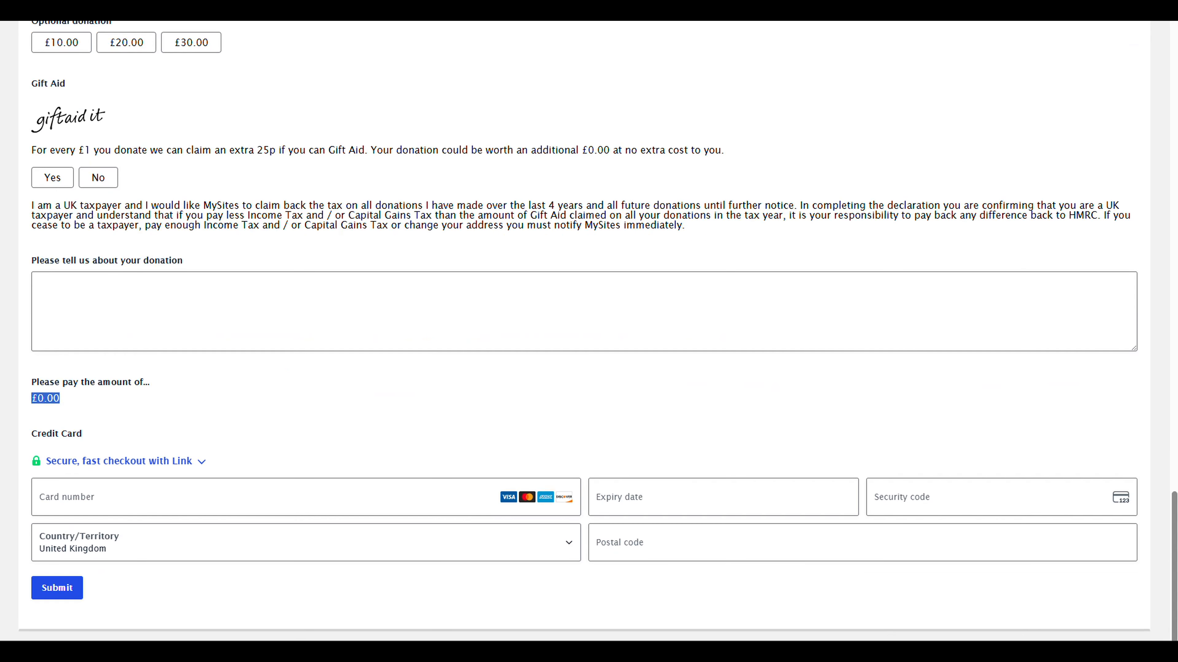